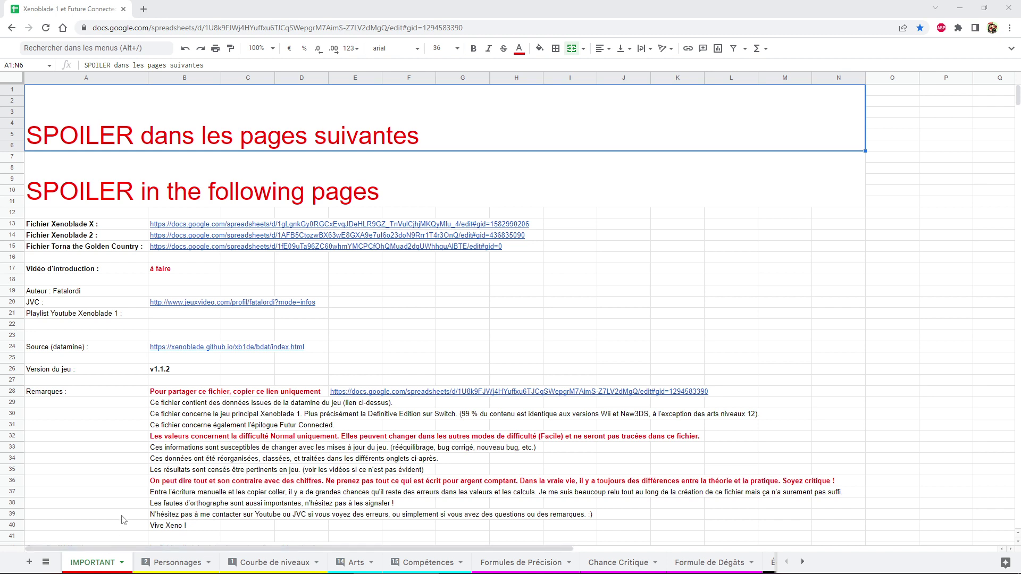
# Move from the IMPORTANT sheet's remarks to the Formule de Dégâts sheet.
pyautogui.click(175, 484)
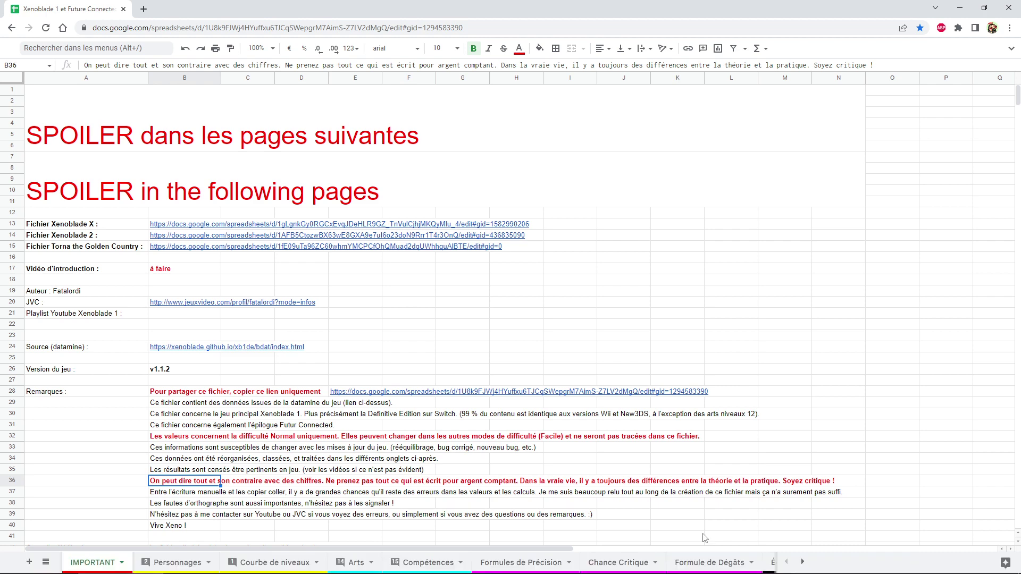
pyautogui.click(710, 565)
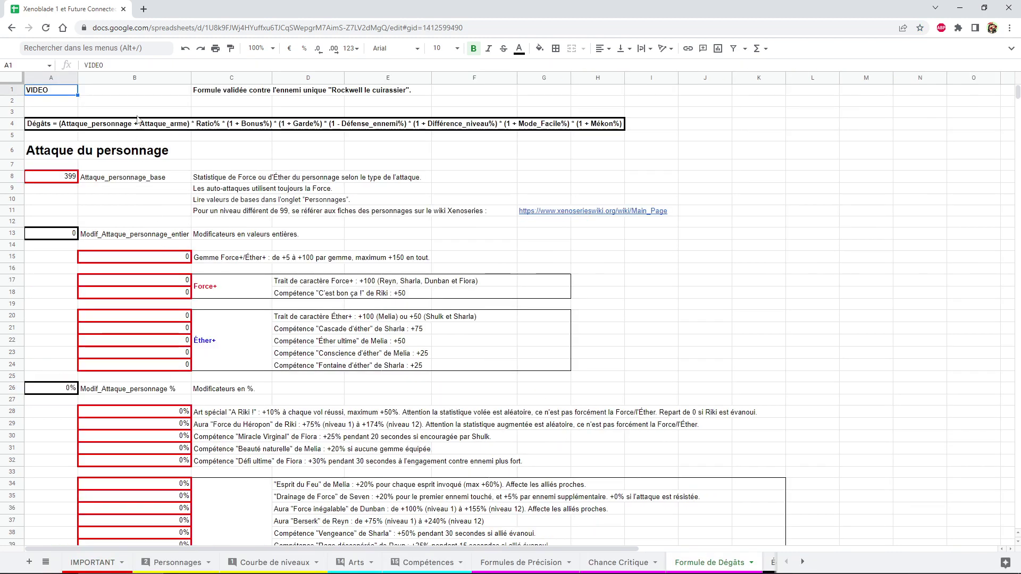
pyautogui.click(209, 93)
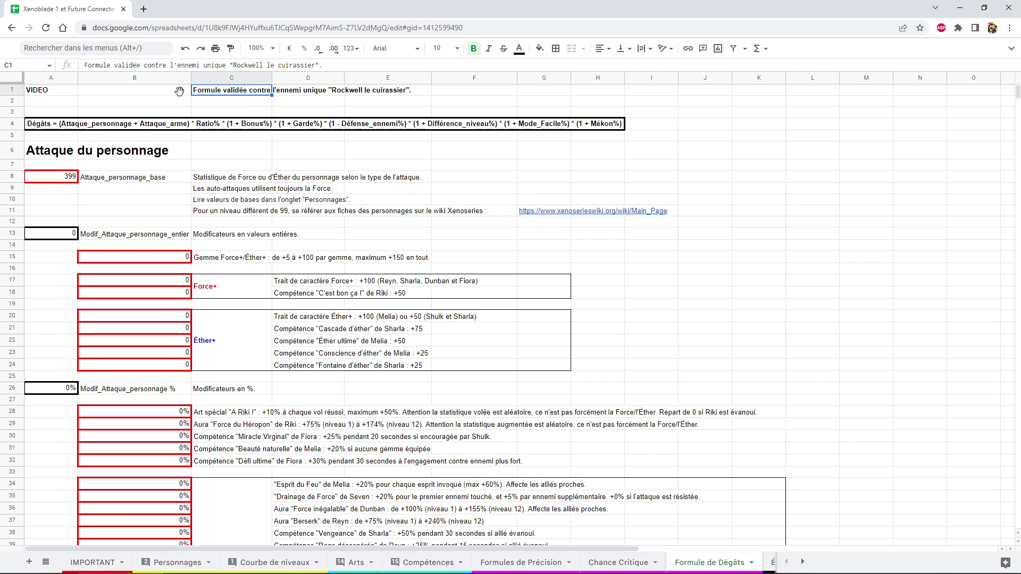
pyautogui.click(44, 126)
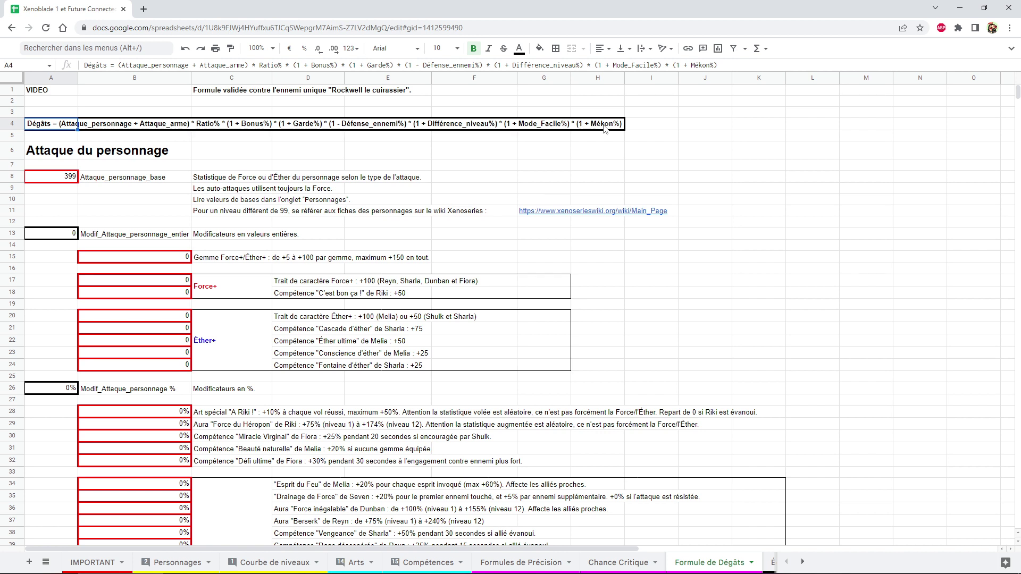
pyautogui.scroll(-1, 84, 154)
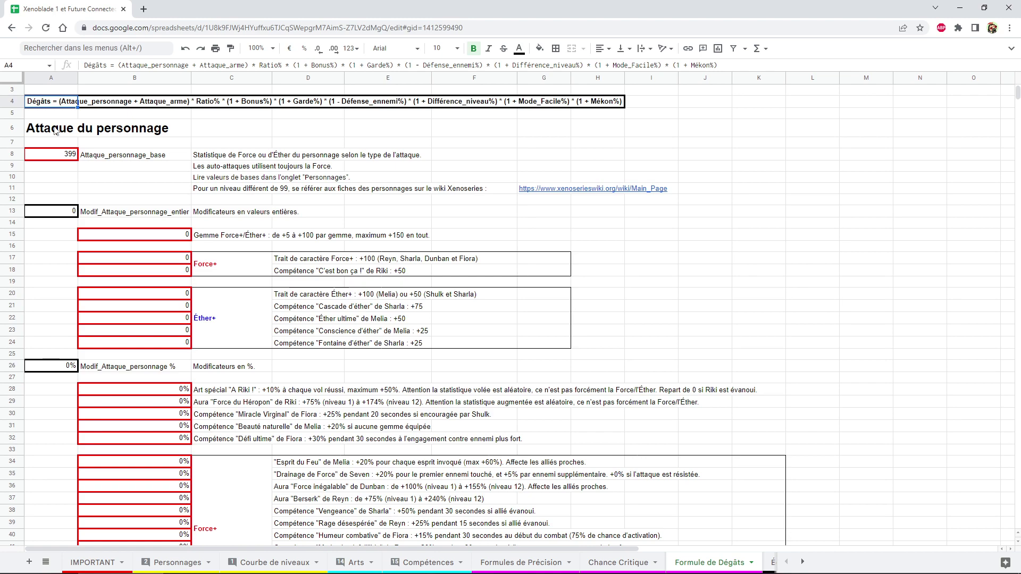
pyautogui.scroll(-5, 55, 131)
pyautogui.scroll(4, 56, 131)
pyautogui.scroll(-5, 57, 131)
pyautogui.scroll(5, 48, 119)
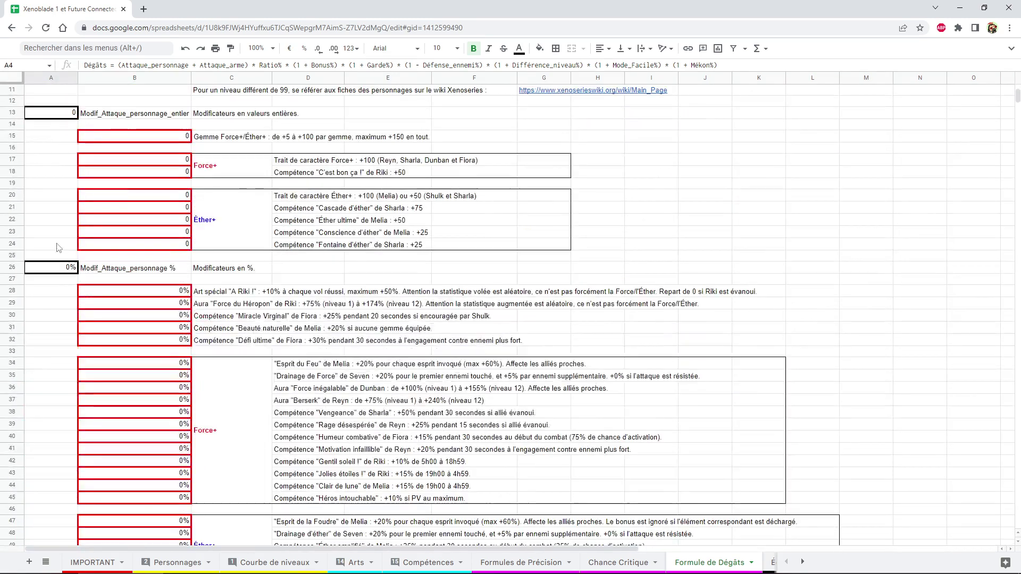
pyautogui.scroll(2, 57, 234)
pyautogui.click(54, 154)
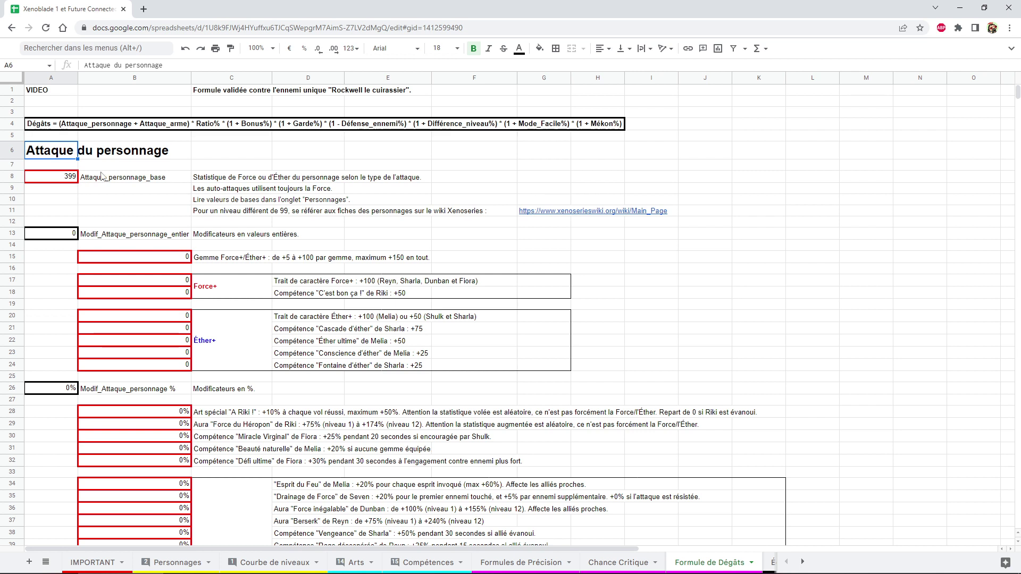
pyautogui.scroll(-1, 181, 285)
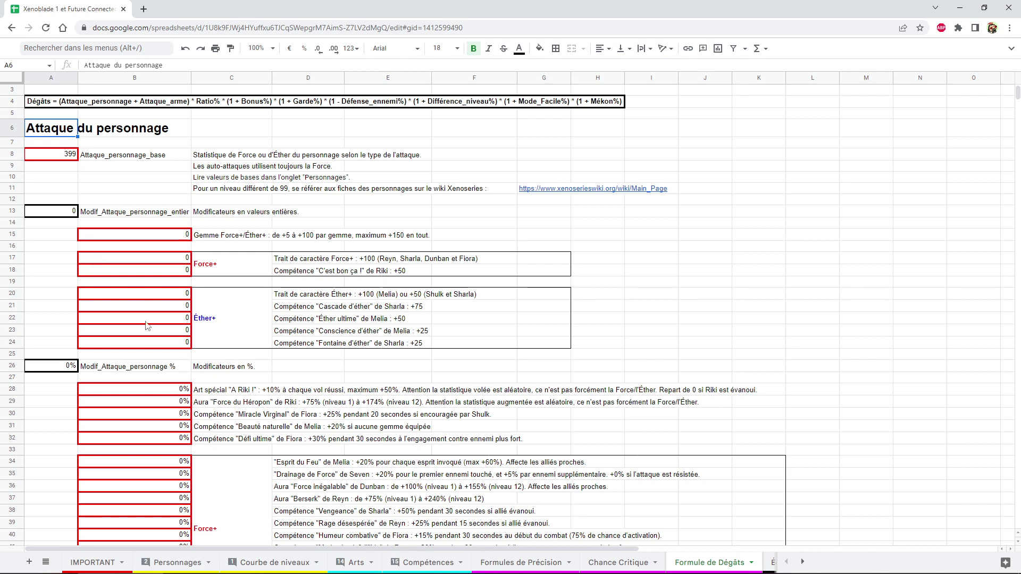
pyautogui.click(93, 563)
pyautogui.scroll(-4, 156, 301)
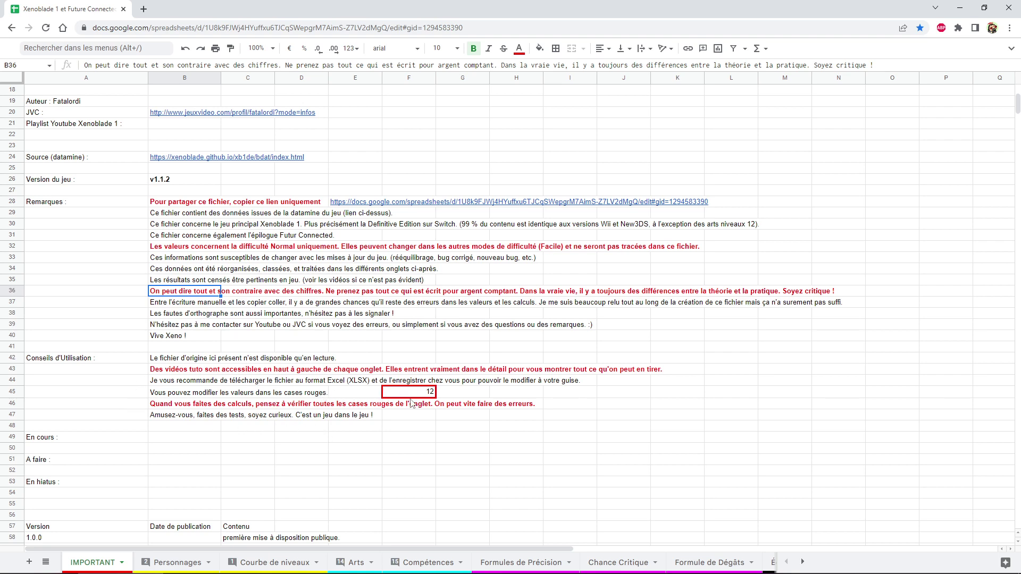
pyautogui.click(712, 564)
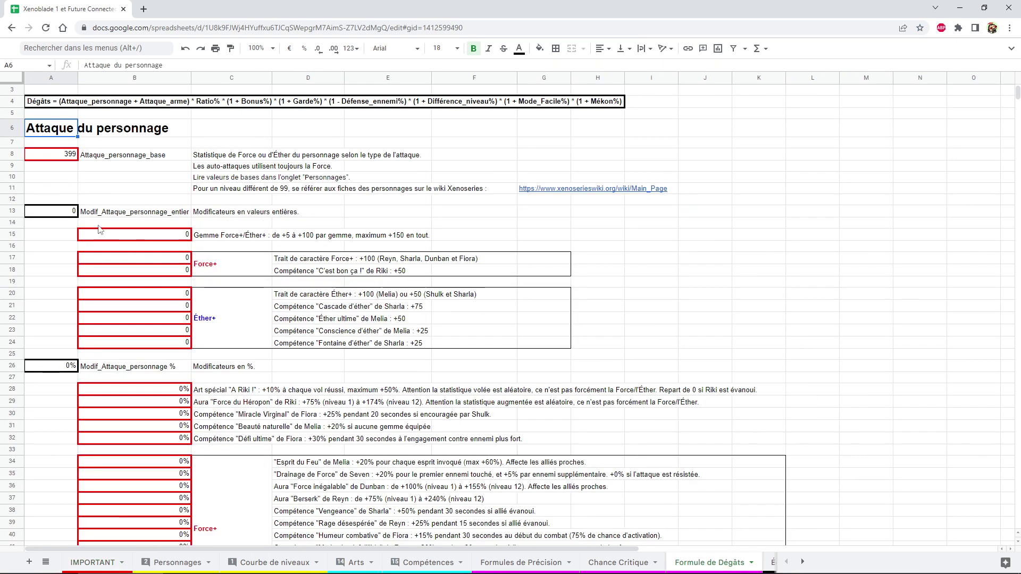
pyautogui.click(37, 213)
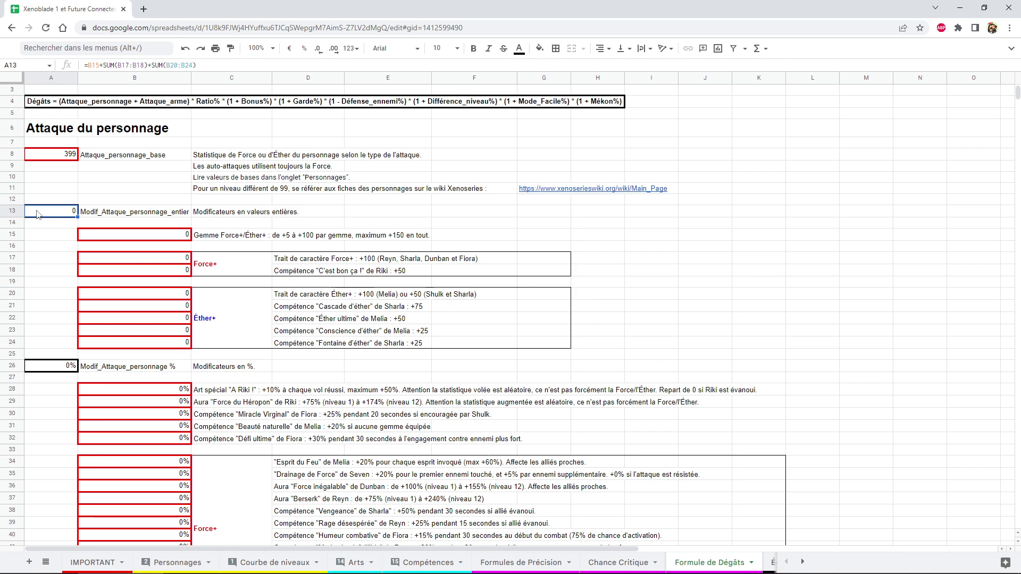
pyautogui.scroll(1, 37, 215)
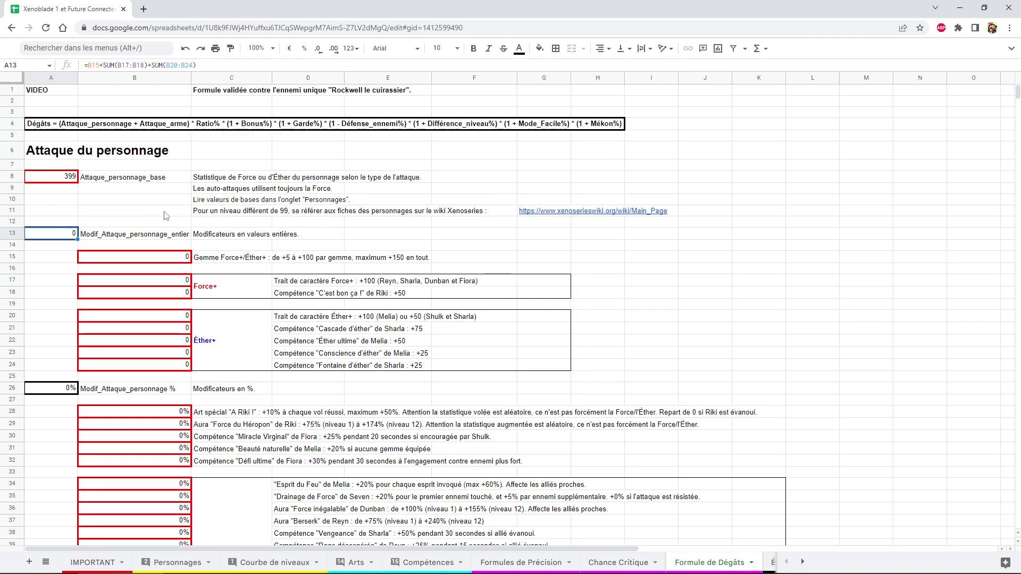
pyautogui.click(47, 178)
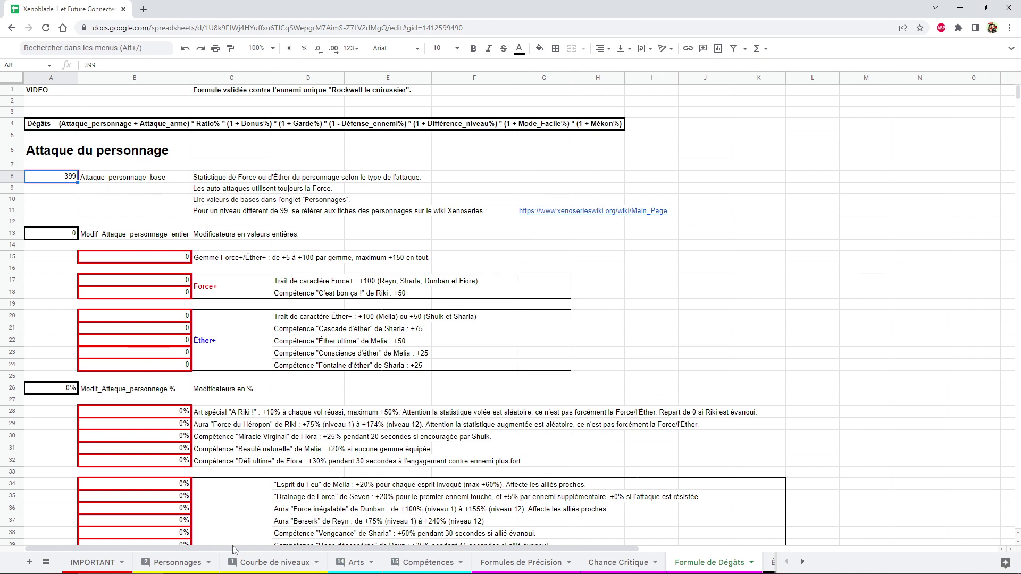
pyautogui.click(173, 562)
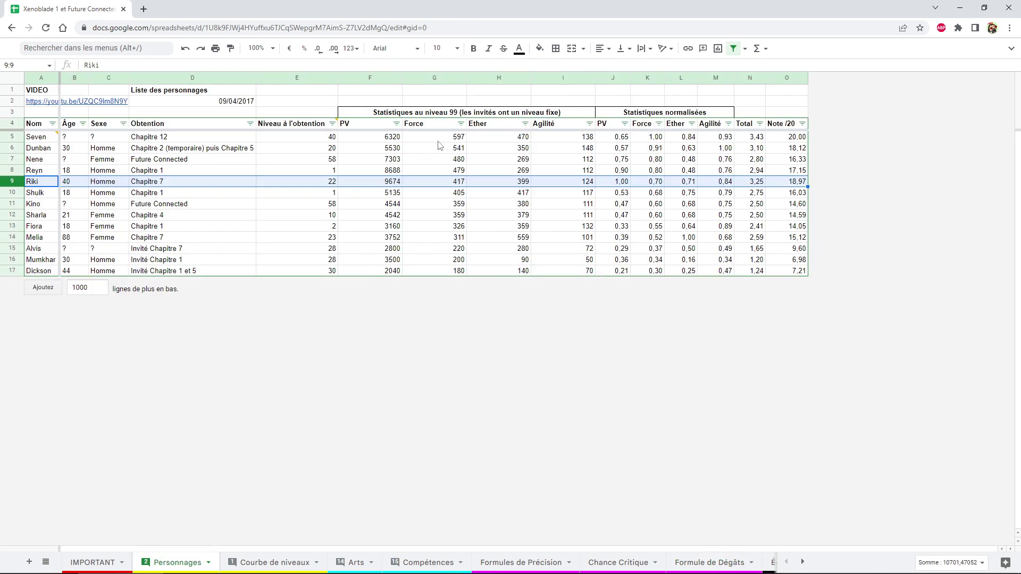
pyautogui.moveTo(437, 137)
pyautogui.mouseDown()
pyautogui.moveTo(503, 251)
pyautogui.moveTo(504, 186)
pyautogui.mouseUp()
pyautogui.click(701, 568)
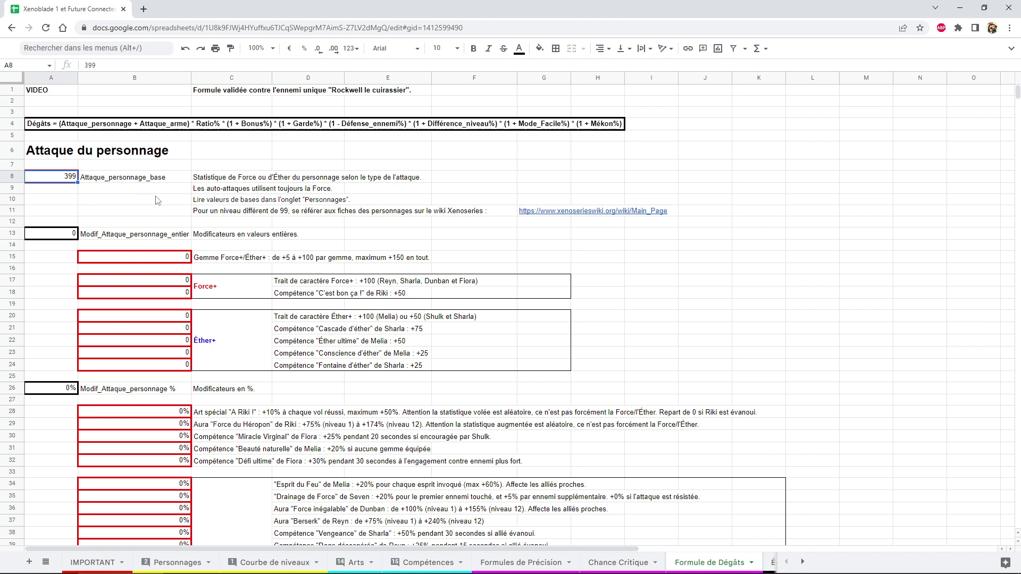
pyautogui.click(238, 213)
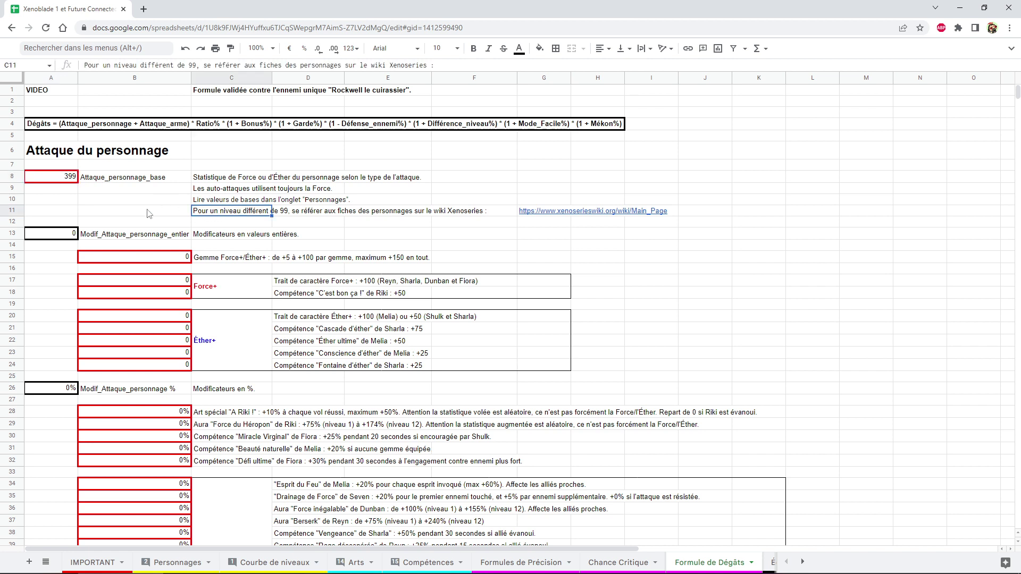
pyautogui.click(244, 182)
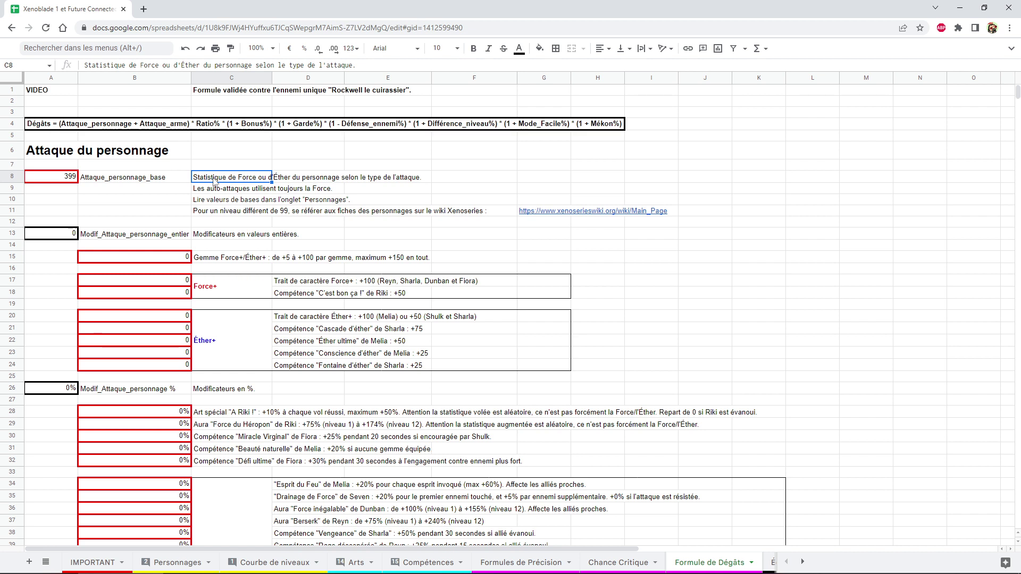
pyautogui.click(206, 203)
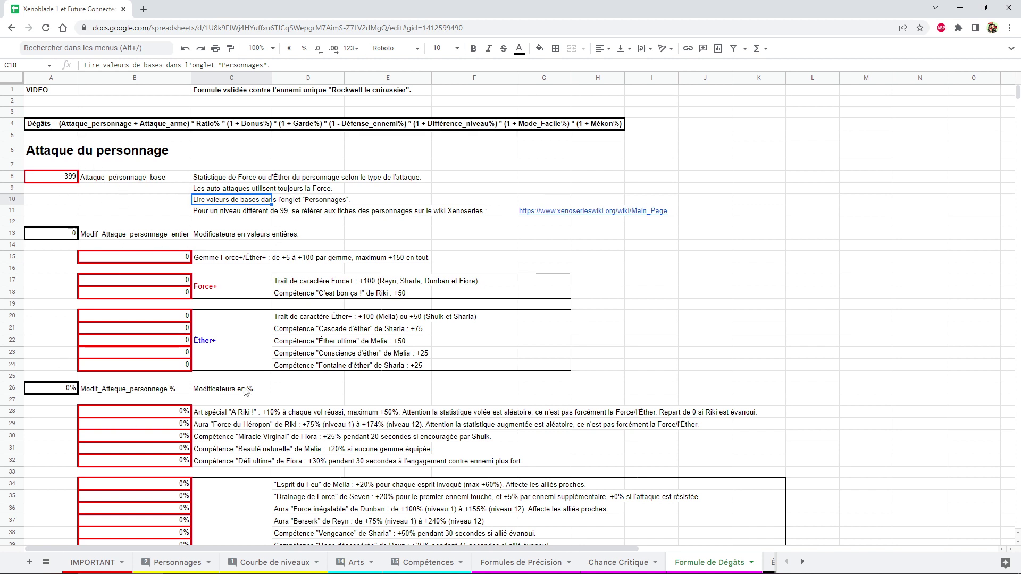
pyautogui.click(109, 182)
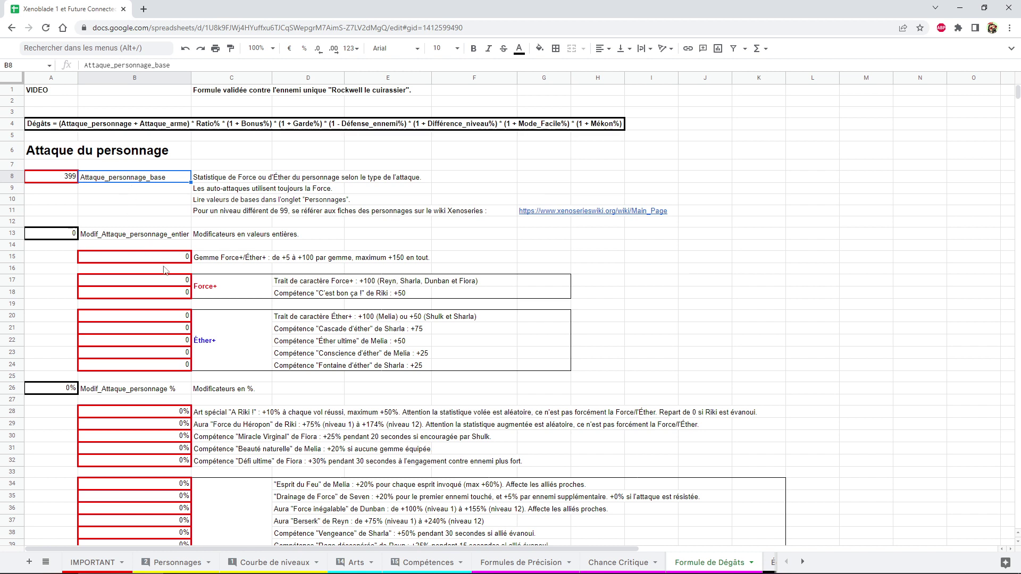
pyautogui.click(164, 288)
pyautogui.click(59, 237)
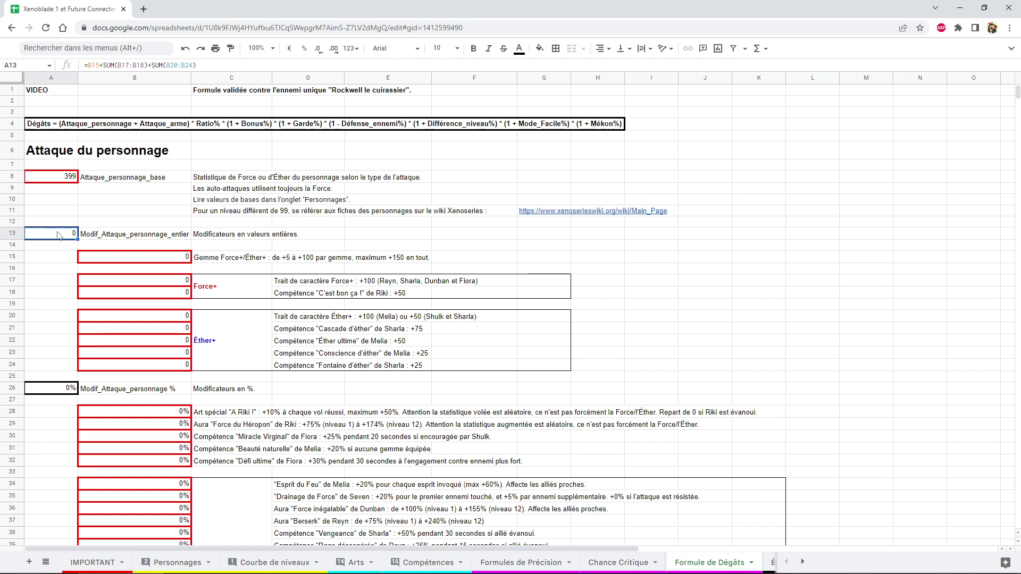
pyautogui.click(229, 335)
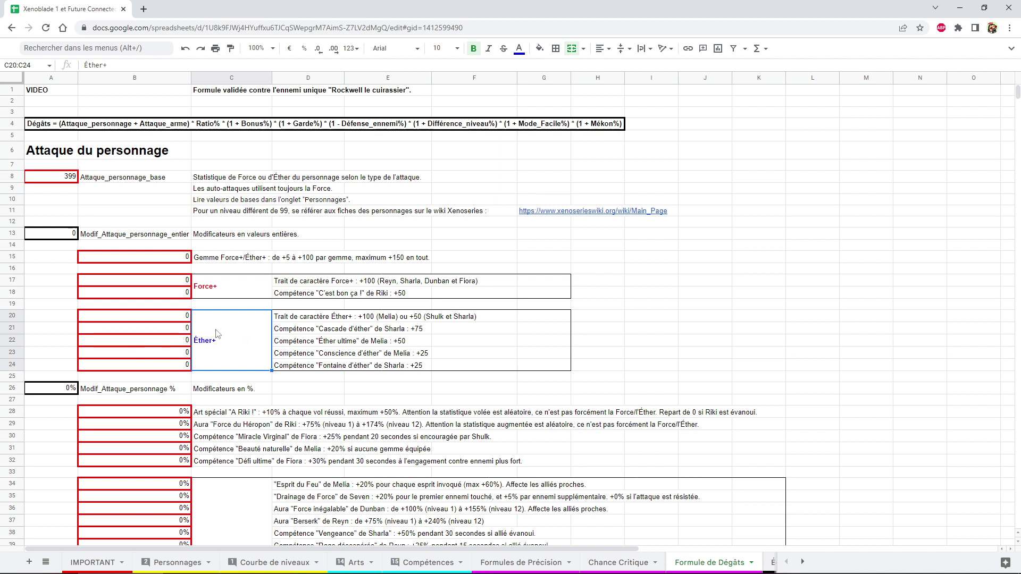
pyautogui.moveTo(168, 290); pyautogui.dragTo(229, 288)
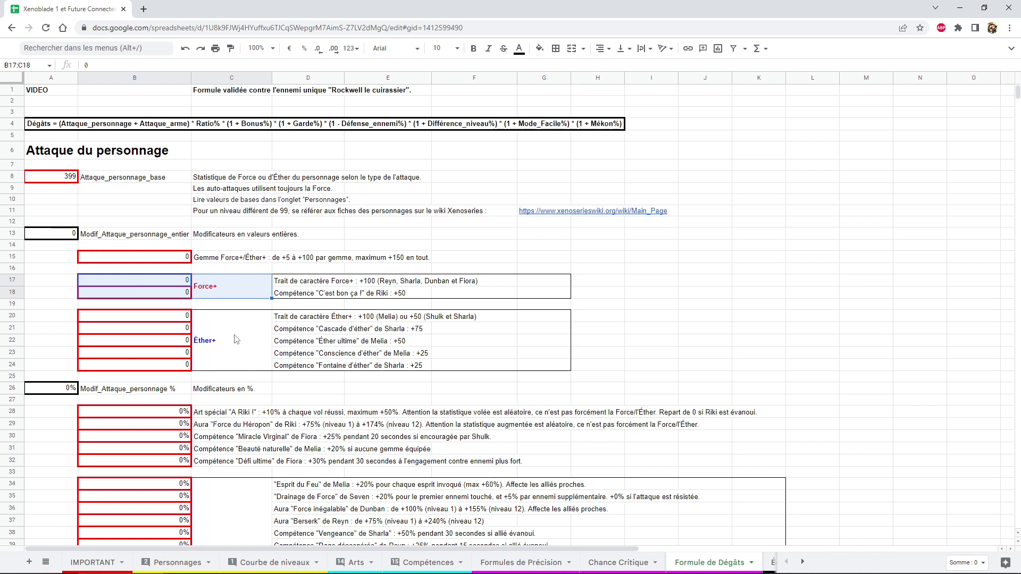
pyautogui.click(59, 236)
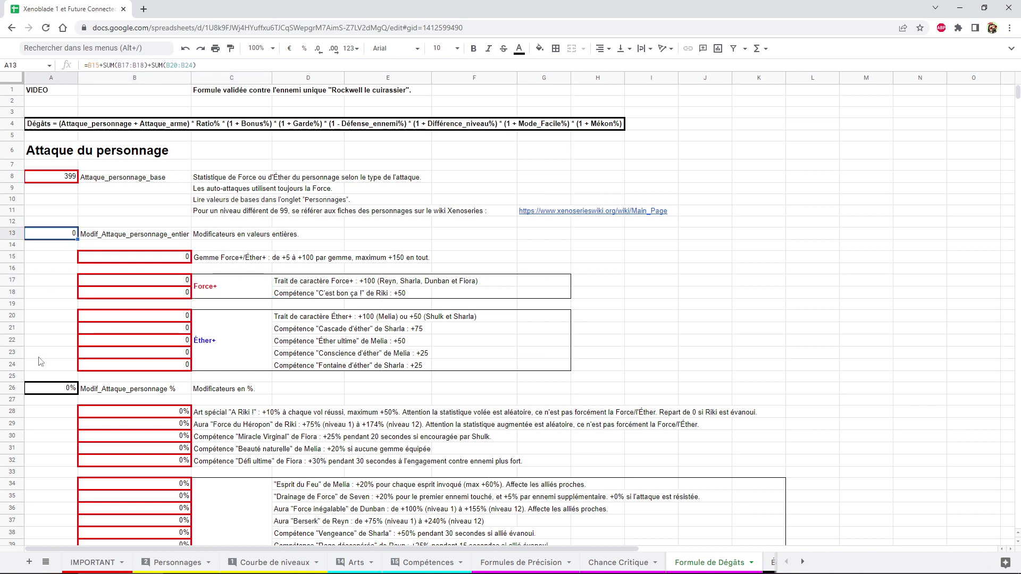
pyautogui.click(53, 388)
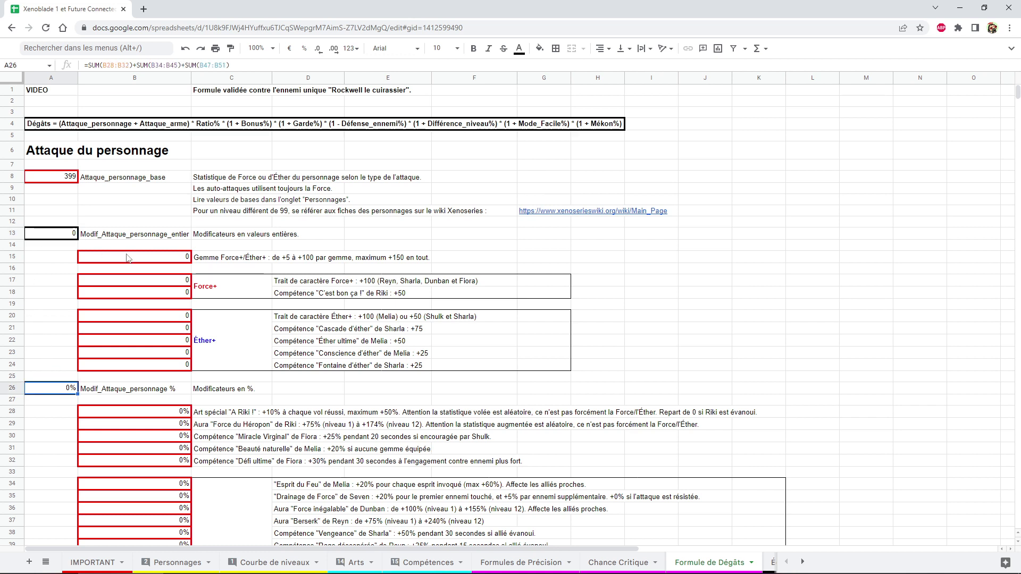
pyautogui.click(143, 260)
pyautogui.write('50')
pyautogui.press('Return')
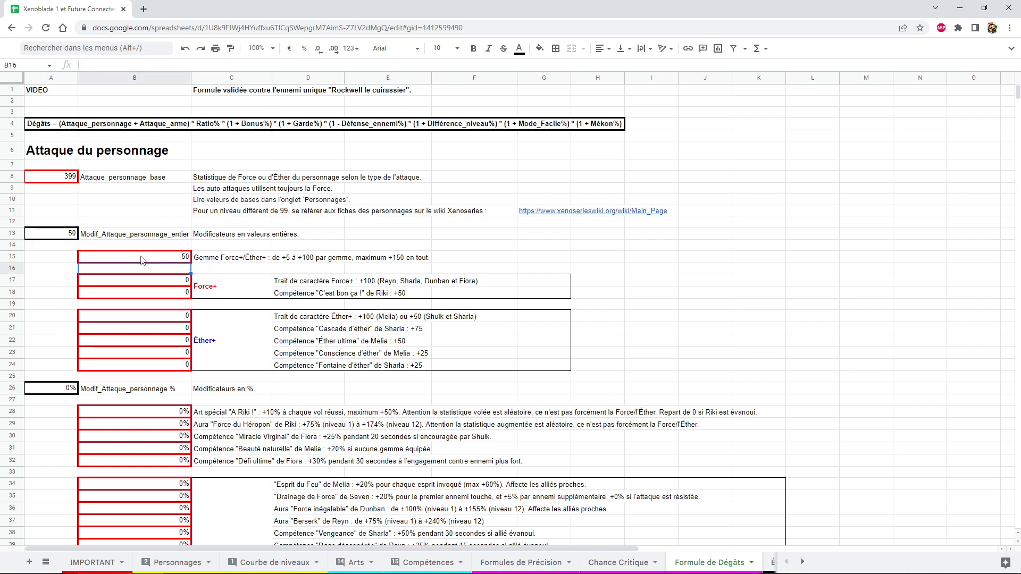
pyautogui.click(150, 320)
pyautogui.write('10')
pyautogui.press('Return')
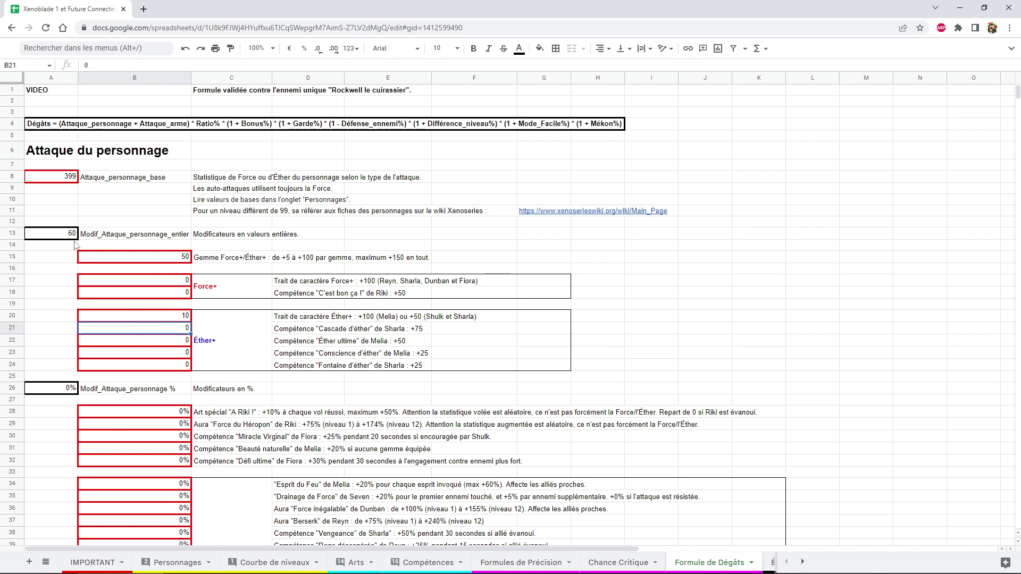
pyautogui.click(52, 237)
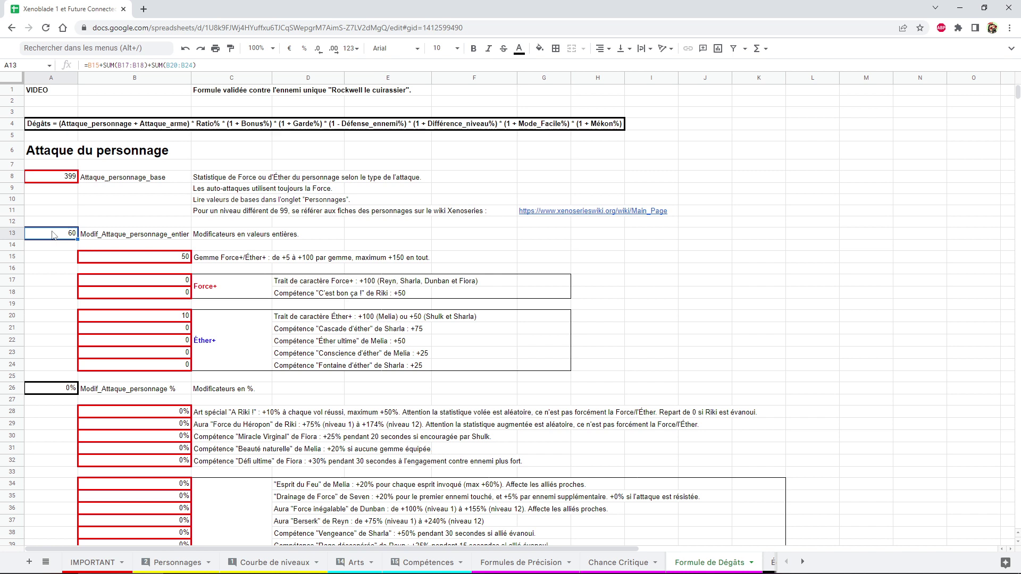
pyautogui.click(160, 319)
pyautogui.write('0')
pyautogui.press('Return')
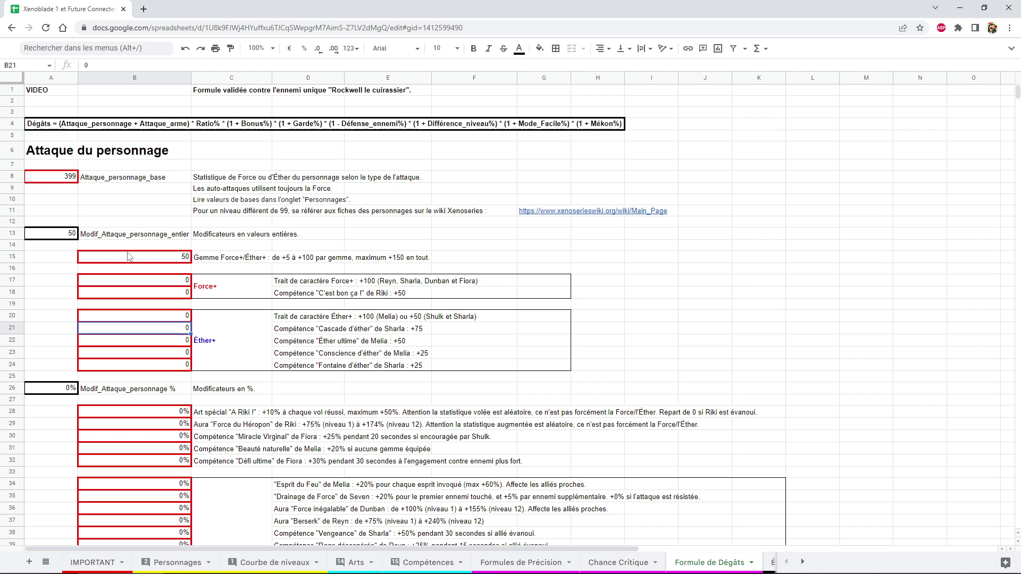
pyautogui.click(148, 260)
pyautogui.write('0')
pyautogui.press('Return')
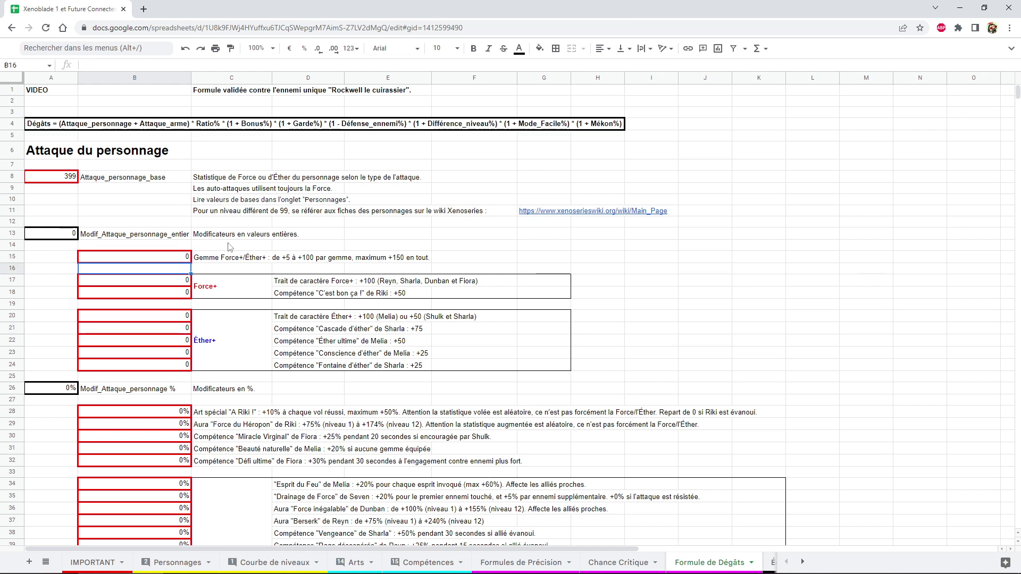
pyautogui.scroll(-1, 264, 248)
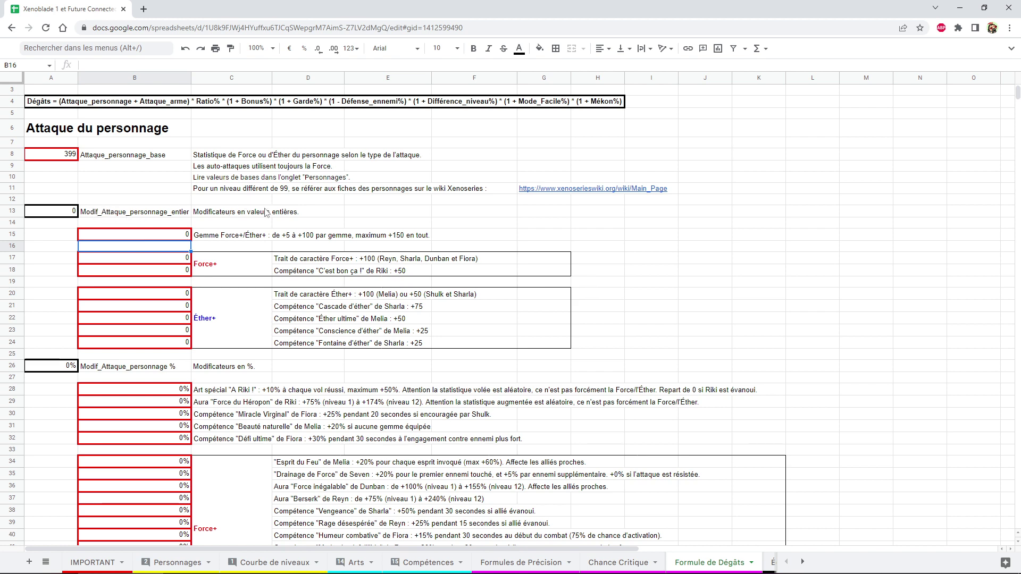
pyautogui.scroll(-2, 267, 212)
pyautogui.click(143, 171)
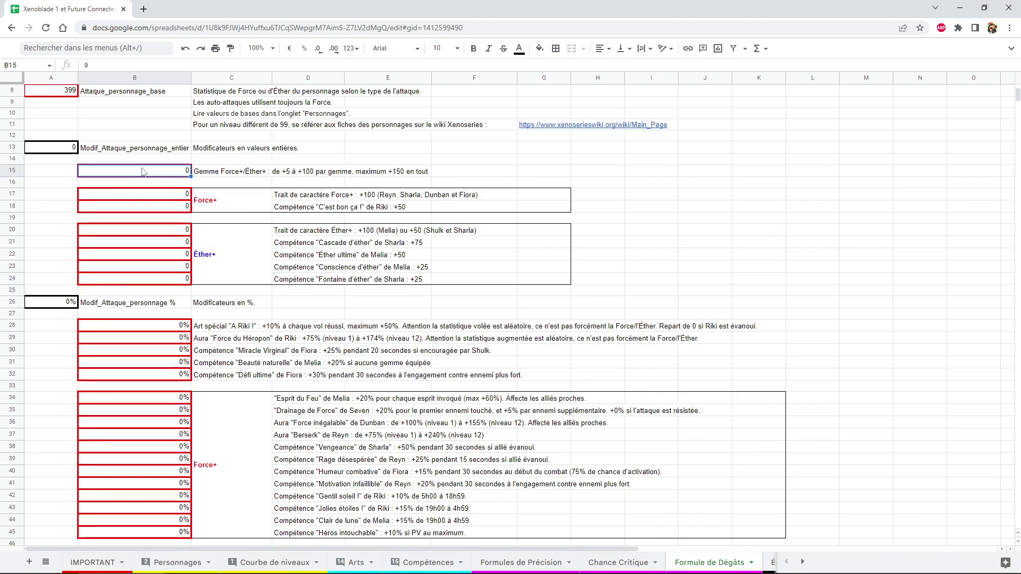
pyautogui.scroll(1, 221, 176)
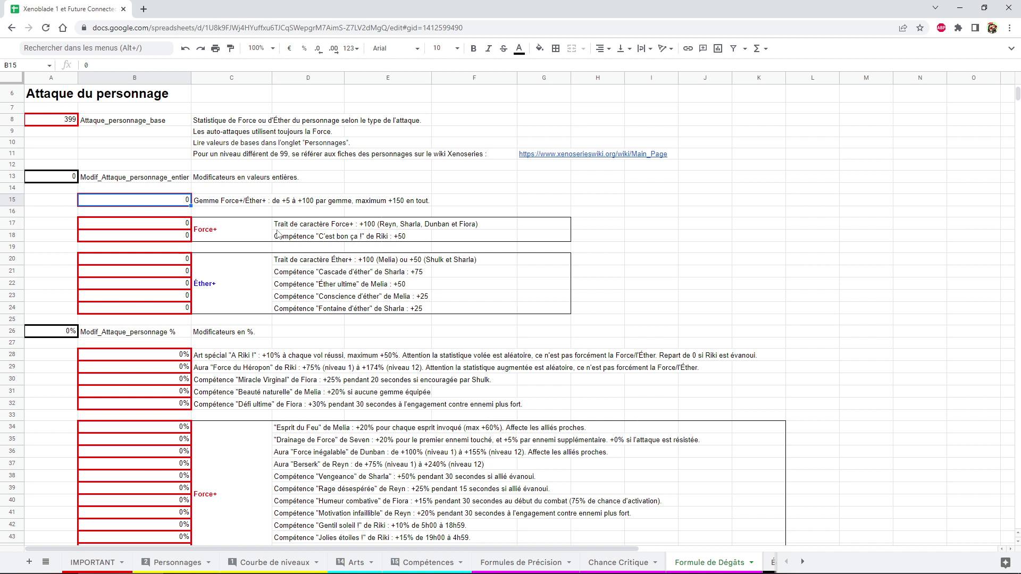
pyautogui.write('100')
# Enter 100 for the Force+ gem in B15 and 100 for the Force+ trait in B17.
pyautogui.press('Return')
pyautogui.click(143, 227)
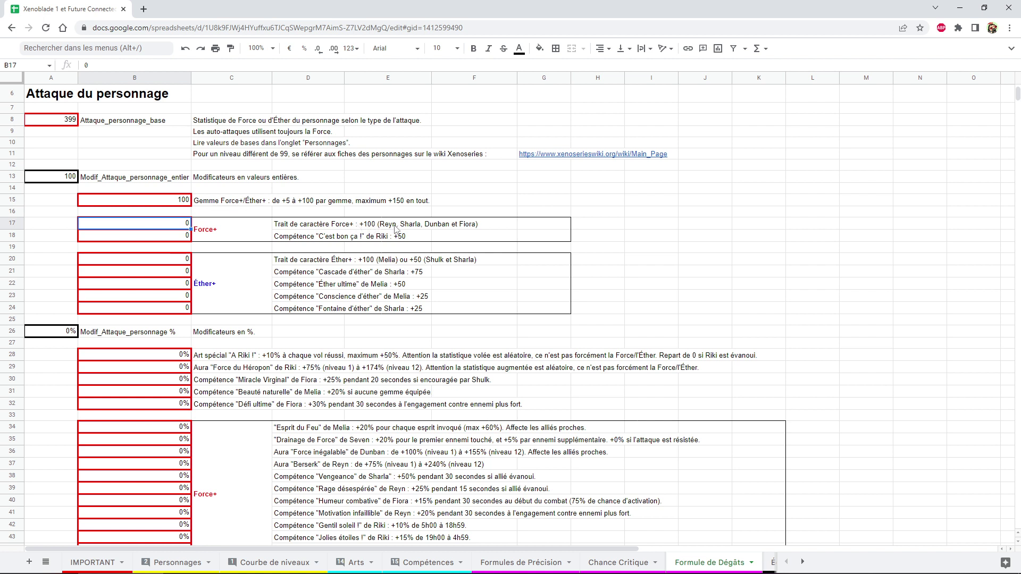
pyautogui.write('100')
pyautogui.press('Return')
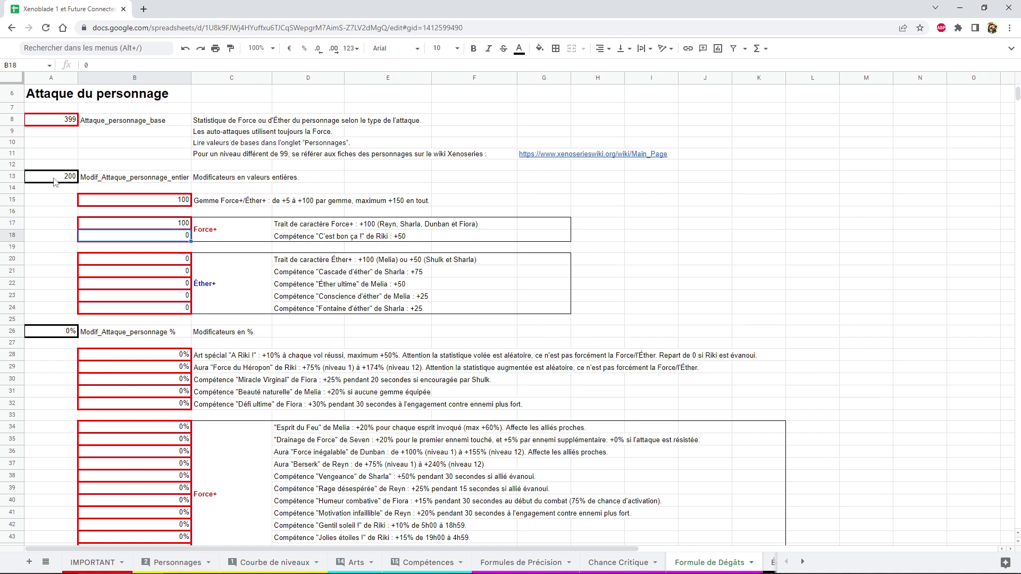
# Review the whole-value modifier formula in A13 and the Art spécial description in C28.
pyautogui.click(56, 180)
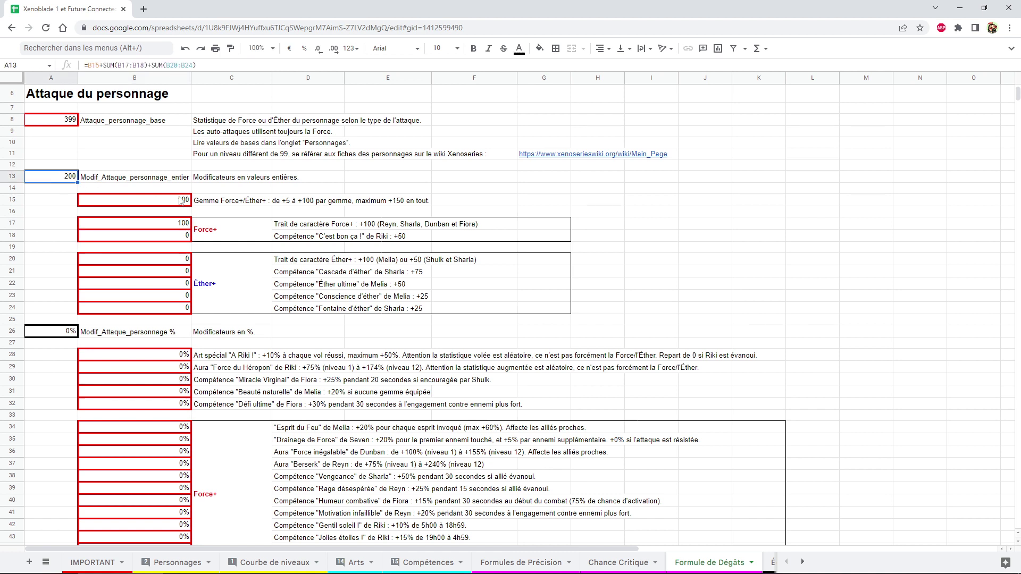
pyautogui.scroll(-1, 331, 233)
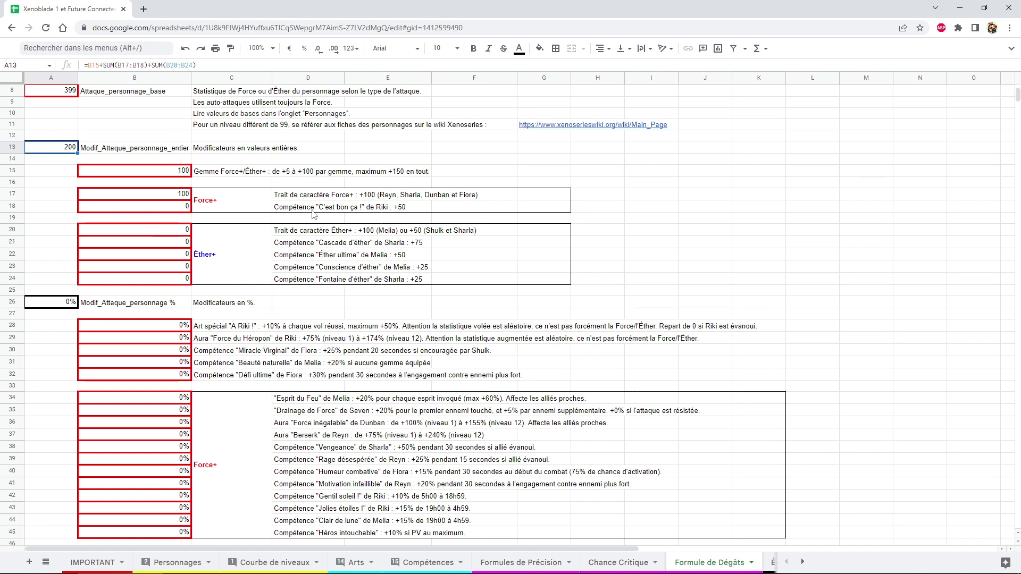
pyautogui.scroll(-1, 305, 242)
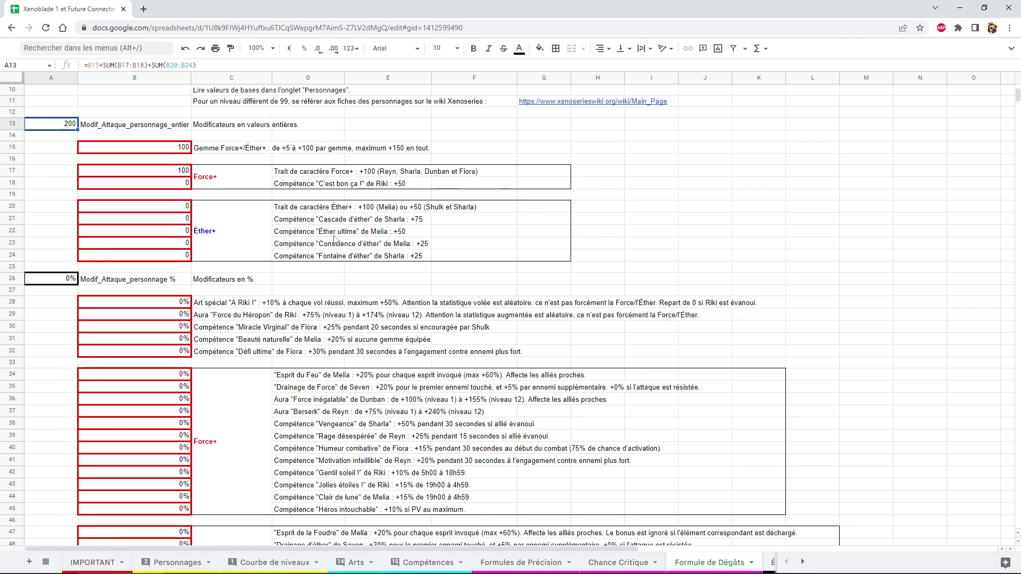
pyautogui.scroll(-2, 311, 208)
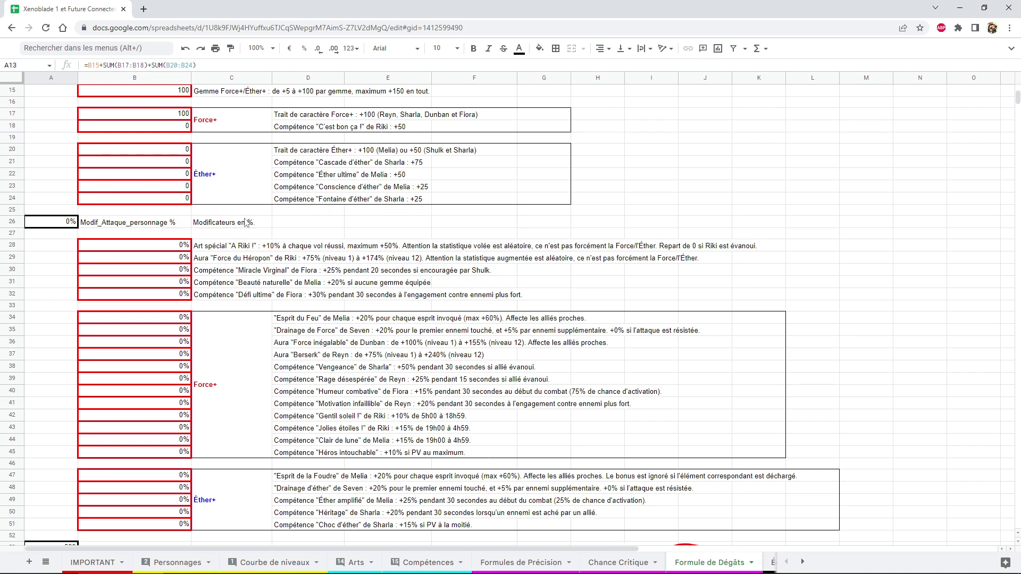
pyautogui.scroll(-2, 258, 223)
pyautogui.scroll(1, 257, 223)
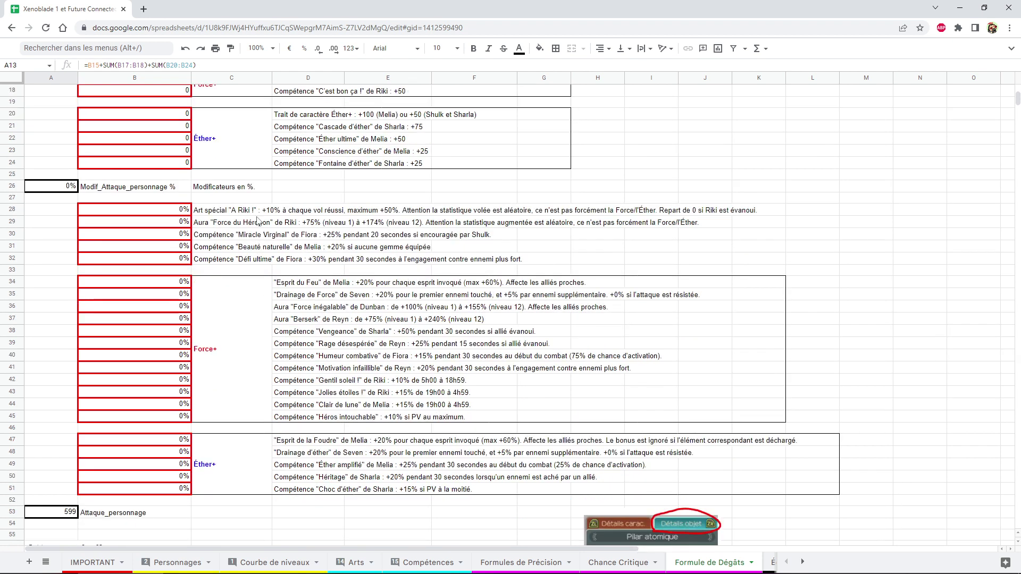
pyautogui.click(222, 213)
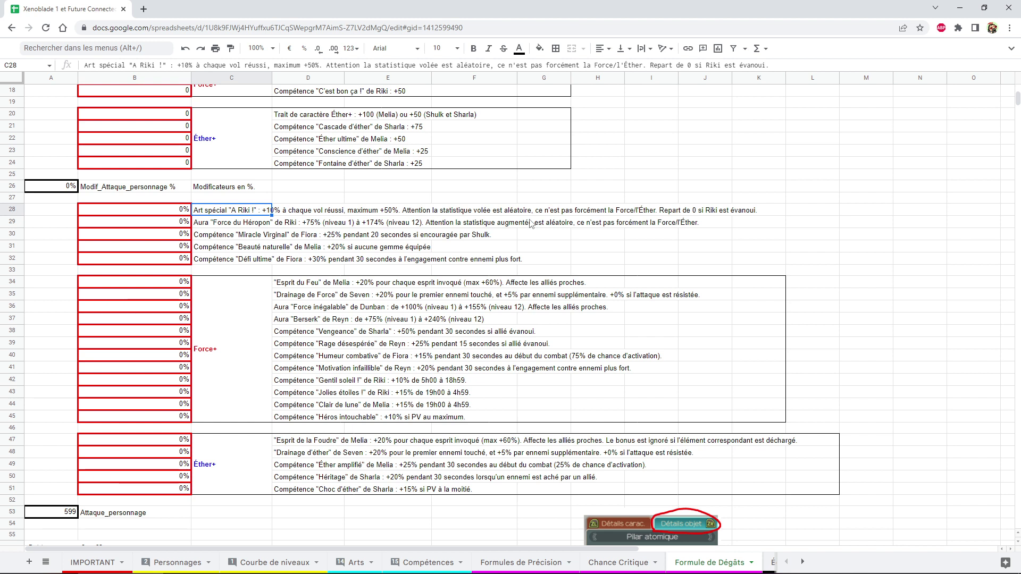
pyautogui.click(221, 226)
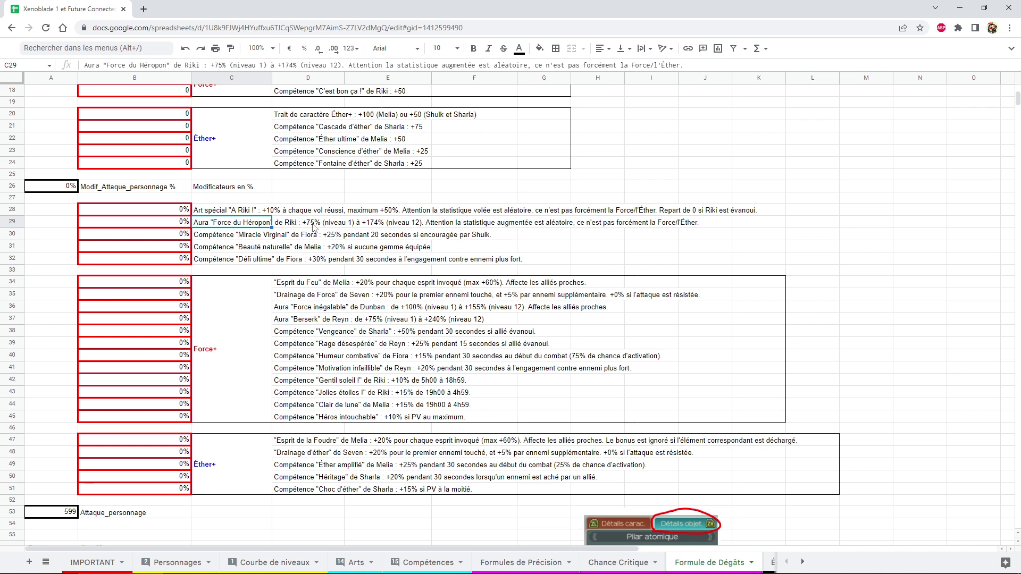
pyautogui.click(233, 238)
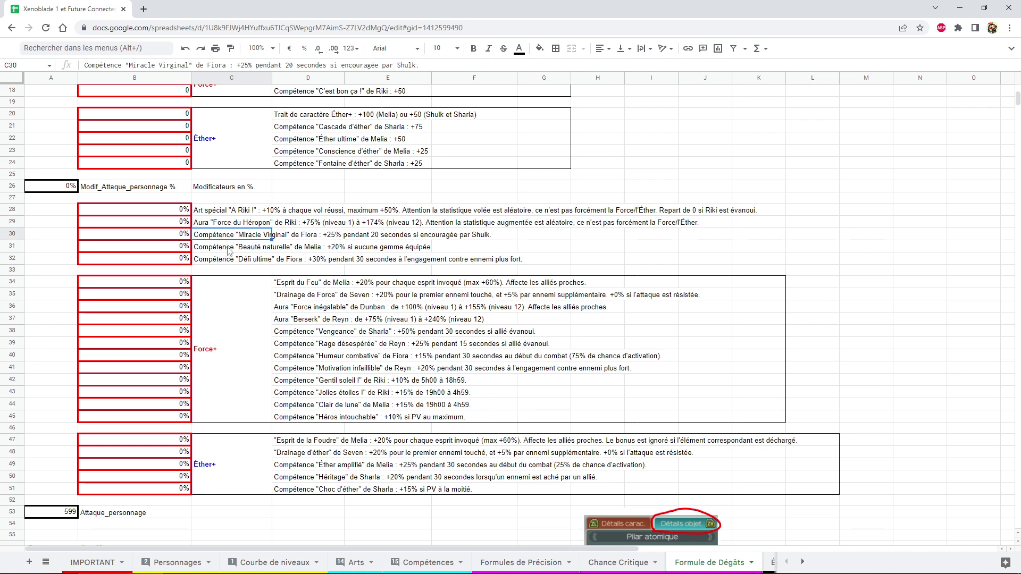
pyautogui.scroll(-2, 224, 254)
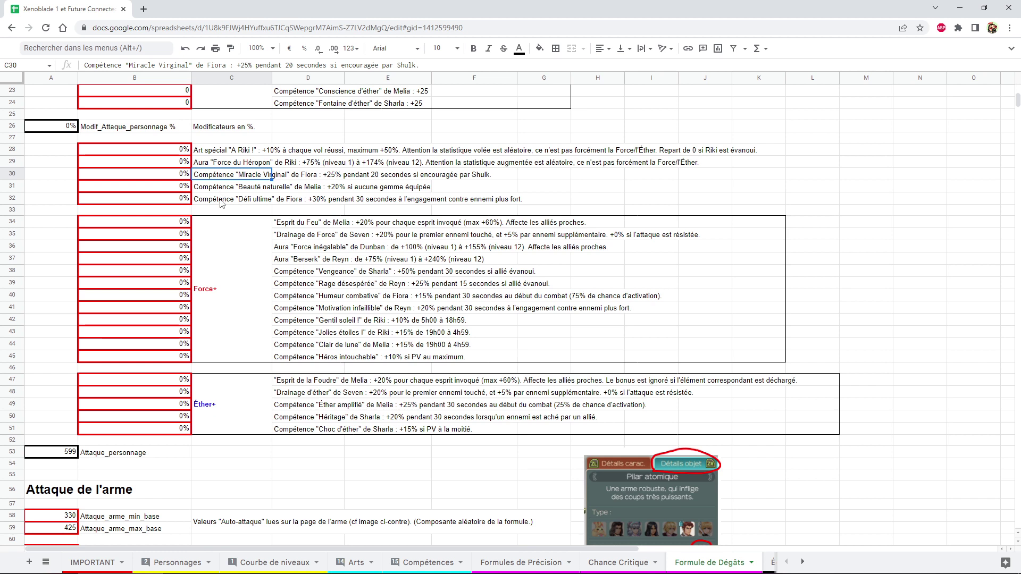
pyautogui.moveTo(221, 204); pyautogui.dragTo(226, 154)
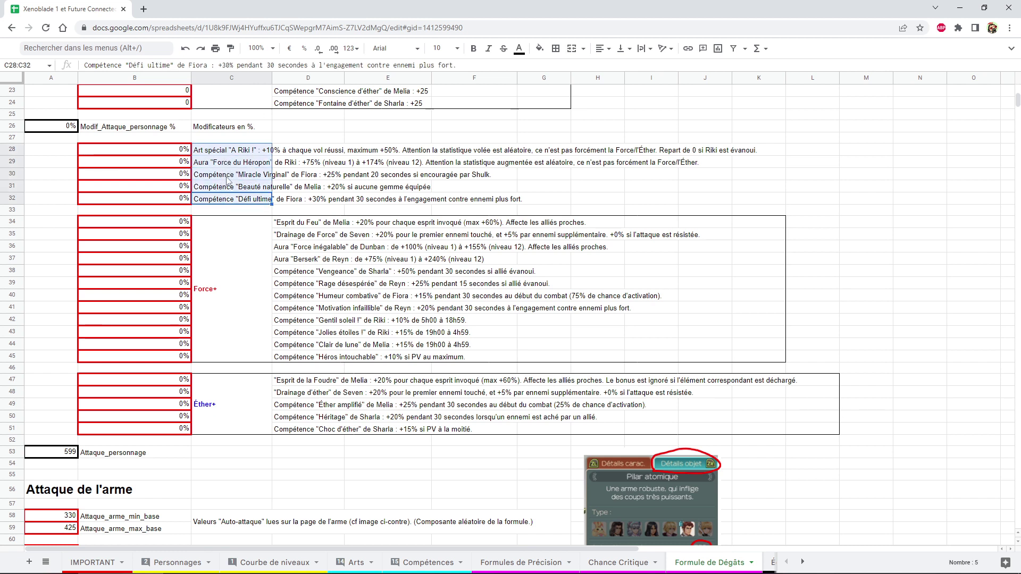
pyautogui.click(231, 263)
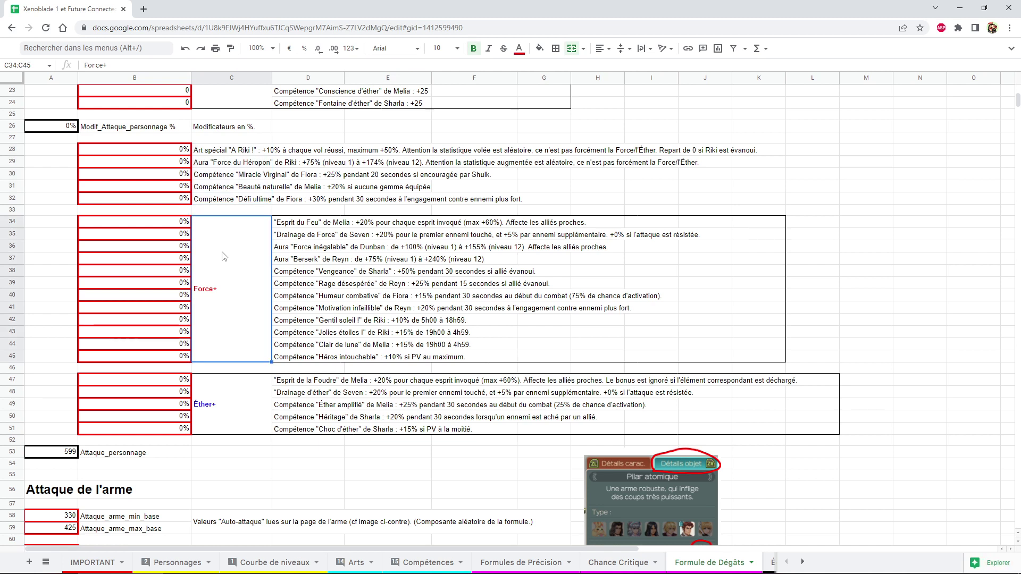
pyautogui.click(160, 266)
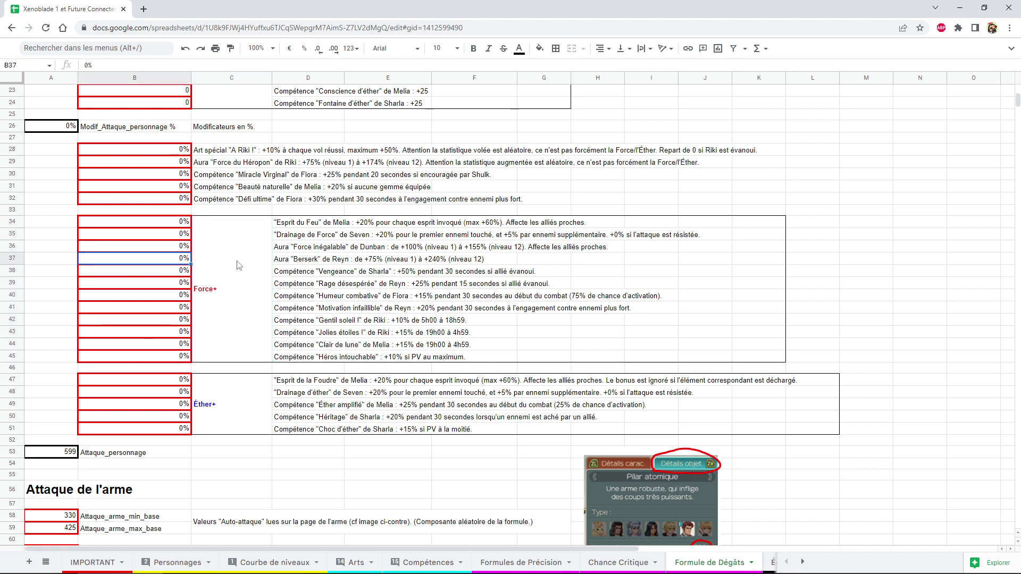
# Enter 240 for Reyn's Berserk aura in B37, lifting Attaque_personnage to 2036.
pyautogui.write('240')
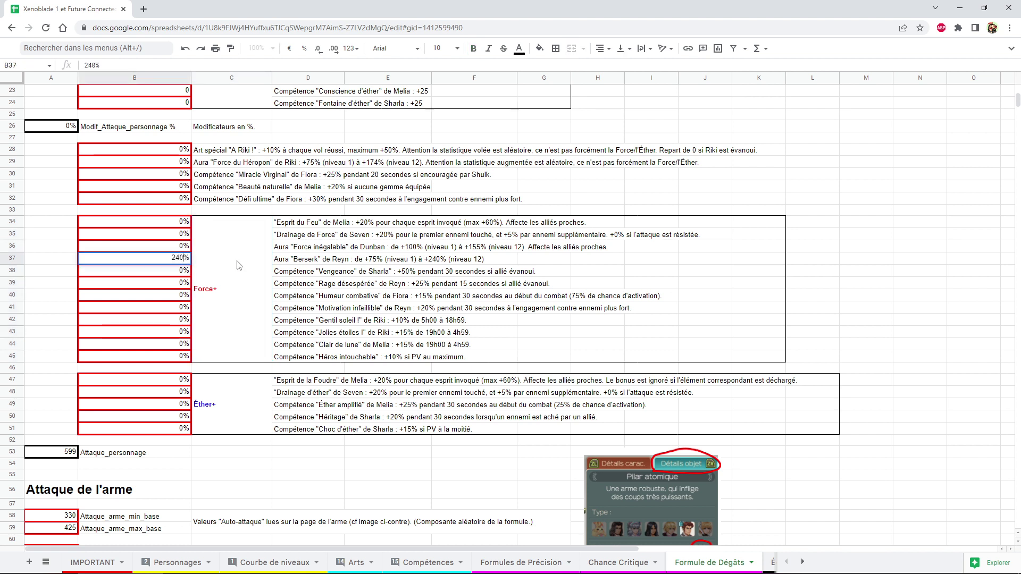
pyautogui.press('Return')
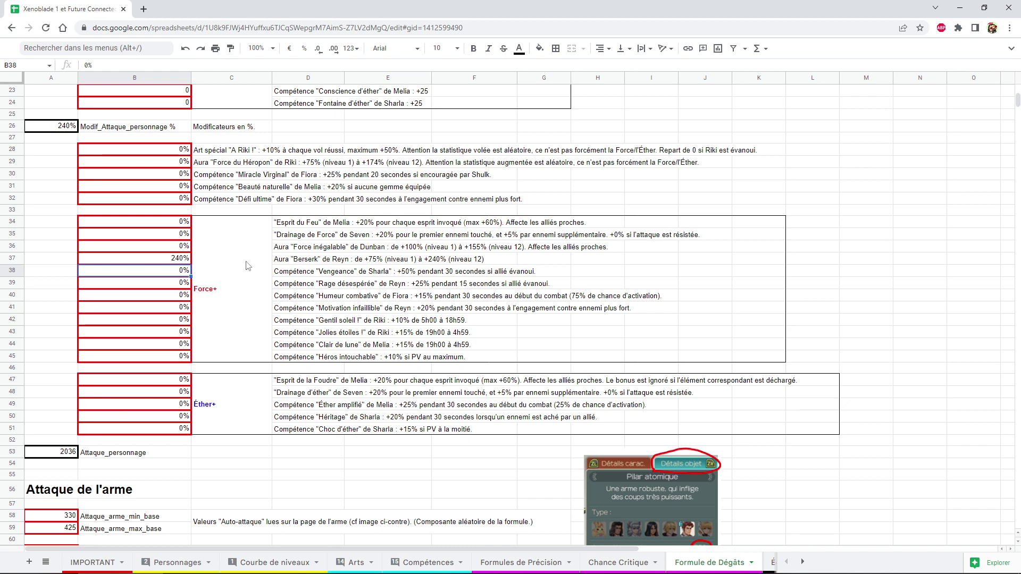
pyautogui.scroll(-1, 248, 268)
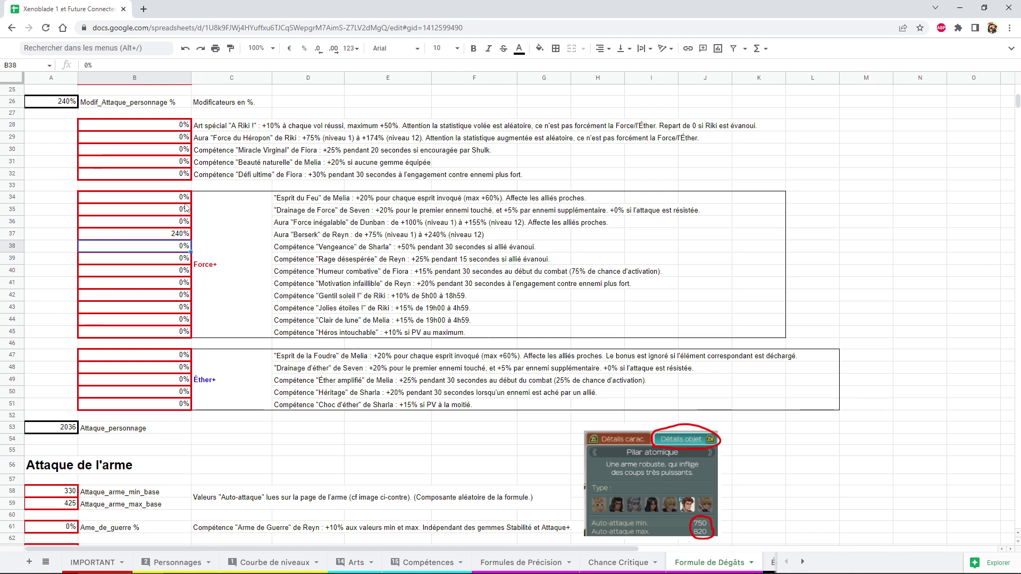
pyautogui.scroll(-2, 186, 208)
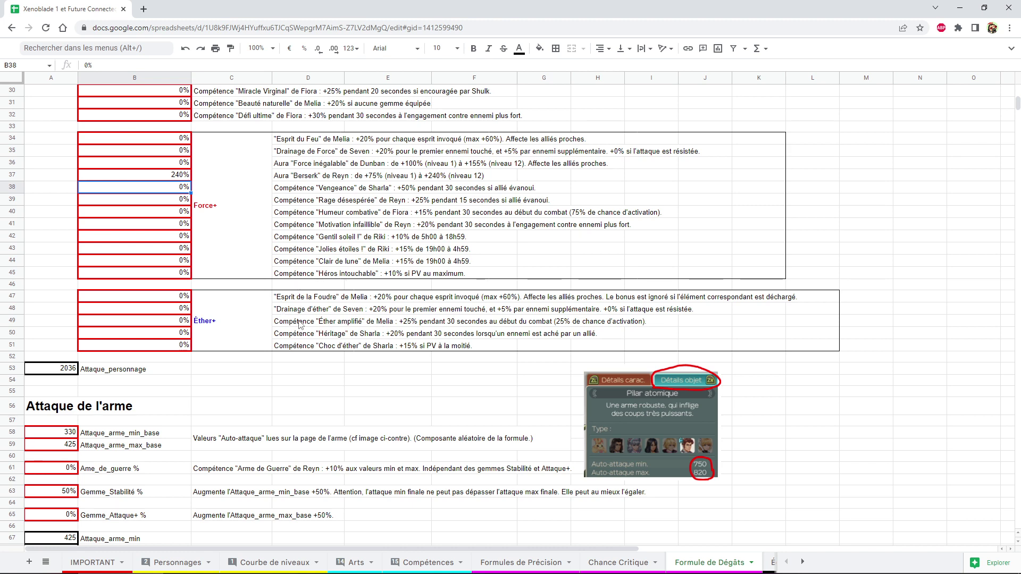
pyautogui.scroll(-2, 250, 263)
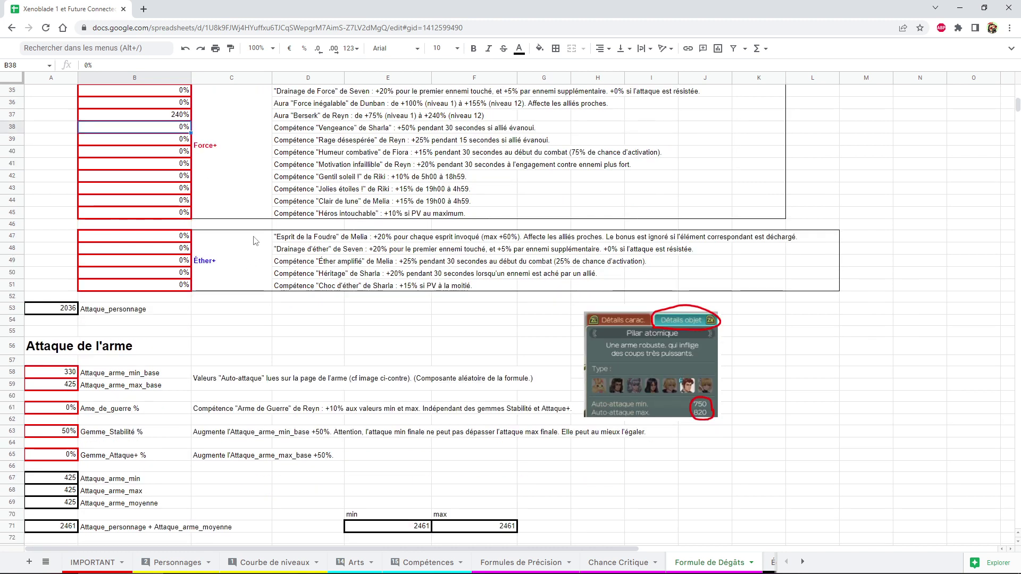
pyautogui.scroll(-2, 259, 229)
pyautogui.scroll(-2, 271, 223)
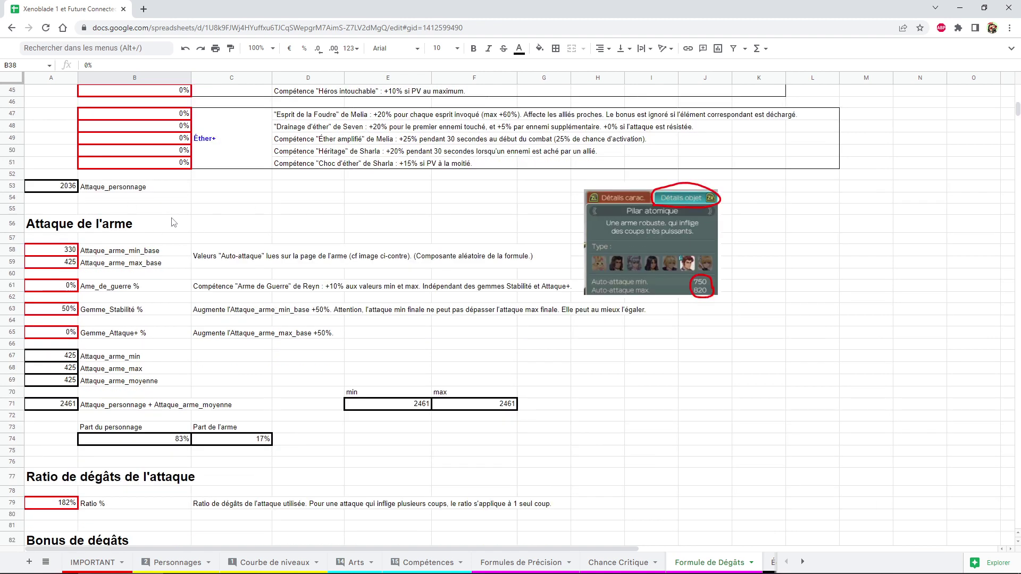
pyautogui.click(226, 261)
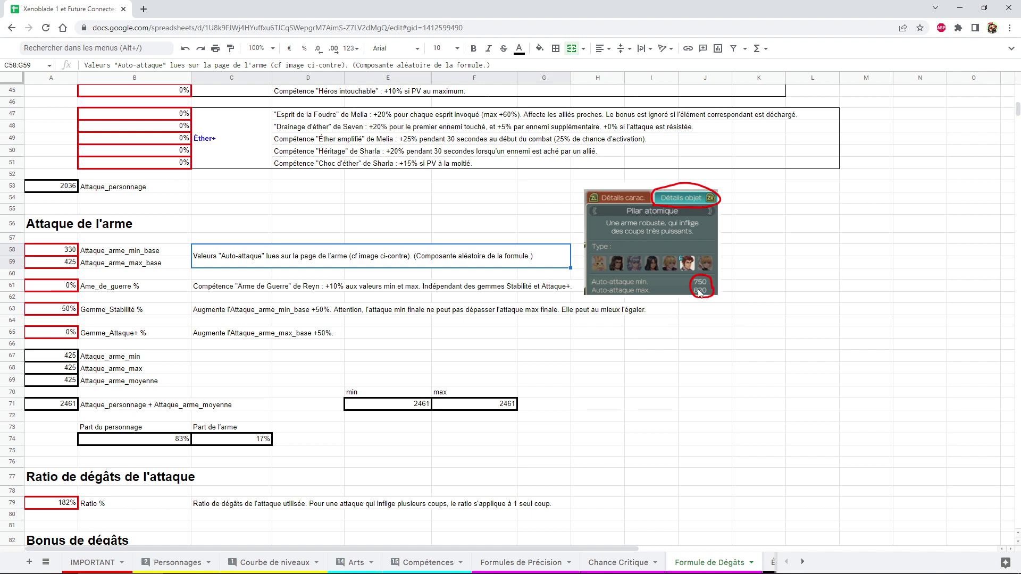
pyautogui.scroll(3, 155, 173)
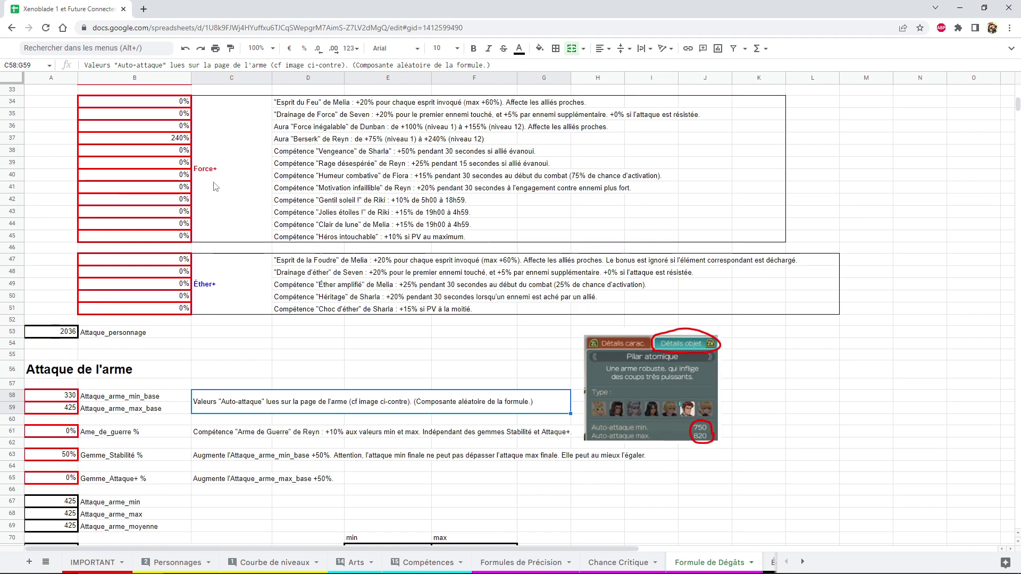
pyautogui.scroll(-1, 218, 192)
pyautogui.scroll(-1, 215, 186)
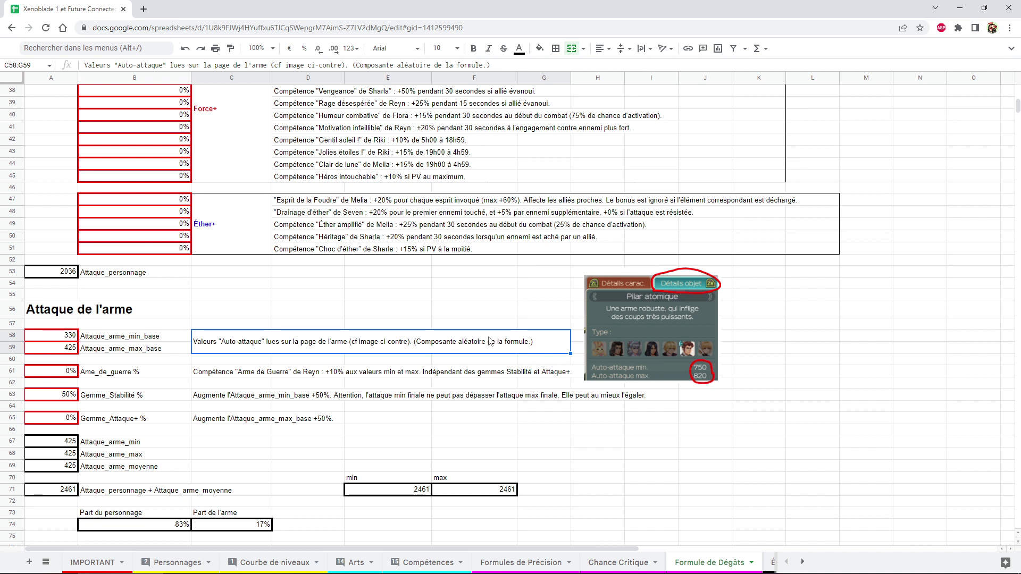
pyautogui.press('Left')
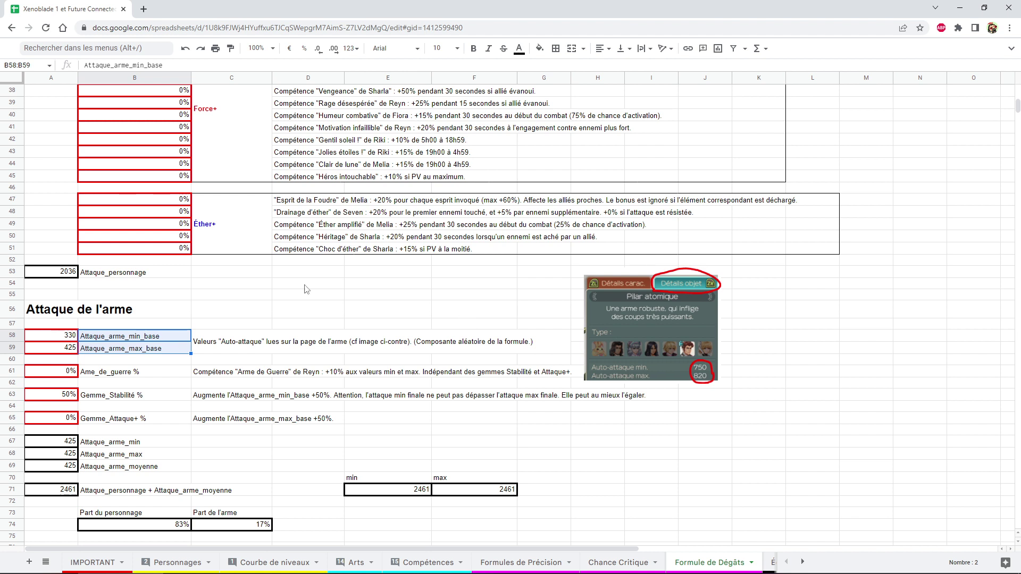
pyautogui.click(55, 339)
pyautogui.moveTo(55, 340); pyautogui.dragTo(139, 352)
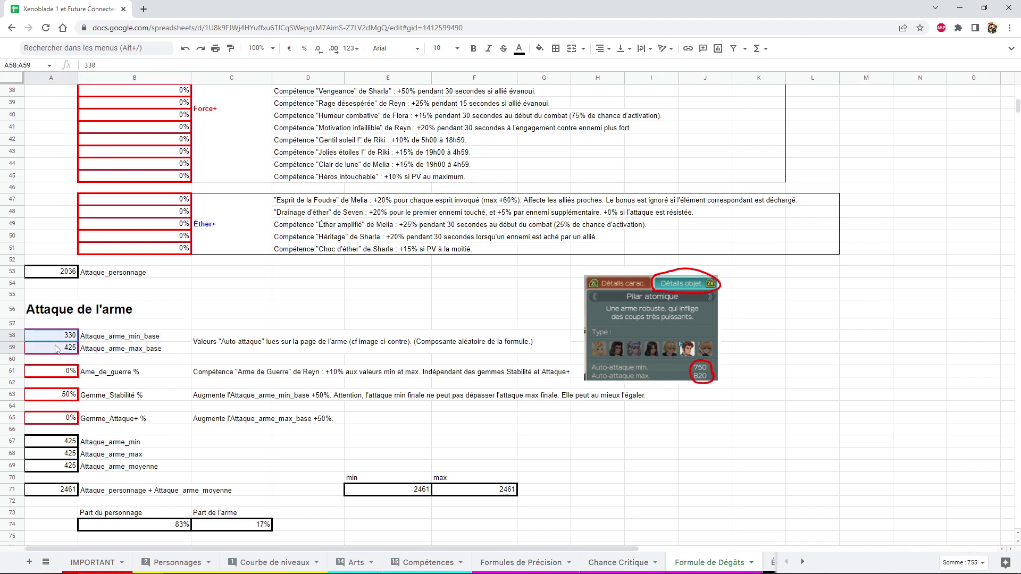
pyautogui.click(64, 396)
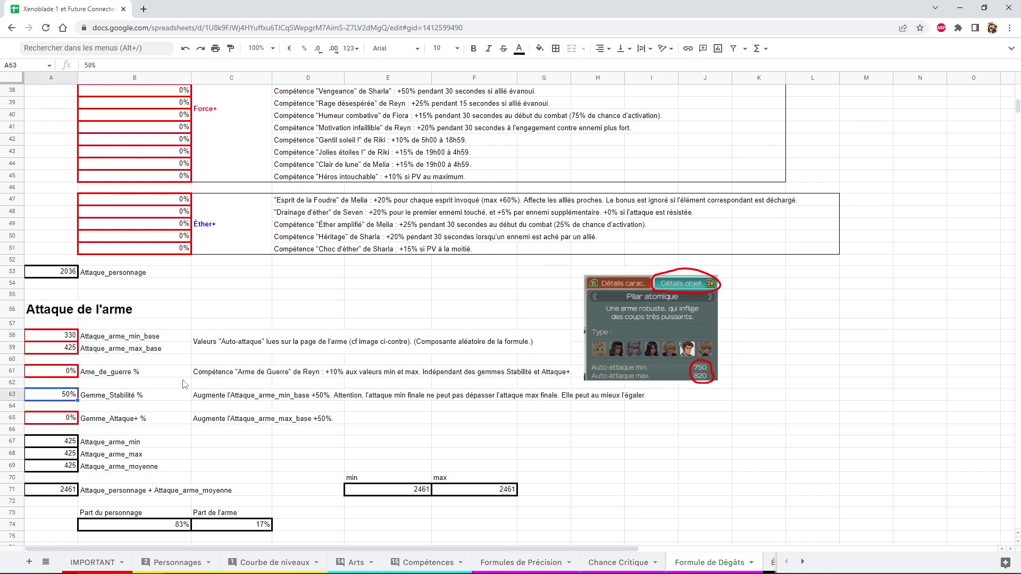
pyautogui.click(158, 398)
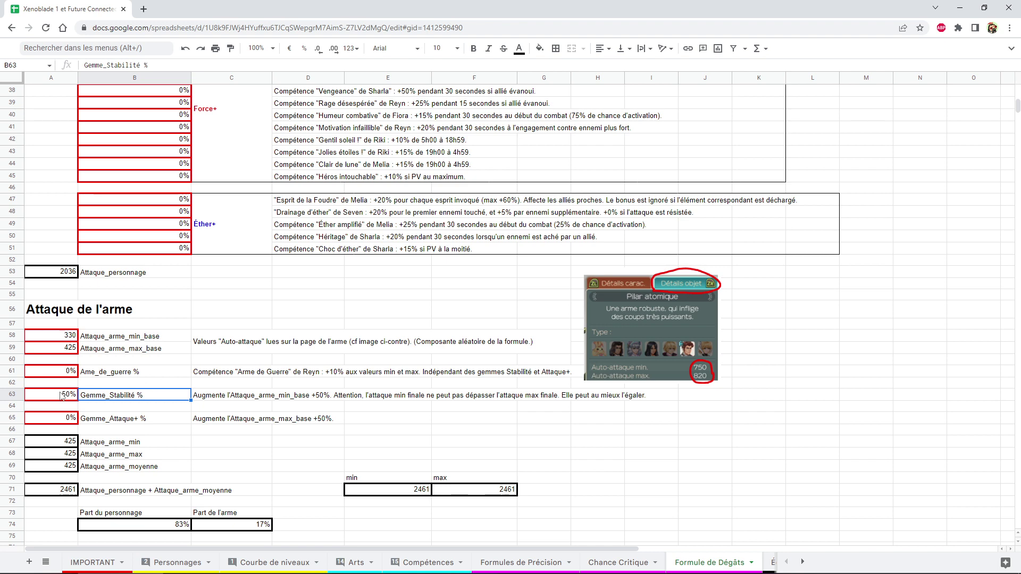
pyautogui.moveTo(59, 396); pyautogui.dragTo(117, 399)
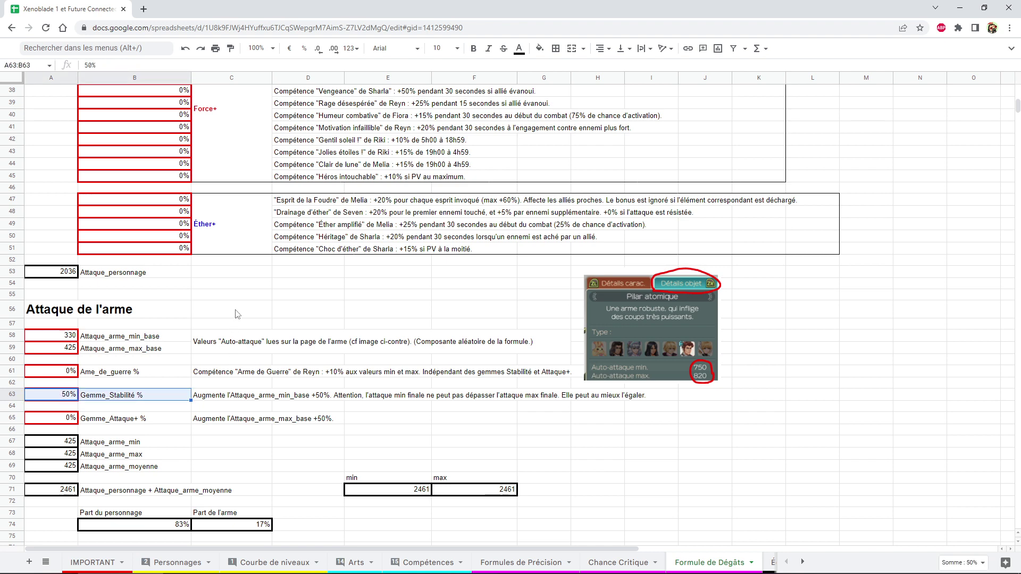
pyautogui.scroll(-2, 242, 297)
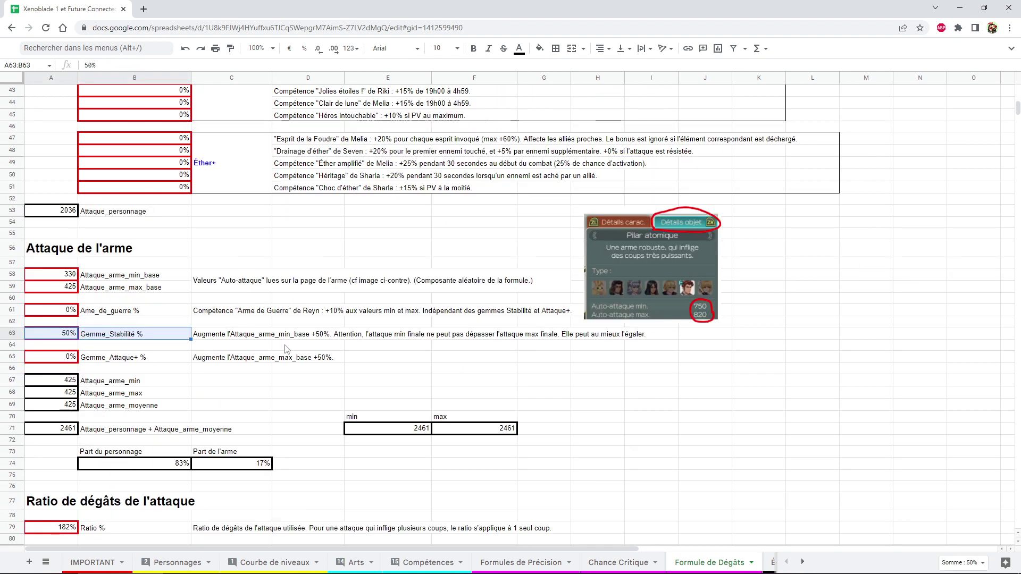
pyautogui.click(55, 311)
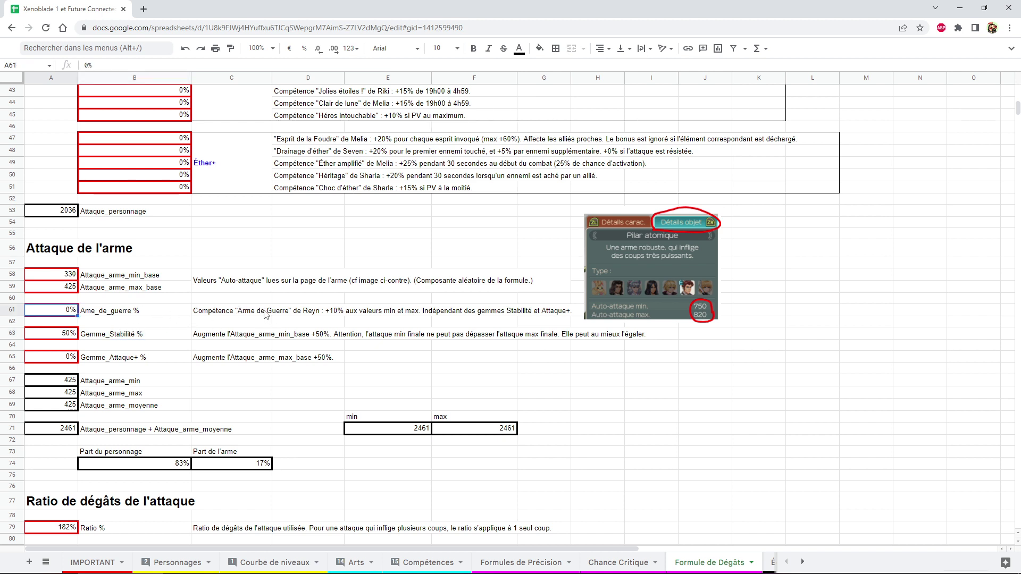
pyautogui.click(113, 278)
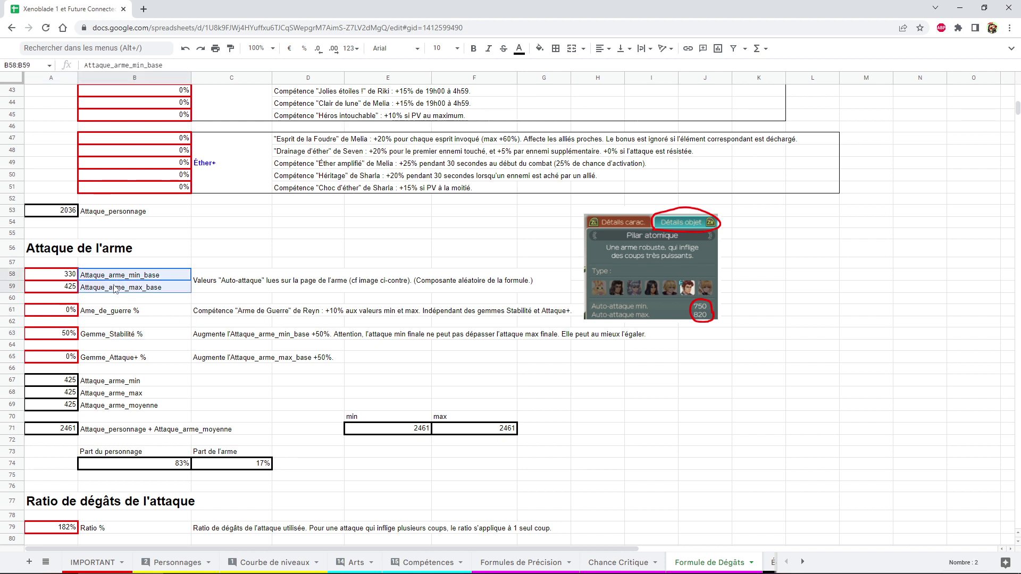
pyautogui.click(212, 314)
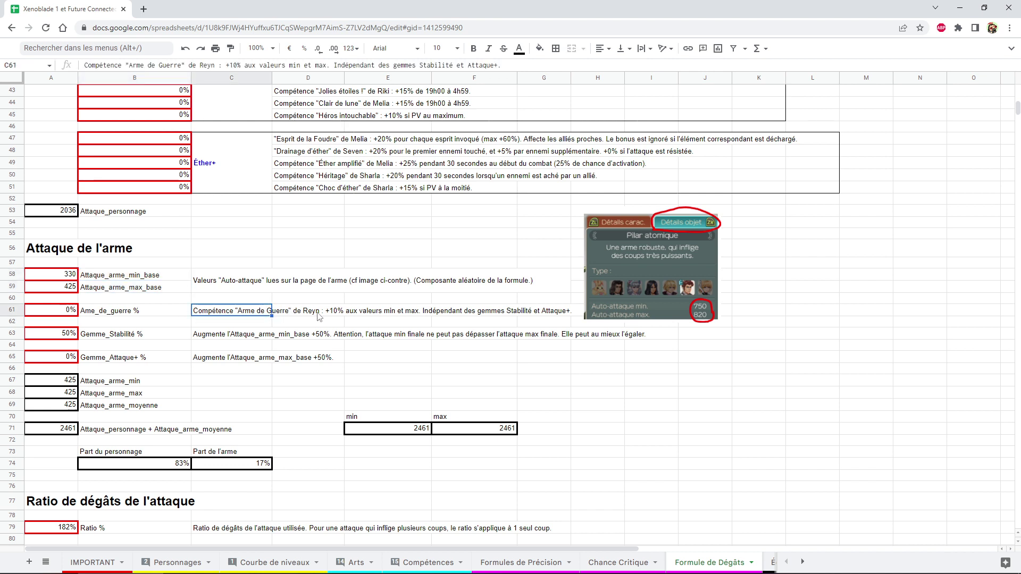
pyautogui.click(120, 338)
pyautogui.click(122, 359)
pyautogui.click(60, 336)
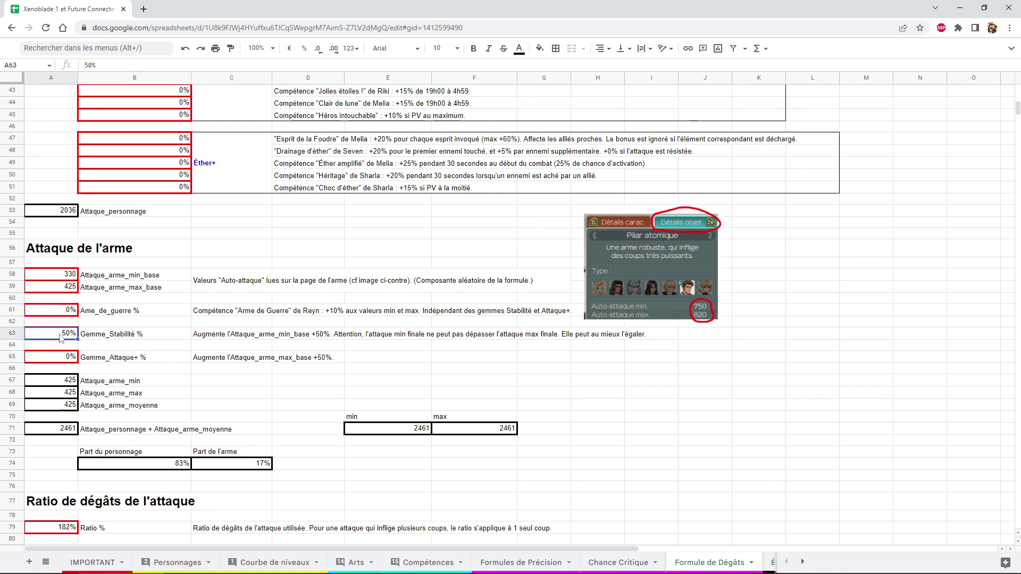
# Set Gemme_Stabilité % to 0 and Gemme_Attaque+ % to 50.
pyautogui.write('0')
pyautogui.press('Return')
pyautogui.click(61, 360)
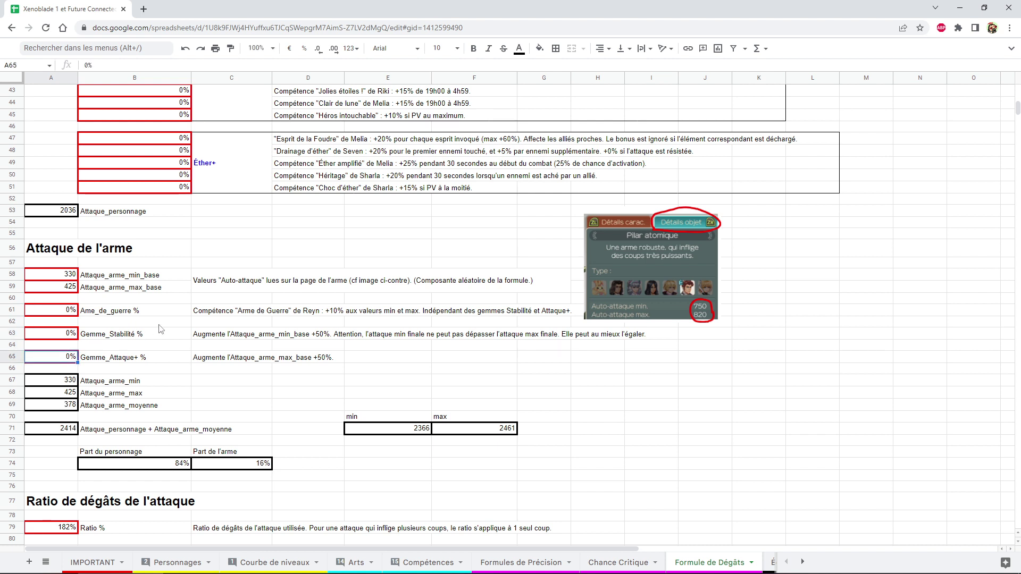
pyautogui.write('50')
pyautogui.press('Return')
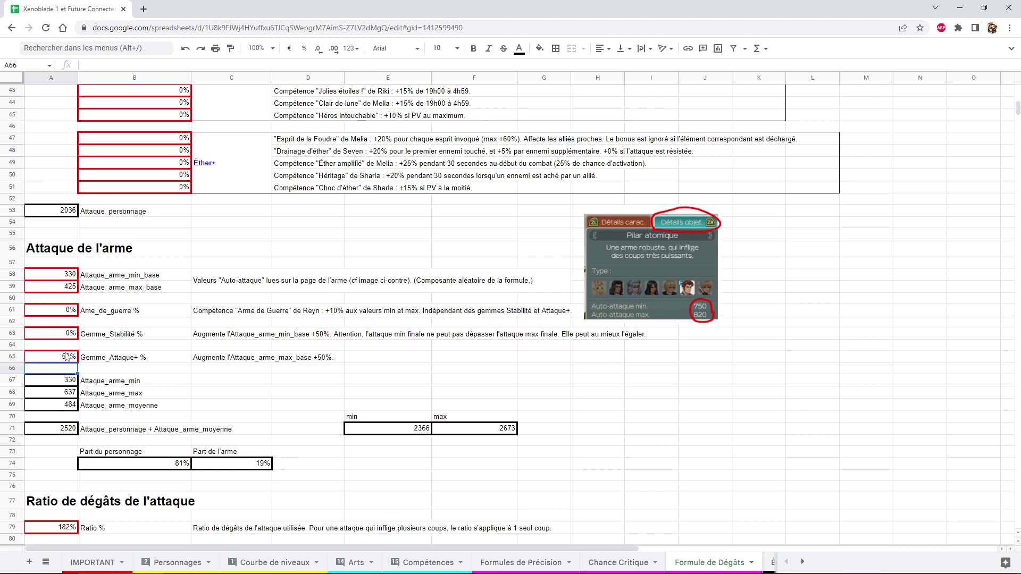
# Check the maximum weapon attack row, now 637, against the base weapon values.
pyautogui.moveTo(106, 396); pyautogui.dragTo(71, 397)
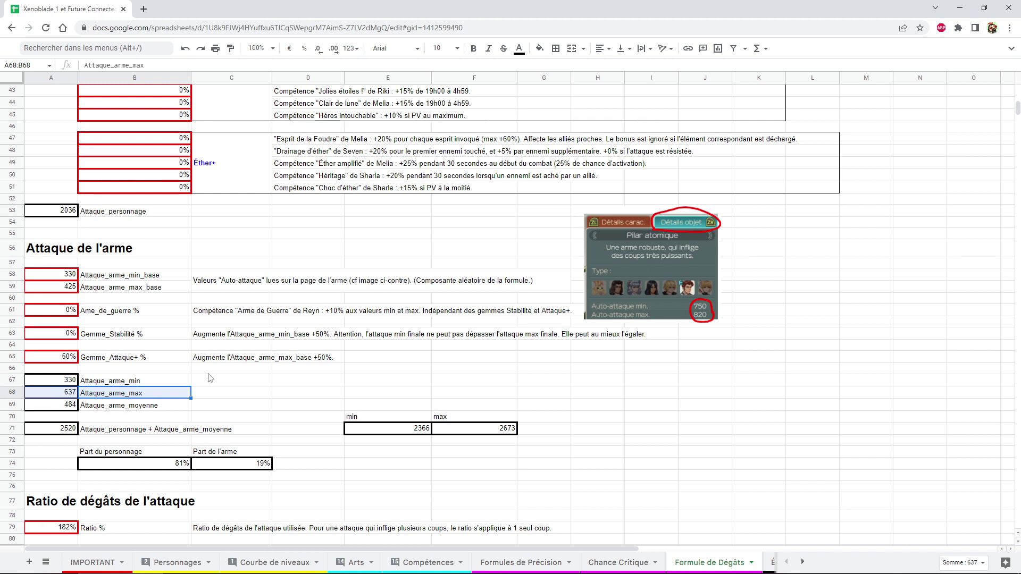
pyautogui.click(54, 313)
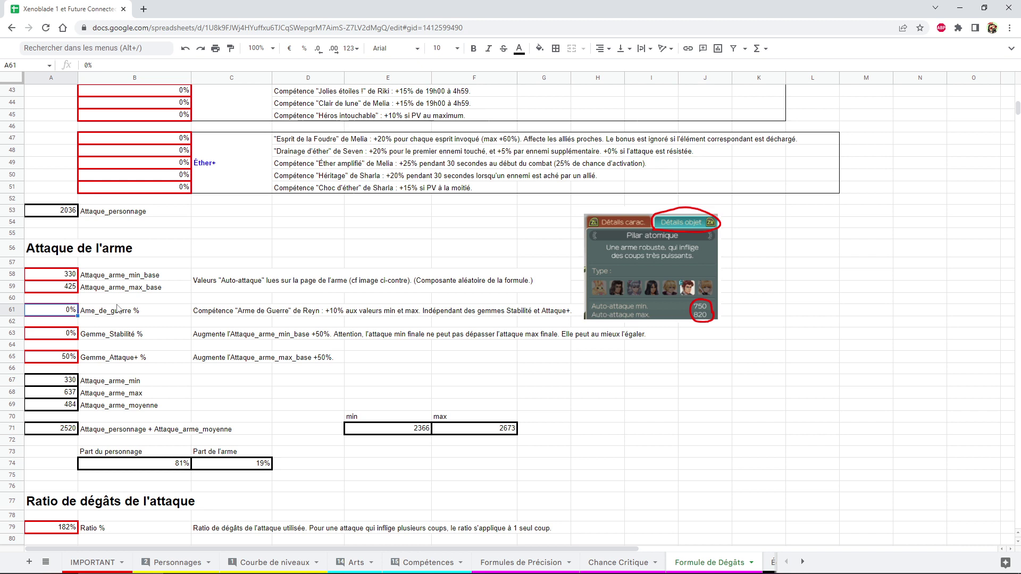
pyautogui.click(54, 292)
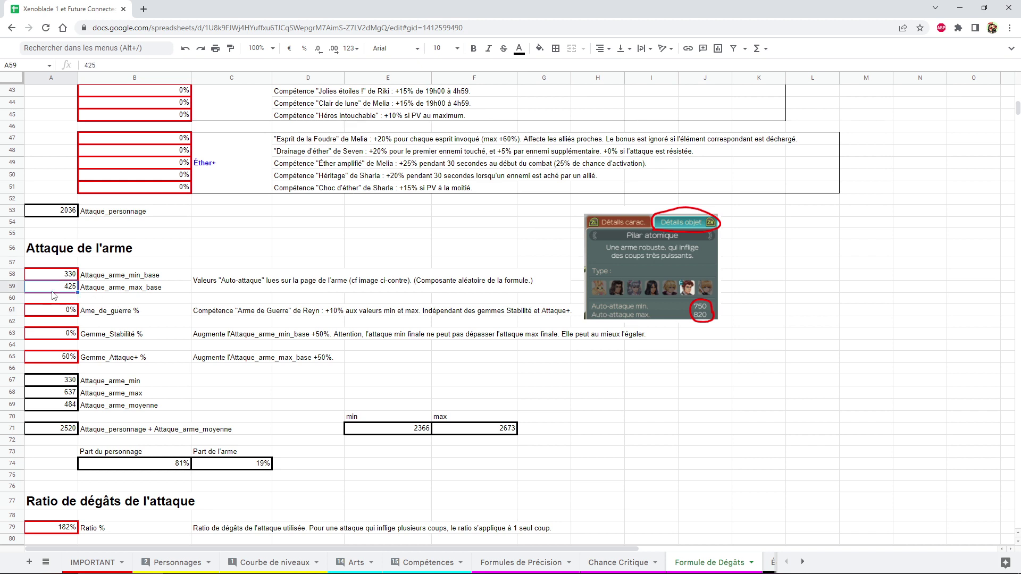
# Try Ame_de_guerre % at 10, reset it to 0, and set Gemme_Attaque+ % to 0.
pyautogui.click(56, 311)
pyautogui.write('10')
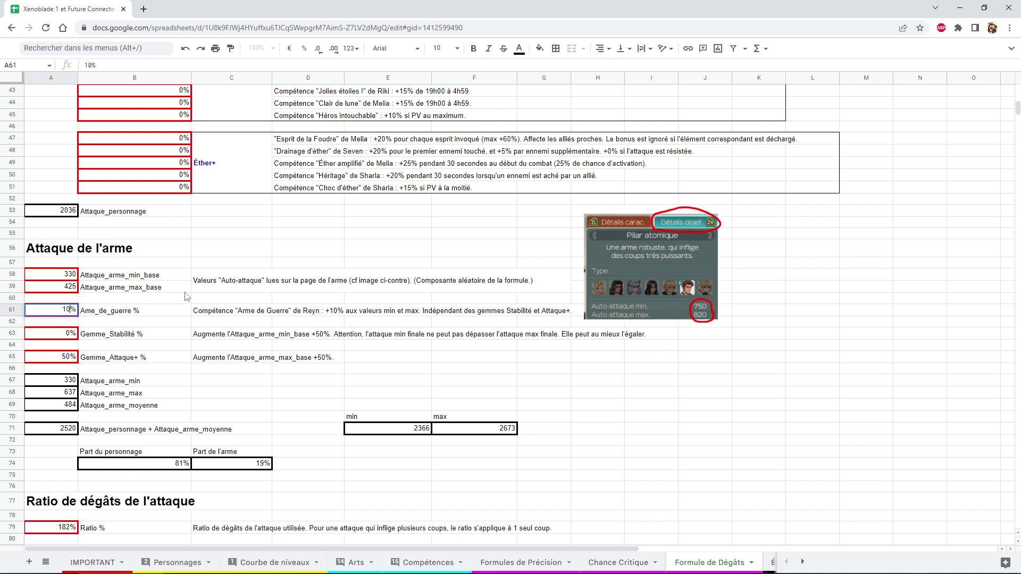
pyautogui.press('Return')
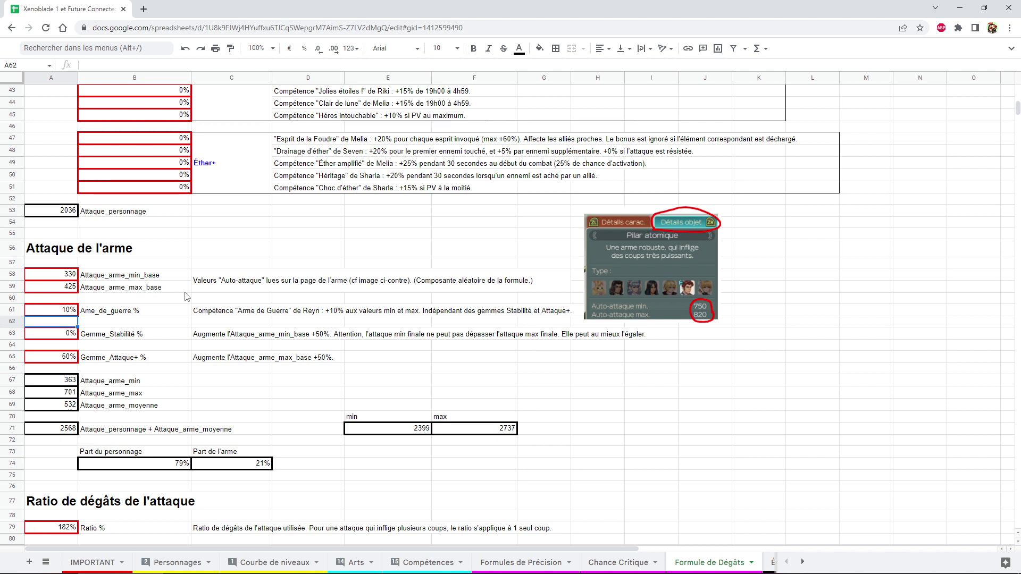
pyautogui.press('Up')
pyautogui.write('0')
pyautogui.press('Return')
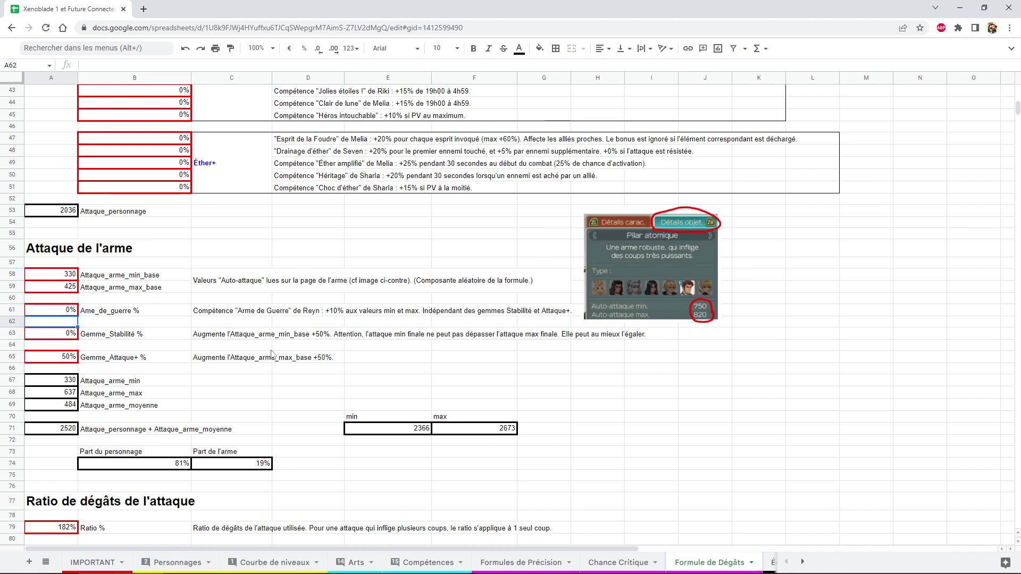
pyautogui.press('Down')
pyautogui.press('Down')
pyautogui.press('Down')
pyautogui.write('0')
pyautogui.press('Return')
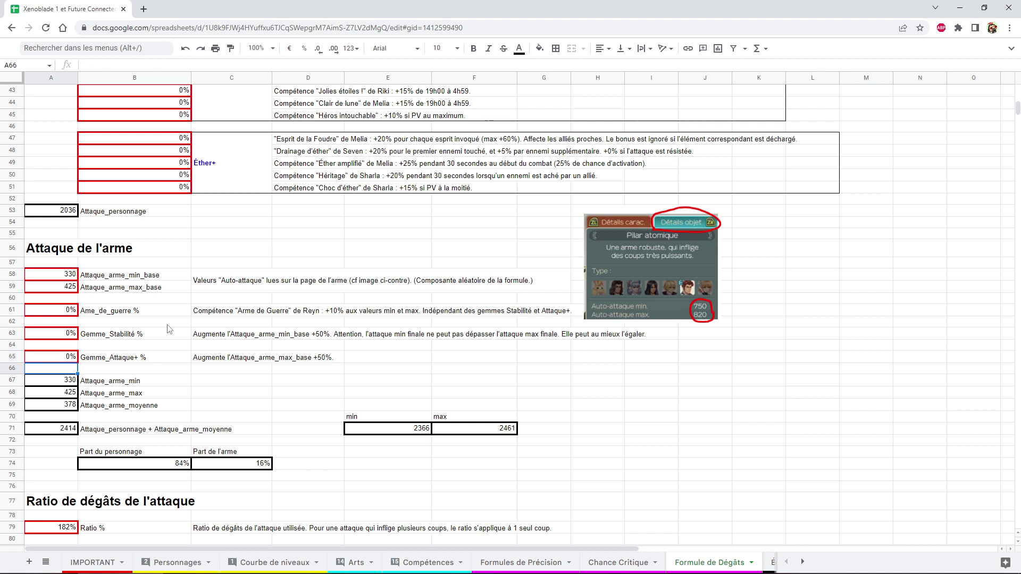
pyautogui.click(107, 386)
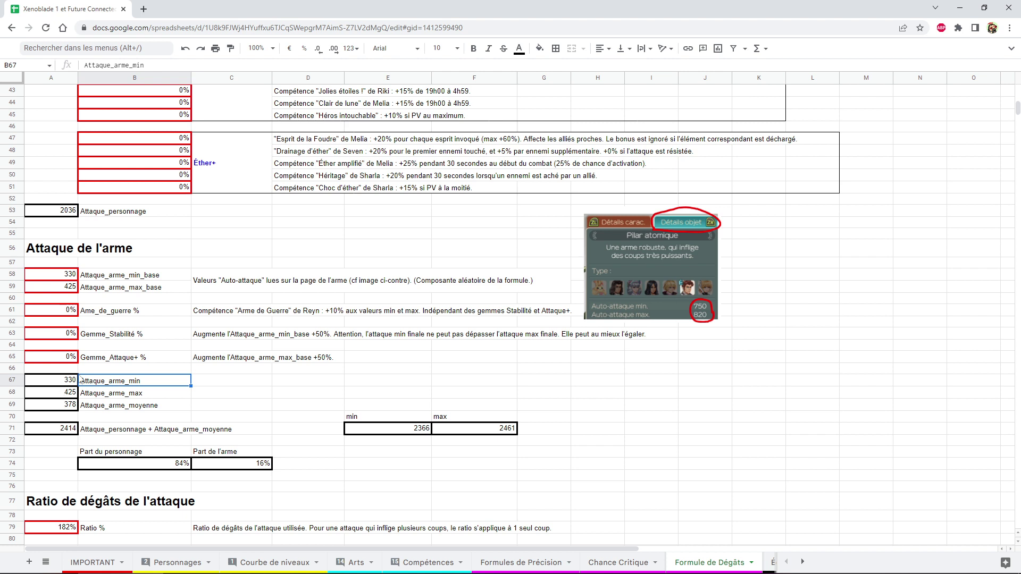
# Test Gemme_Stabilité % at 5000 and inspect the resulting maximum weapon attack formula.
pyautogui.click(45, 336)
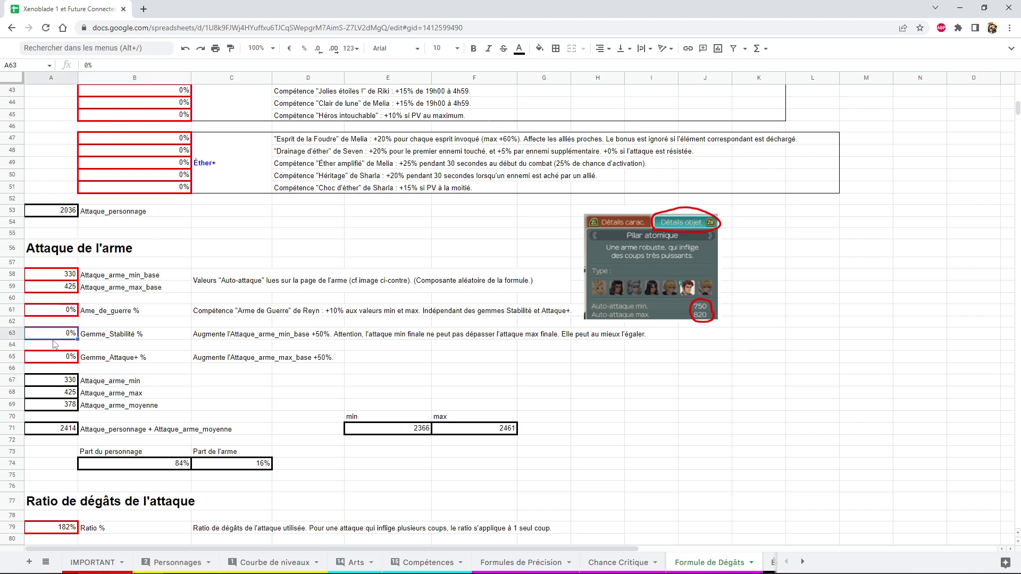
pyautogui.write('5000')
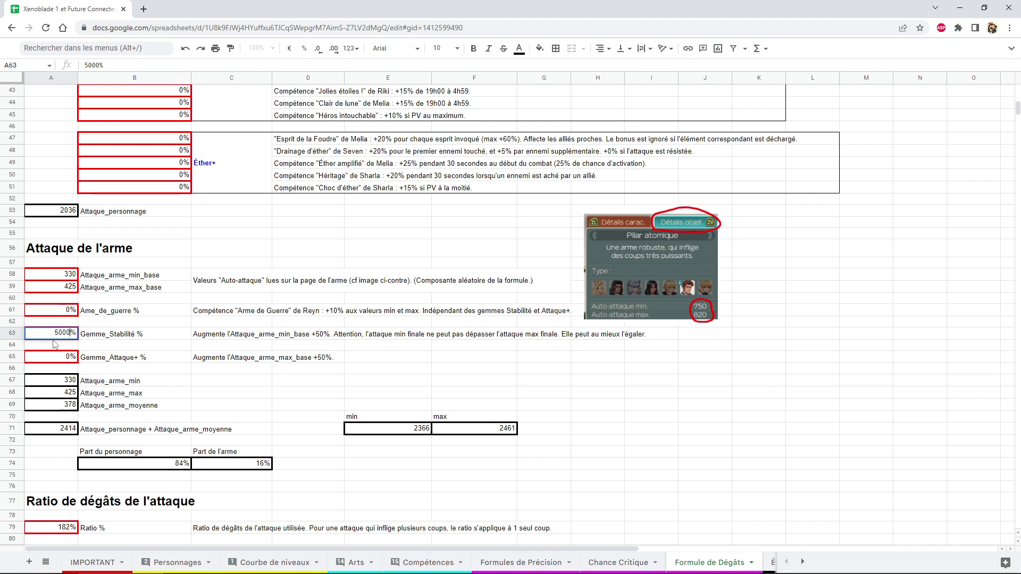
pyautogui.press('Return')
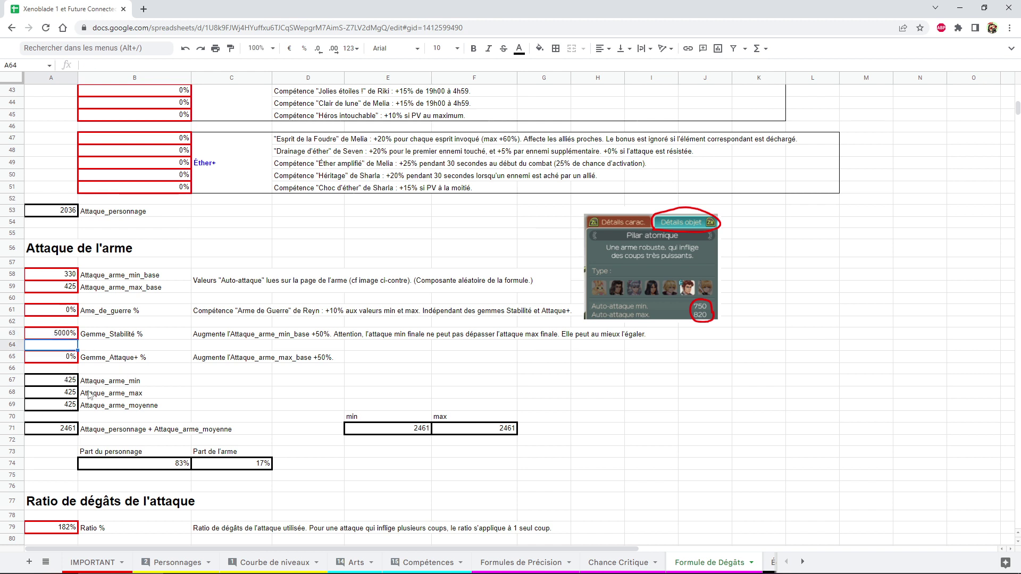
pyautogui.moveTo(66, 394); pyautogui.dragTo(102, 395)
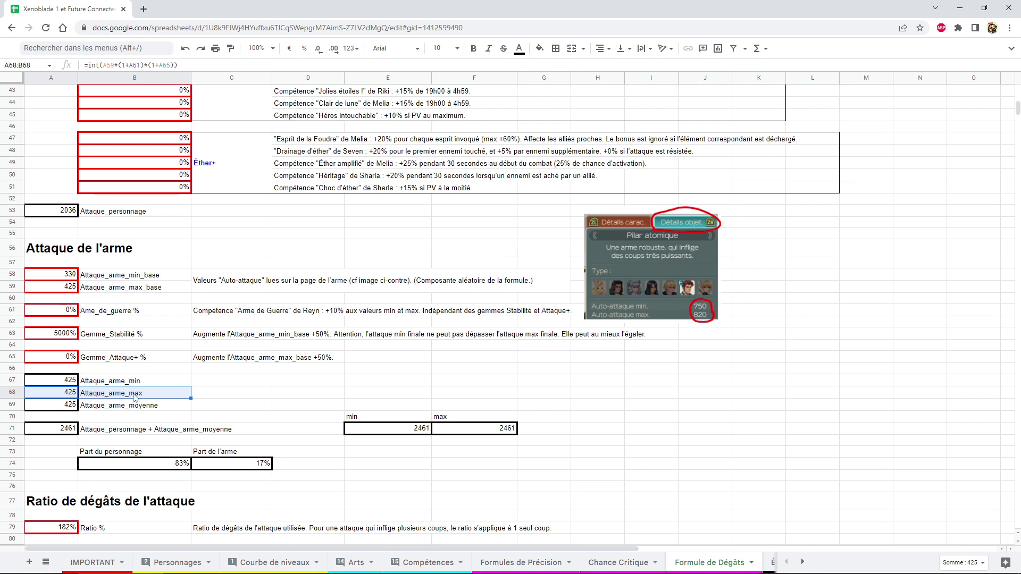
# Reset Gemme_Stabilité % to 0 and restore Gemme_Attaque+ % to 50.
pyautogui.click(65, 336)
pyautogui.write('0')
pyautogui.press('Return')
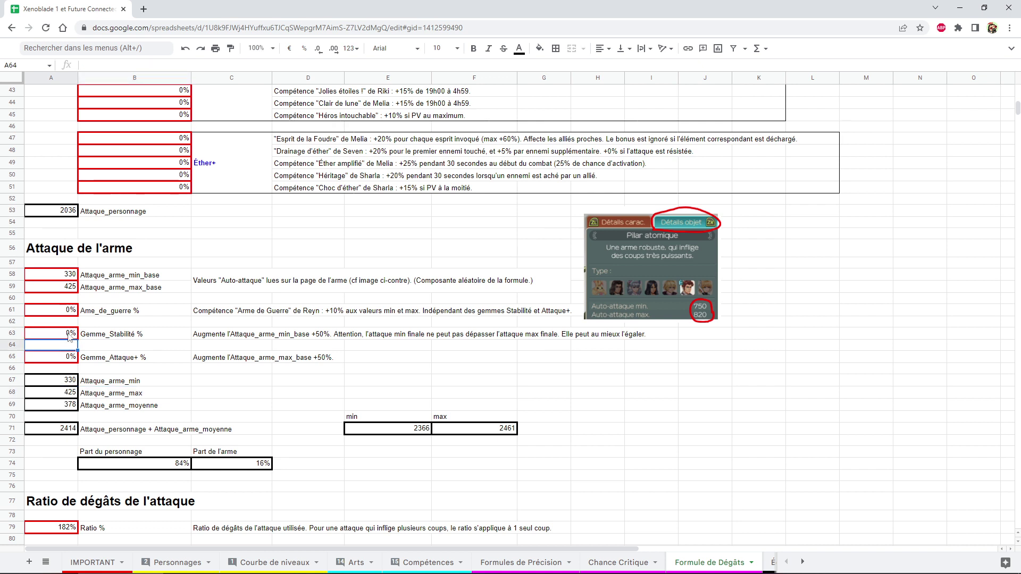
pyautogui.click(49, 361)
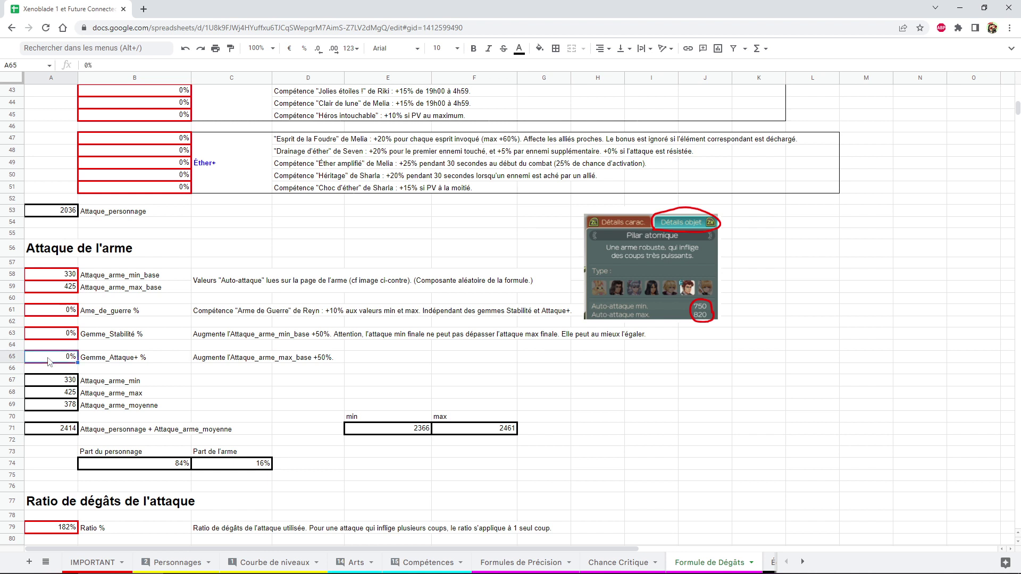
pyautogui.write('50')
pyautogui.press('Return')
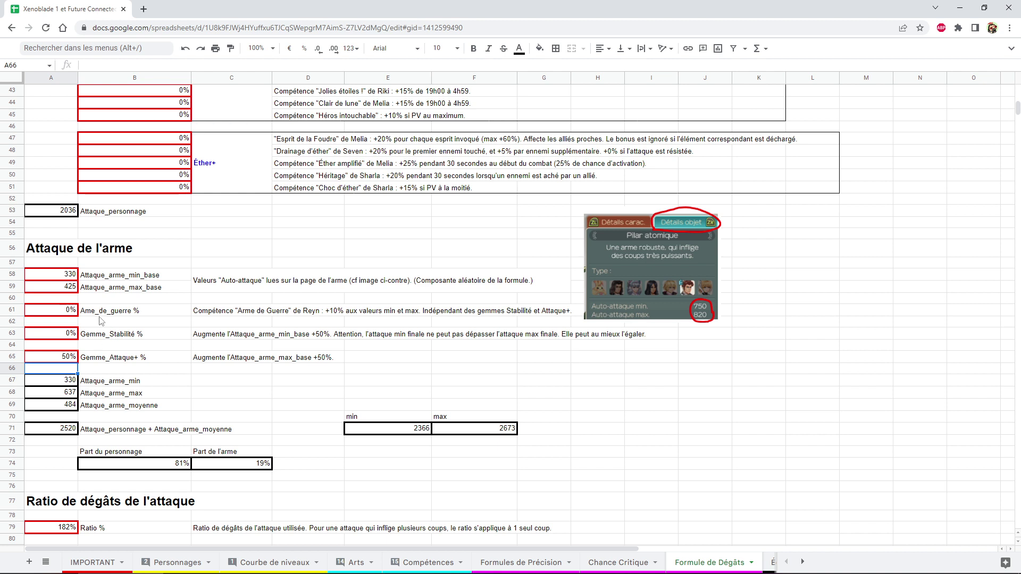
pyautogui.click(56, 334)
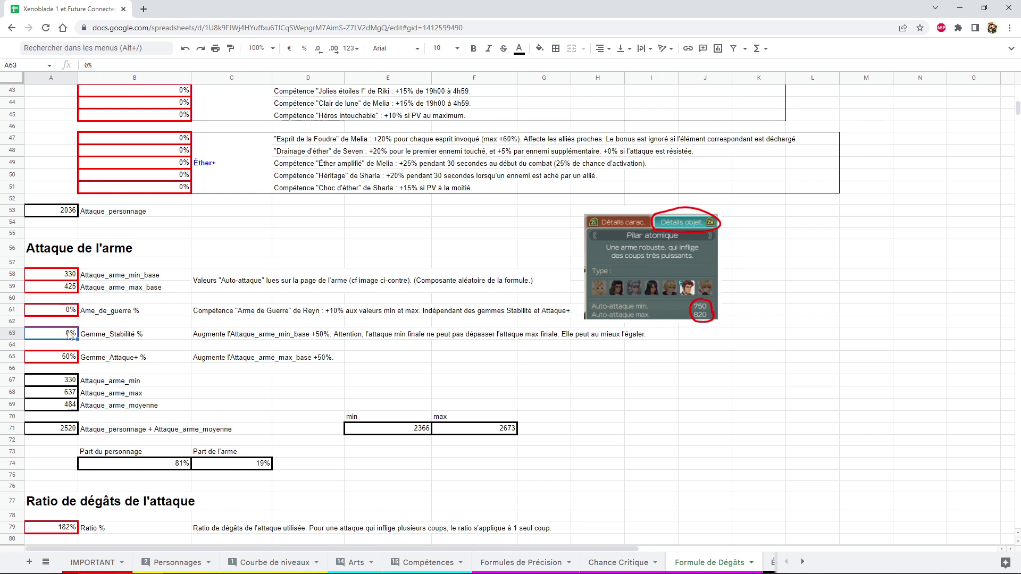
# Set Gemme_Stabilité % to 50 and Ame_de_guerre % to 10.
pyautogui.moveTo(57, 360); pyautogui.dragTo(112, 359)
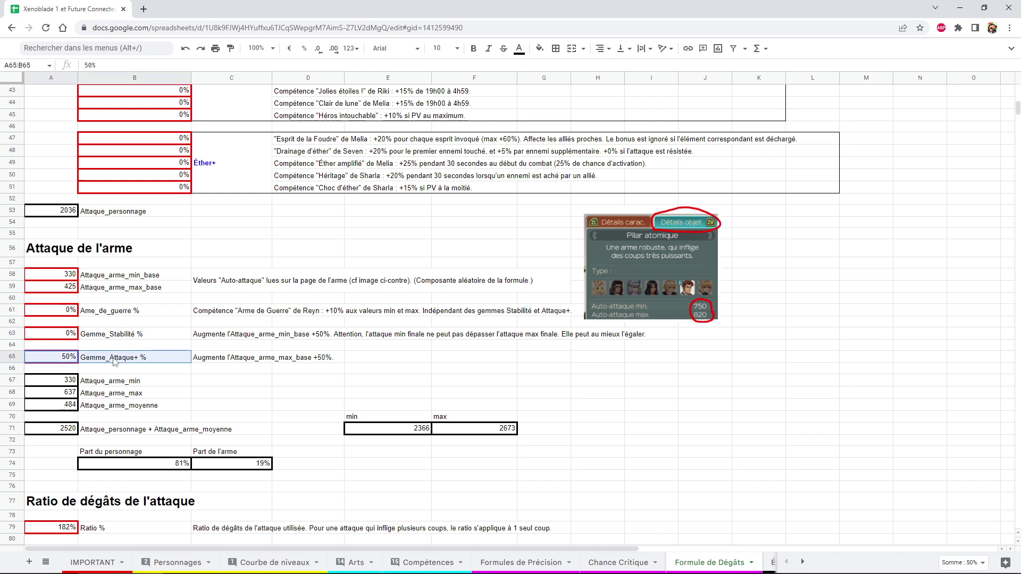
pyautogui.moveTo(52, 338); pyautogui.dragTo(105, 335)
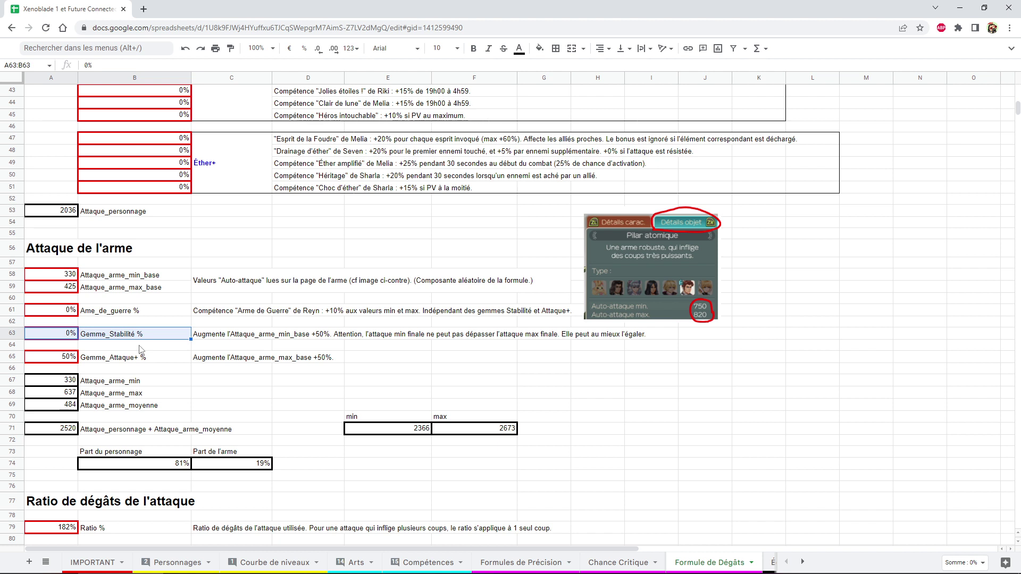
pyautogui.click(59, 339)
pyautogui.write('50')
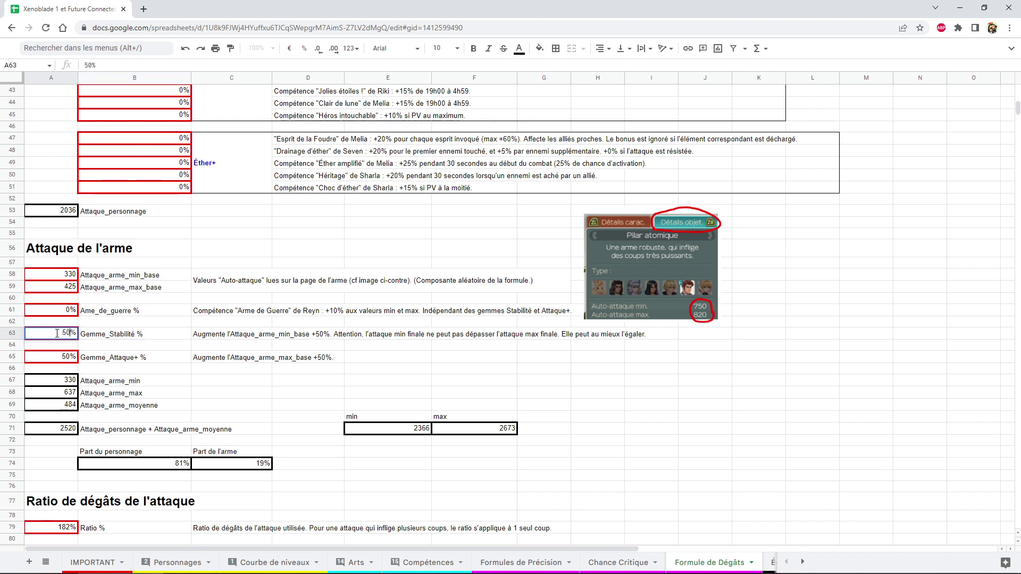
pyautogui.press('Return')
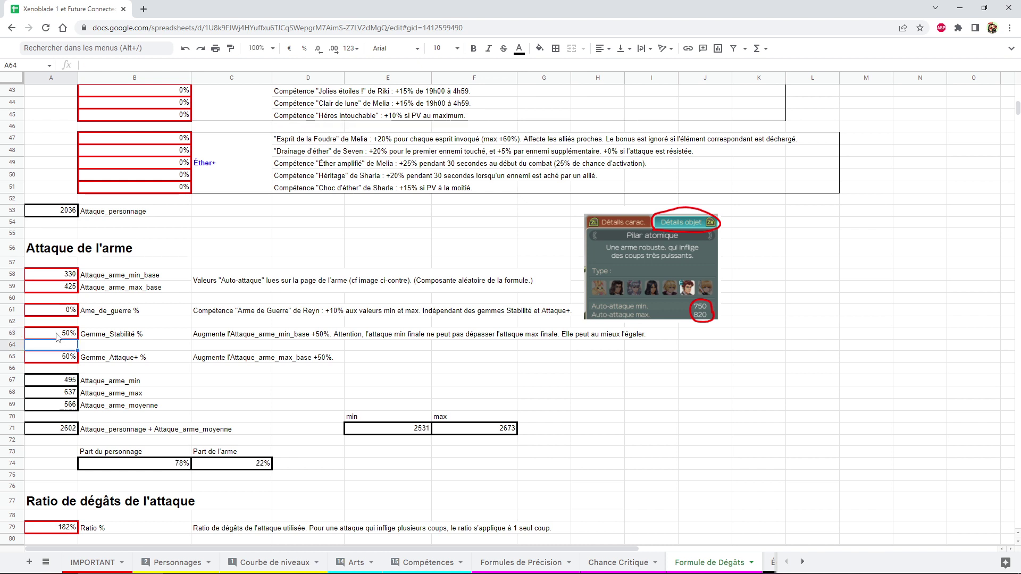
pyautogui.click(46, 313)
pyautogui.write('10')
pyautogui.press('Return')
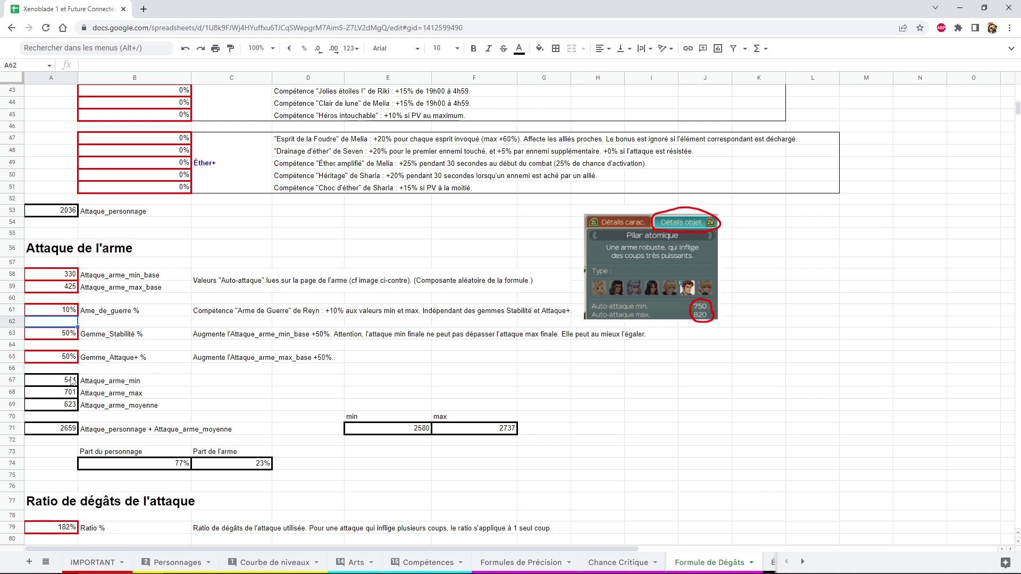
# Review the minimum, maximum and average weapon attack formulas, now 544–701.
pyautogui.moveTo(68, 381)
pyautogui.mouseDown()
pyautogui.moveTo(109, 376)
pyautogui.moveTo(109, 406)
pyautogui.mouseUp()
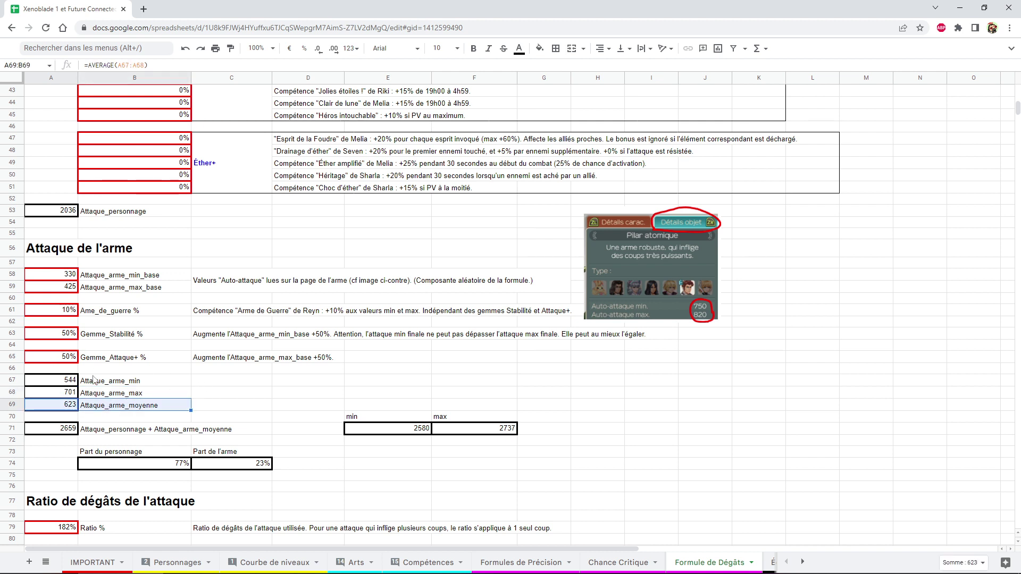
pyautogui.moveTo(69, 383); pyautogui.dragTo(106, 397)
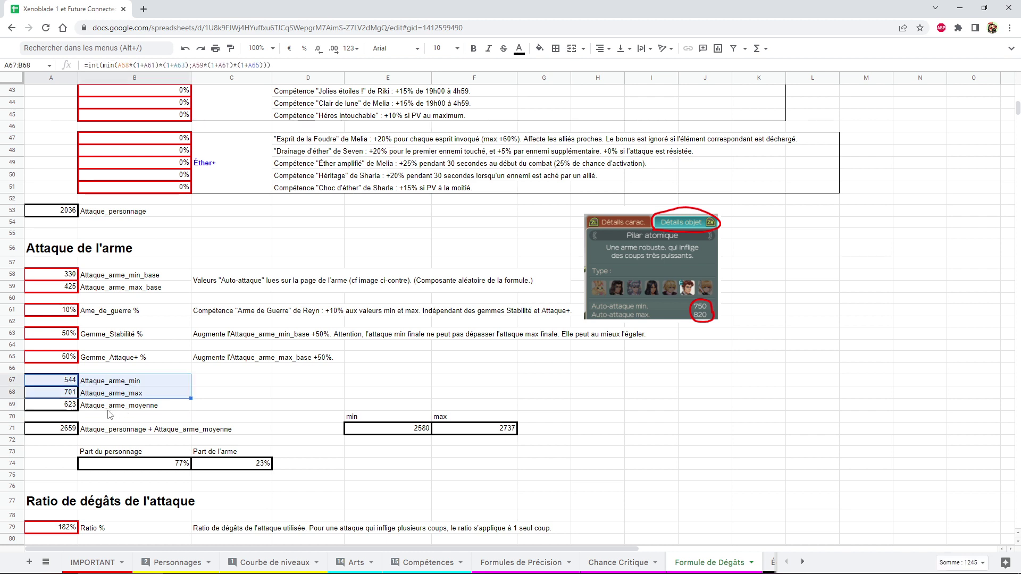
pyautogui.moveTo(65, 409); pyautogui.dragTo(104, 409)
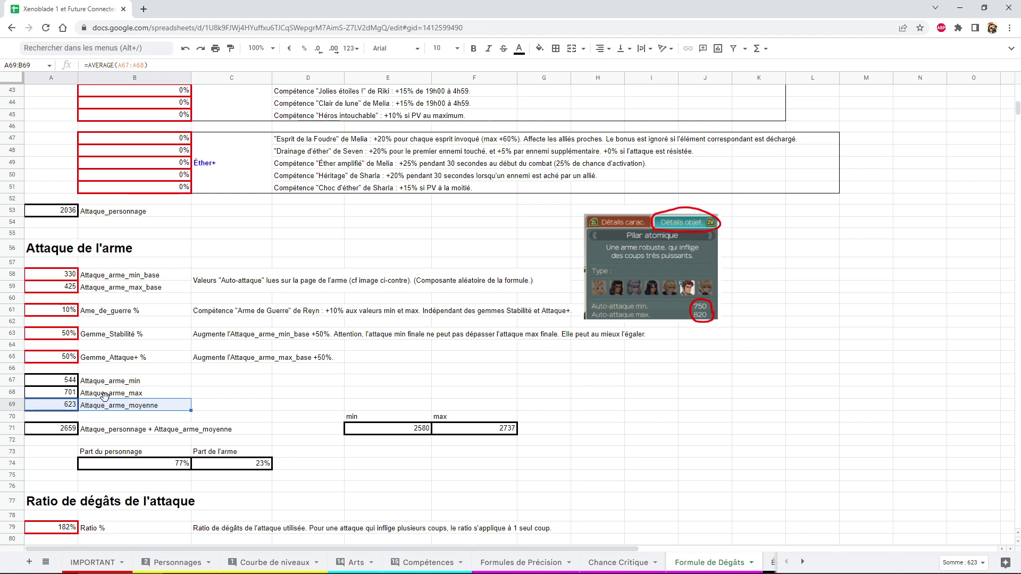
pyautogui.scroll(-1, 125, 383)
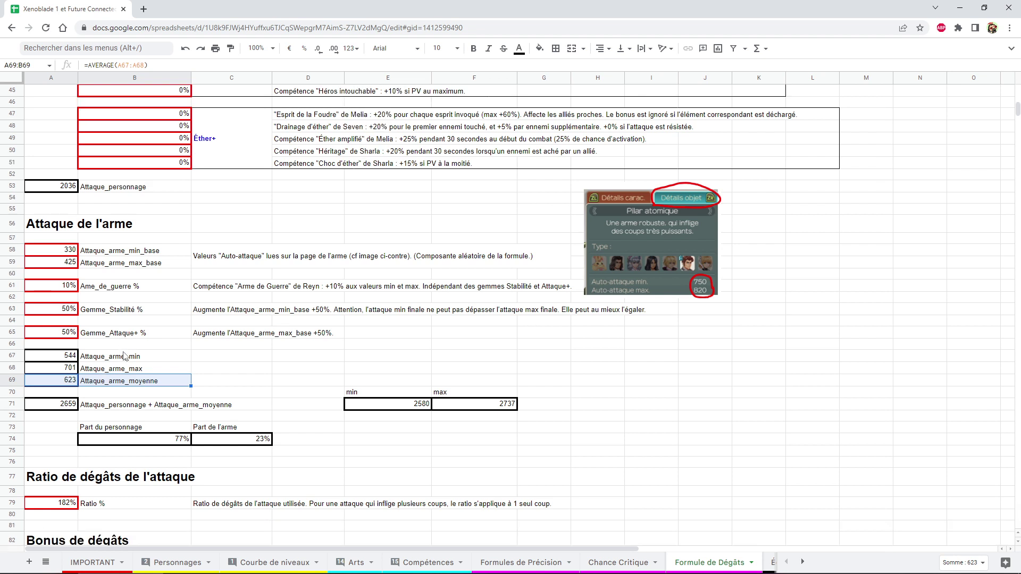
pyautogui.click(66, 408)
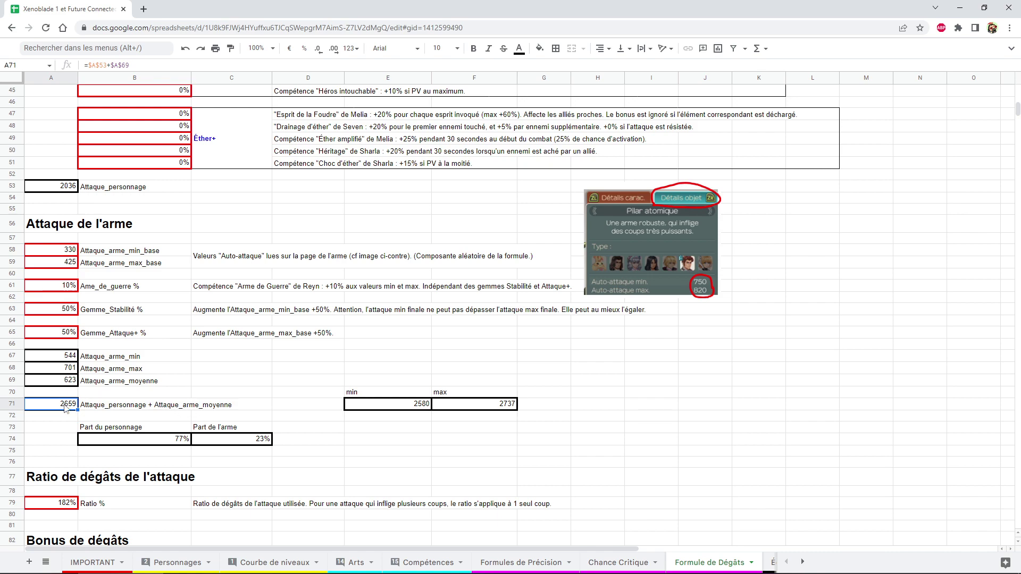
pyautogui.scroll(8, 65, 409)
pyautogui.scroll(3, 65, 408)
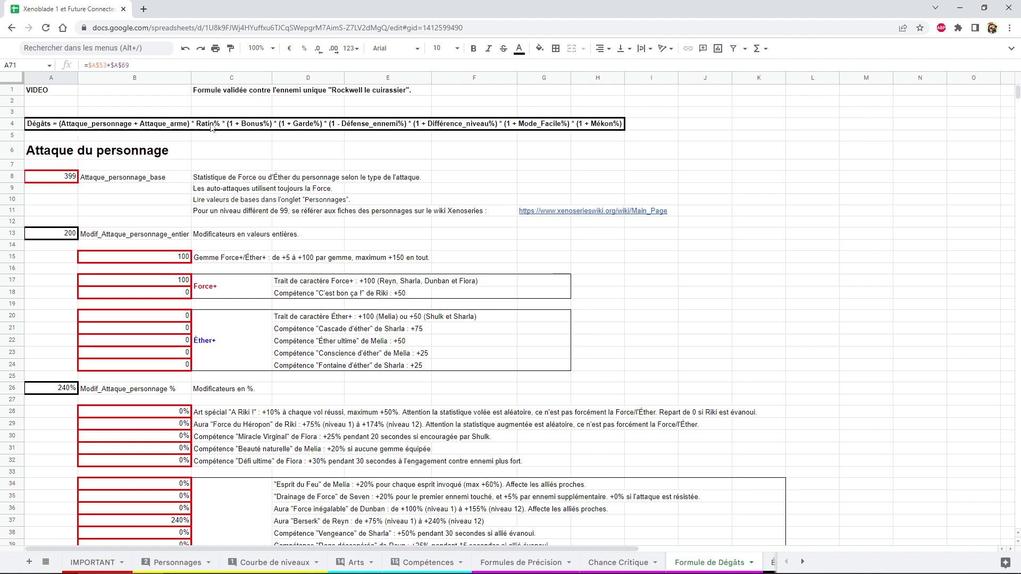
pyautogui.scroll(-5, 150, 223)
pyautogui.scroll(-6, 150, 223)
pyautogui.scroll(-7, 149, 223)
pyautogui.scroll(1, 147, 239)
pyautogui.scroll(2, 146, 239)
pyautogui.scroll(3, 146, 239)
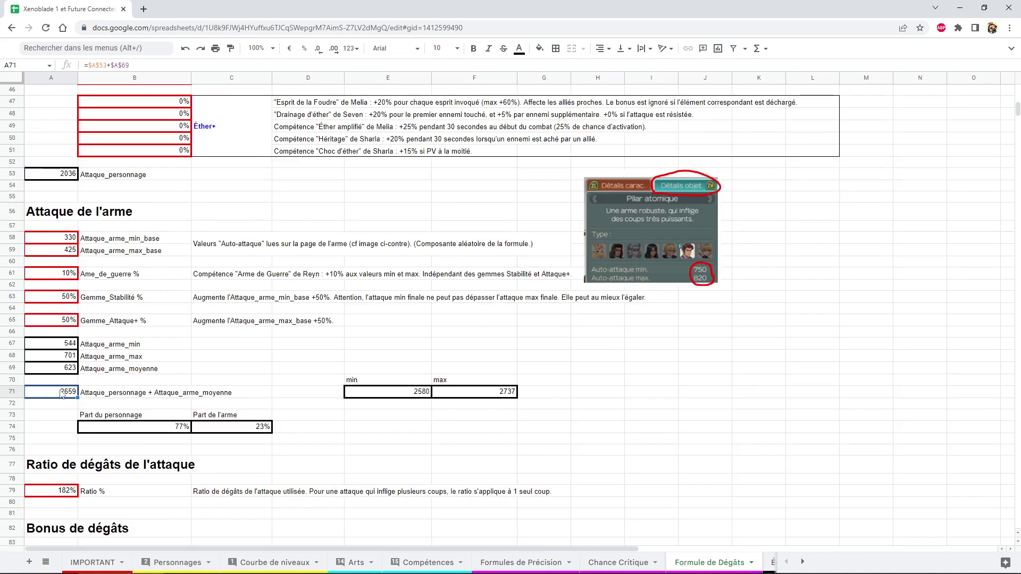
pyautogui.scroll(-1, 202, 359)
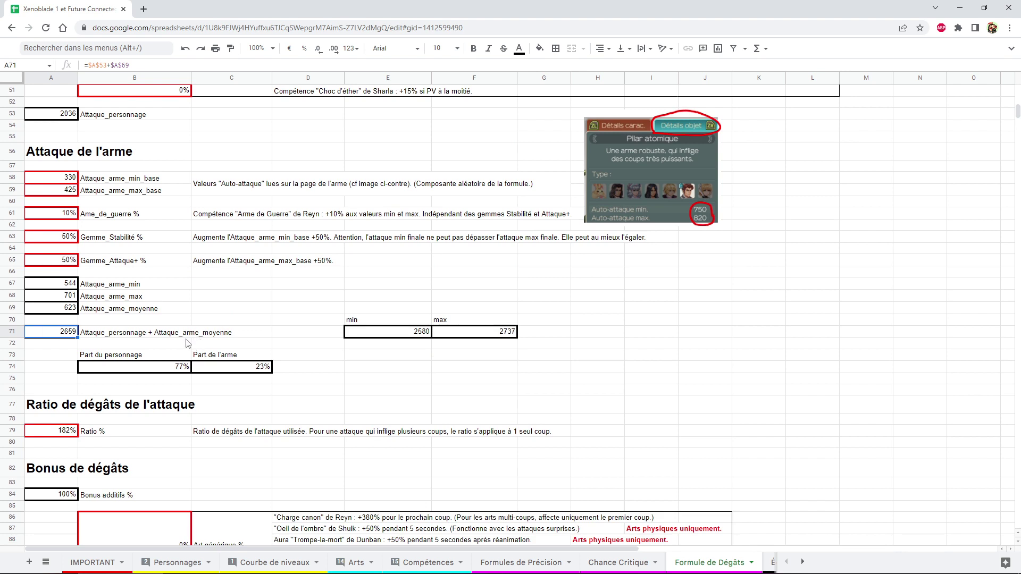
pyautogui.moveTo(394, 334); pyautogui.dragTo(463, 334)
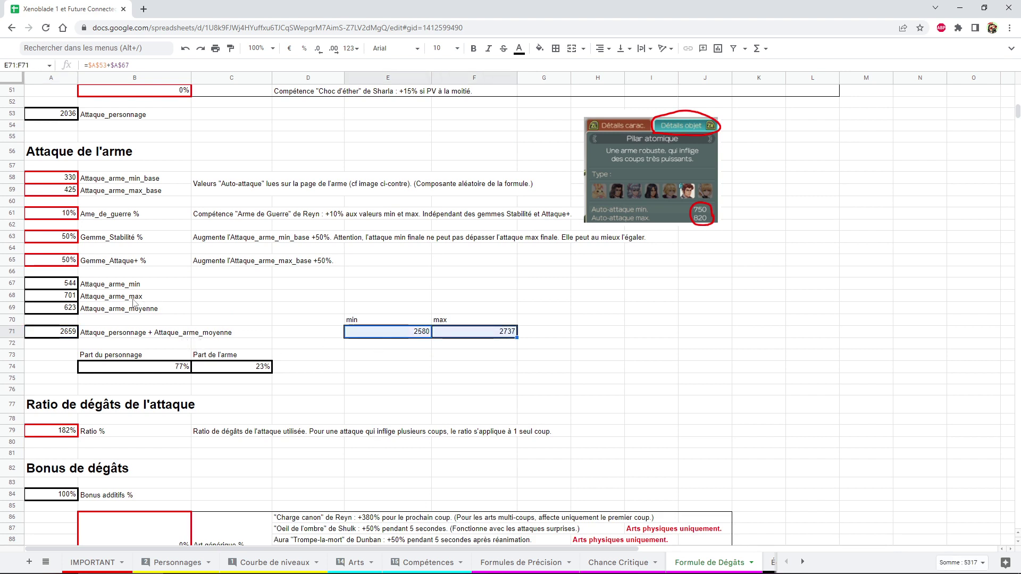
pyautogui.click(63, 284)
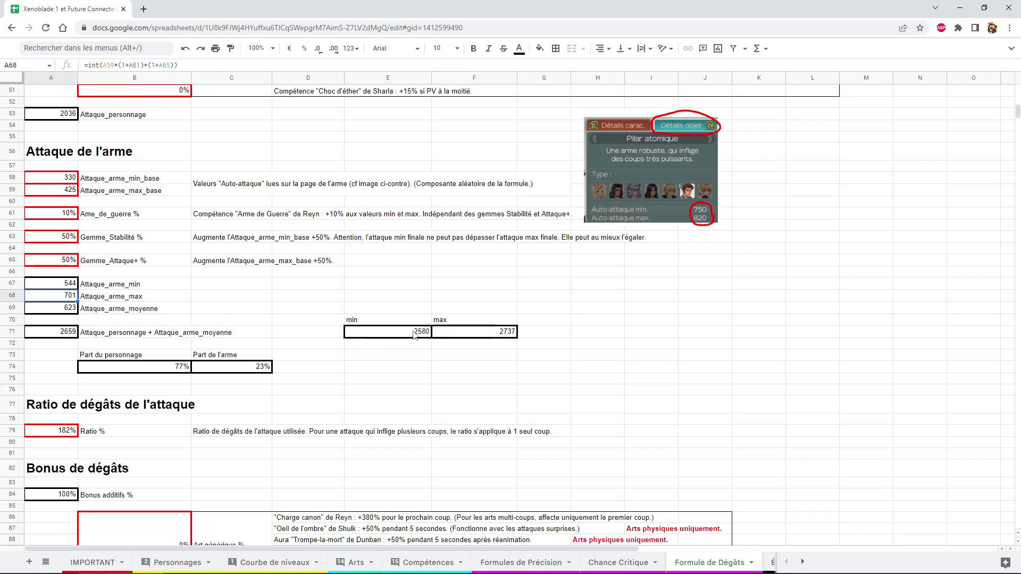
pyautogui.moveTo(411, 331); pyautogui.dragTo(468, 331)
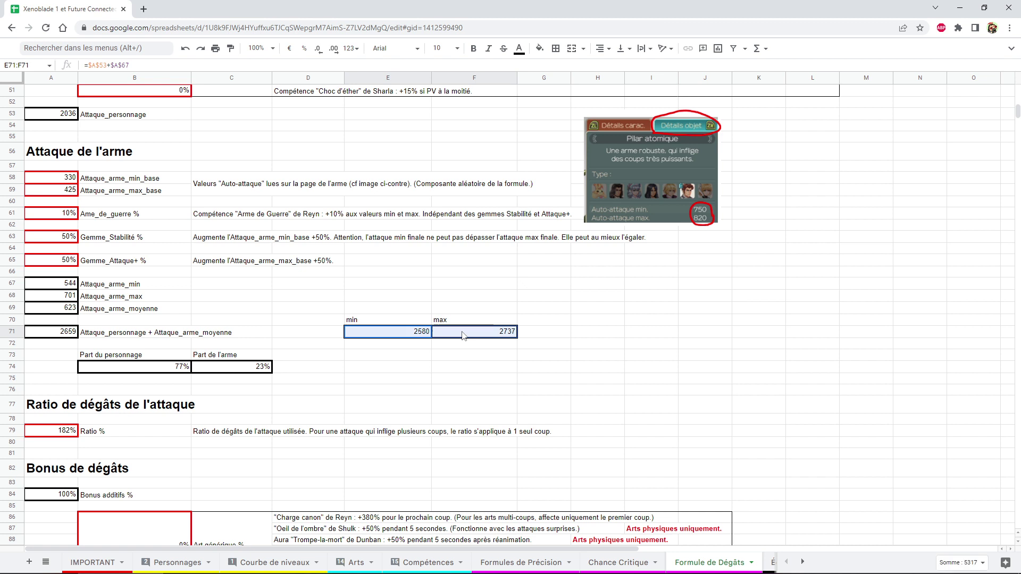
pyautogui.click(153, 369)
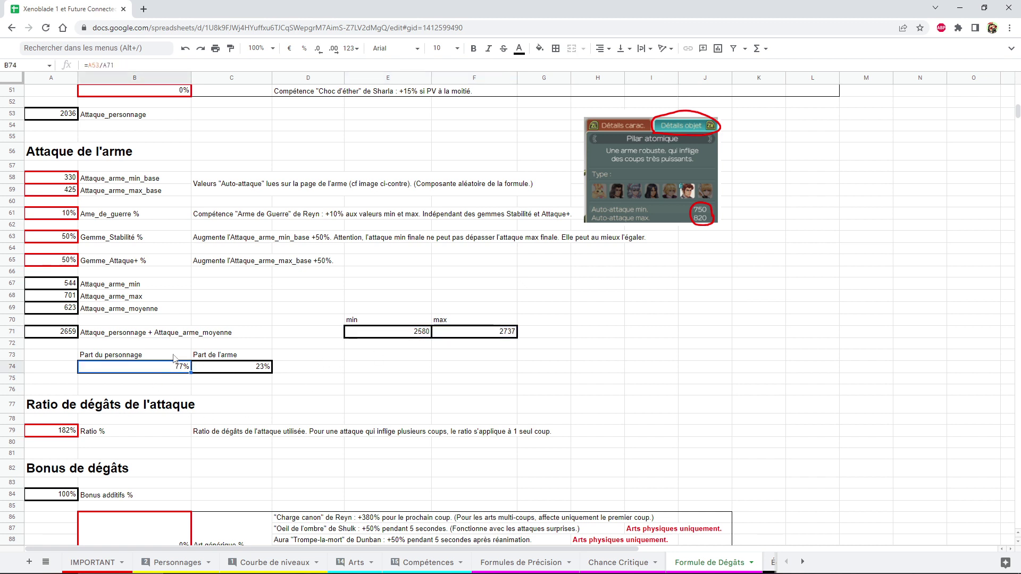
pyautogui.moveTo(175, 354); pyautogui.dragTo(218, 367)
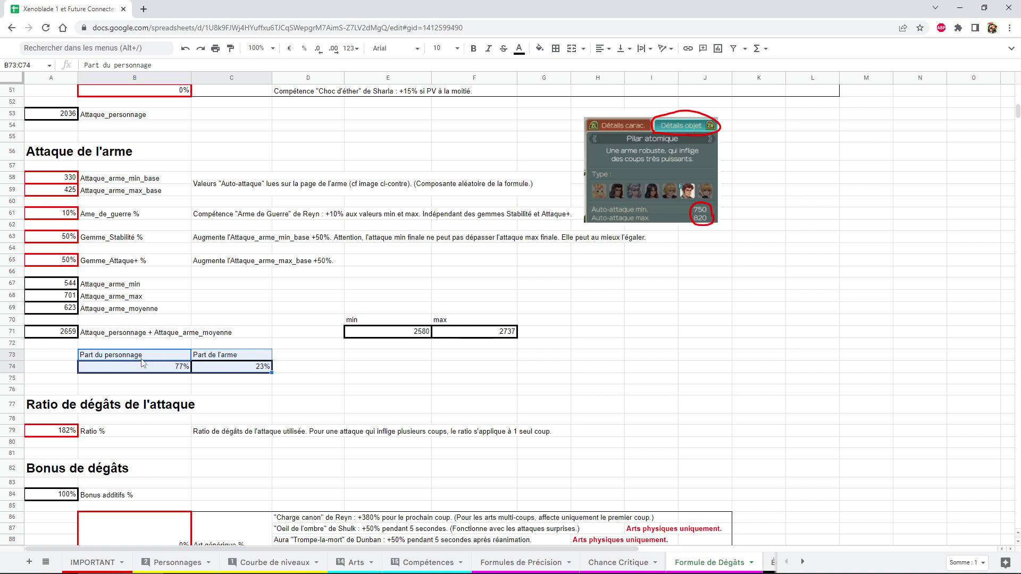
pyautogui.click(175, 358)
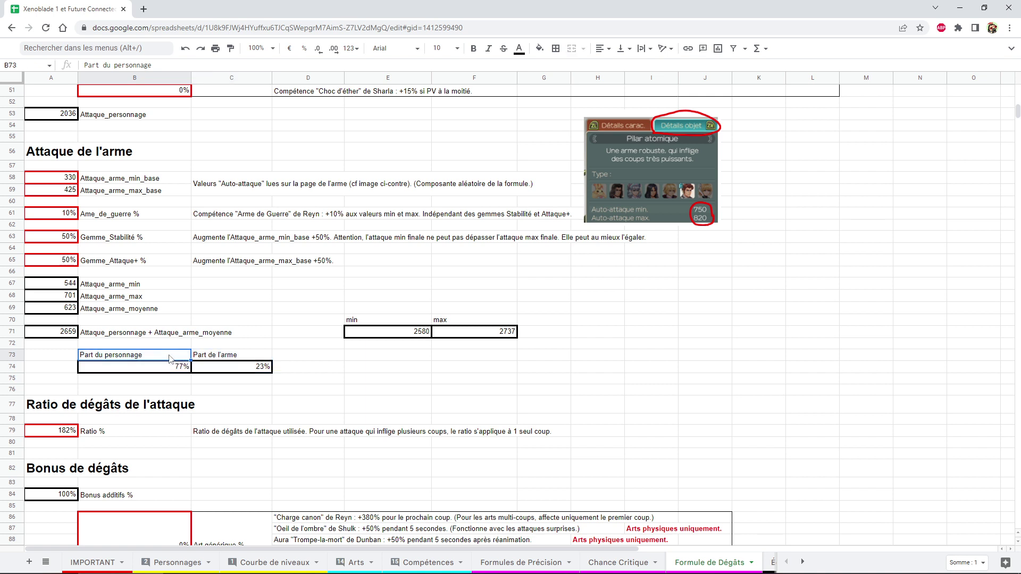
pyautogui.click(225, 358)
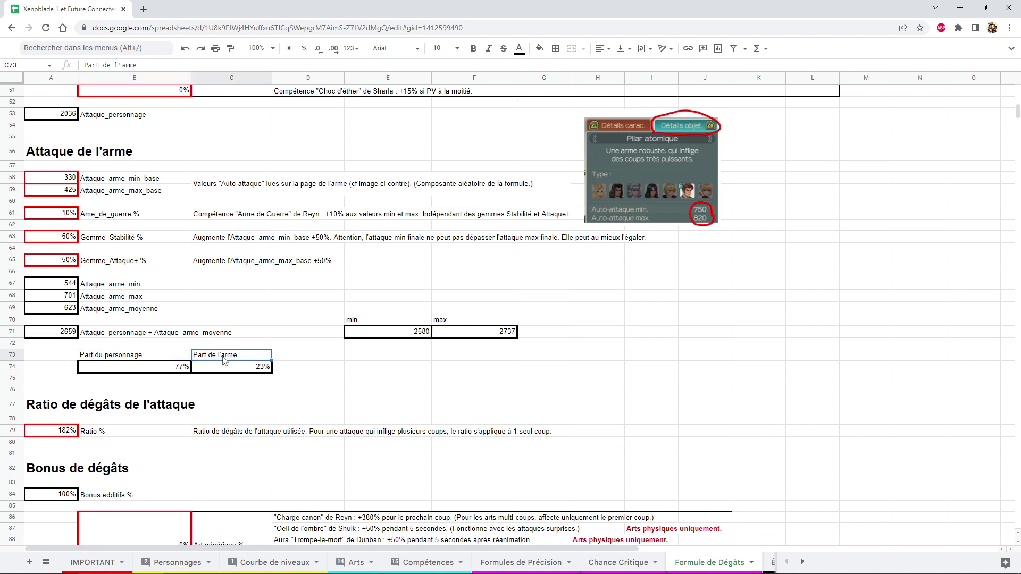
pyautogui.scroll(2, 196, 368)
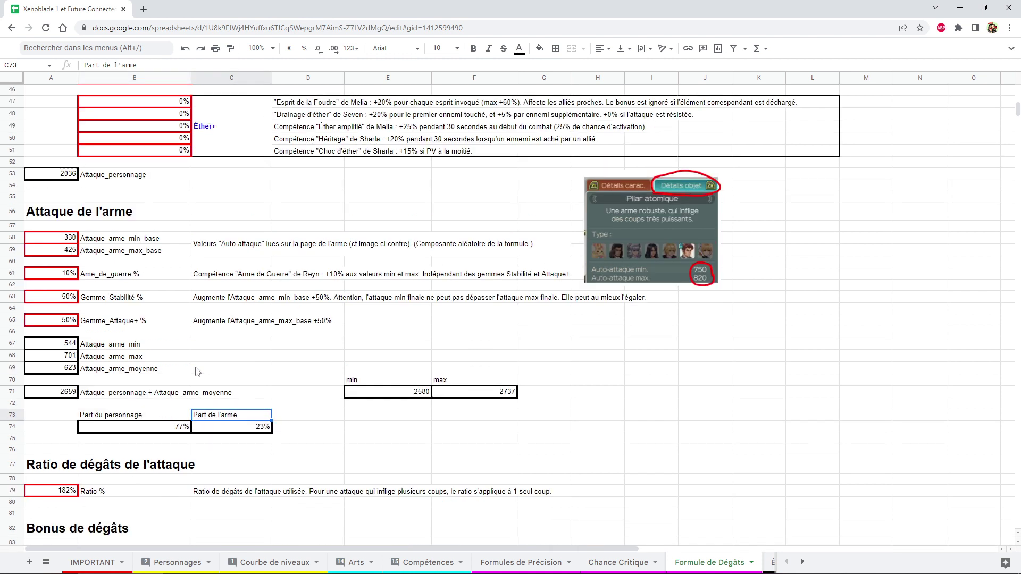
pyautogui.click(75, 370)
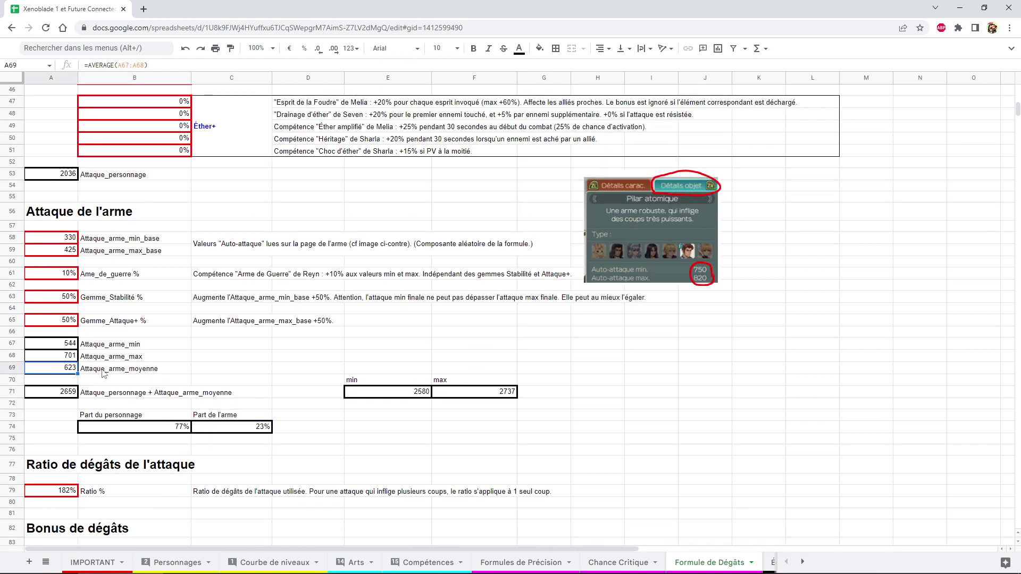
pyautogui.scroll(4, 114, 364)
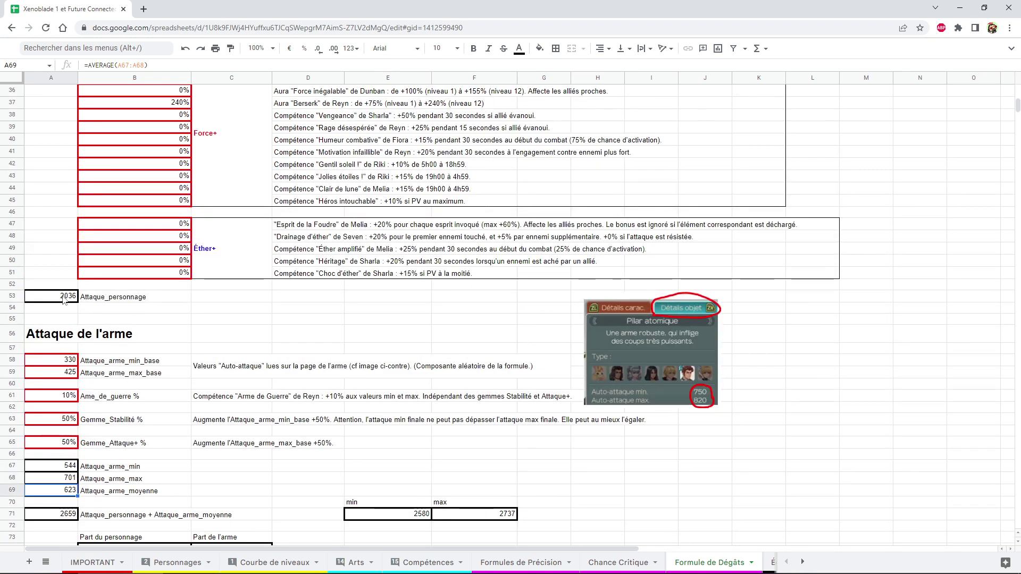
pyautogui.scroll(3, 52, 299)
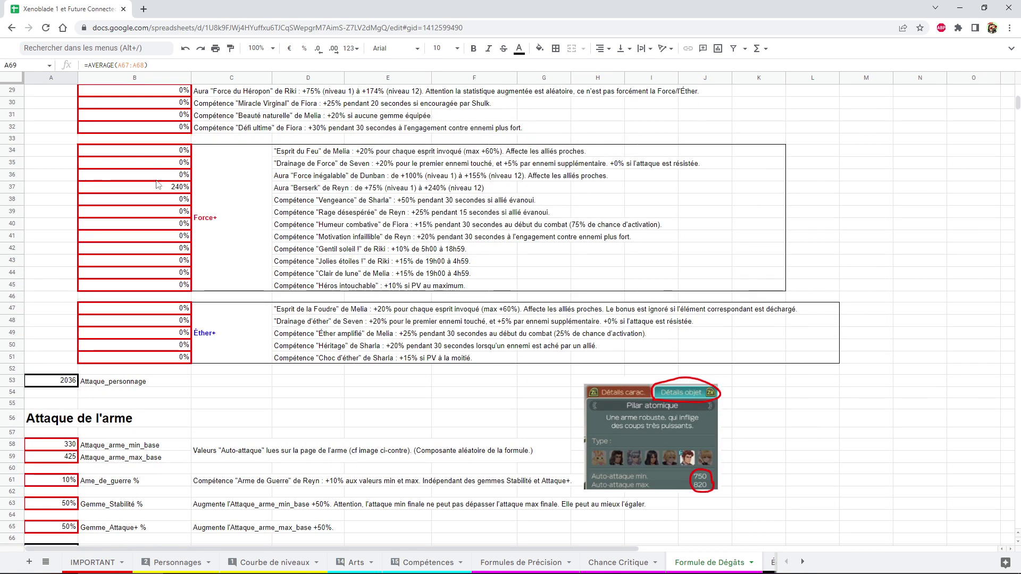
pyautogui.click(54, 382)
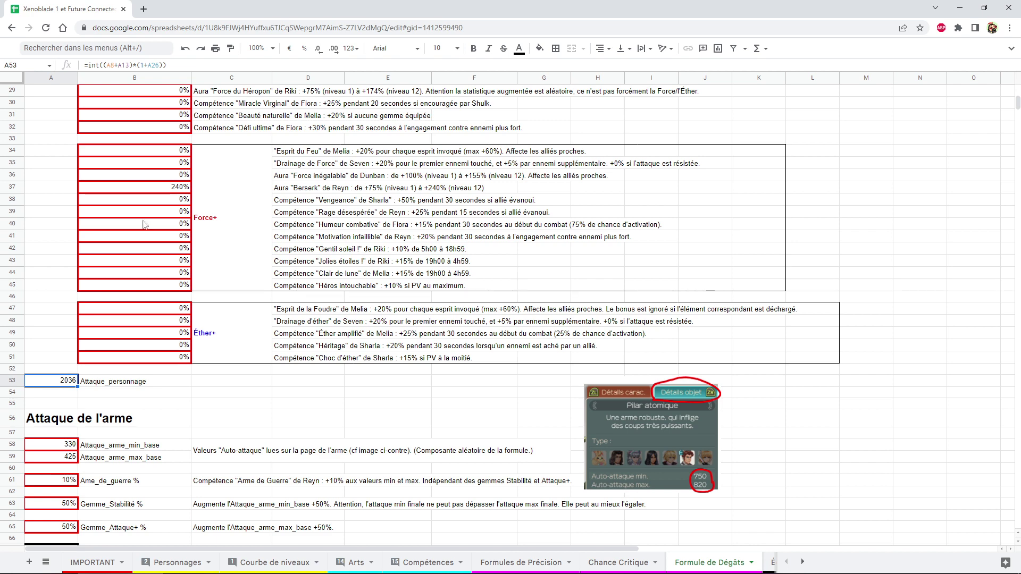
pyautogui.click(143, 192)
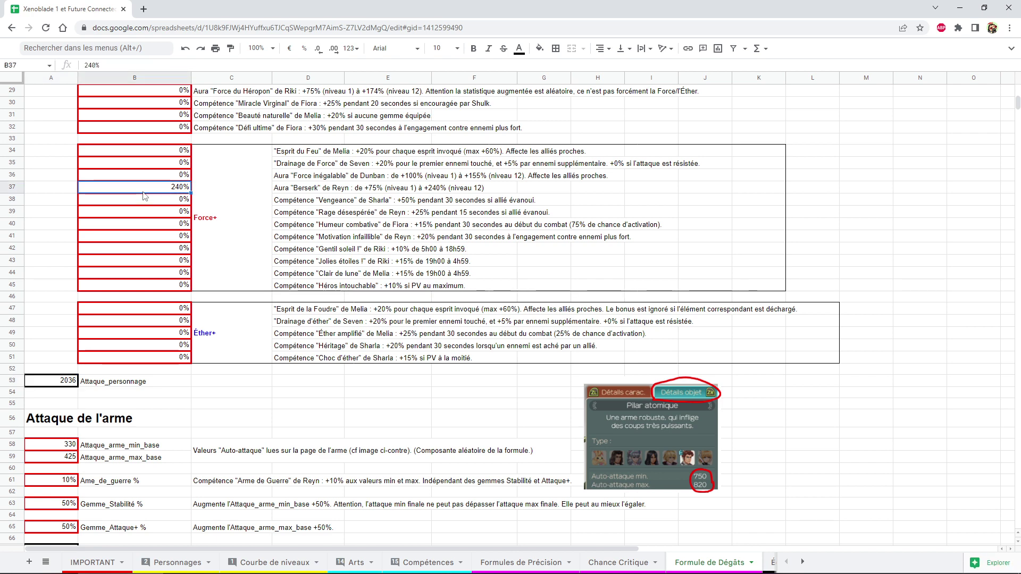
pyautogui.scroll(-5, 143, 197)
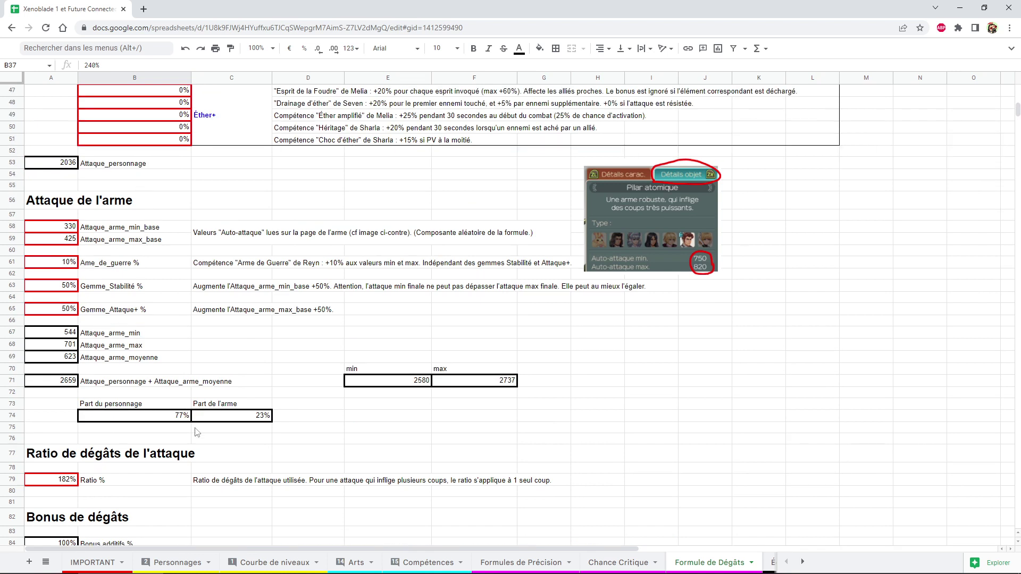
pyautogui.moveTo(160, 408); pyautogui.dragTo(158, 415)
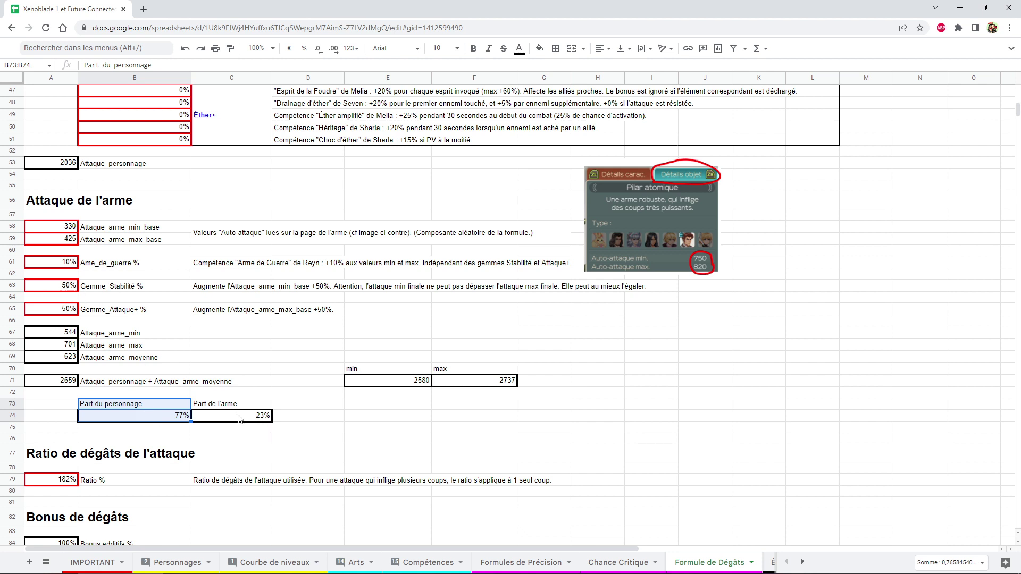
pyautogui.click(55, 233)
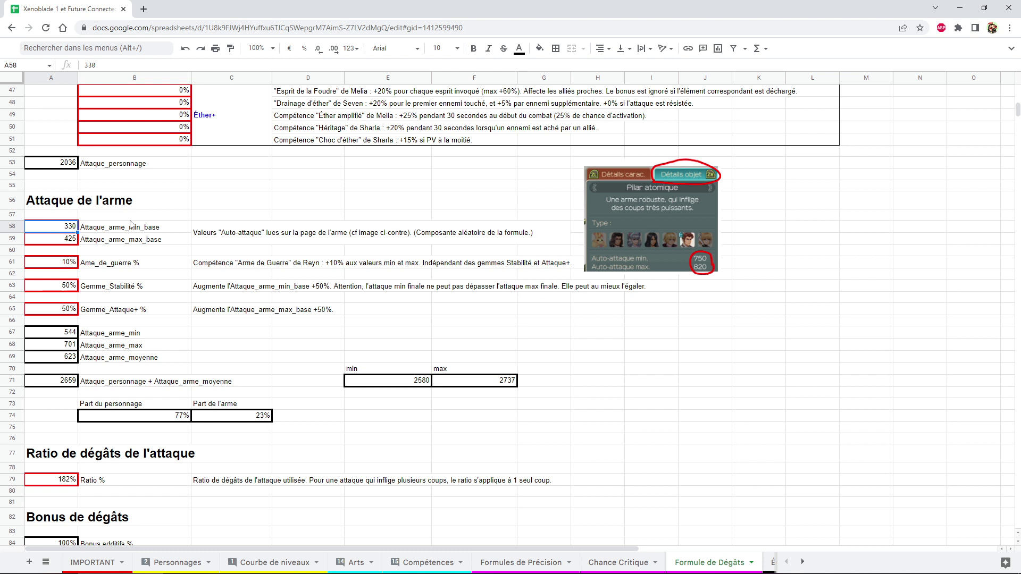
# Enter 750 as the base minimum and 820 as the base maximum weapon attack.
pyautogui.write('750')
pyautogui.press('Return')
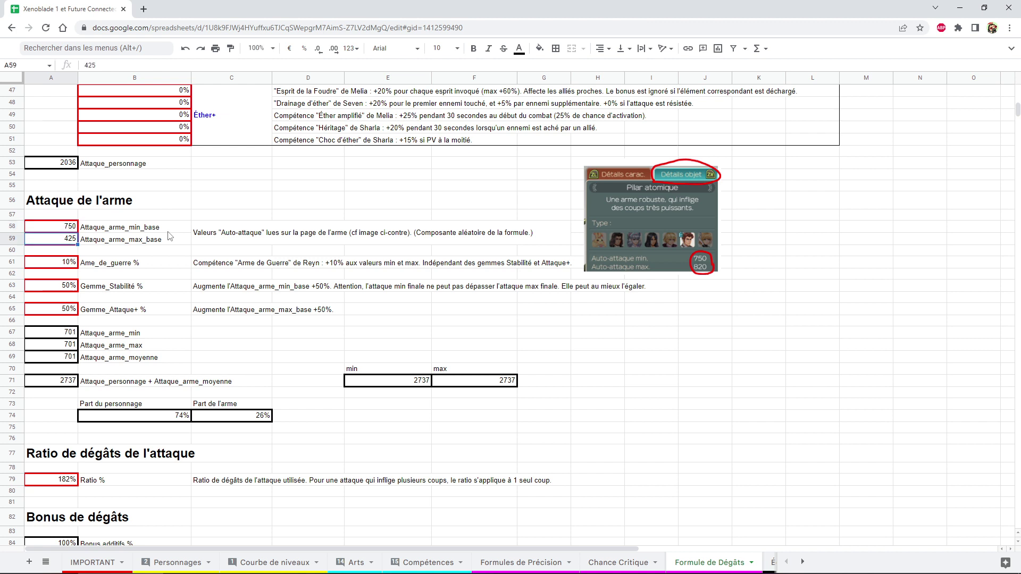
pyautogui.write('820')
pyautogui.press('Return')
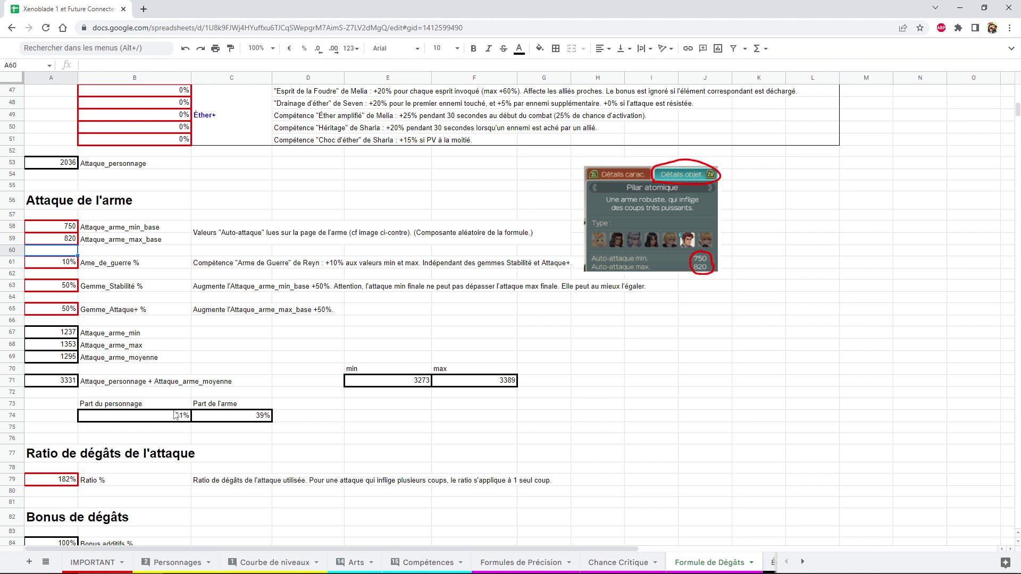
# Check the weapon and character share formulas, now 39% and 61%.
pyautogui.click(233, 418)
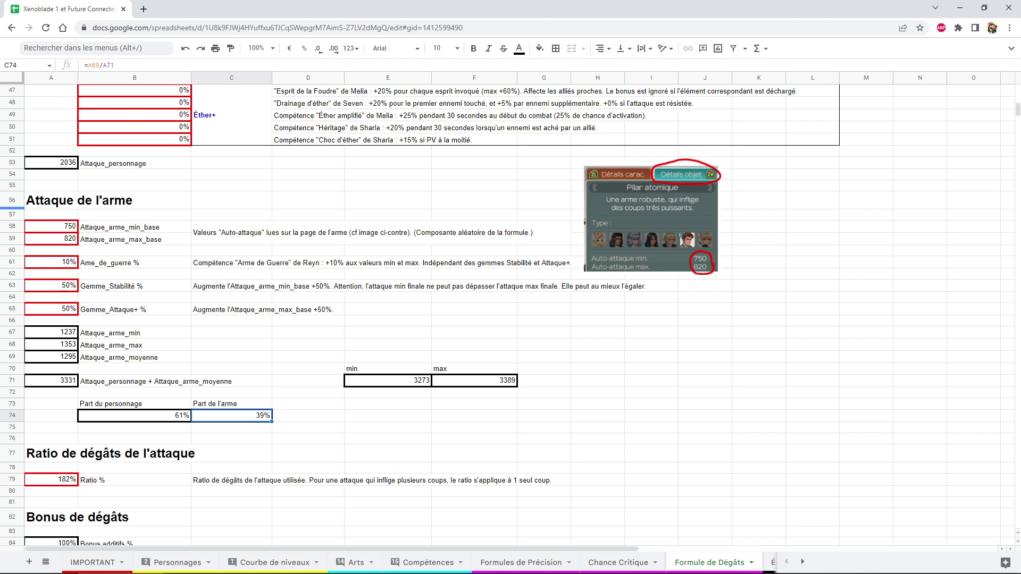
pyautogui.click(64, 230)
pyautogui.moveTo(64, 233); pyautogui.dragTo(64, 239)
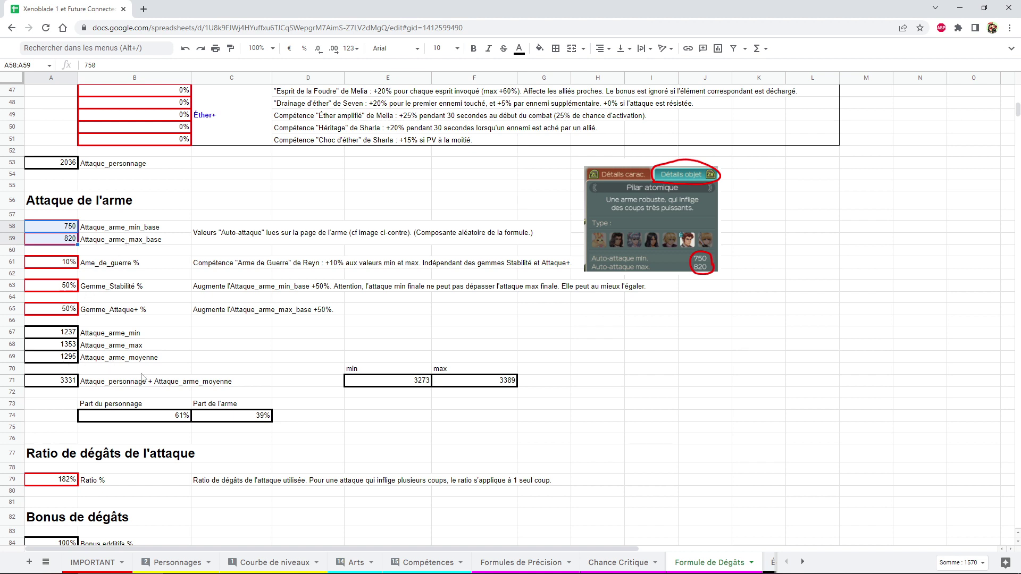
pyautogui.click(140, 418)
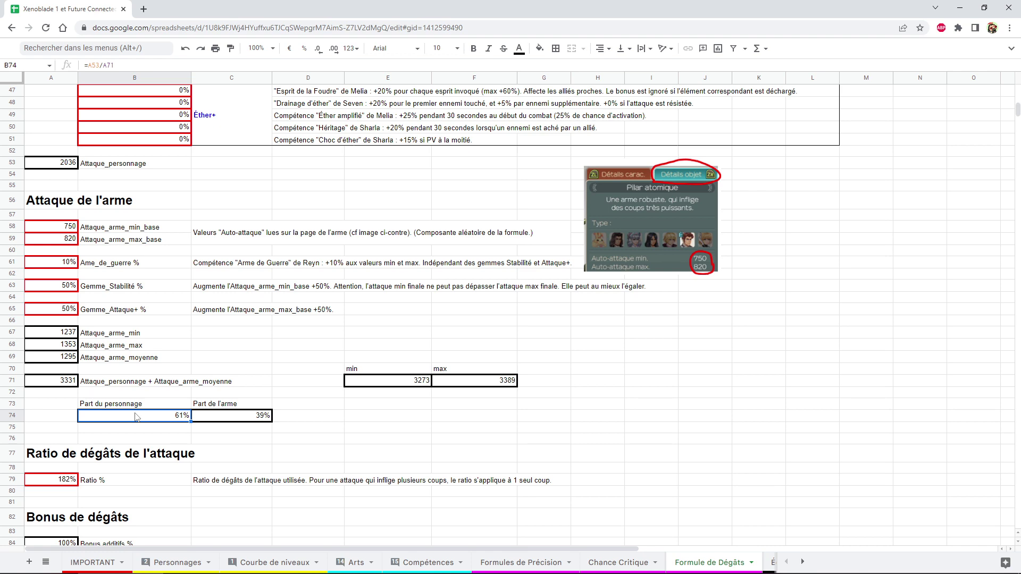
pyautogui.scroll(2, 148, 392)
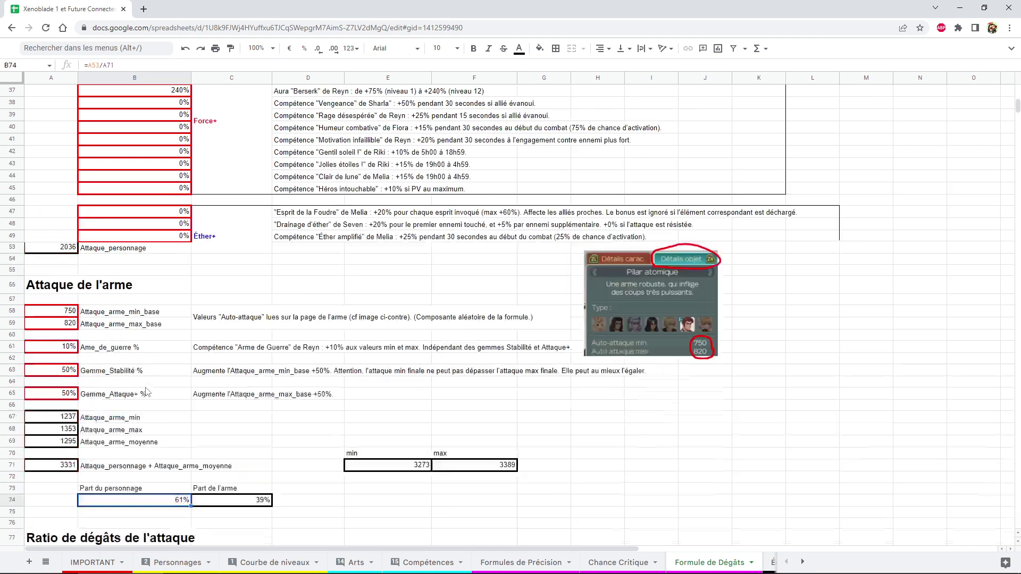
pyautogui.scroll(7, 148, 392)
pyautogui.scroll(2, 148, 392)
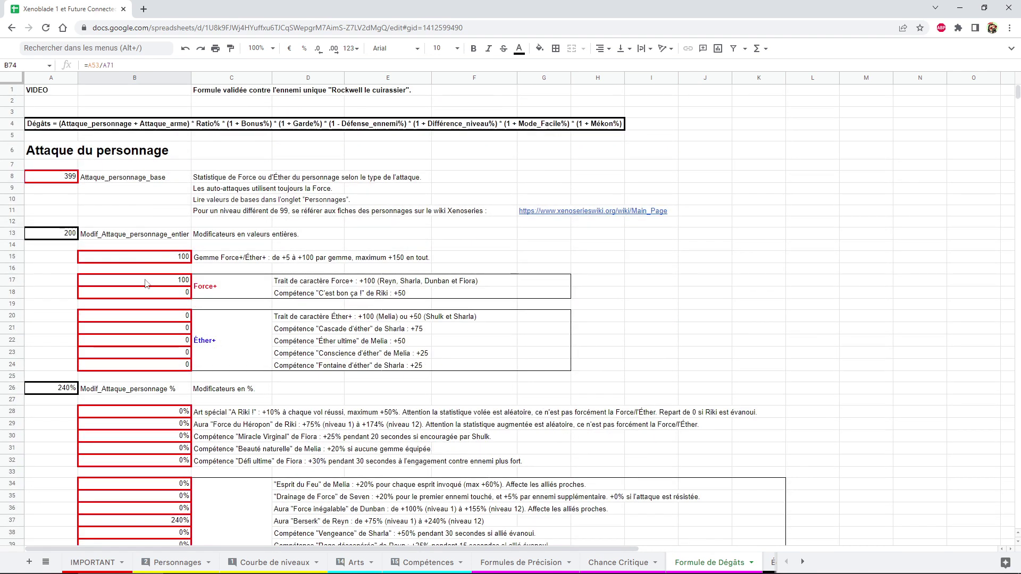
pyautogui.click(178, 562)
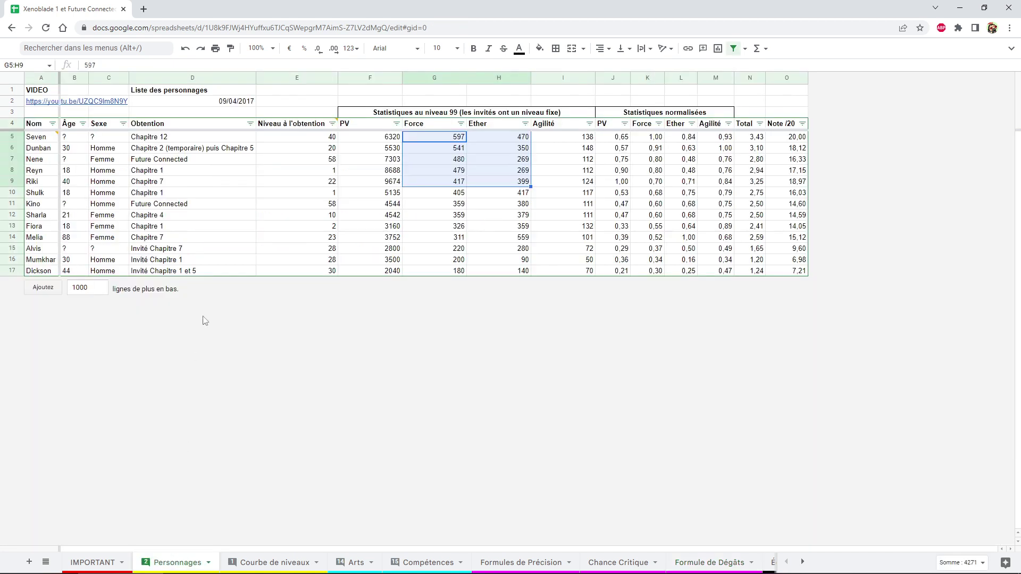
pyautogui.click(20, 171)
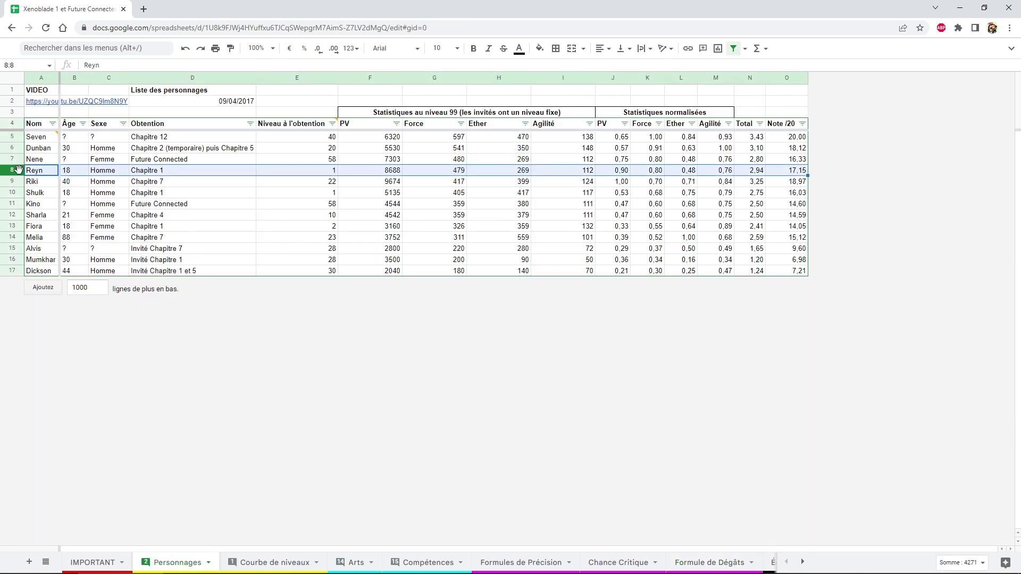
pyautogui.click(710, 562)
pyautogui.click(66, 178)
pyautogui.write('479')
pyautogui.press('Return')
pyautogui.scroll(-3, 71, 191)
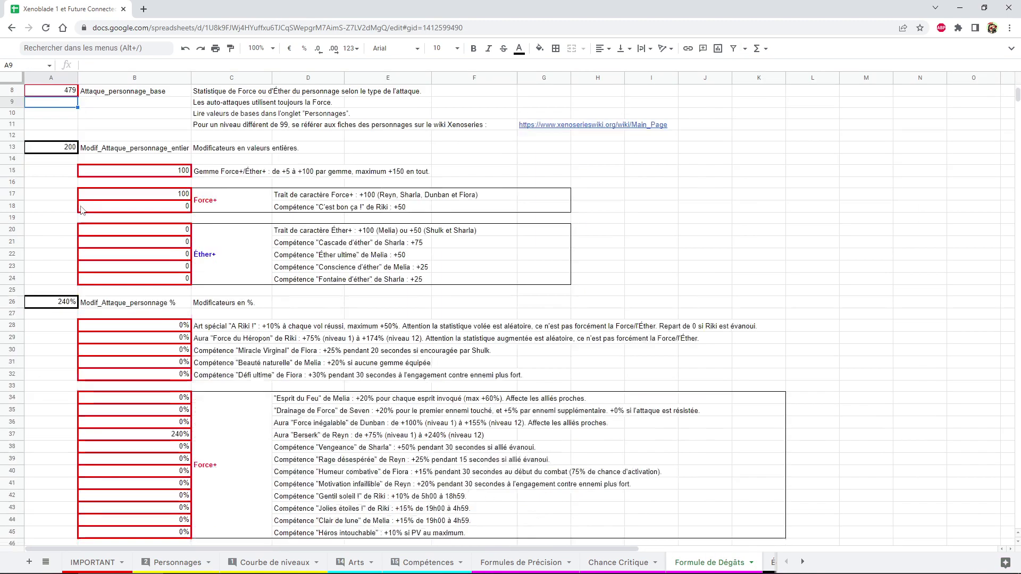
pyautogui.scroll(-10, 79, 207)
pyautogui.click(67, 431)
pyautogui.scroll(9, 88, 425)
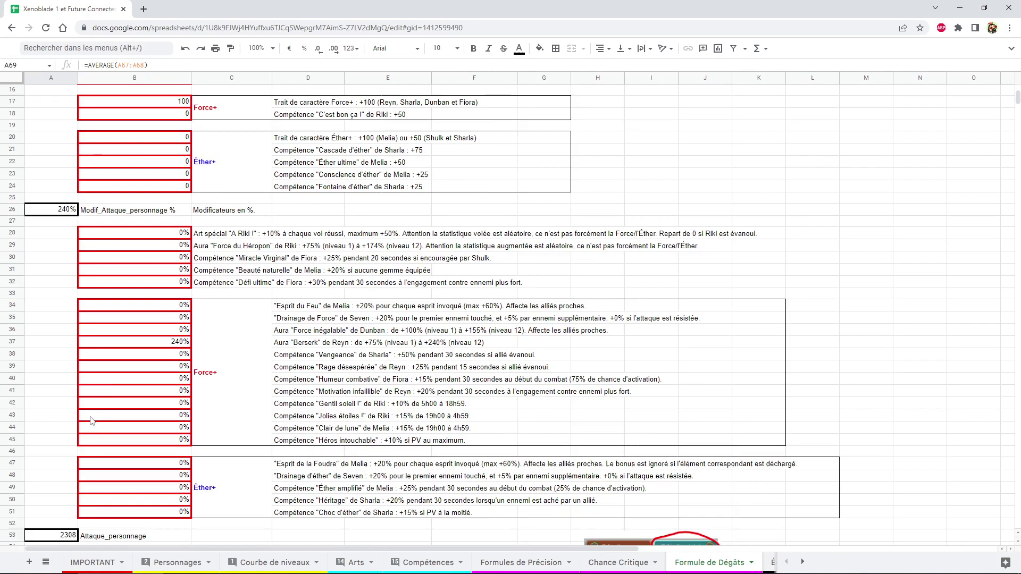
pyautogui.scroll(4, 87, 420)
pyautogui.click(67, 184)
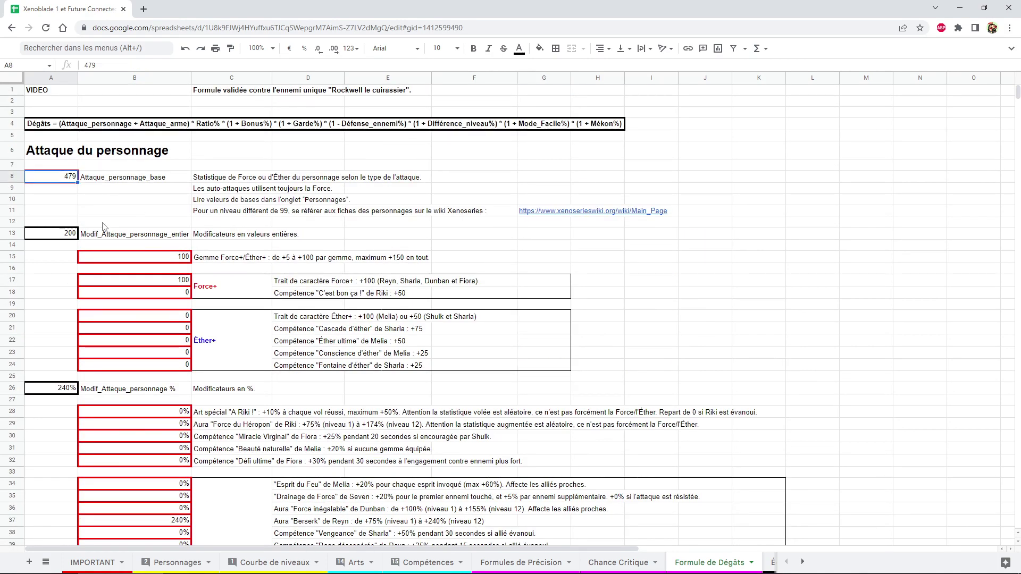
pyautogui.scroll(-12, 101, 221)
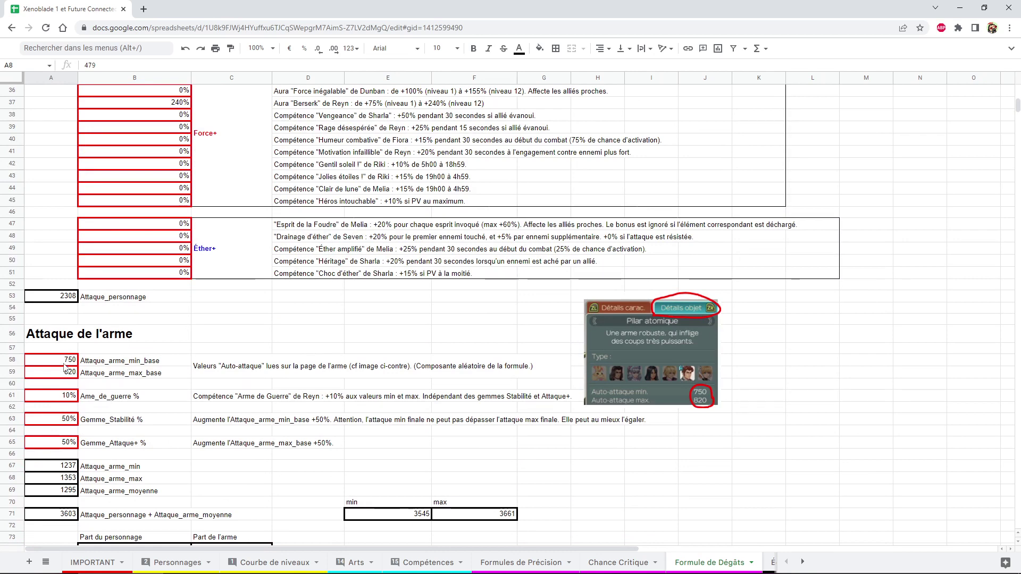
pyautogui.scroll(7, 64, 371)
pyautogui.scroll(5, 64, 371)
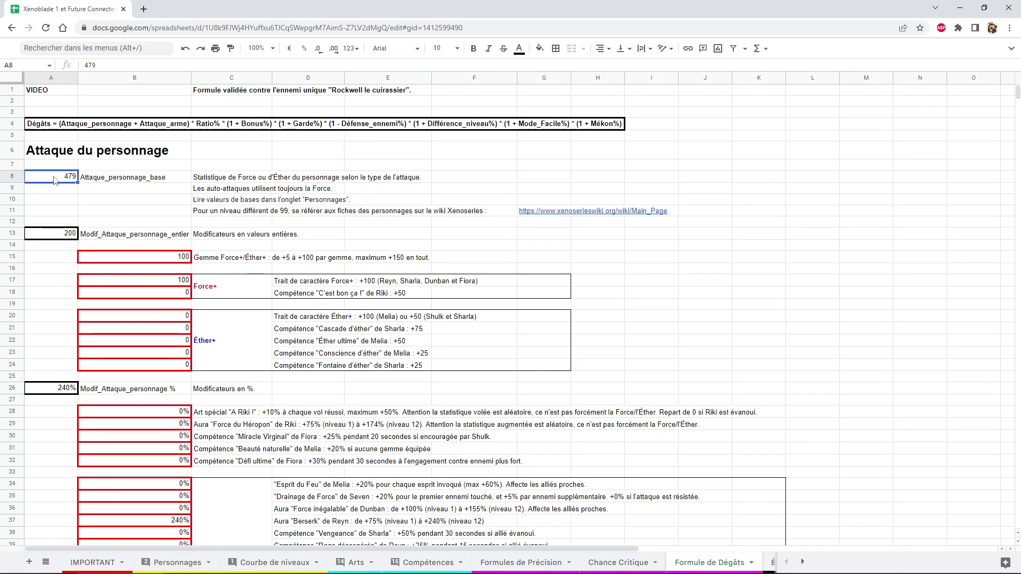
pyautogui.scroll(-5, 55, 180)
pyautogui.scroll(-9, 56, 182)
pyautogui.scroll(-1, 57, 184)
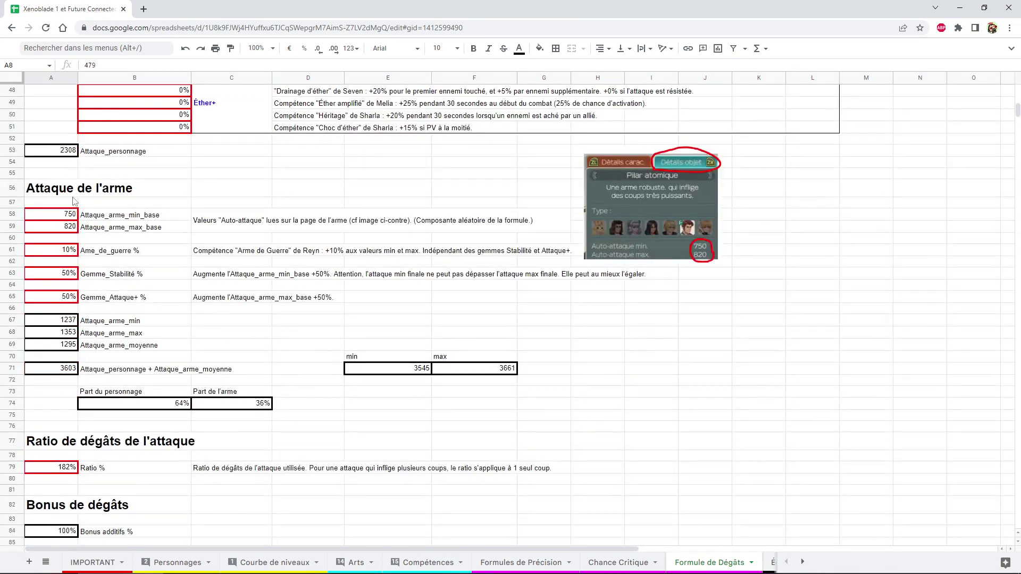
pyautogui.scroll(2, 57, 184)
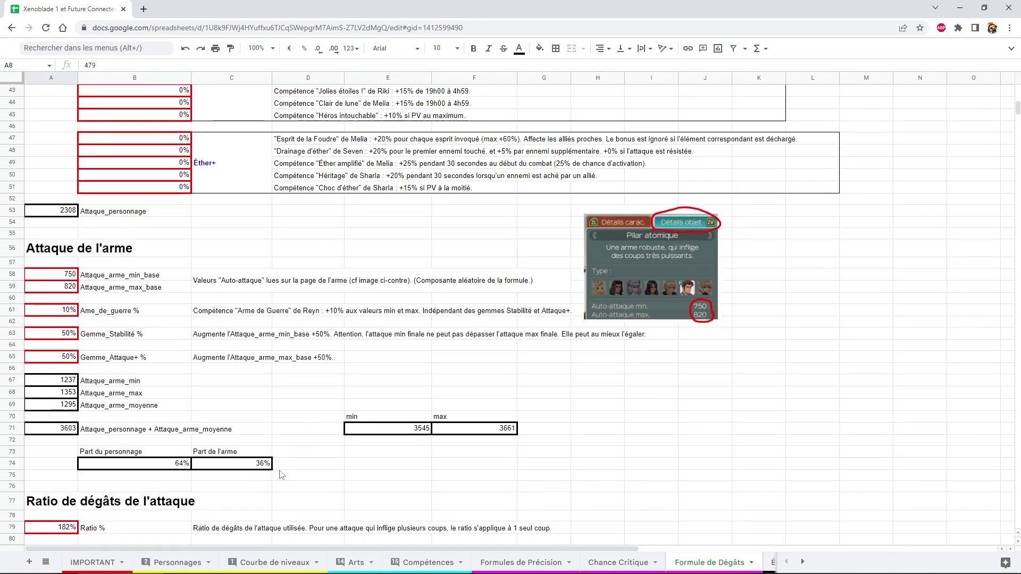
pyautogui.moveTo(234, 452); pyautogui.dragTo(260, 463)
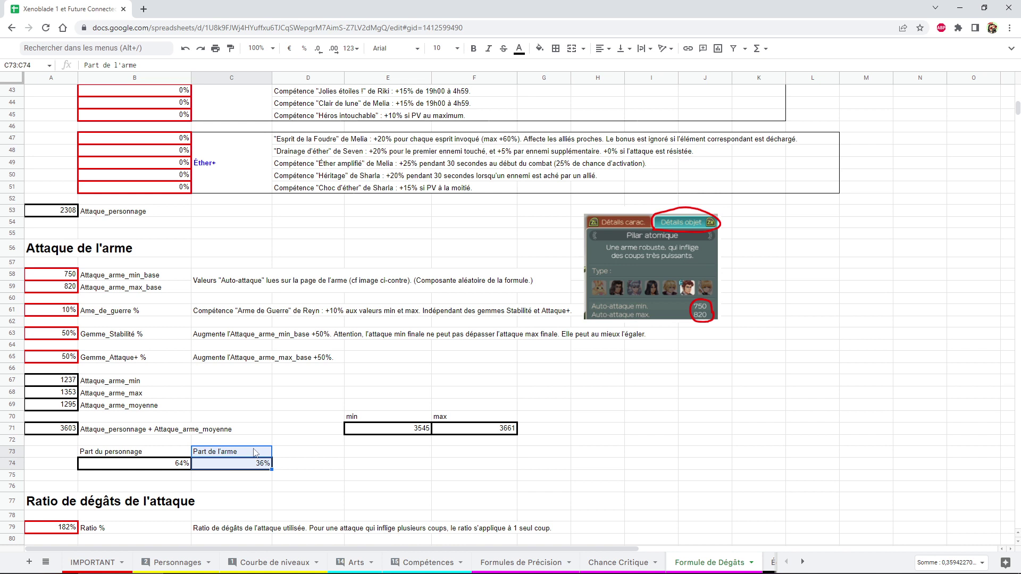
# Check the character's 64% attack share and select Dunban's and Reyn's aura lines.
pyautogui.moveTo(114, 453); pyautogui.dragTo(117, 464)
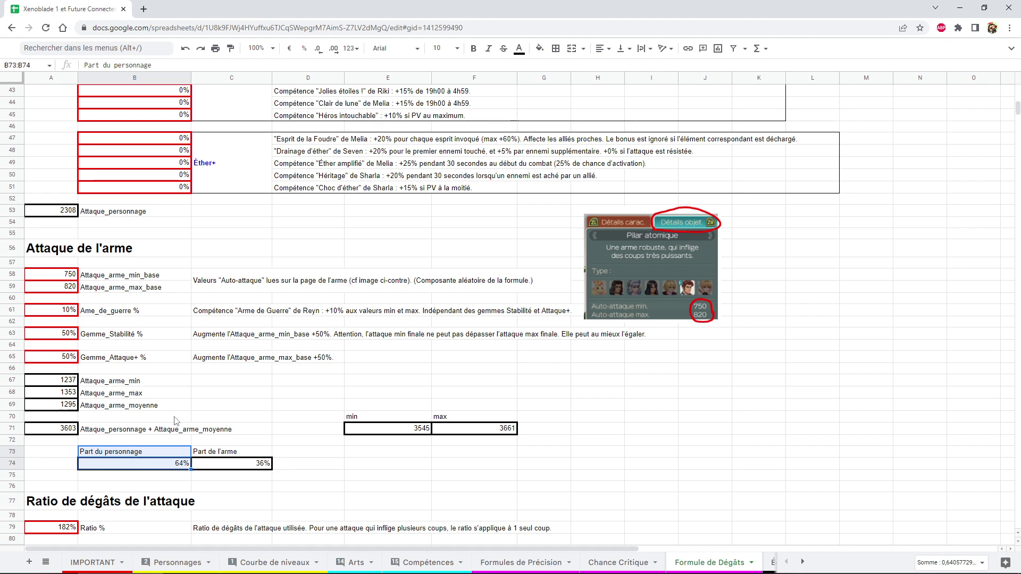
pyautogui.scroll(3, 340, 250)
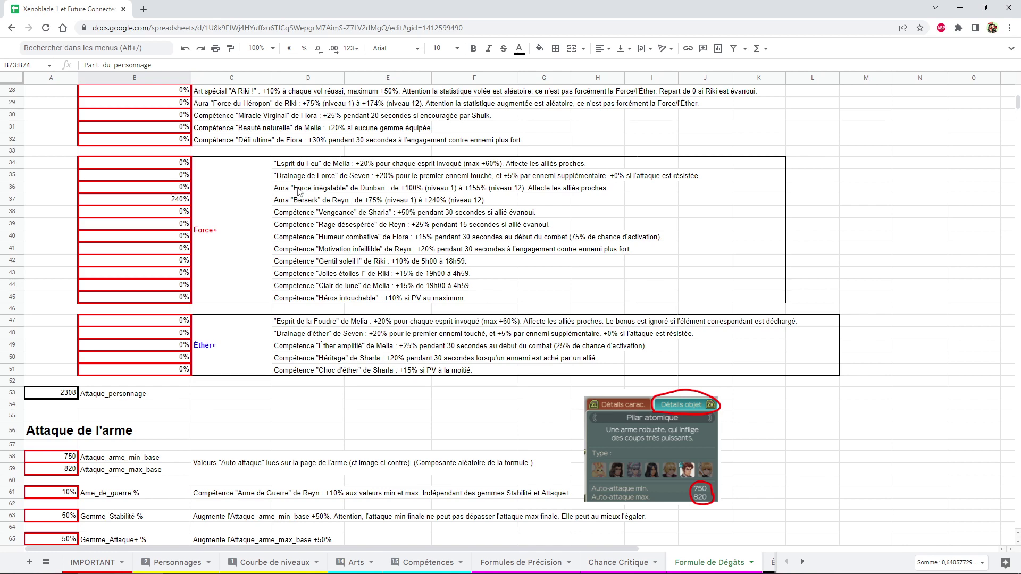
pyautogui.moveTo(296, 190); pyautogui.dragTo(532, 192)
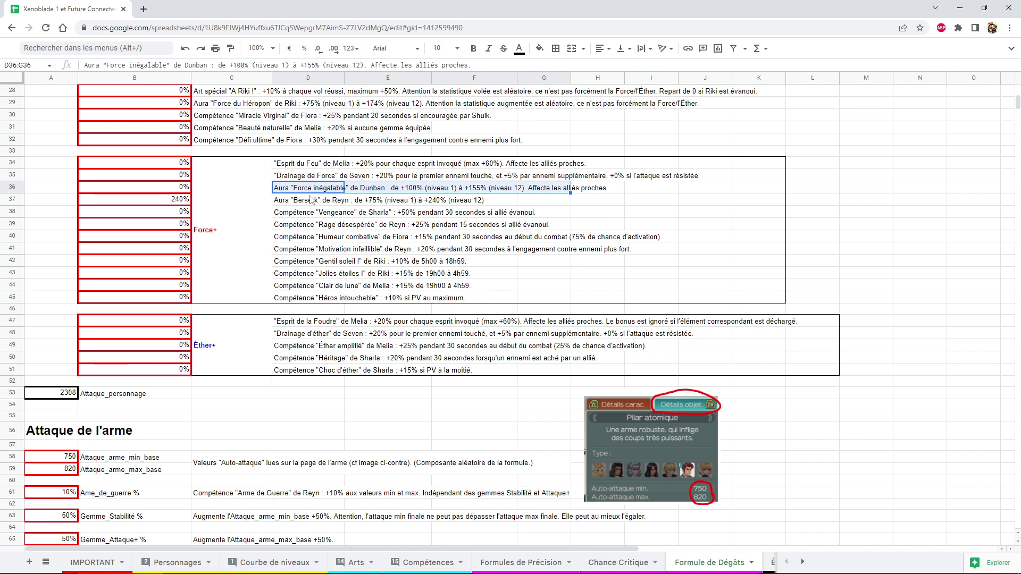
pyautogui.scroll(1, 437, 201)
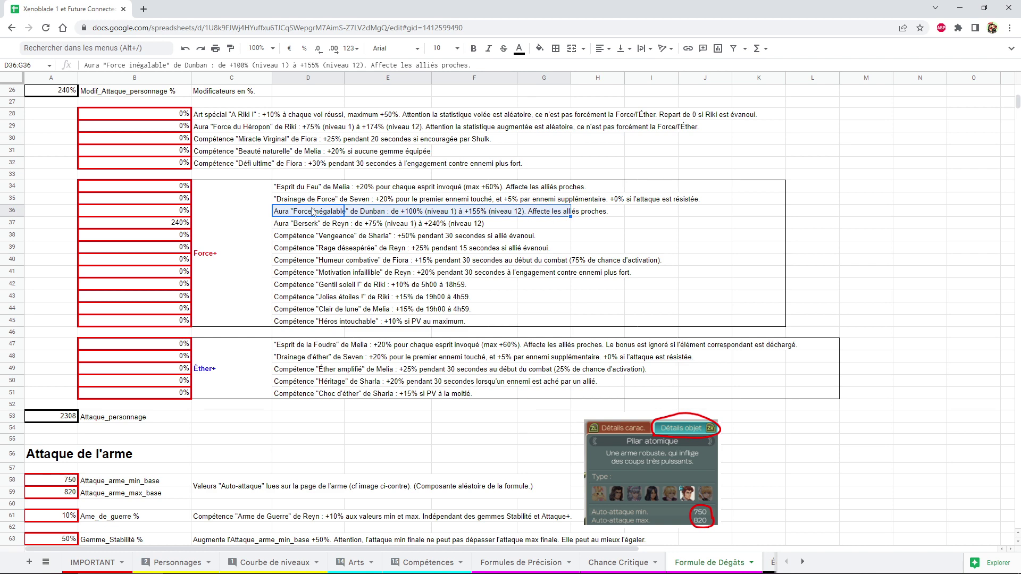
pyautogui.click(291, 223)
pyautogui.hotkey('shift', 'Up')
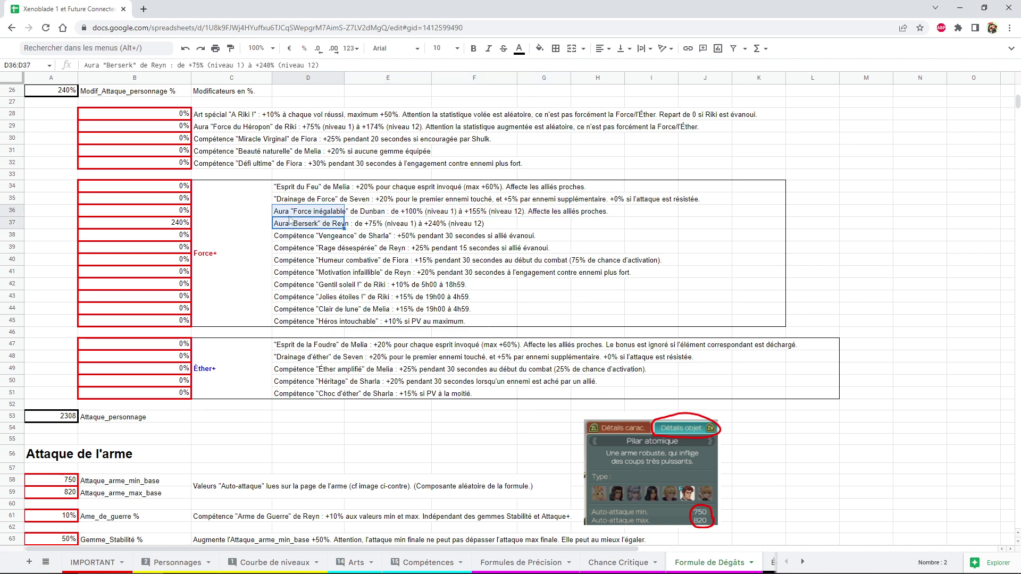
# Select the attack ratio cell A79 and move to the Arts sheet listing Riki's arts.
pyautogui.scroll(-2, 291, 222)
pyautogui.scroll(-2, 290, 222)
pyautogui.scroll(-1, 292, 222)
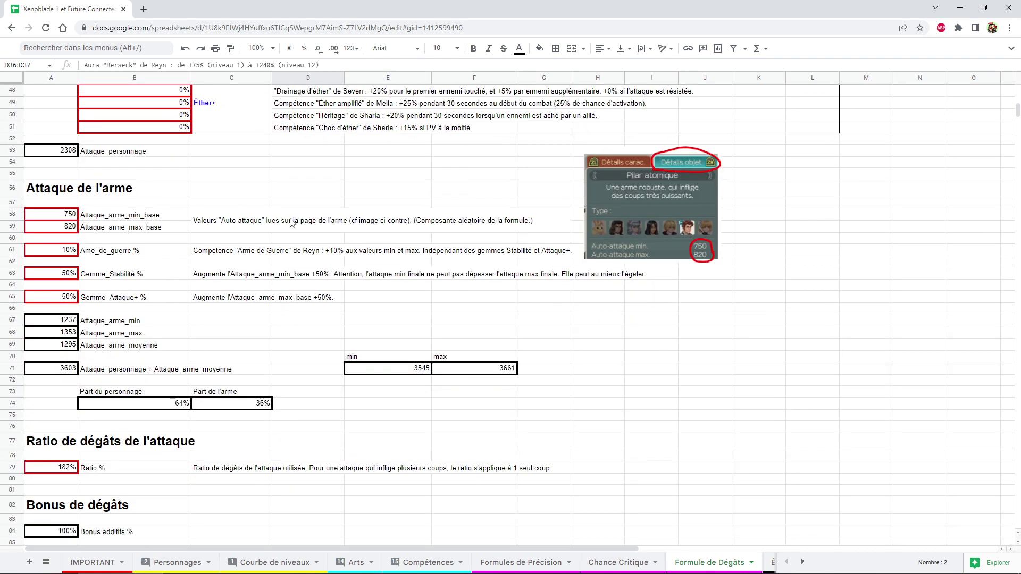
pyautogui.scroll(2, 292, 222)
pyautogui.moveTo(166, 491); pyautogui.dragTo(248, 491)
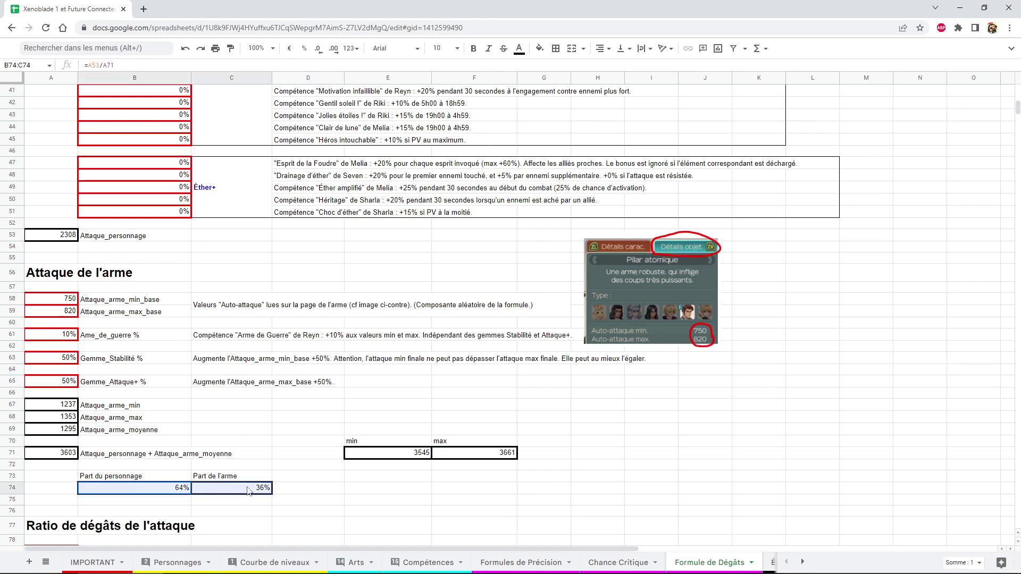
pyautogui.scroll(-2, 280, 359)
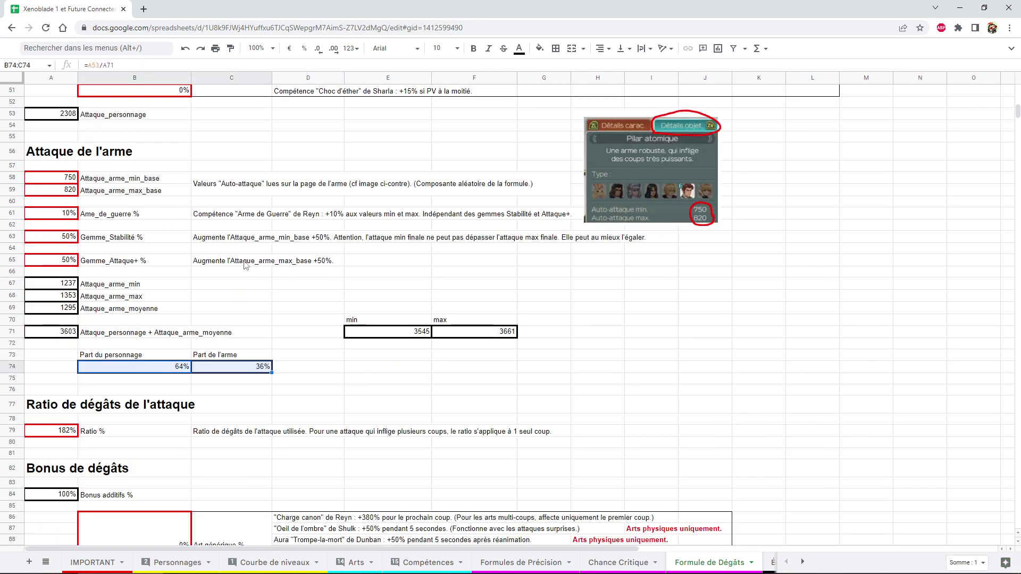
pyautogui.scroll(1, 237, 275)
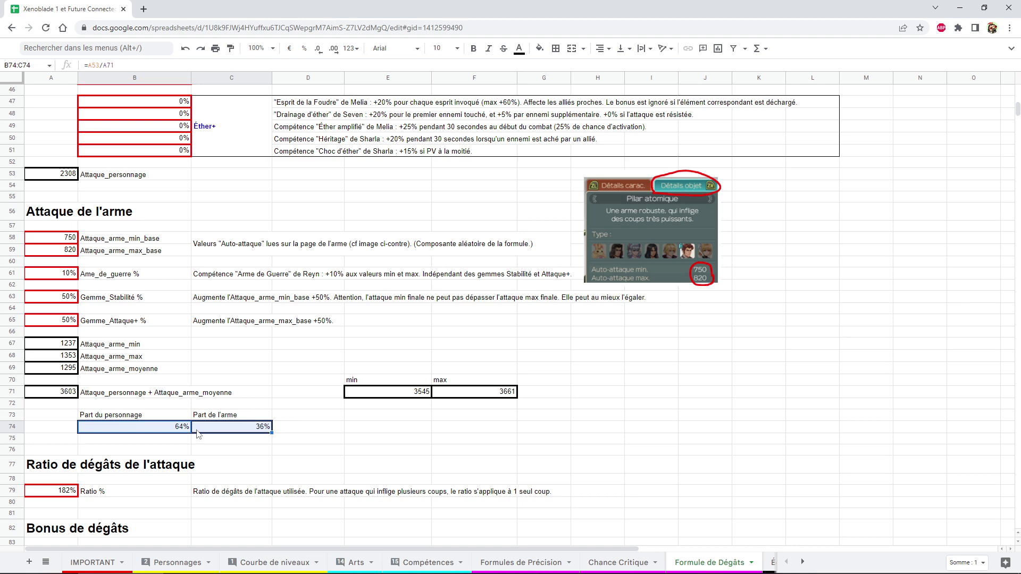
pyautogui.scroll(-2, 182, 351)
pyautogui.click(59, 375)
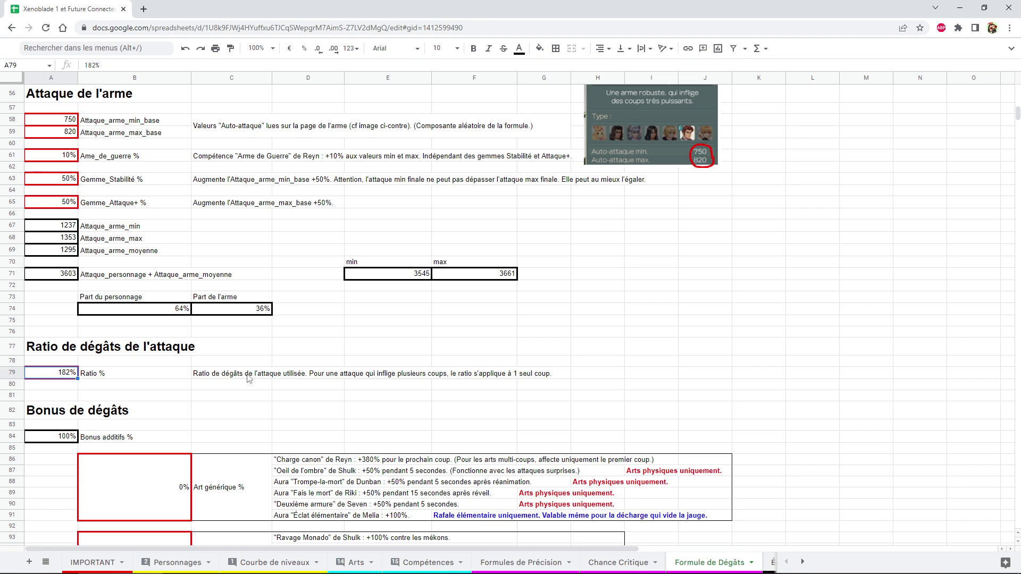
pyautogui.click(355, 563)
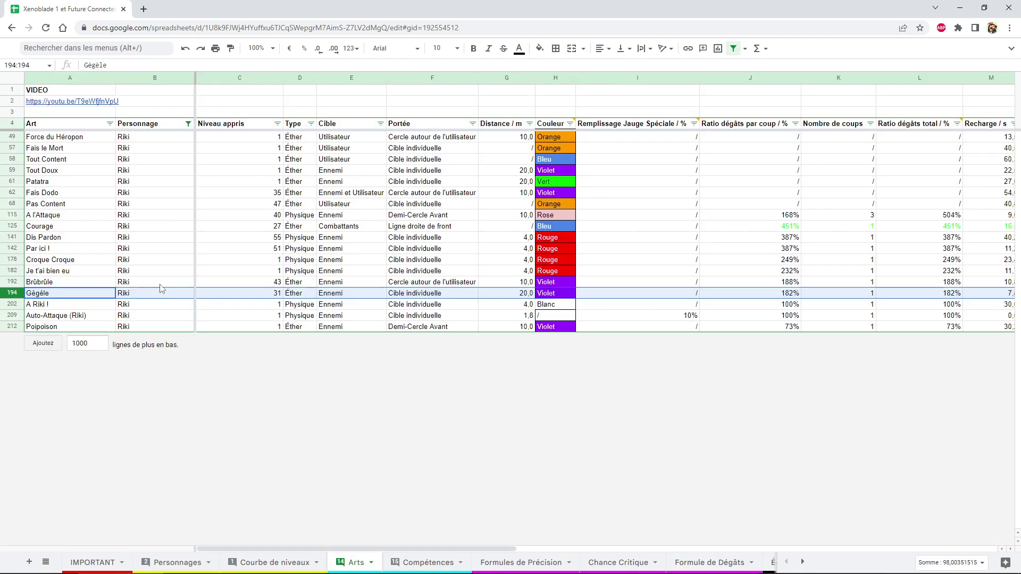
# Clear the Personnage filter so every character's arts are listed.
pyautogui.click(188, 123)
pyautogui.click(70, 255)
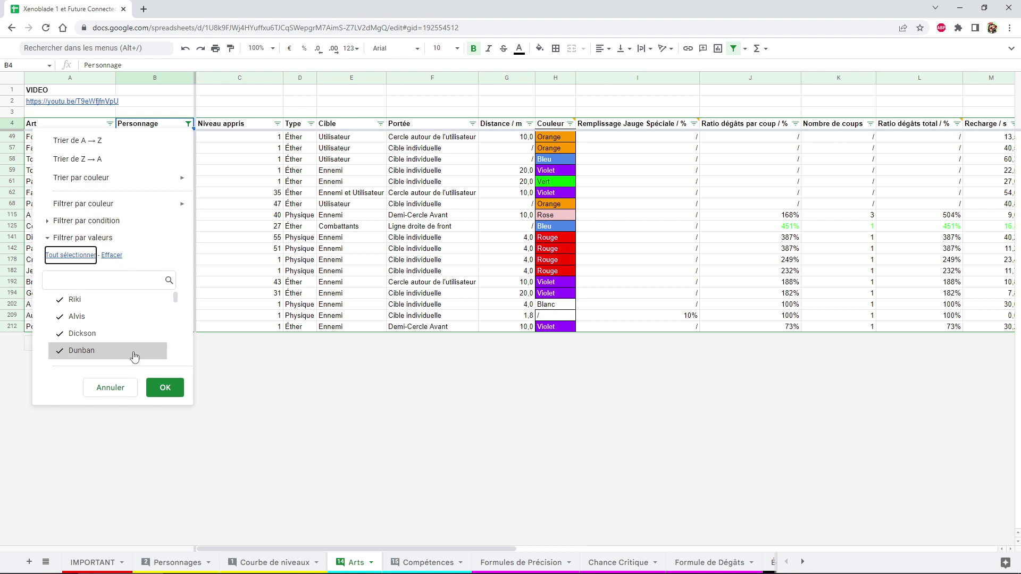
pyautogui.click(151, 397)
# Filter the Art column to Lame Pilon and use its 637% ratio in cell A79.
pyautogui.click(110, 123)
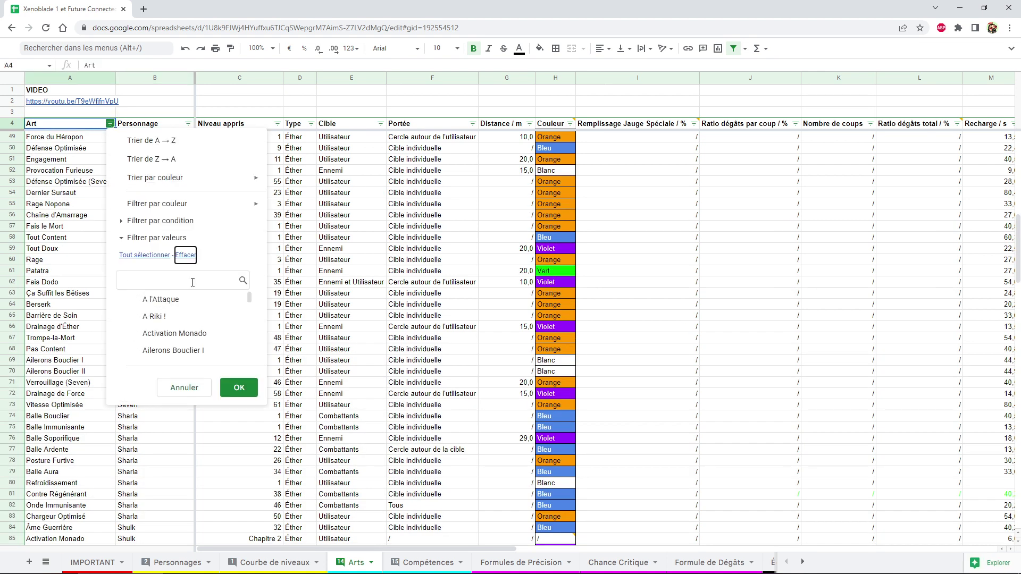
pyautogui.write('lame')
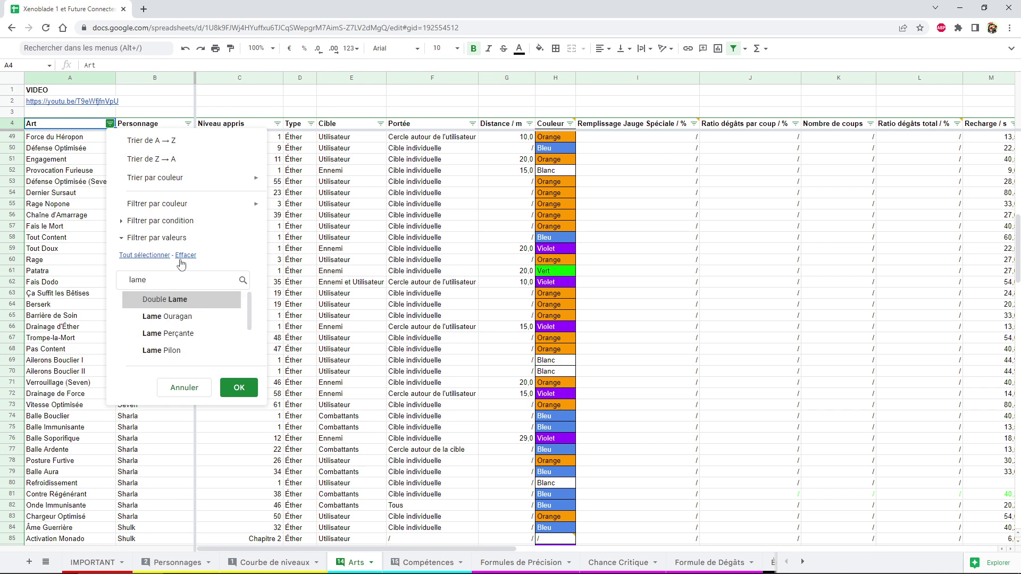
pyautogui.click(184, 256)
pyautogui.click(161, 351)
pyautogui.click(239, 387)
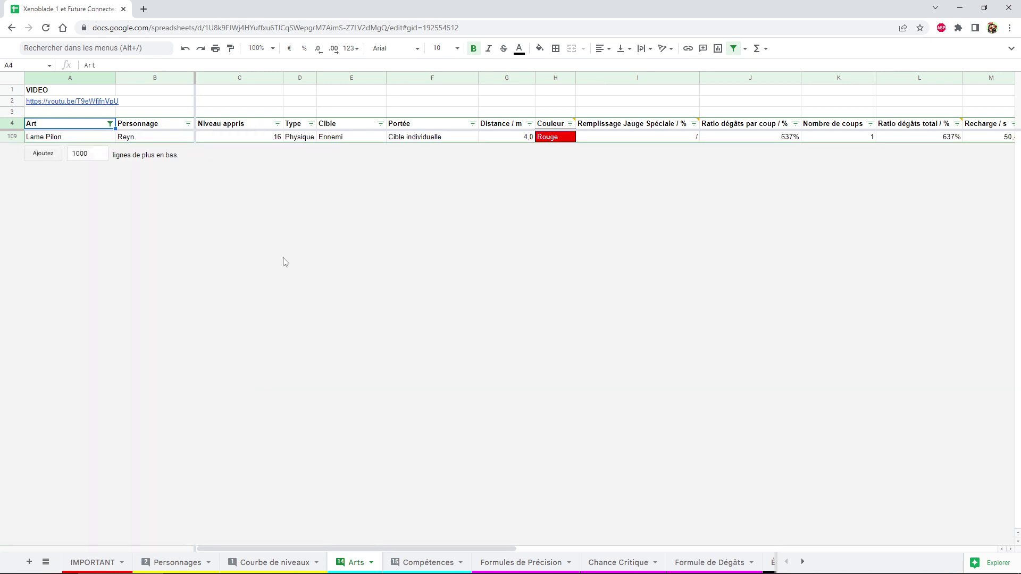
pyautogui.click(791, 139)
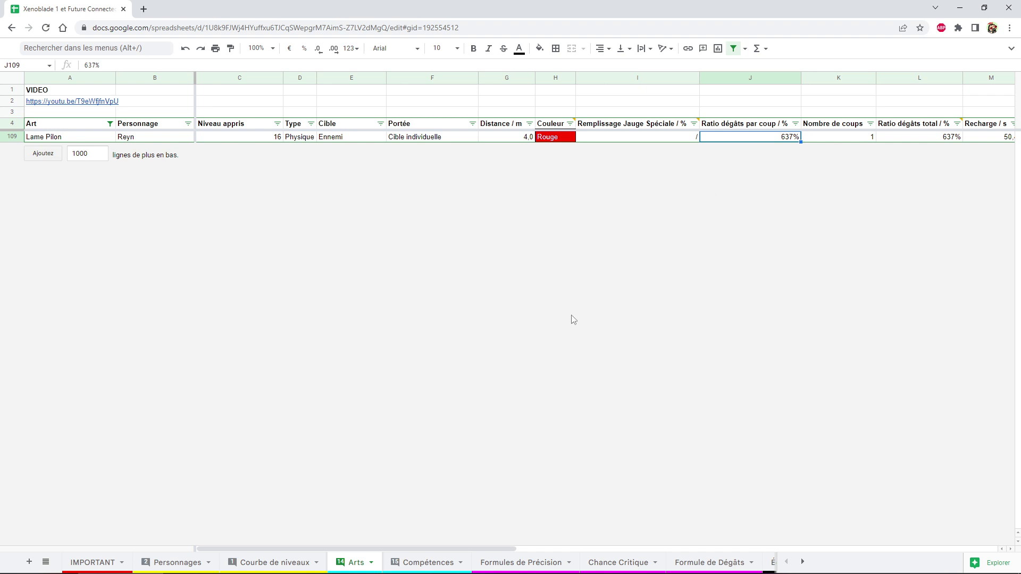
pyautogui.click(715, 567)
pyautogui.click(71, 371)
# Enter 637% as the attack ratio in cell A79.
pyautogui.write('37')
pyautogui.press('Return')
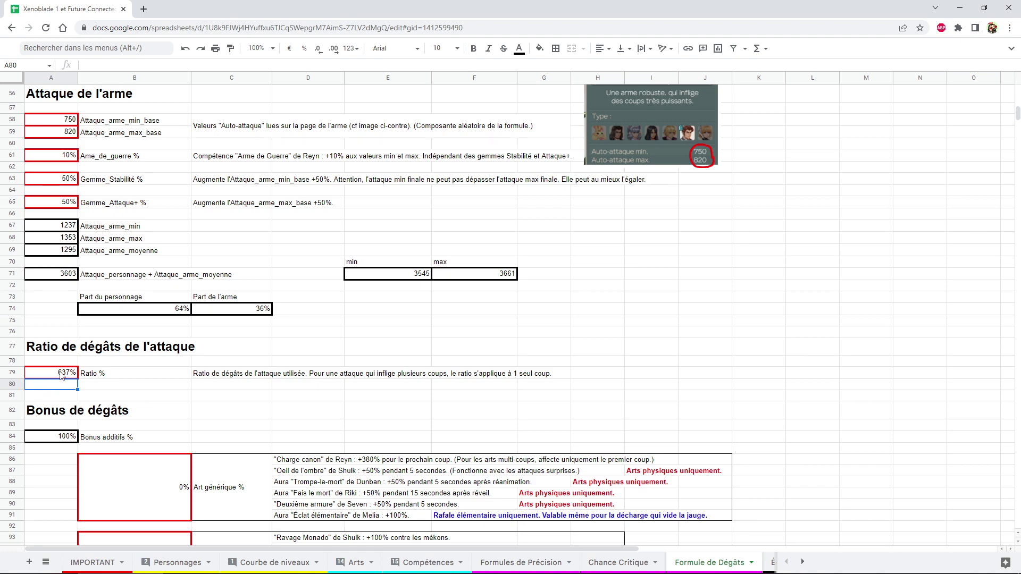
pyautogui.scroll(10, 80, 319)
pyautogui.scroll(8, 142, 125)
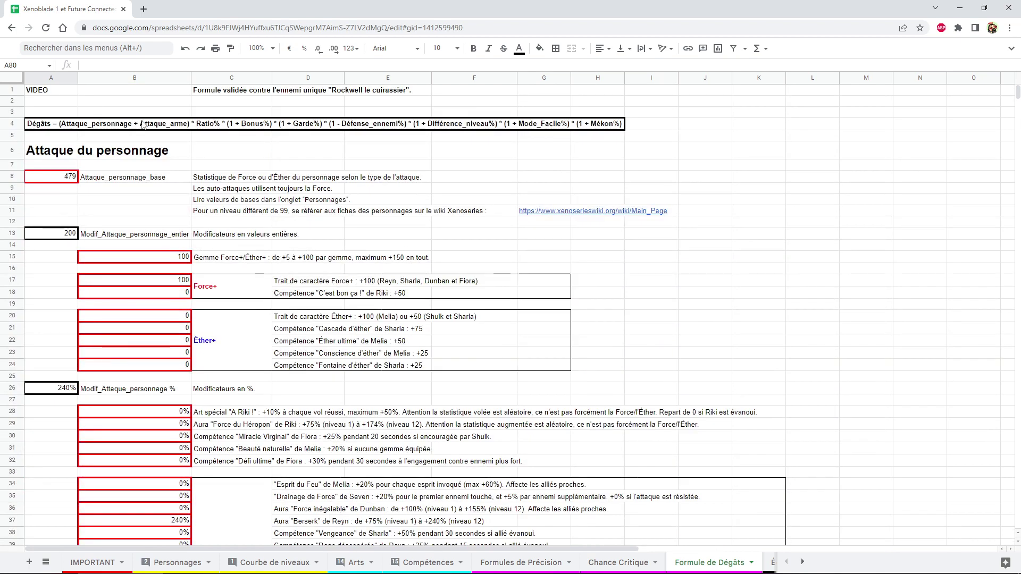
# Review the bonus rows, additive at 100% and art/skill bonuses at 0%, then recheck A79.
pyautogui.scroll(-8, 144, 176)
pyautogui.scroll(-8, 145, 236)
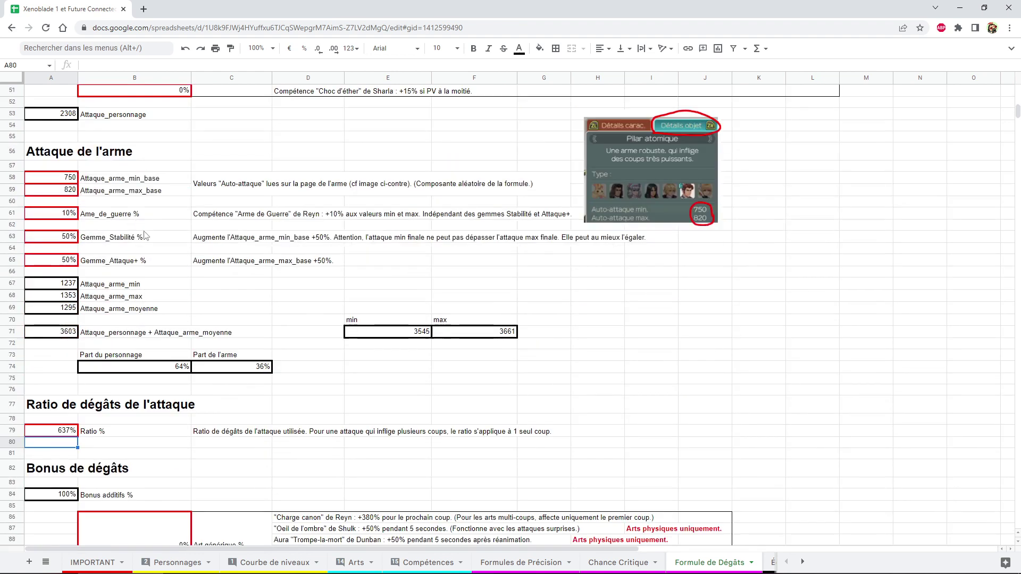
pyautogui.scroll(-2, 181, 208)
pyautogui.scroll(-2, 181, 207)
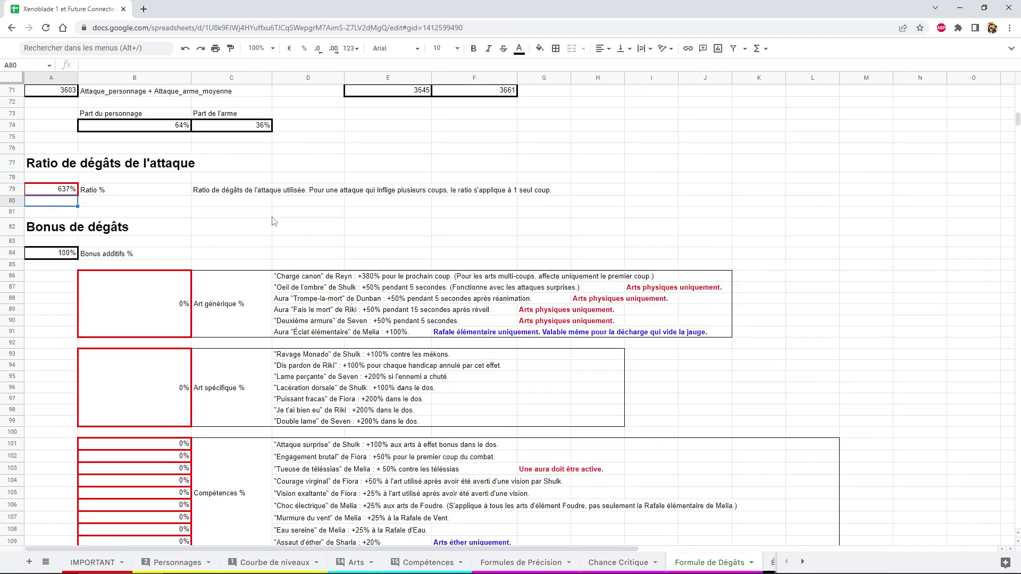
pyautogui.scroll(-1, 274, 221)
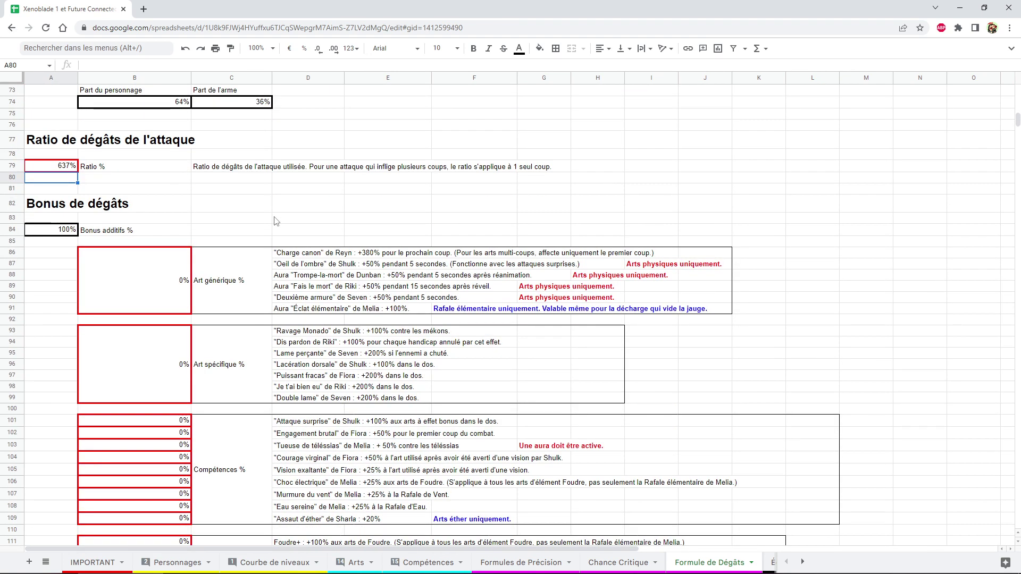
pyautogui.scroll(1, 263, 219)
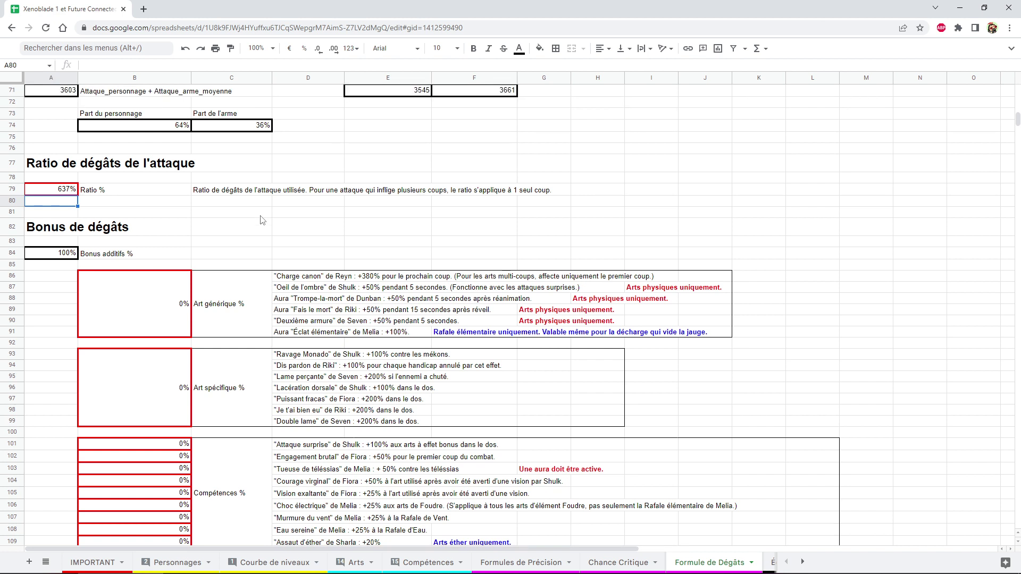
pyautogui.click(53, 189)
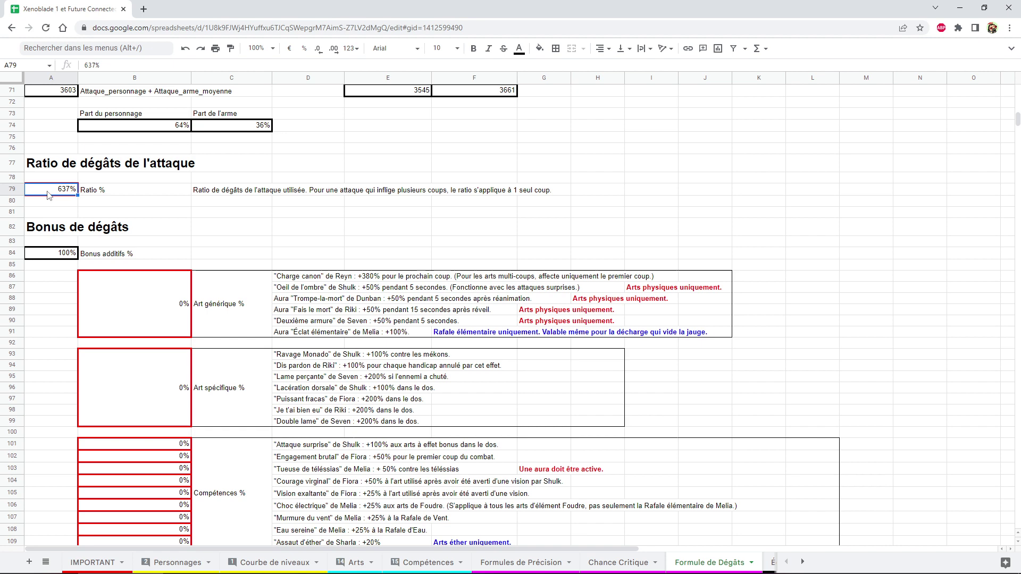
pyautogui.scroll(-2, 138, 202)
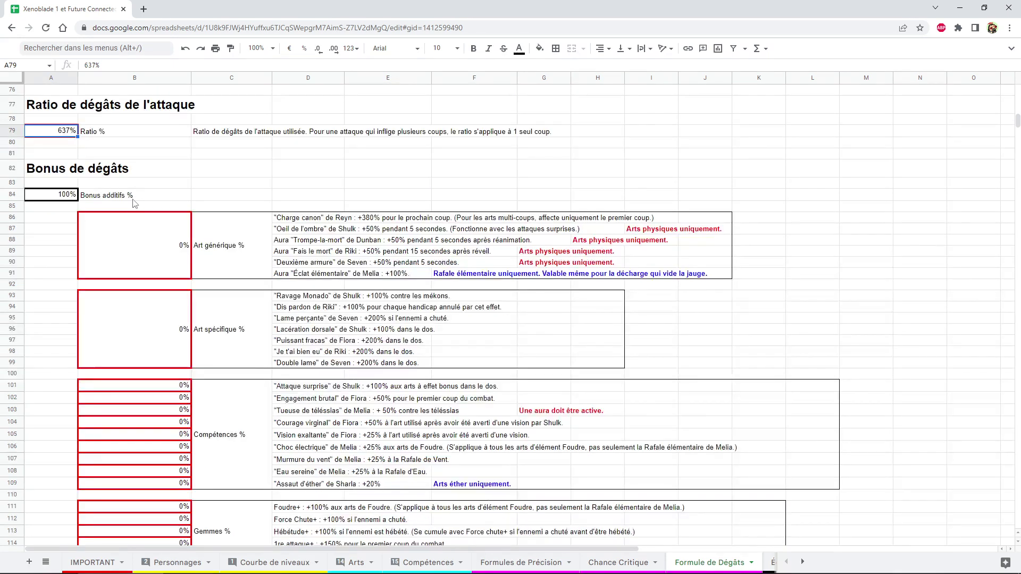
pyautogui.scroll(1, 60, 179)
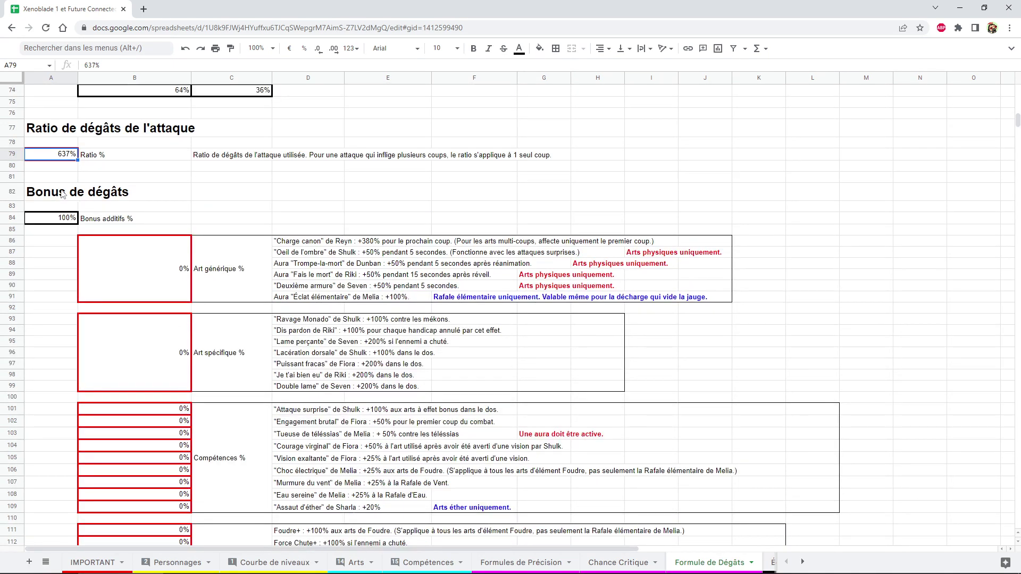
pyautogui.click(123, 218)
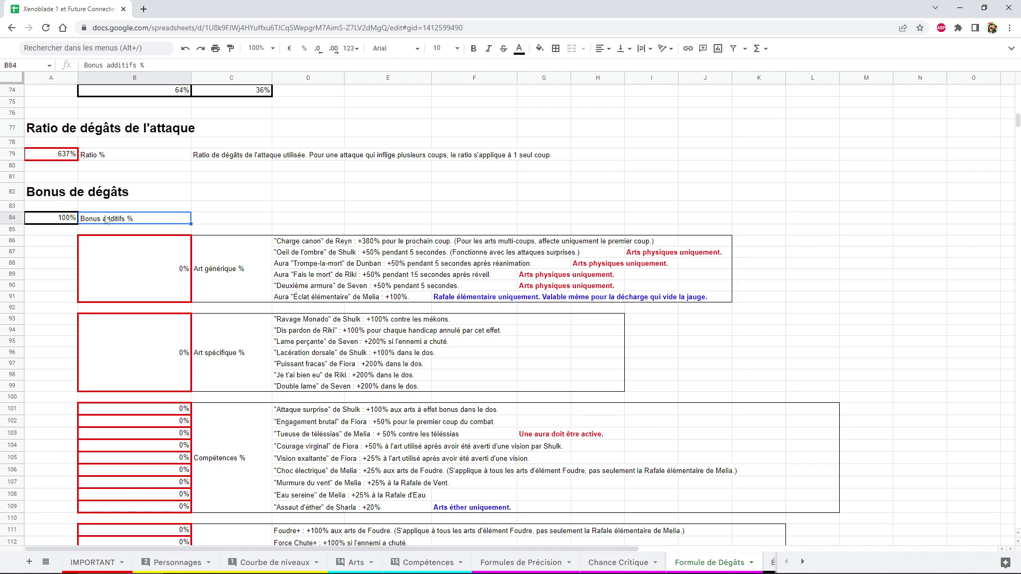
pyautogui.scroll(-1, 123, 226)
pyautogui.scroll(-1, 136, 240)
pyautogui.scroll(-4, 208, 274)
pyautogui.scroll(-5, 294, 494)
pyautogui.scroll(-7, 287, 452)
pyautogui.scroll(-10, 276, 372)
pyautogui.scroll(9, 260, 261)
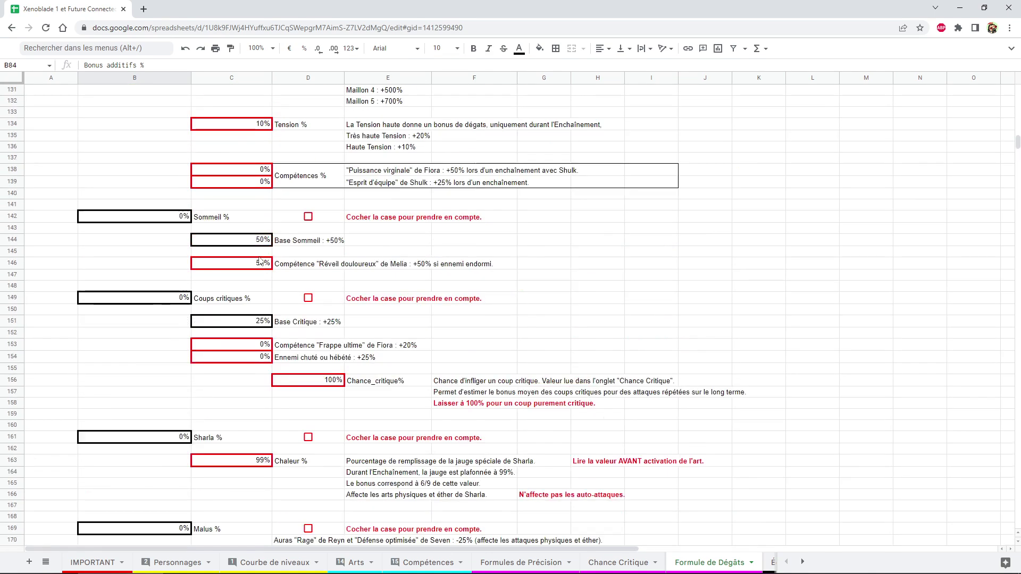
pyautogui.scroll(9, 260, 261)
pyautogui.scroll(3, 260, 258)
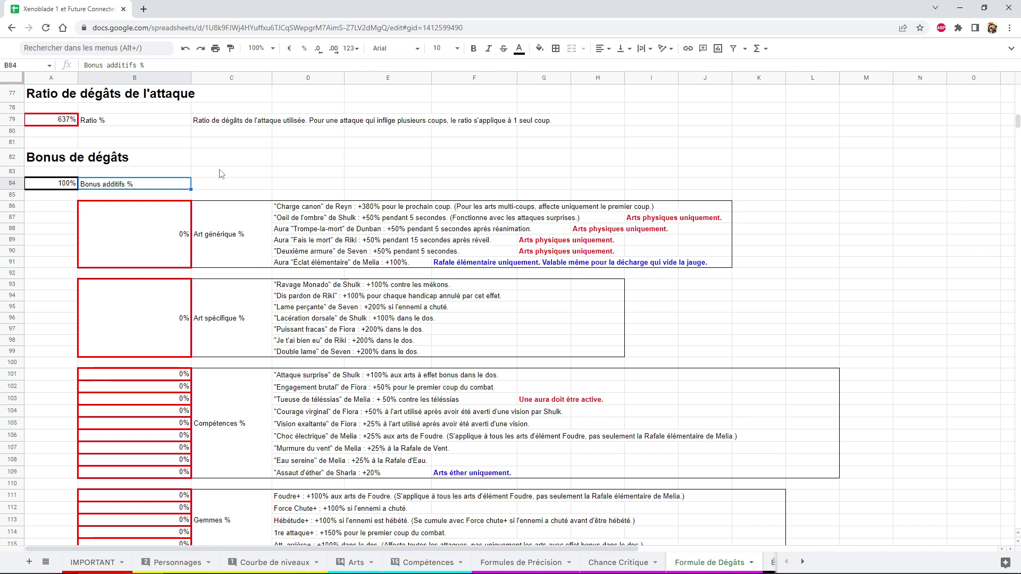
pyautogui.click(137, 226)
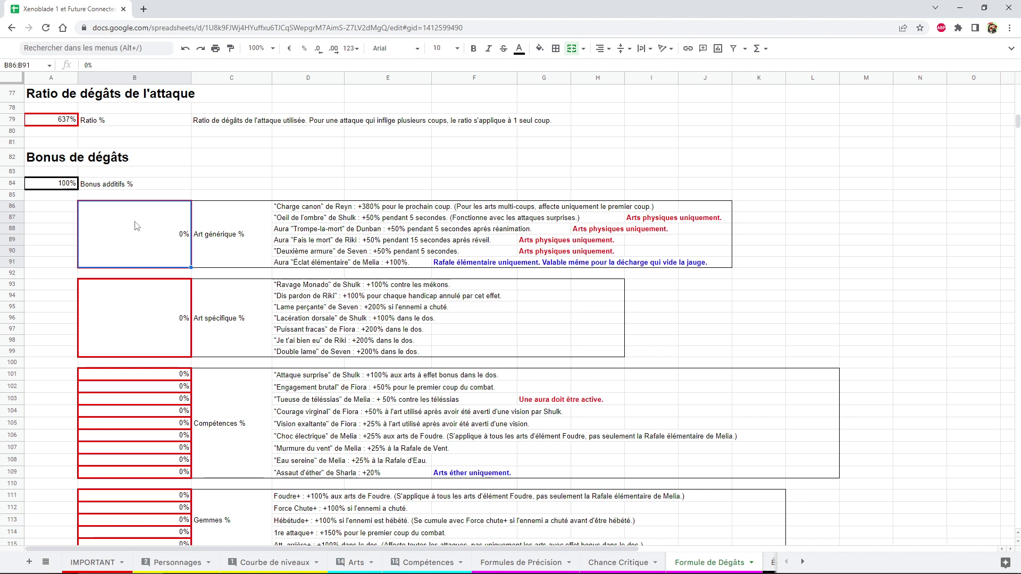
pyautogui.scroll(-1, 244, 246)
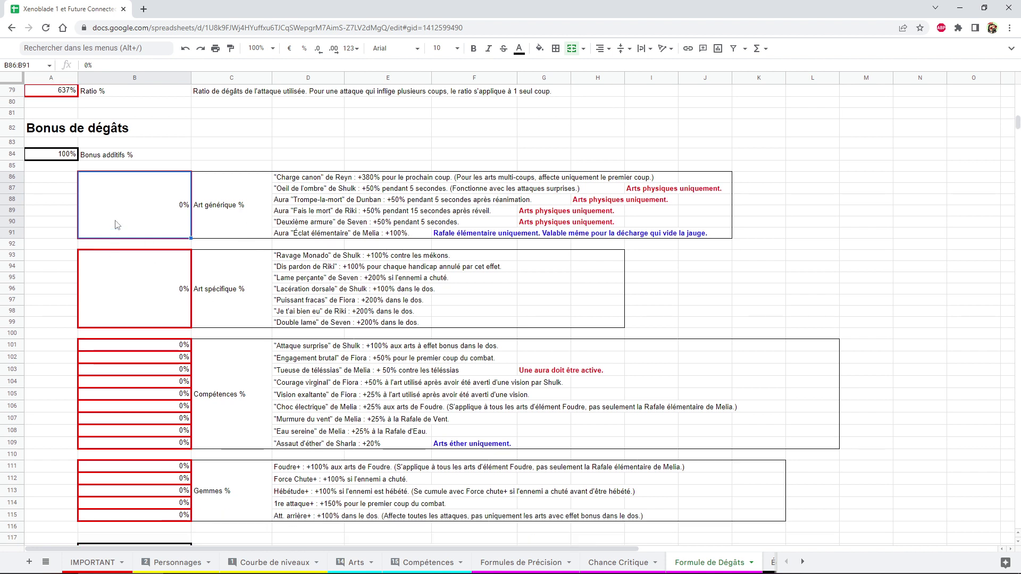
pyautogui.click(239, 208)
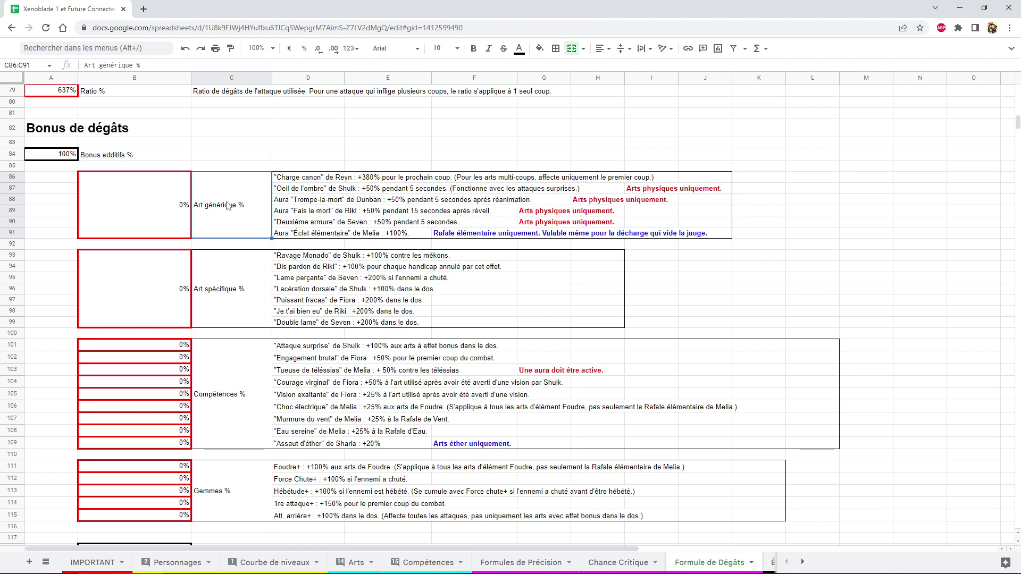
pyautogui.click(320, 179)
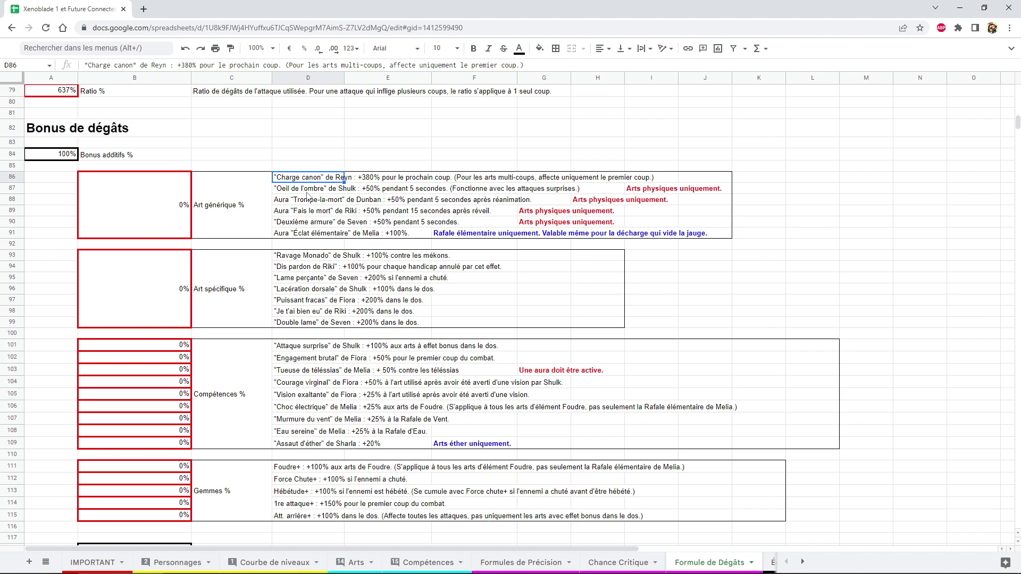
pyautogui.click(307, 192)
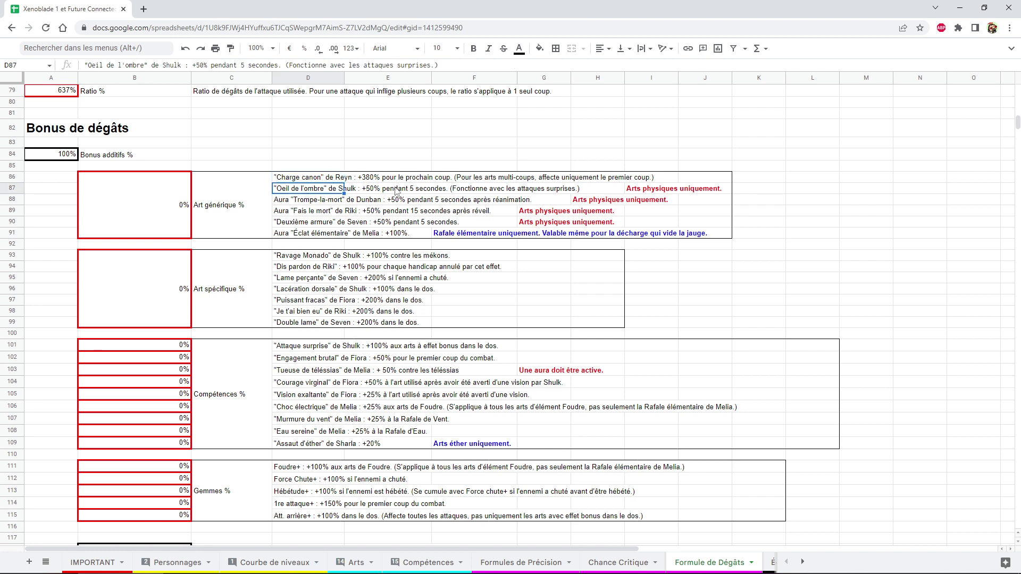
pyautogui.click(643, 191)
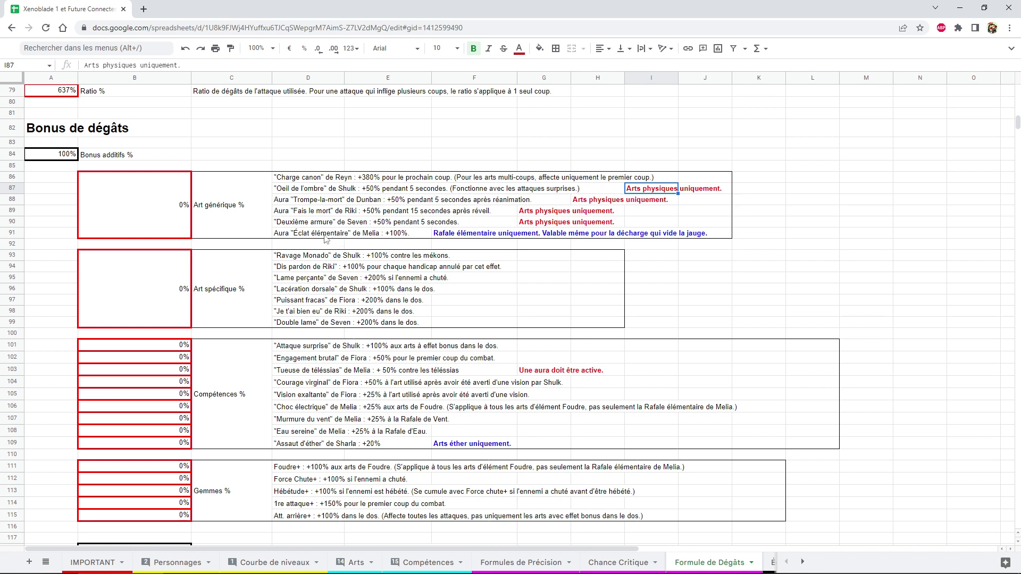
pyautogui.click(305, 237)
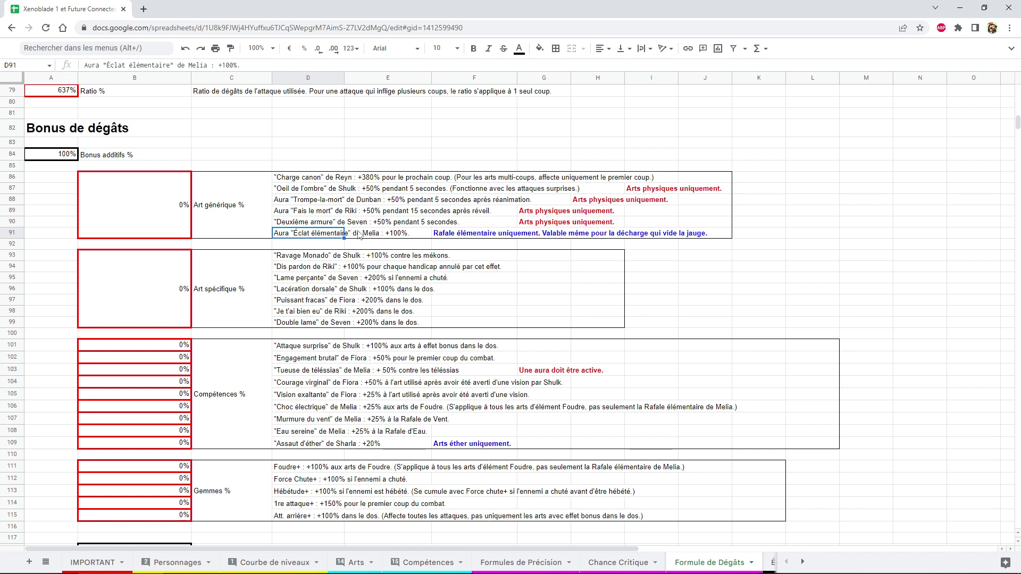
pyautogui.click(455, 235)
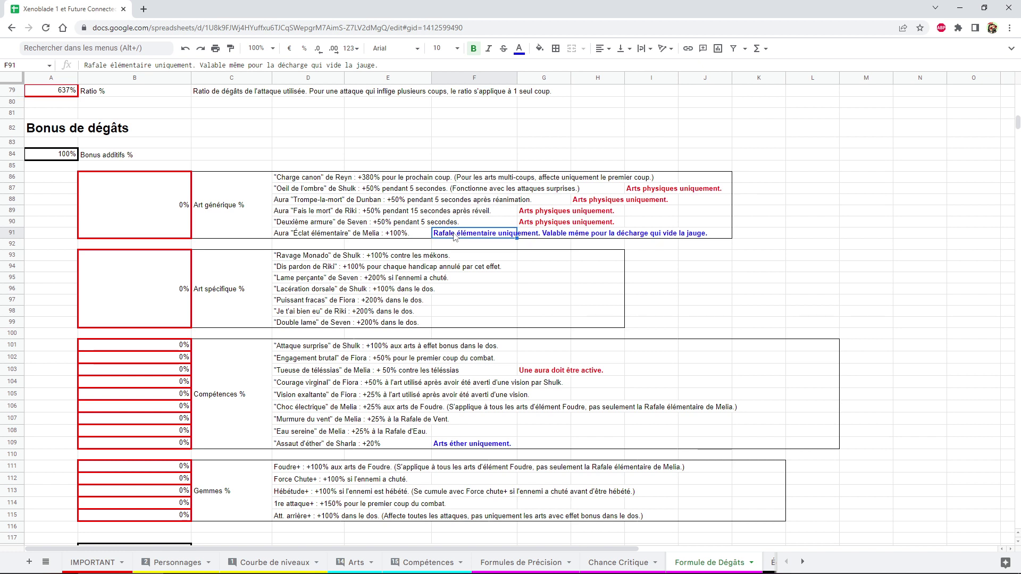
pyautogui.click(313, 236)
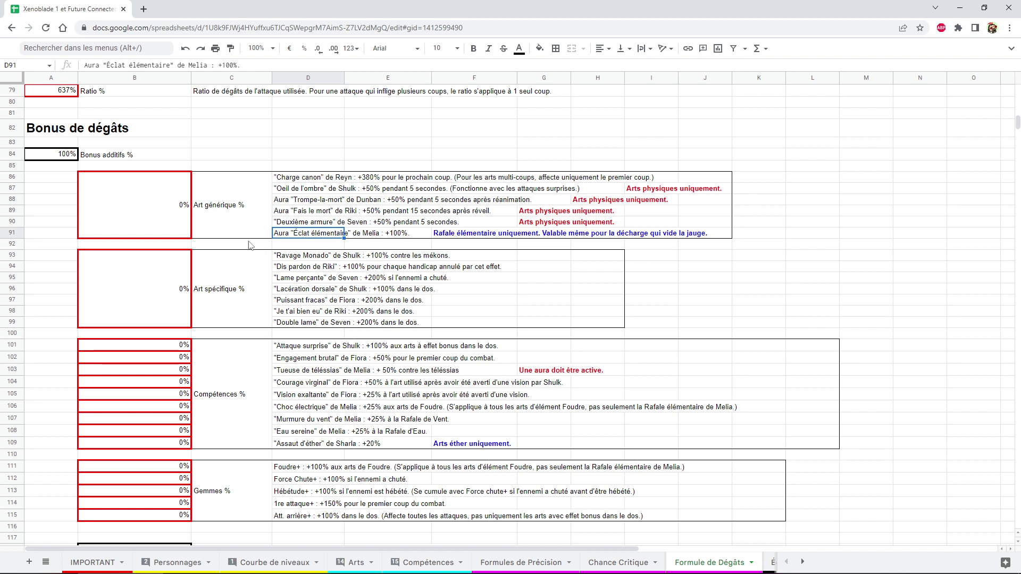
pyautogui.click(177, 217)
pyautogui.moveTo(258, 211); pyautogui.dragTo(365, 211)
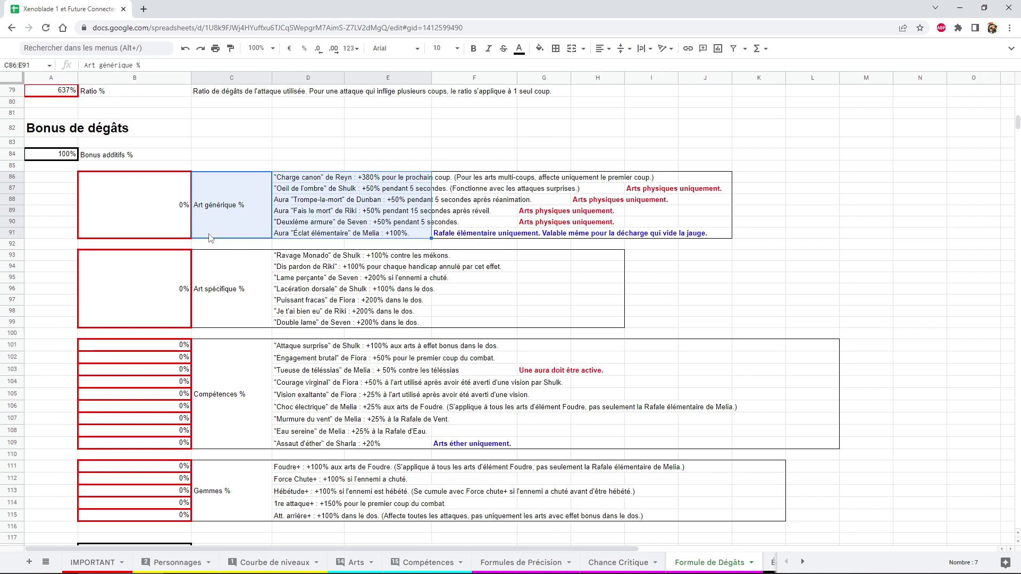
pyautogui.click(162, 210)
# Enter 380% as the Art générique bonus, checking the Charge canon, Art spécifique and Ravage Monado entries.
pyautogui.write('380')
pyautogui.press('Return')
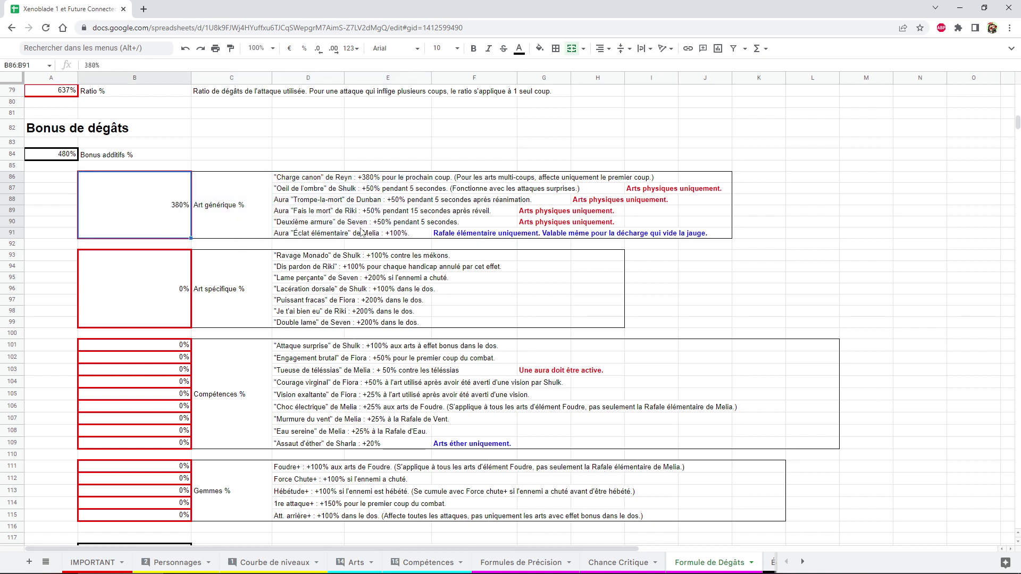
pyautogui.click(313, 183)
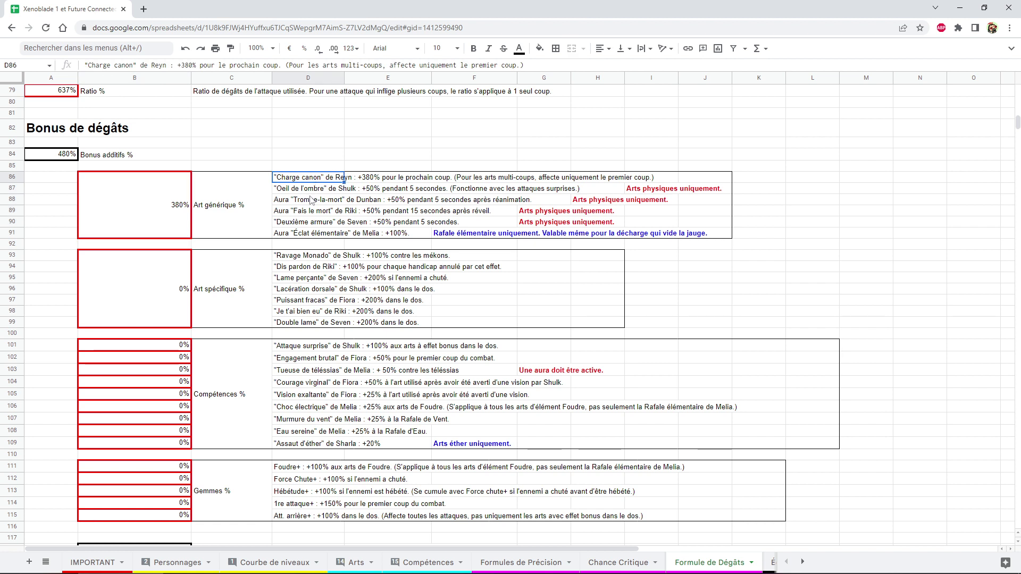
pyautogui.click(167, 217)
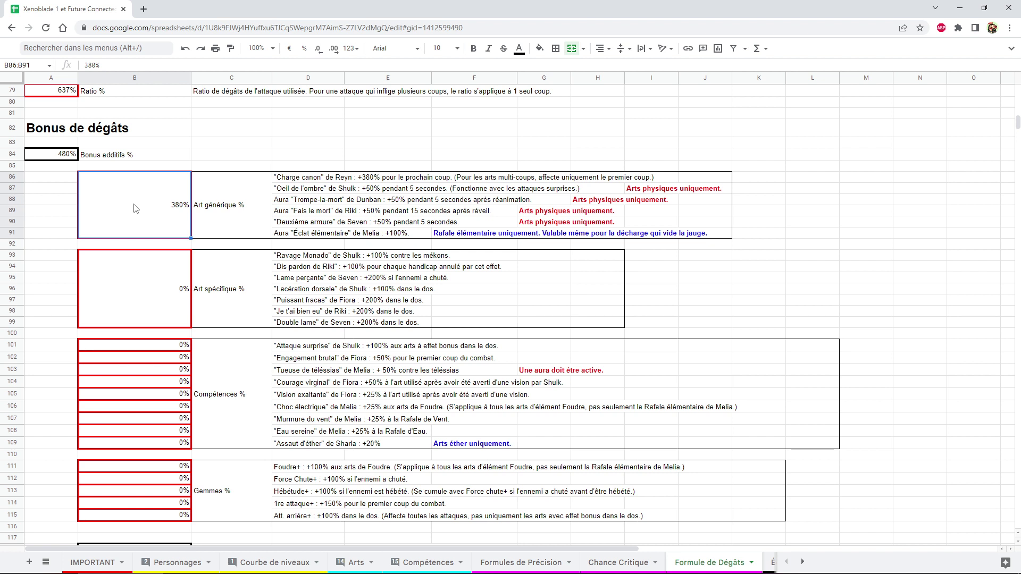
pyautogui.click(145, 294)
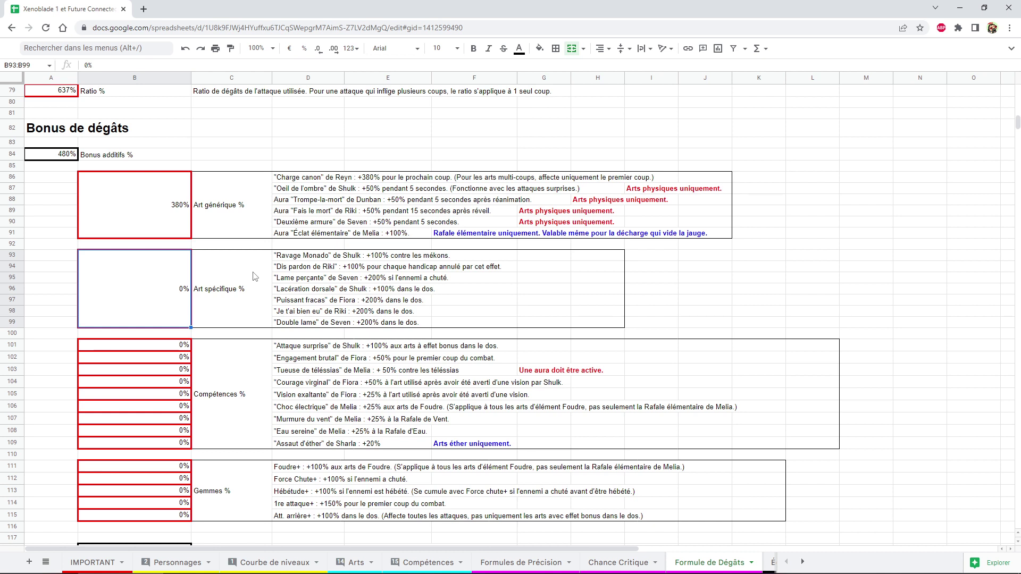
pyautogui.click(307, 257)
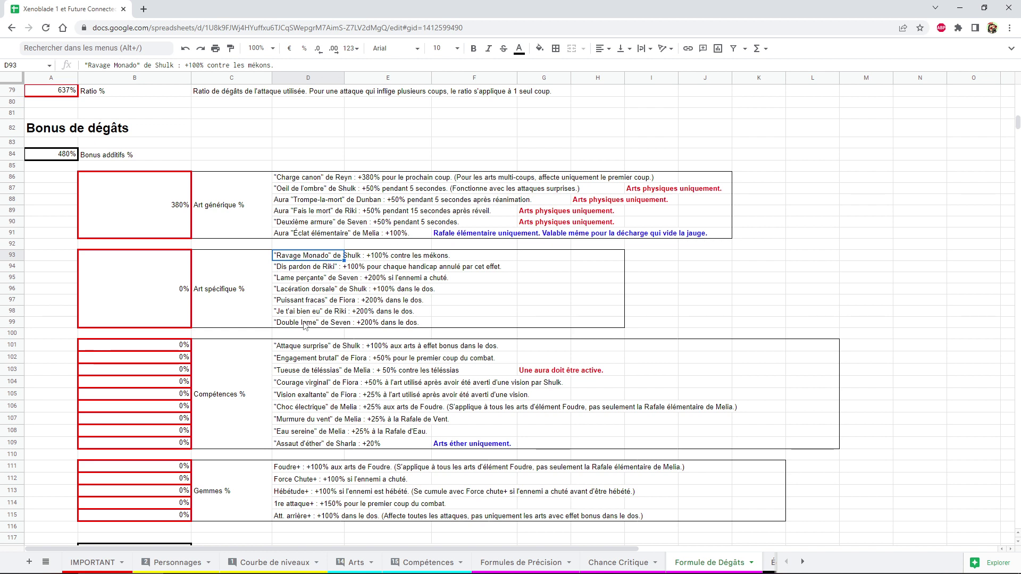
pyautogui.moveTo(305, 323); pyautogui.dragTo(305, 259)
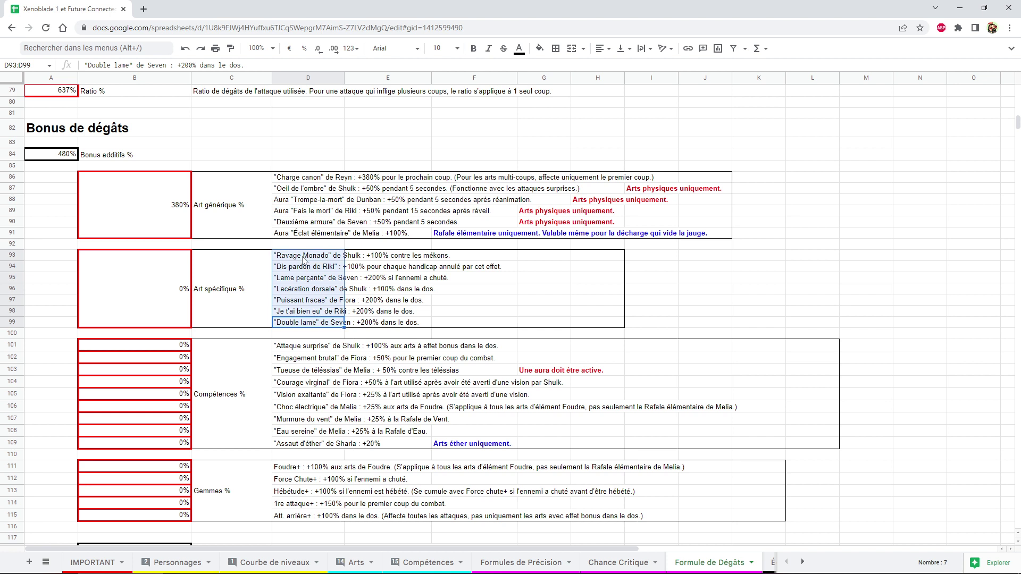
pyautogui.moveTo(307, 263); pyautogui.dragTo(312, 316)
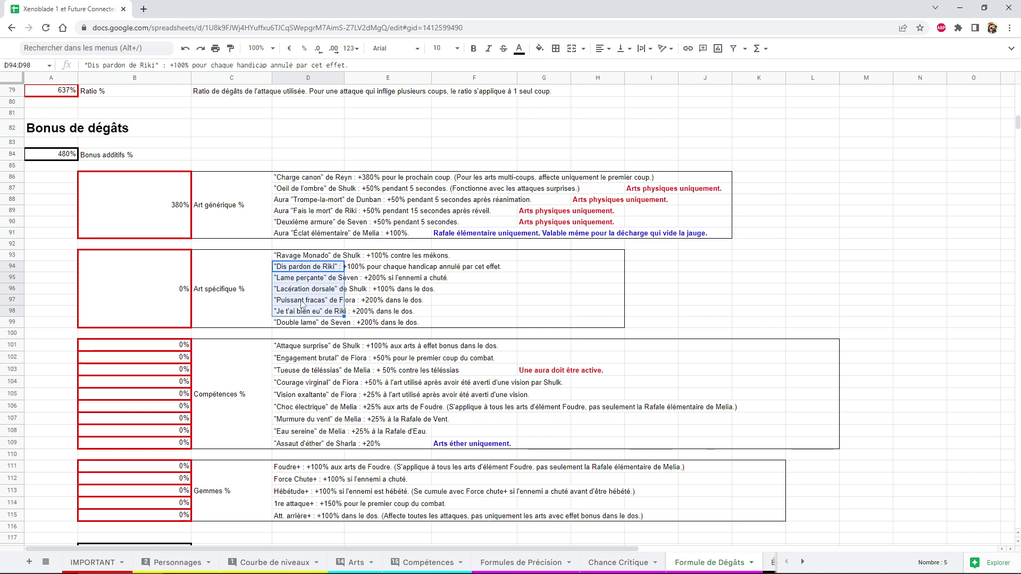
pyautogui.click(298, 270)
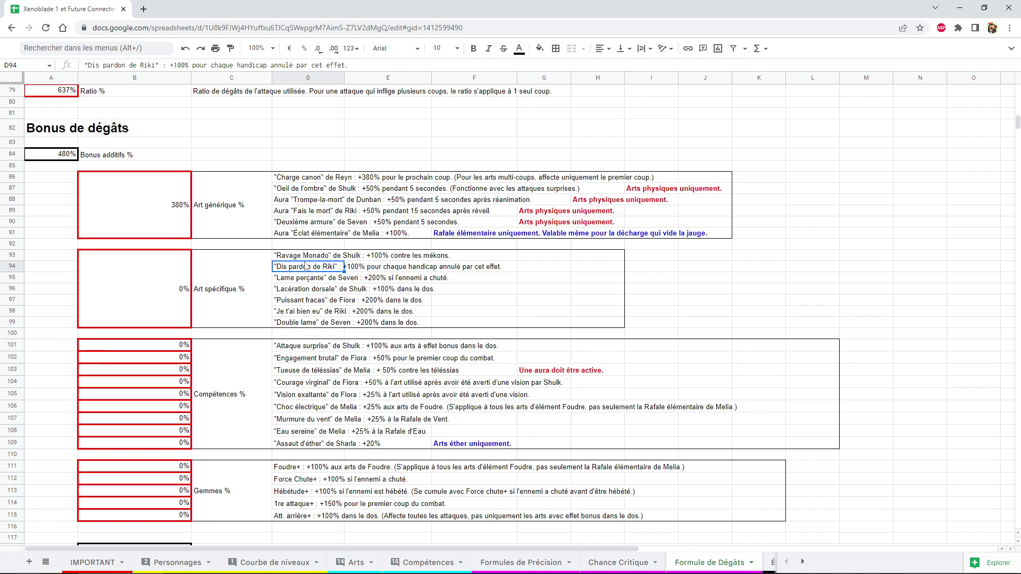
pyautogui.click(157, 279)
pyautogui.write('300')
pyautogui.press('Return')
pyautogui.hotkey('ctrl', 'z')
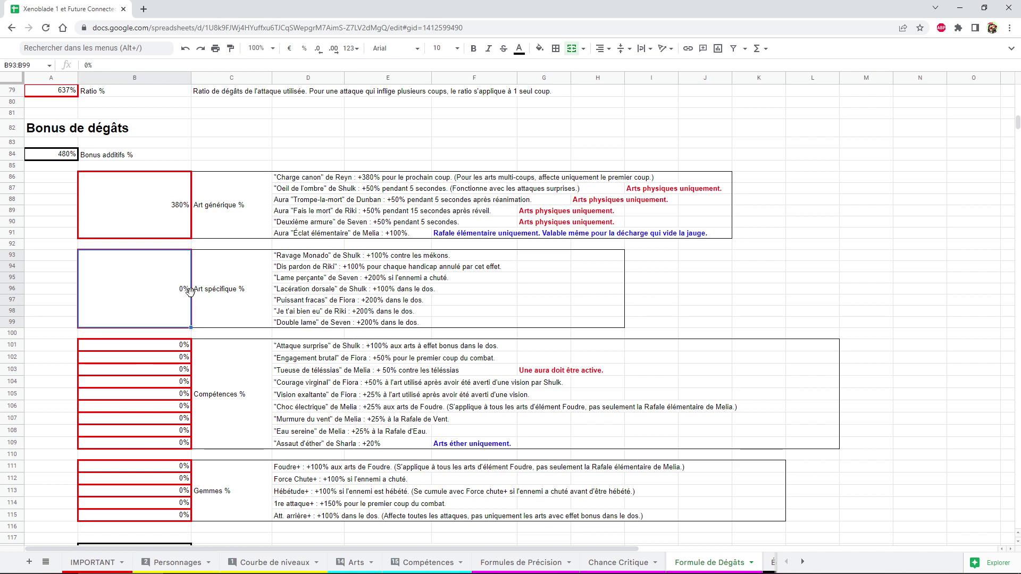
pyautogui.scroll(-1, 254, 298)
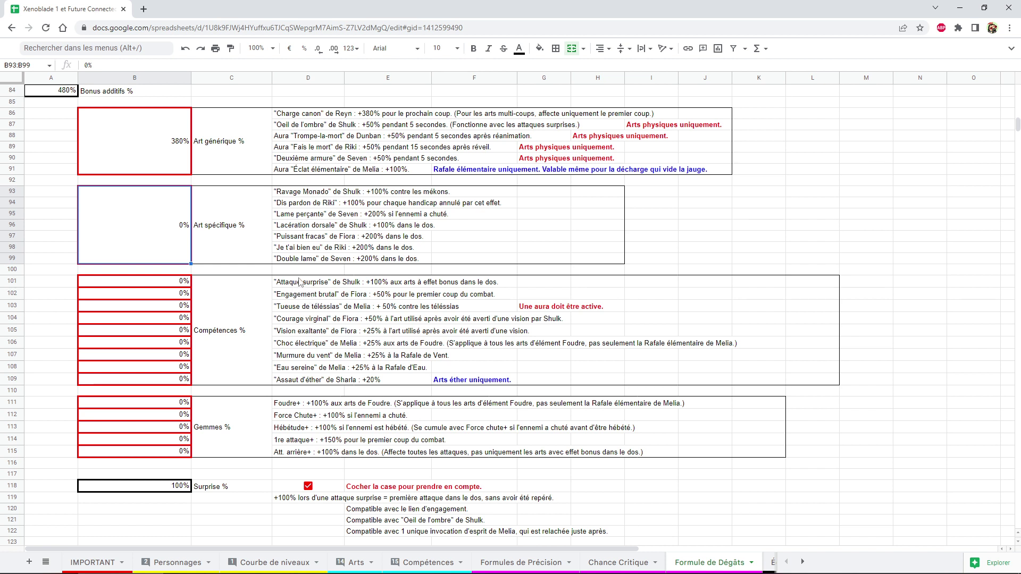
pyautogui.click(307, 287)
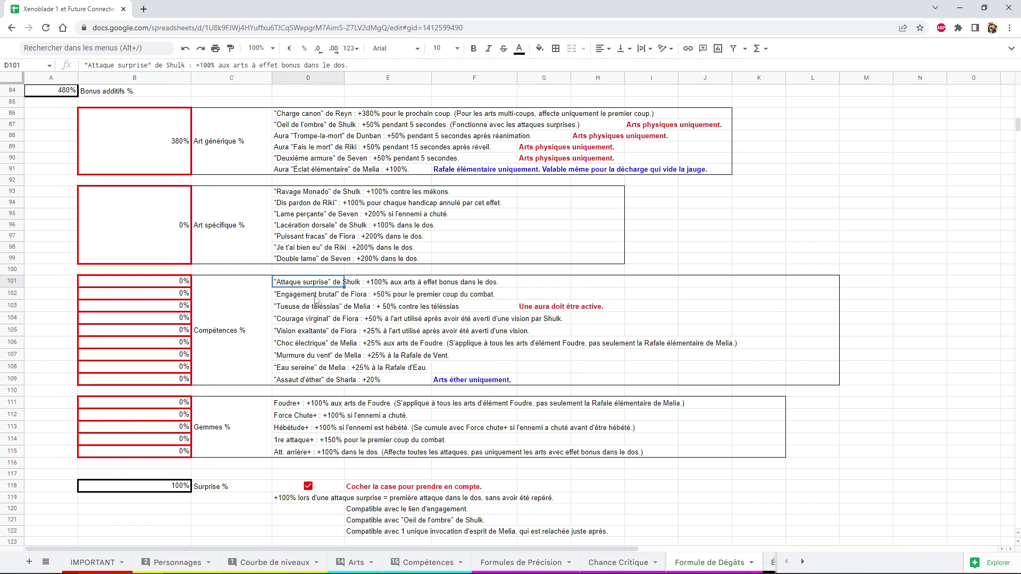
pyautogui.click(315, 298)
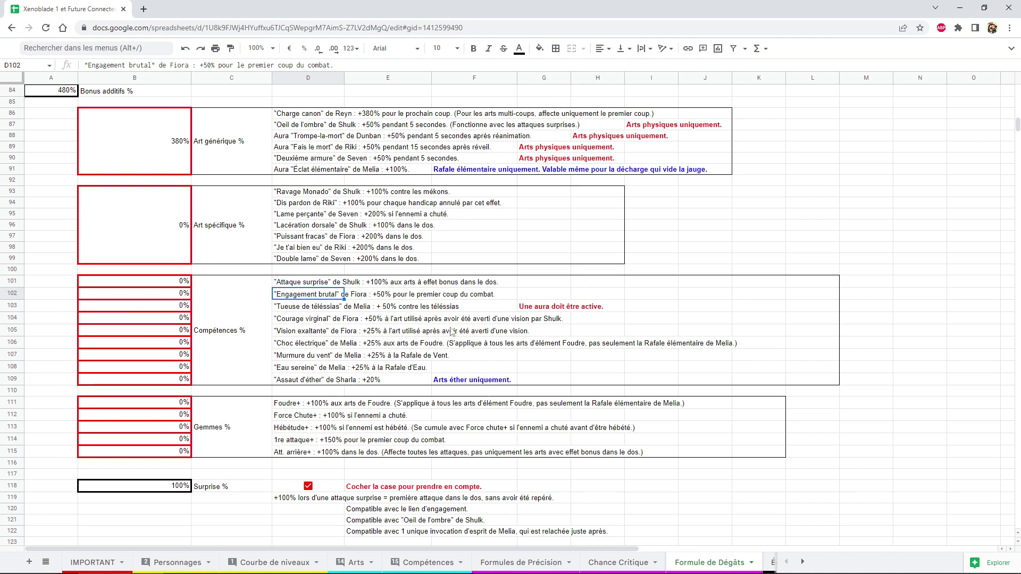
pyautogui.scroll(-1, 319, 326)
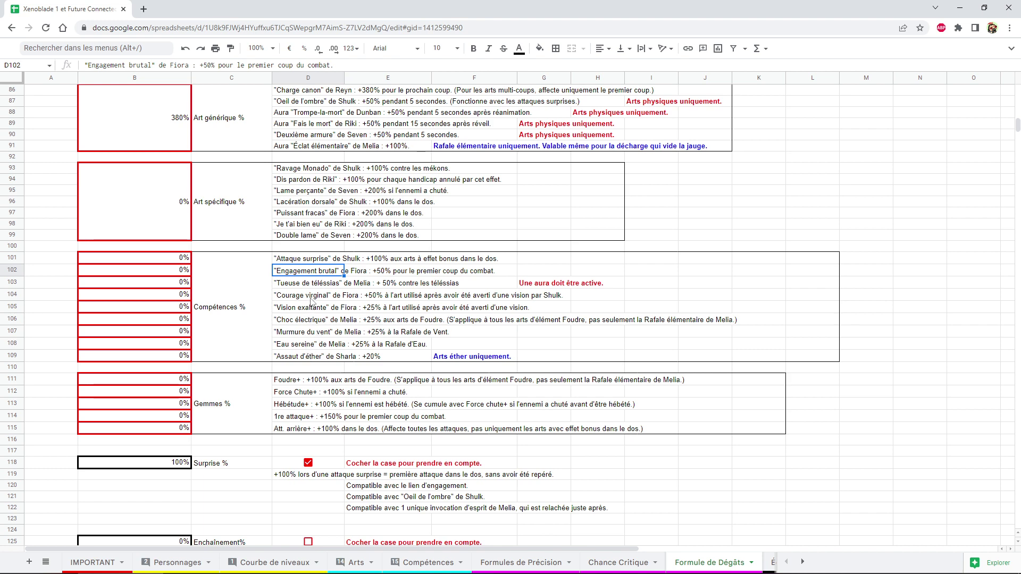
pyautogui.scroll(-1, 297, 319)
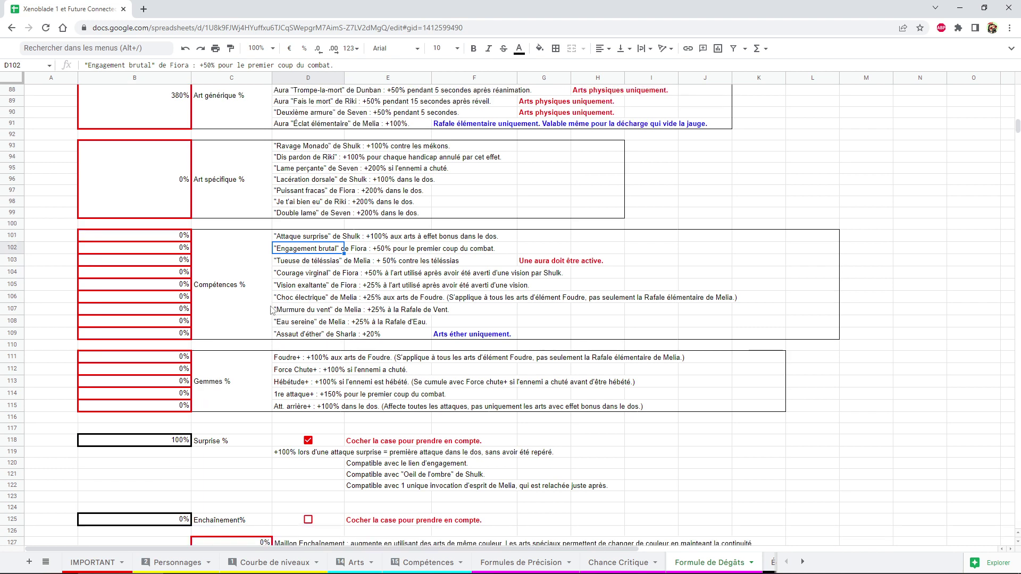
pyautogui.scroll(-2, 271, 310)
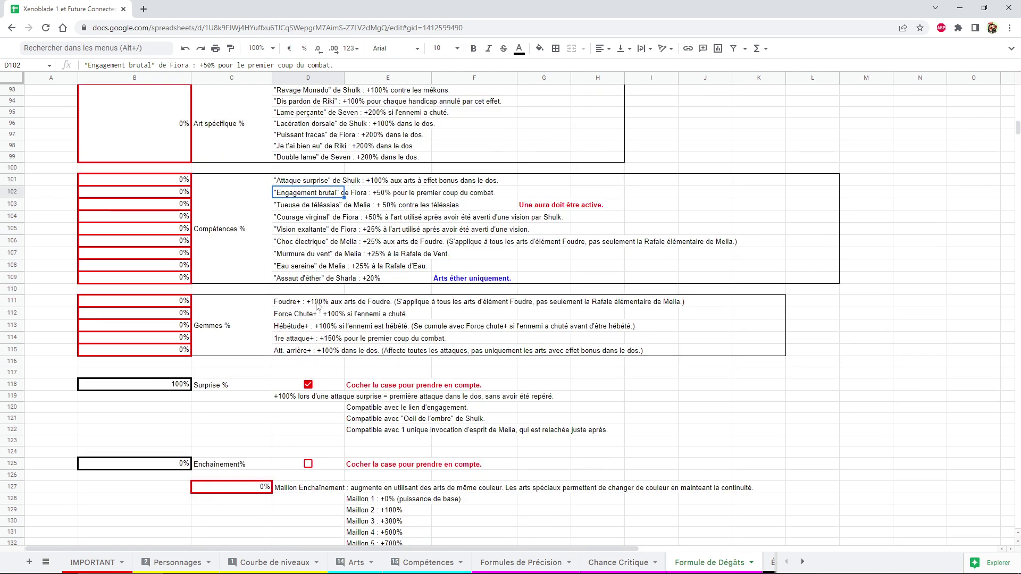
pyautogui.click(149, 351)
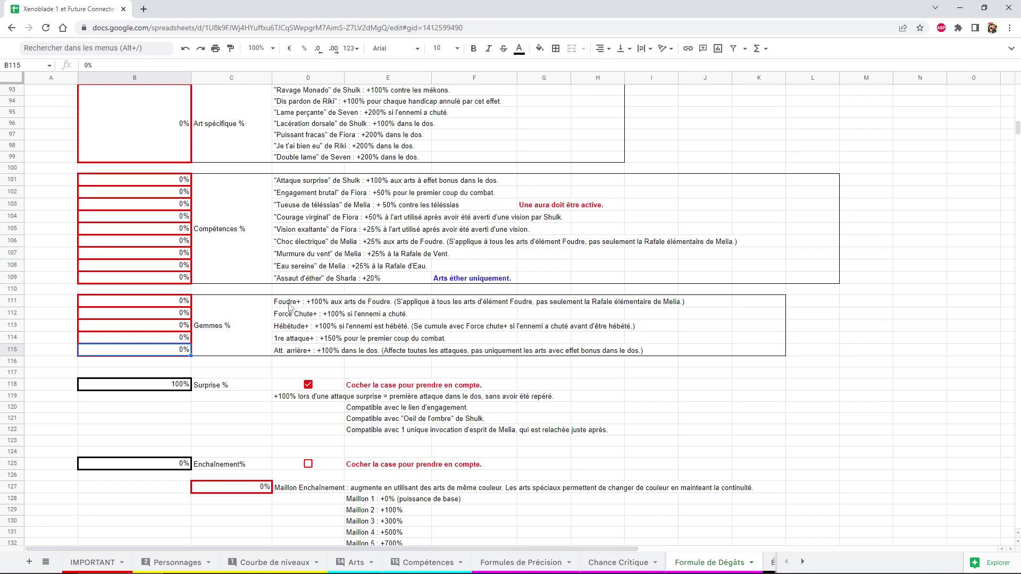
# Read the Foudre+, Force Chute+ and remaining gem descriptions in the Gemmes % block.
pyautogui.click(289, 304)
pyautogui.click(287, 316)
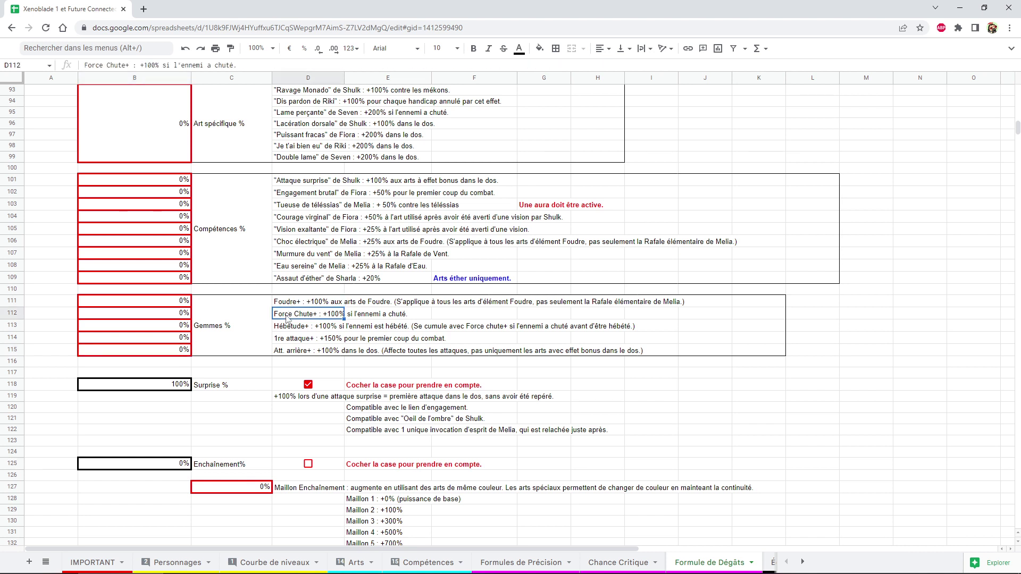
pyautogui.moveTo(334, 349); pyautogui.dragTo(332, 319)
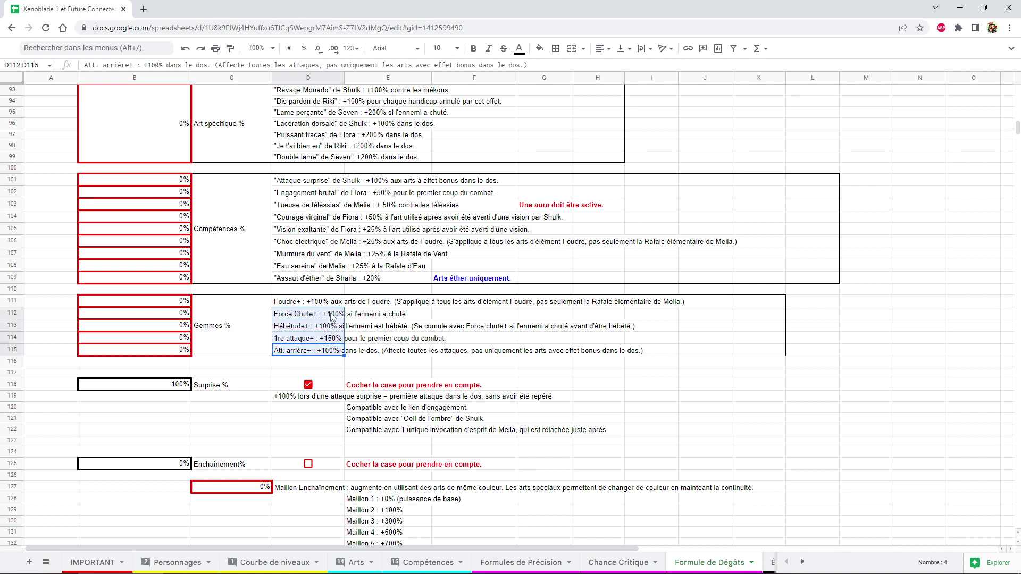
pyautogui.click(250, 330)
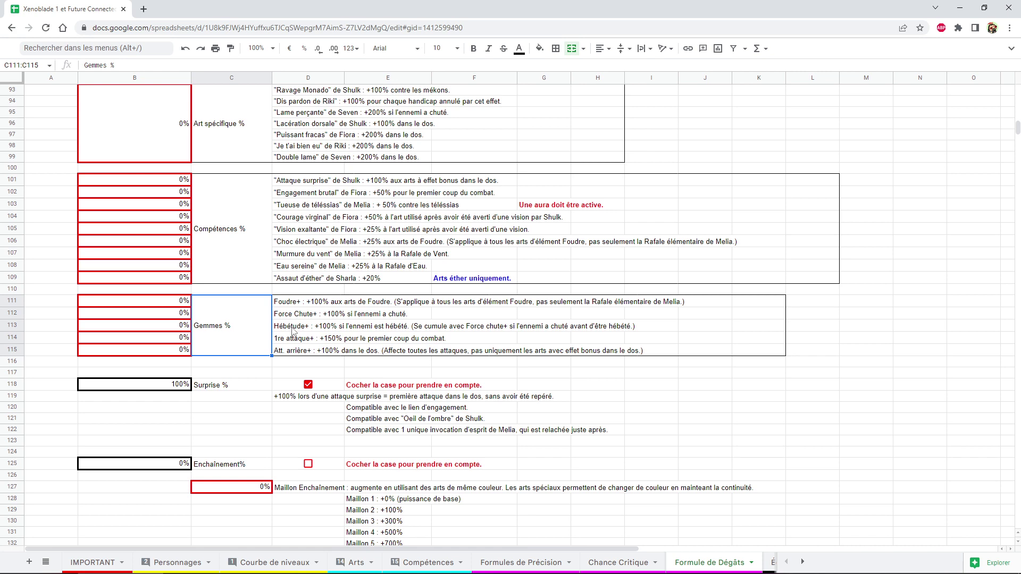
# Enter 100% for the Att. arrière+ gem in B115, leaving the other four gems at 0%.
pyautogui.scroll(5, 292, 332)
pyautogui.scroll(6, 213, 335)
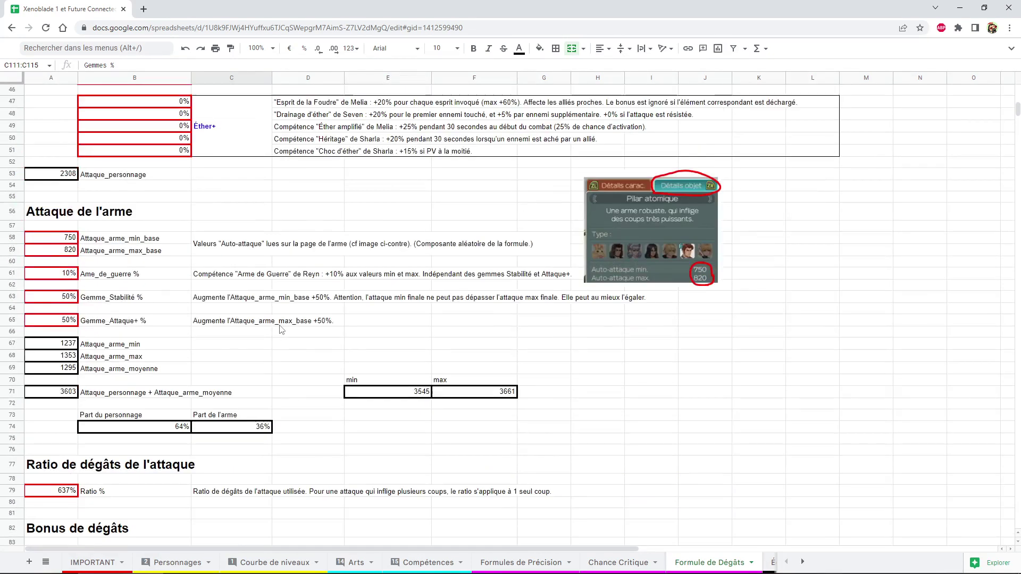
pyautogui.scroll(1, 133, 340)
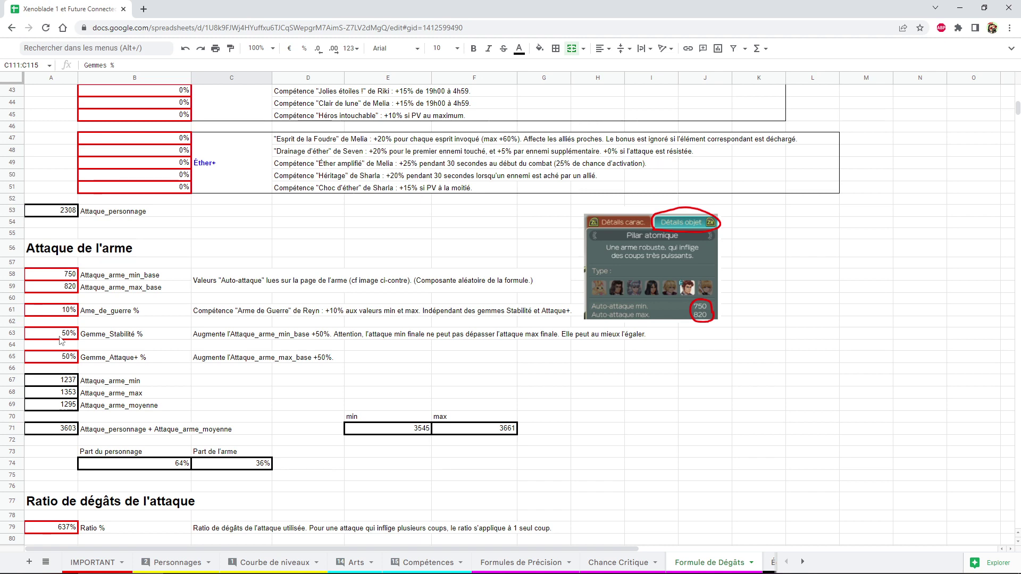
pyautogui.scroll(-4, 62, 340)
pyautogui.scroll(-4, 61, 341)
pyautogui.scroll(-4, 61, 341)
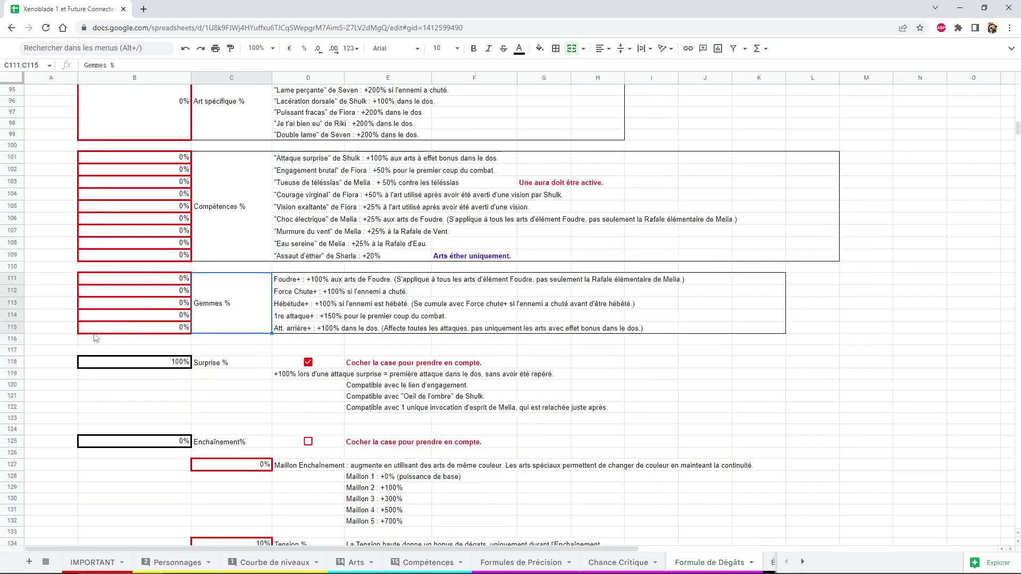
pyautogui.click(179, 315)
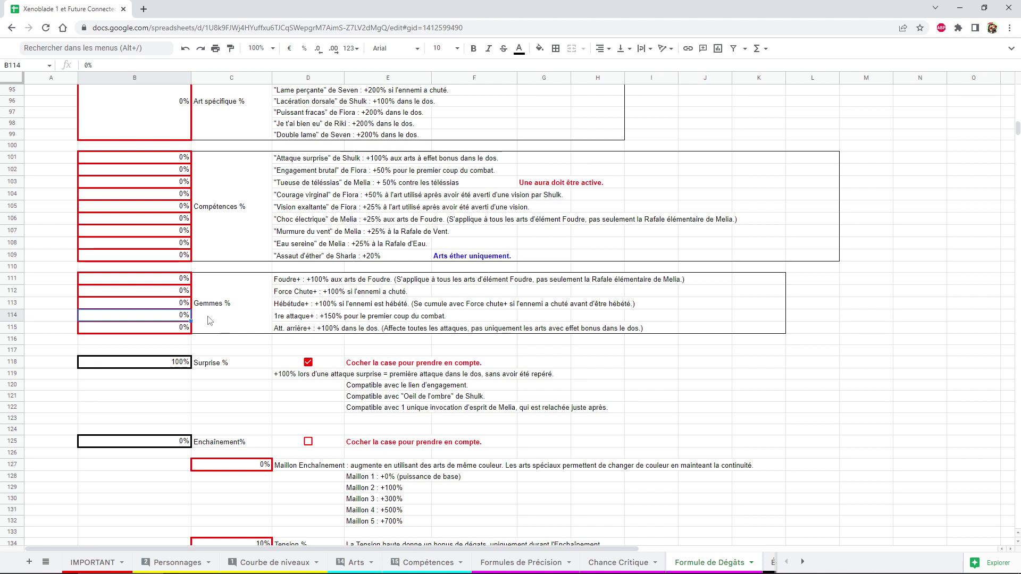
pyautogui.click(153, 329)
pyautogui.write('100')
pyautogui.press('Return')
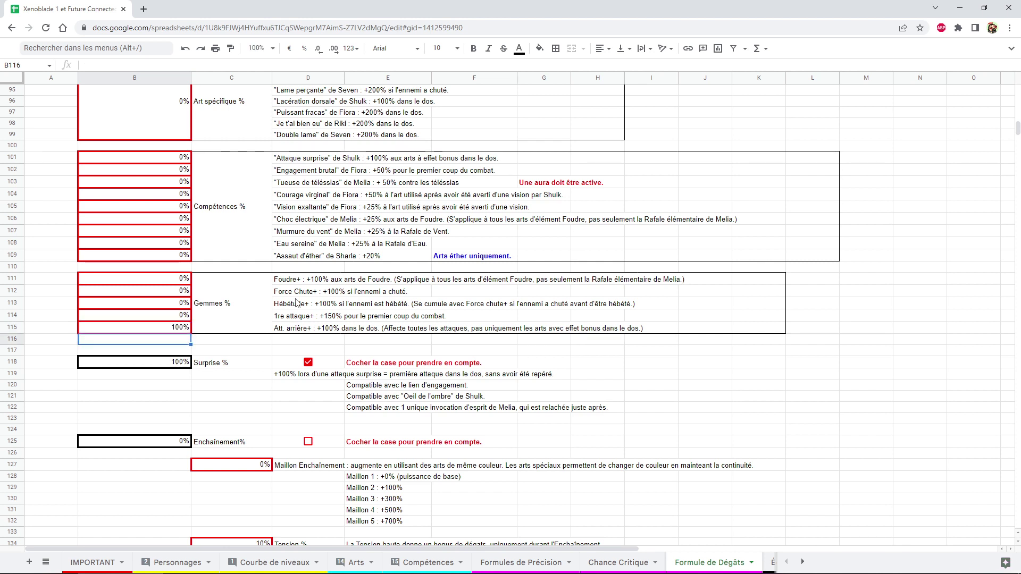
pyautogui.scroll(2, 260, 309)
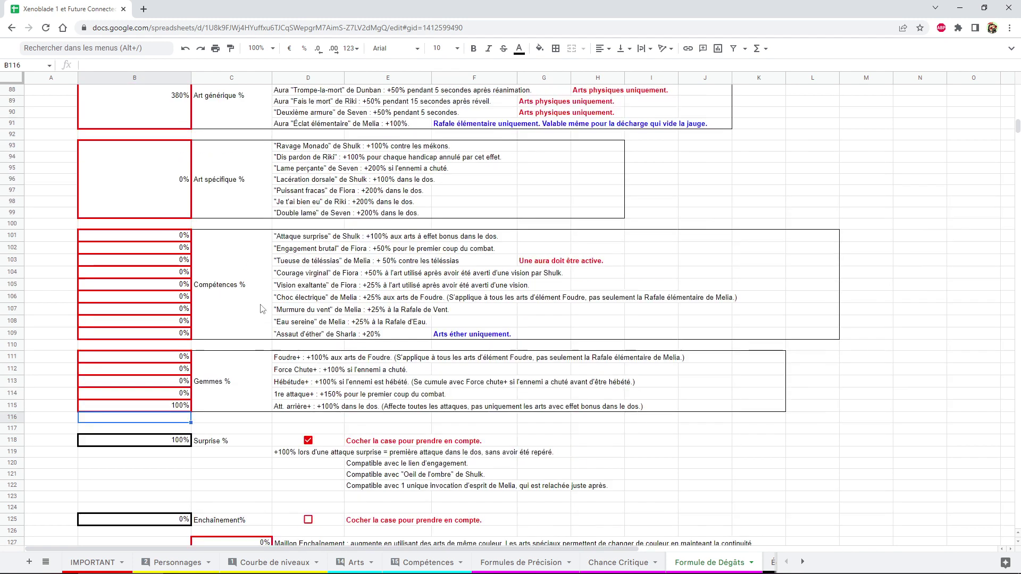
pyautogui.scroll(3, 260, 308)
pyautogui.scroll(-4, 261, 308)
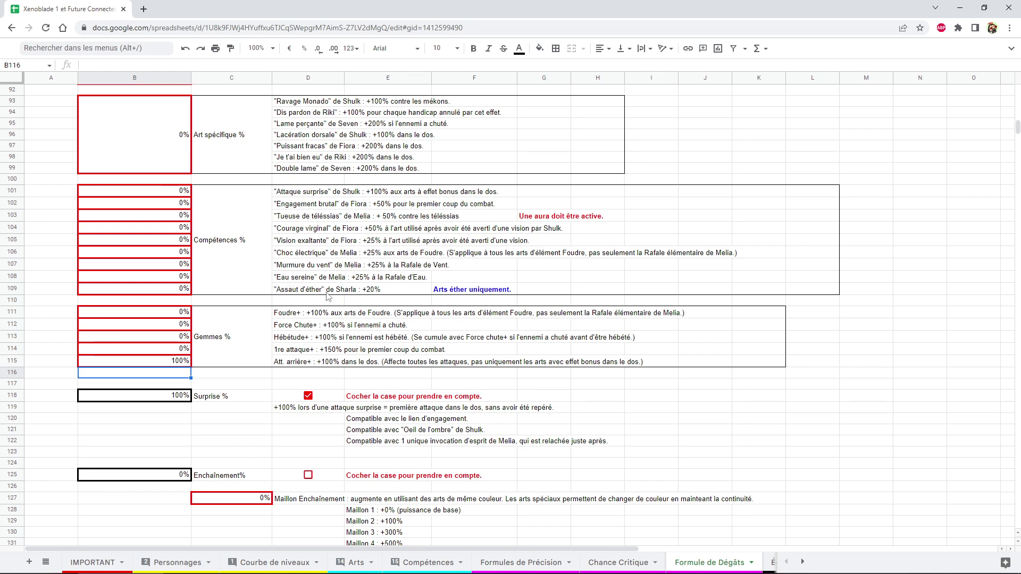
pyautogui.scroll(1, 336, 295)
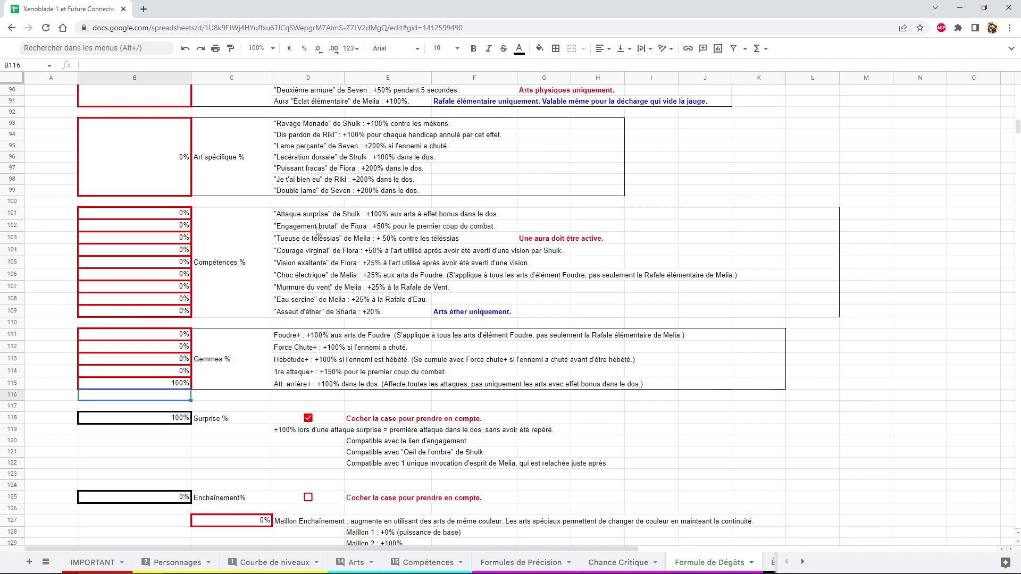
pyautogui.scroll(-1, 318, 230)
pyautogui.scroll(-3, 276, 239)
pyautogui.scroll(-2, 228, 253)
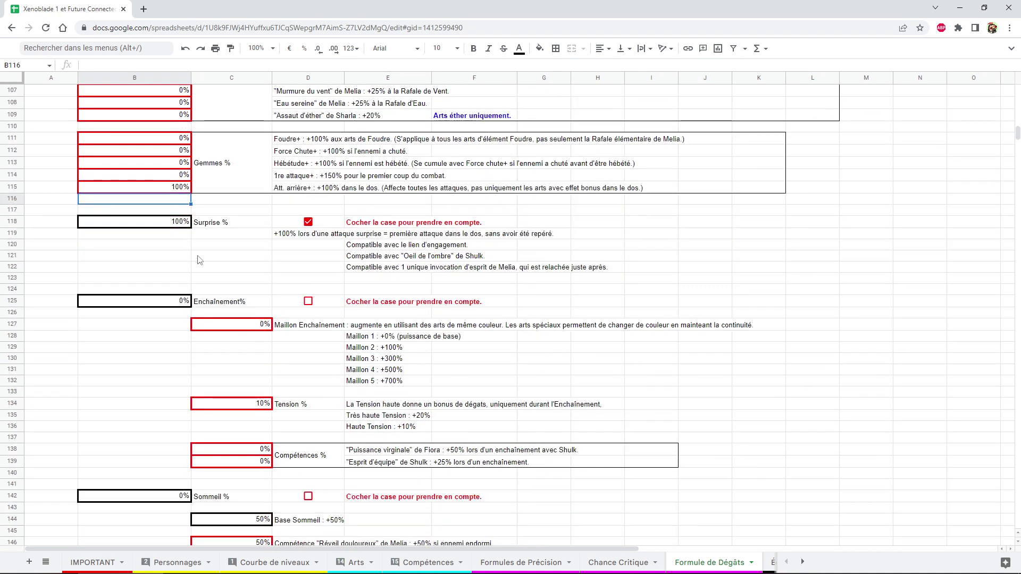
pyautogui.scroll(-2, 181, 239)
pyautogui.scroll(-3, 178, 236)
pyautogui.scroll(3, 178, 237)
pyautogui.scroll(3, 178, 237)
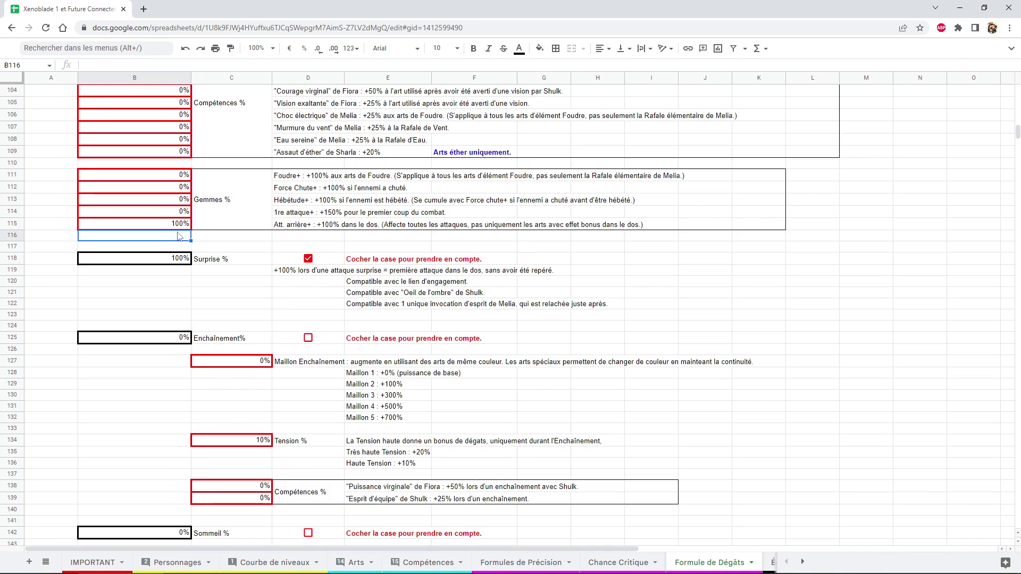
pyautogui.click(225, 273)
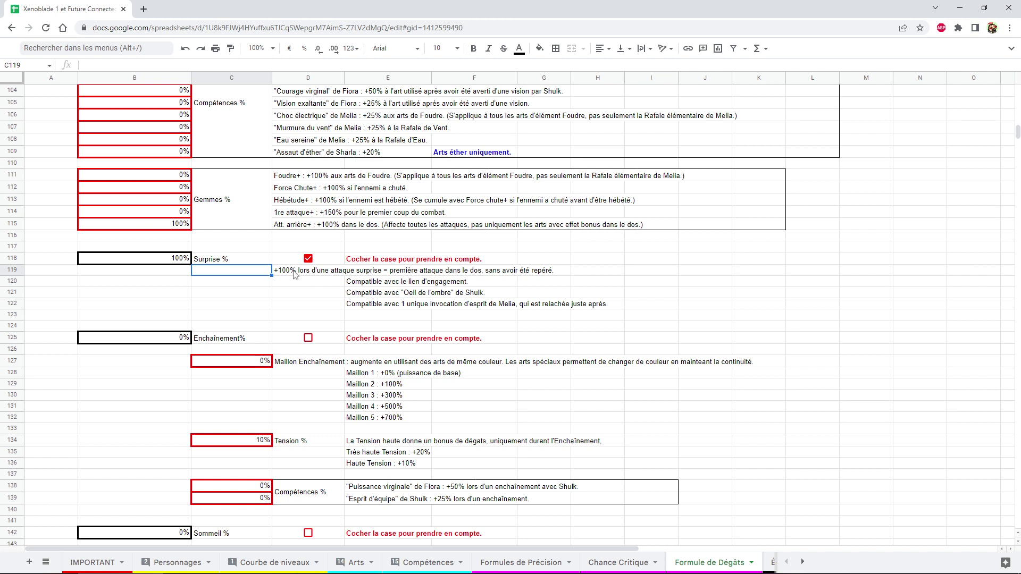
pyautogui.click(295, 272)
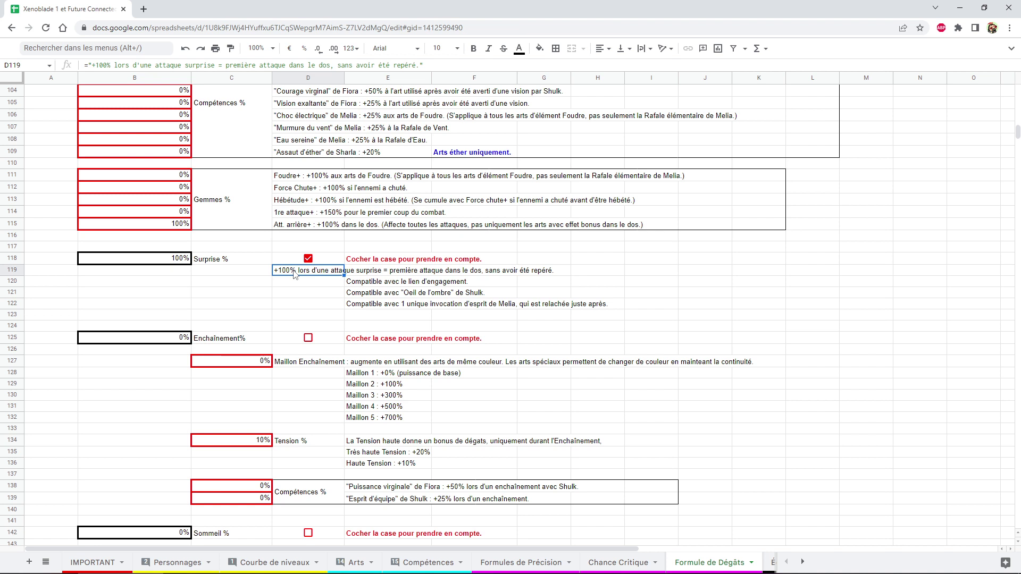
pyautogui.click(314, 292)
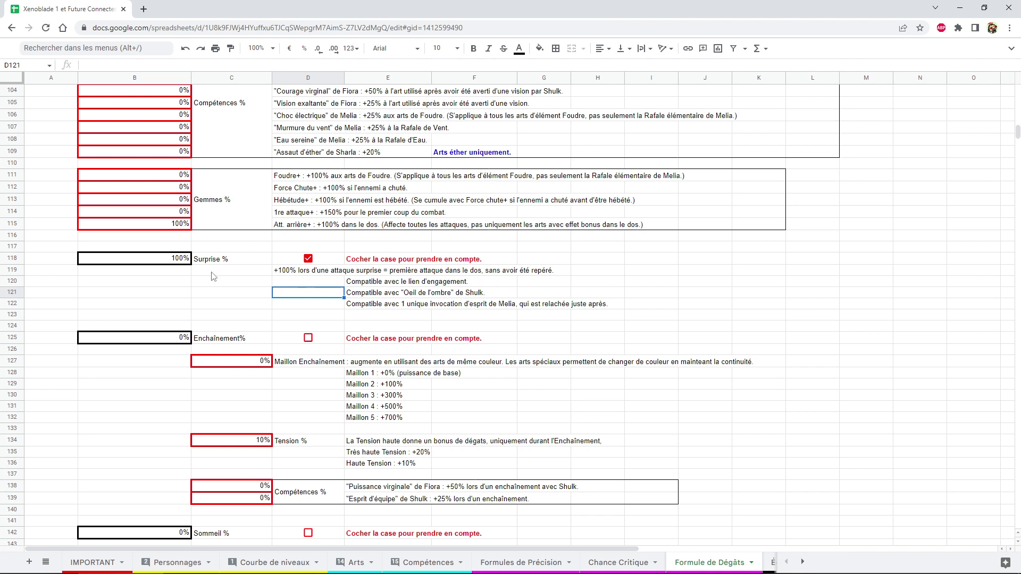
pyautogui.click(184, 260)
pyautogui.click(171, 279)
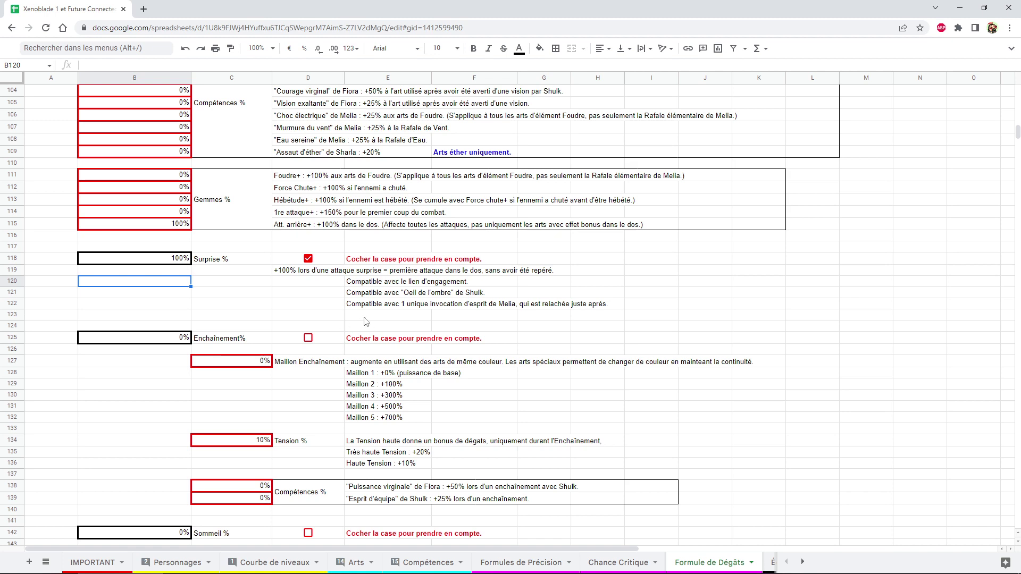
pyautogui.scroll(3, 338, 290)
pyautogui.scroll(3, 338, 289)
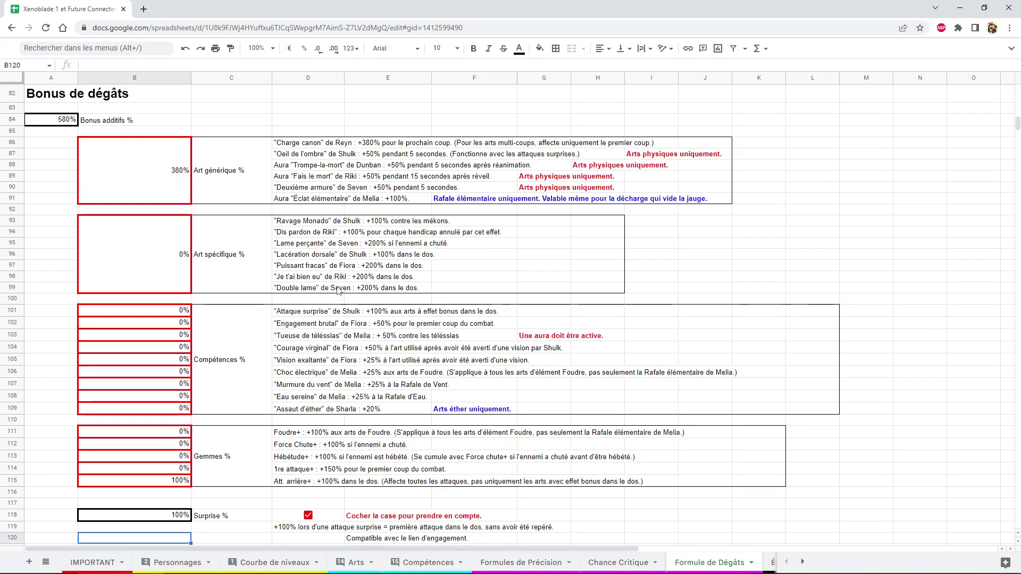
pyautogui.click(292, 143)
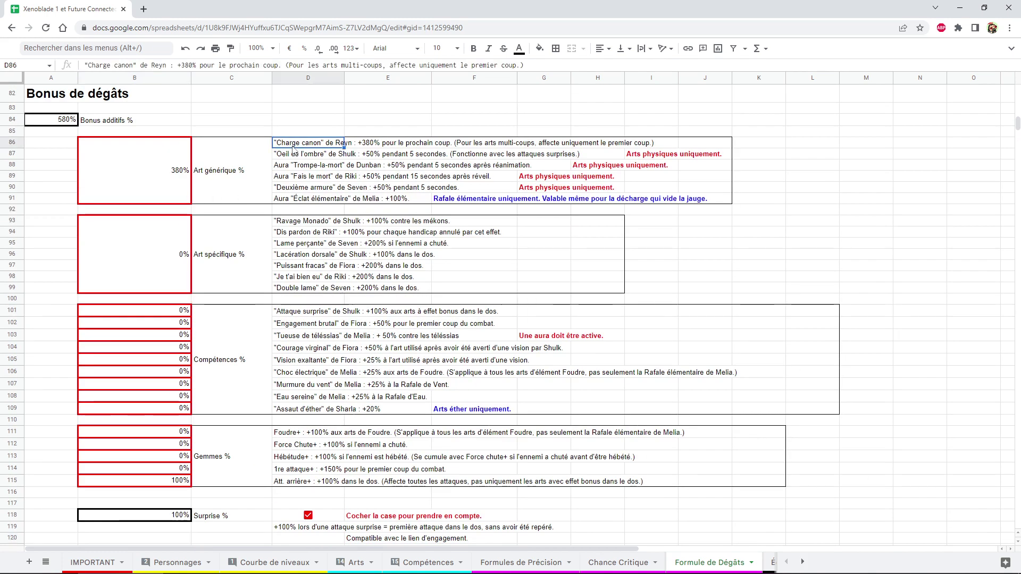
pyautogui.click(317, 186)
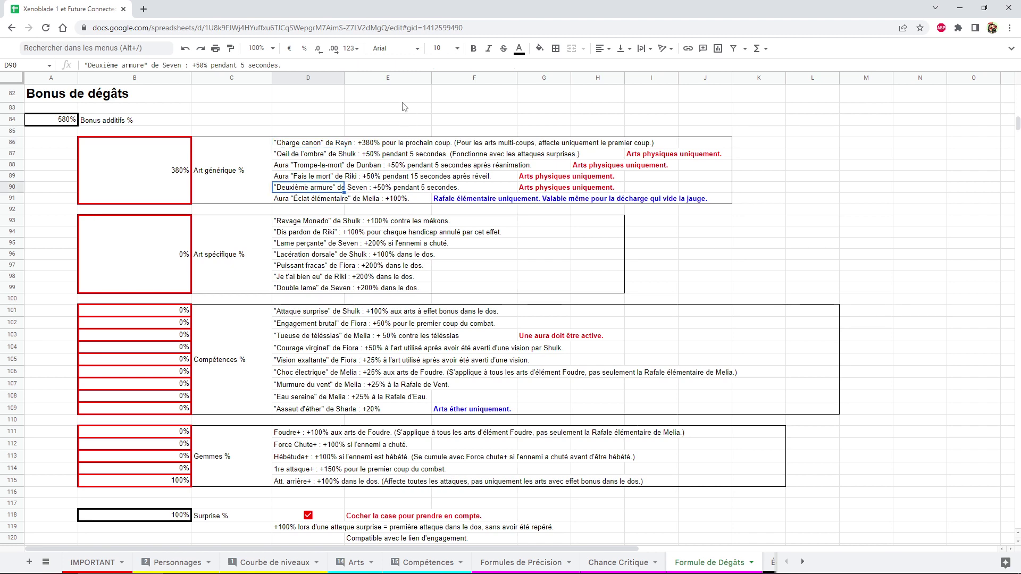
pyautogui.scroll(-4, 207, 274)
pyautogui.scroll(-1, 207, 274)
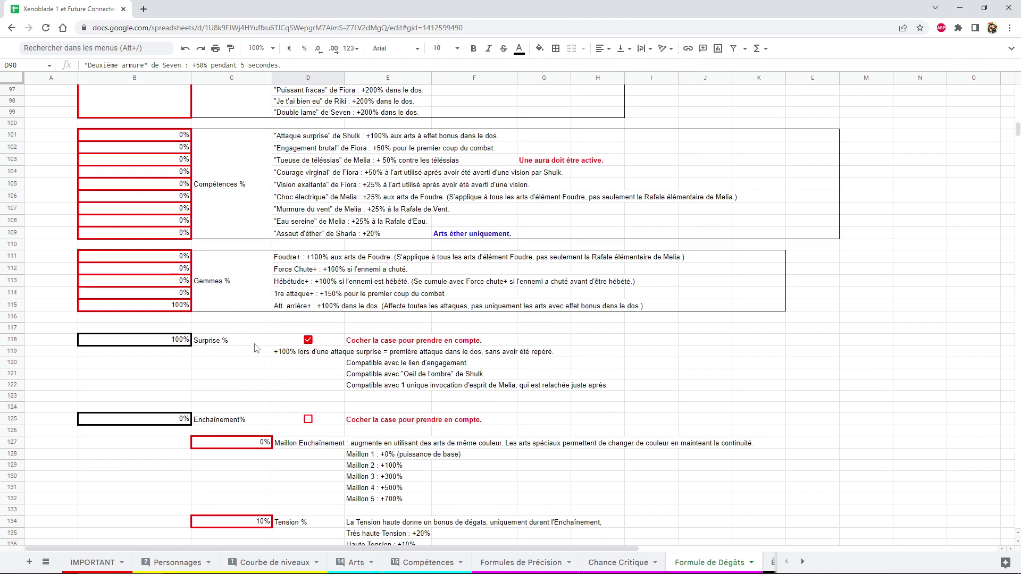
pyautogui.click(423, 379)
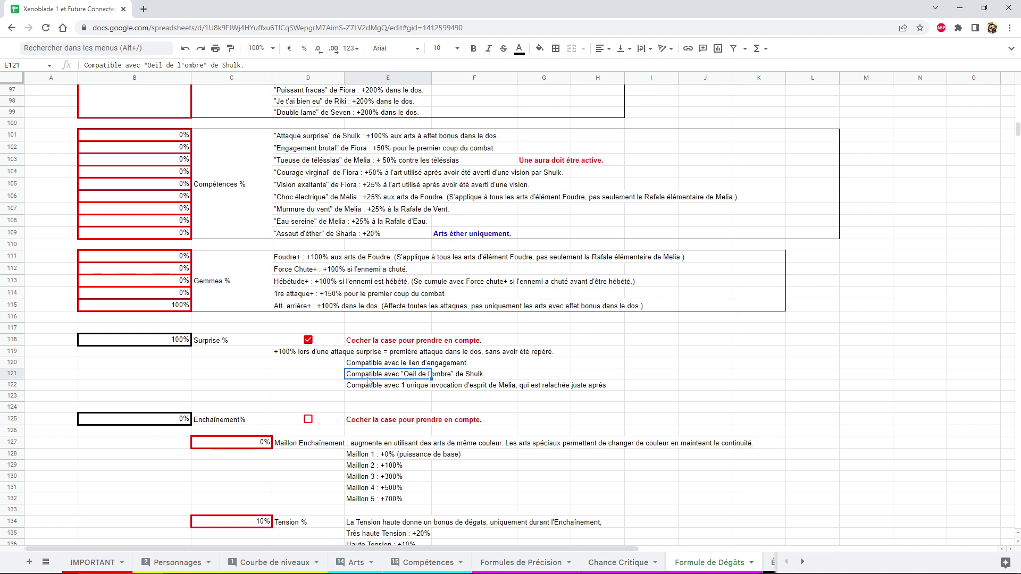
pyautogui.scroll(4, 368, 381)
pyautogui.scroll(1, 340, 341)
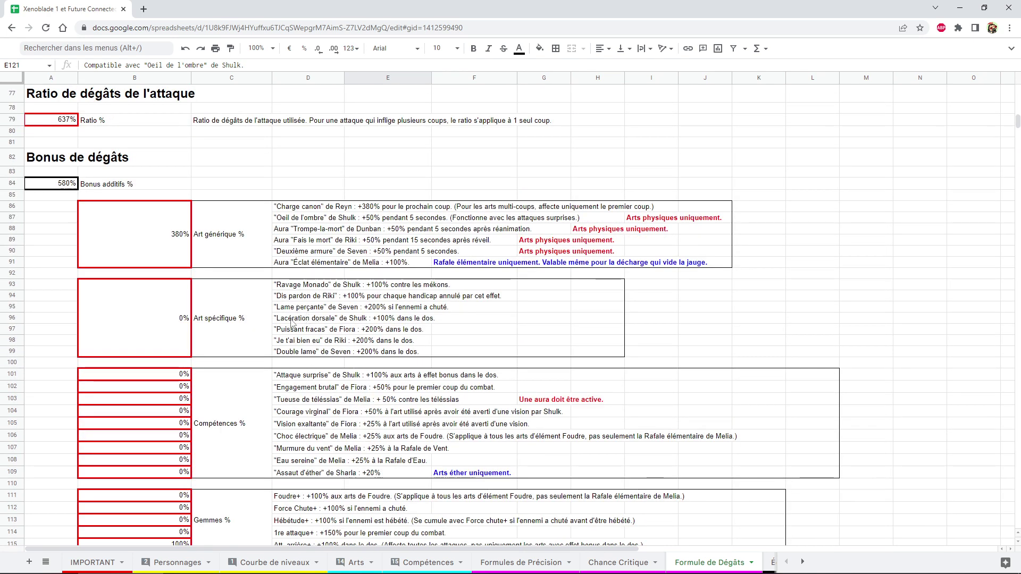
pyautogui.scroll(-3, 299, 322)
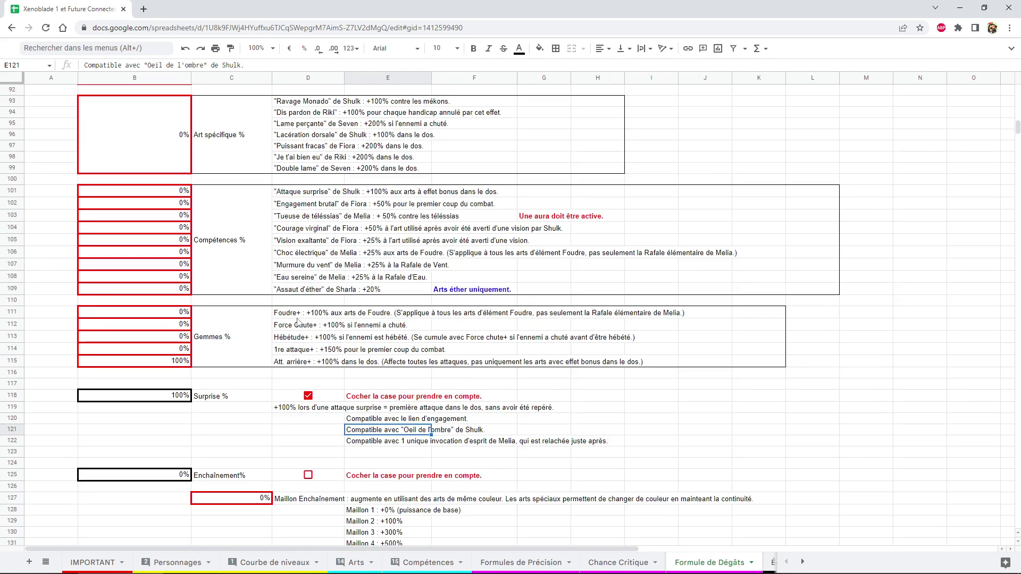
pyautogui.scroll(-3, 299, 322)
pyautogui.scroll(-2, 299, 323)
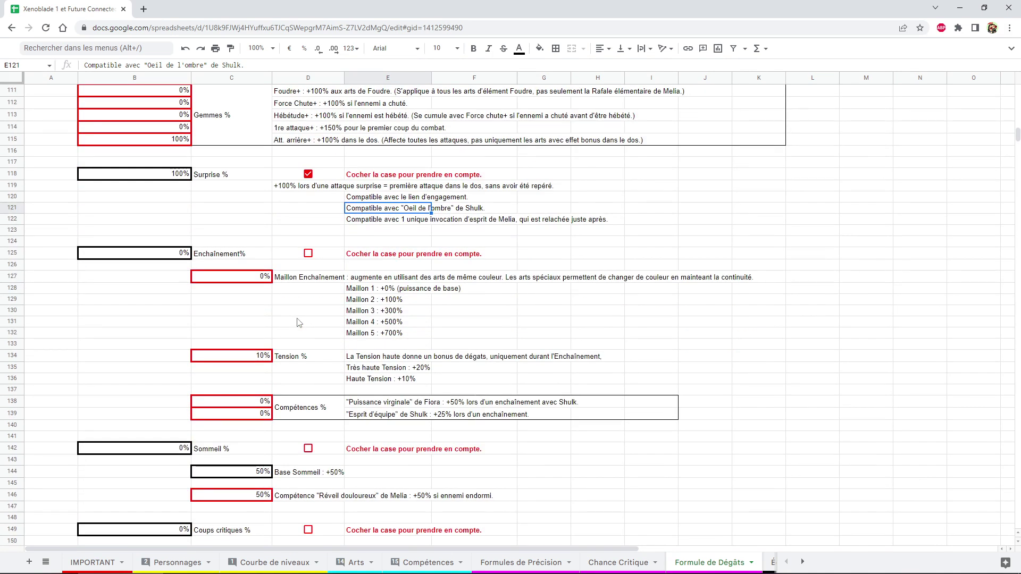
pyautogui.scroll(-2, 299, 323)
pyautogui.scroll(2, 299, 323)
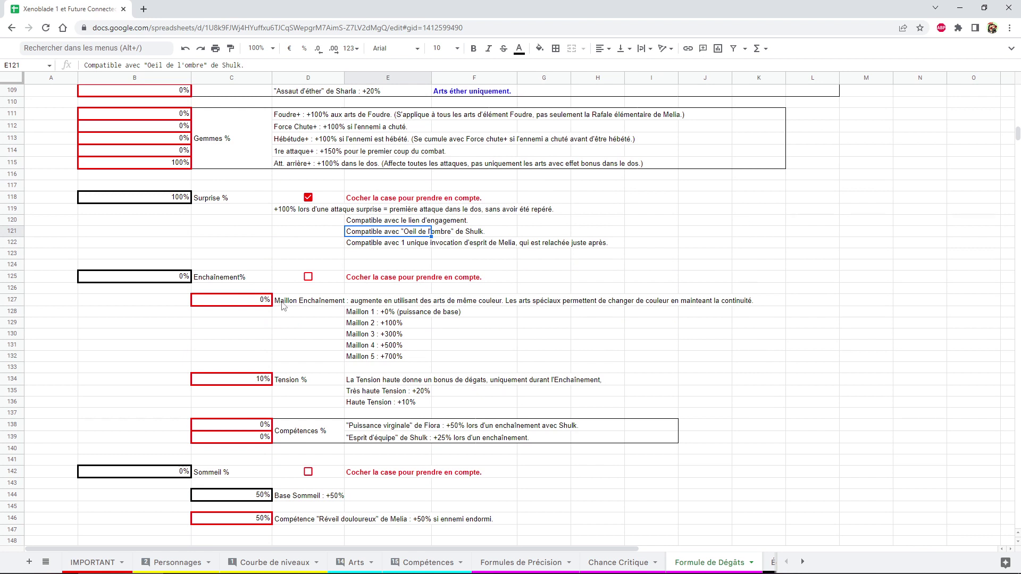
pyautogui.click(376, 244)
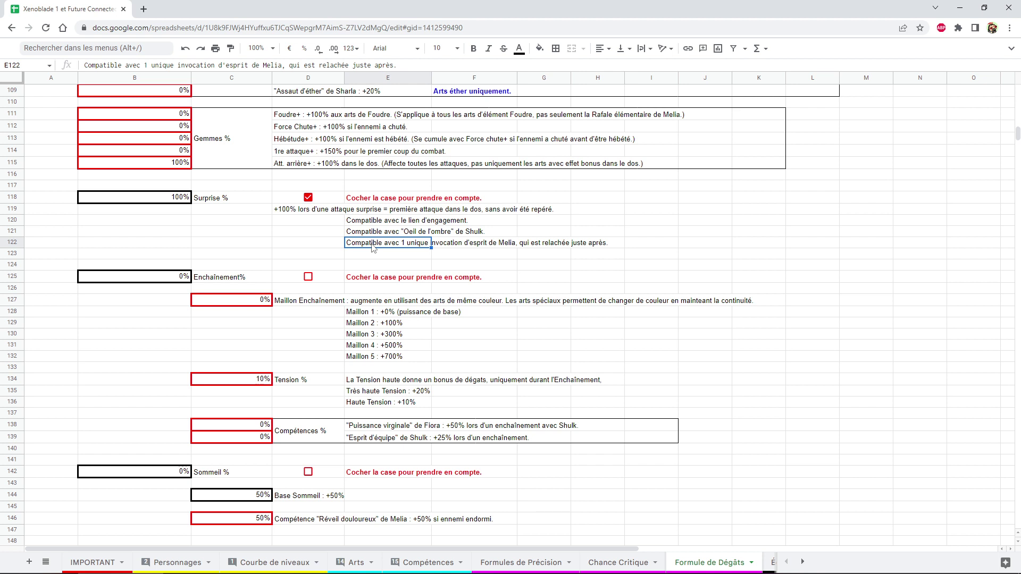
# Untick the Surprise box in D118 and tick it again, showing Surprise % switch between 0% and 100%.
pyautogui.scroll(3, 369, 245)
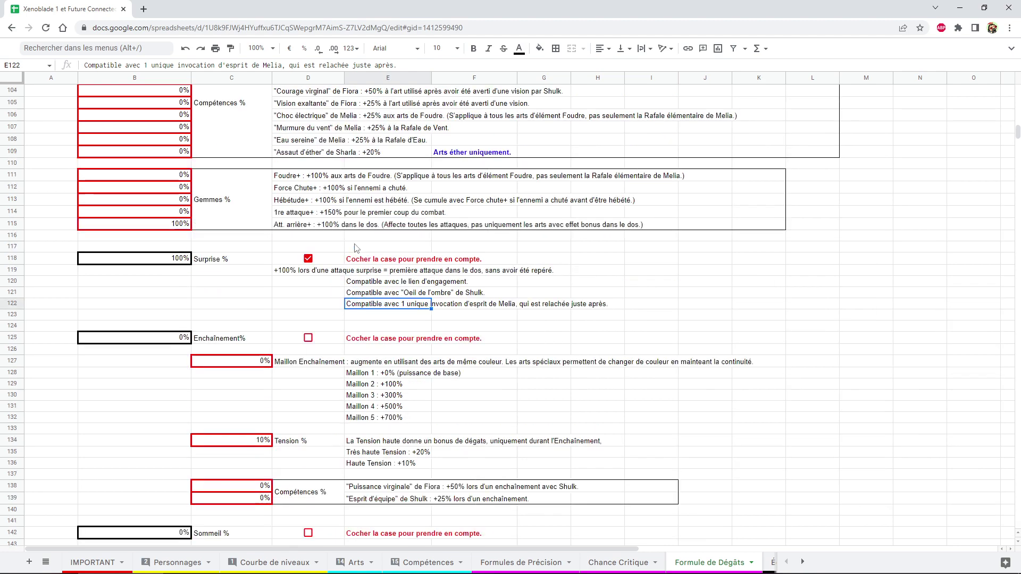
pyautogui.scroll(3, 362, 246)
pyautogui.scroll(2, 355, 247)
pyautogui.scroll(-4, 340, 247)
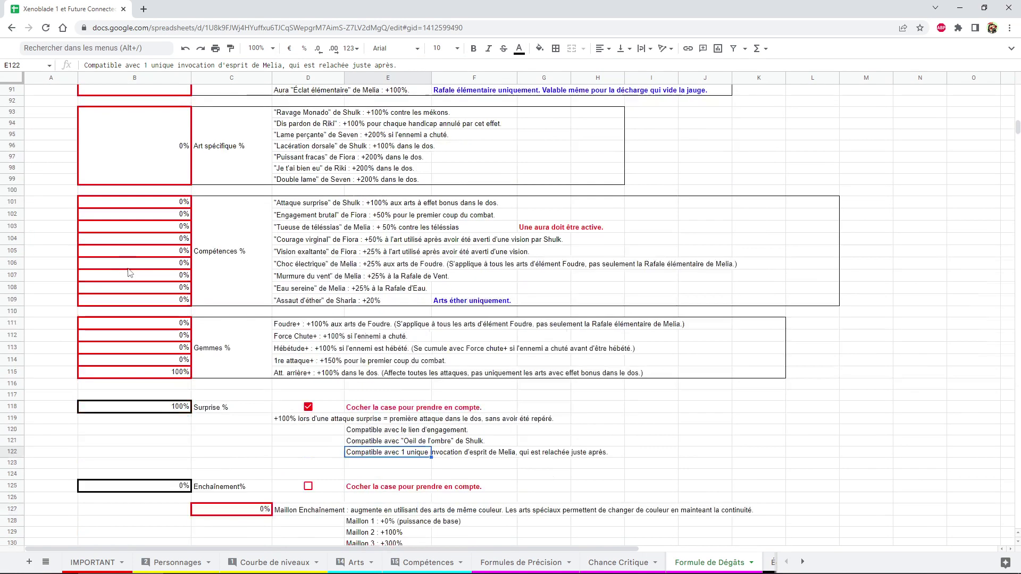
pyautogui.scroll(-4, 319, 248)
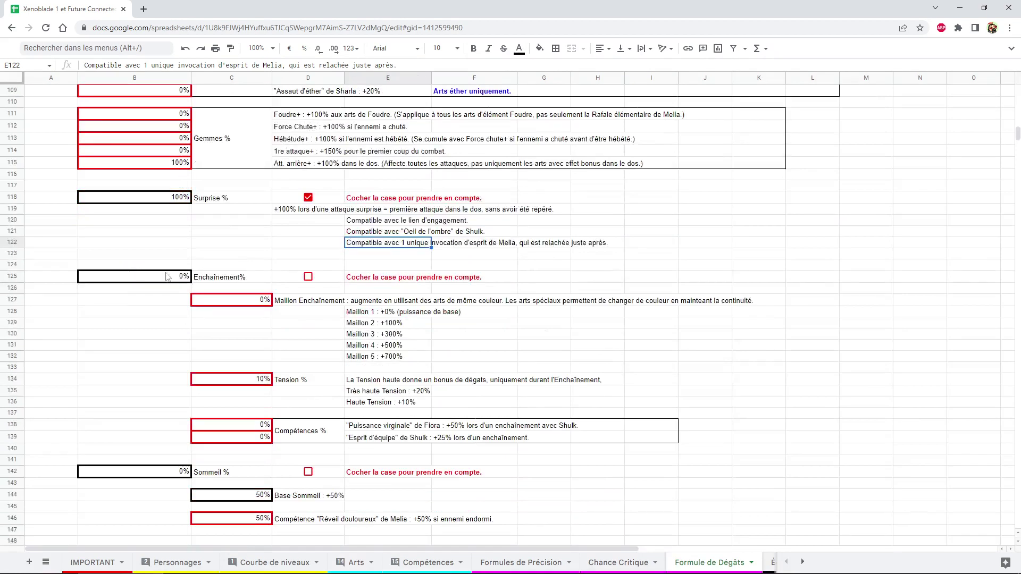
pyautogui.click(308, 198)
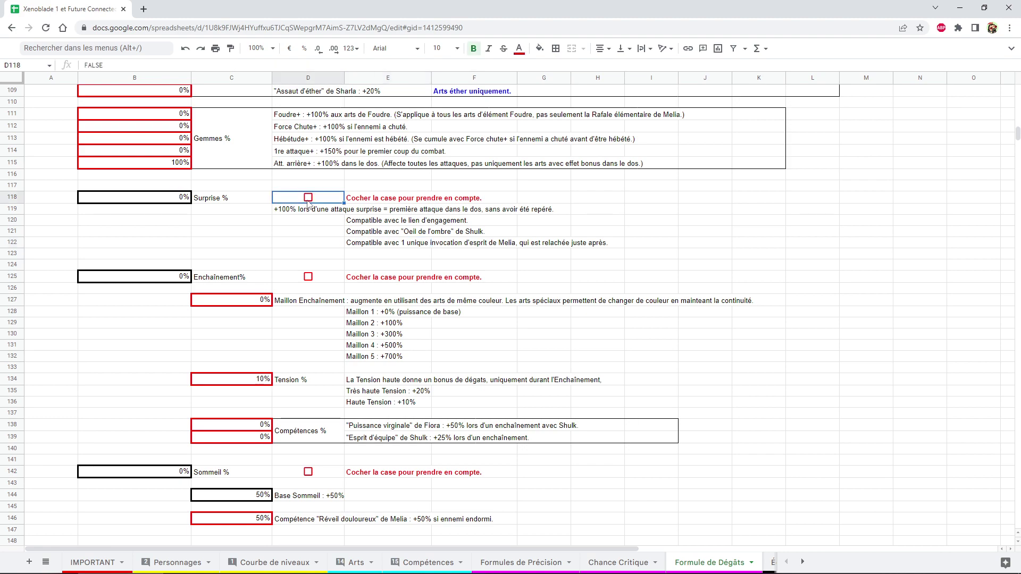
pyautogui.scroll(5, 308, 202)
pyautogui.scroll(5, 308, 202)
pyautogui.scroll(-5, 308, 202)
pyautogui.scroll(-5, 307, 205)
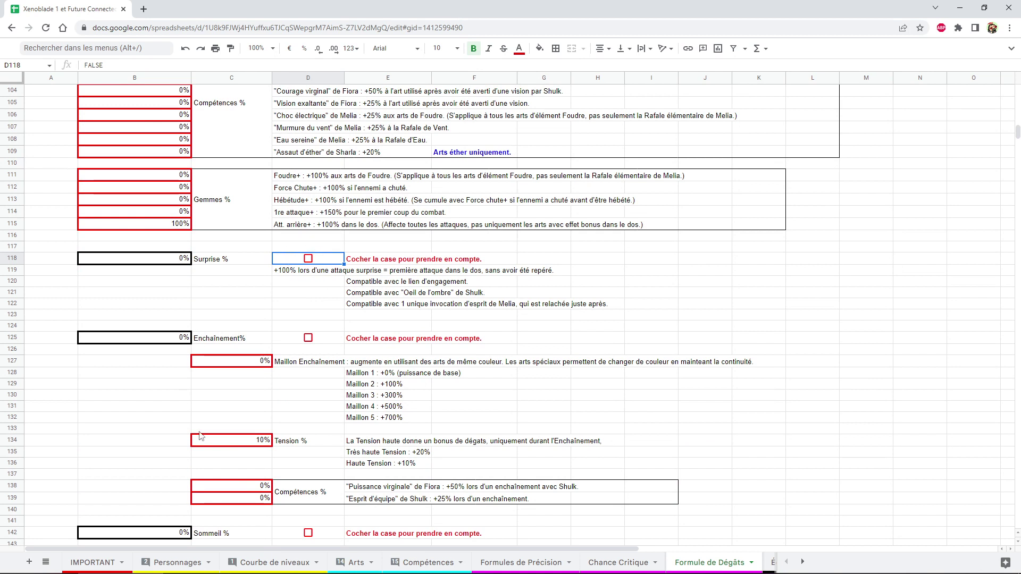
pyautogui.click(309, 260)
# Toggle Surprise off and on once more beside its reminder note, leaving it unticked at 0%.
pyautogui.scroll(5, 125, 265)
pyautogui.scroll(5, 125, 264)
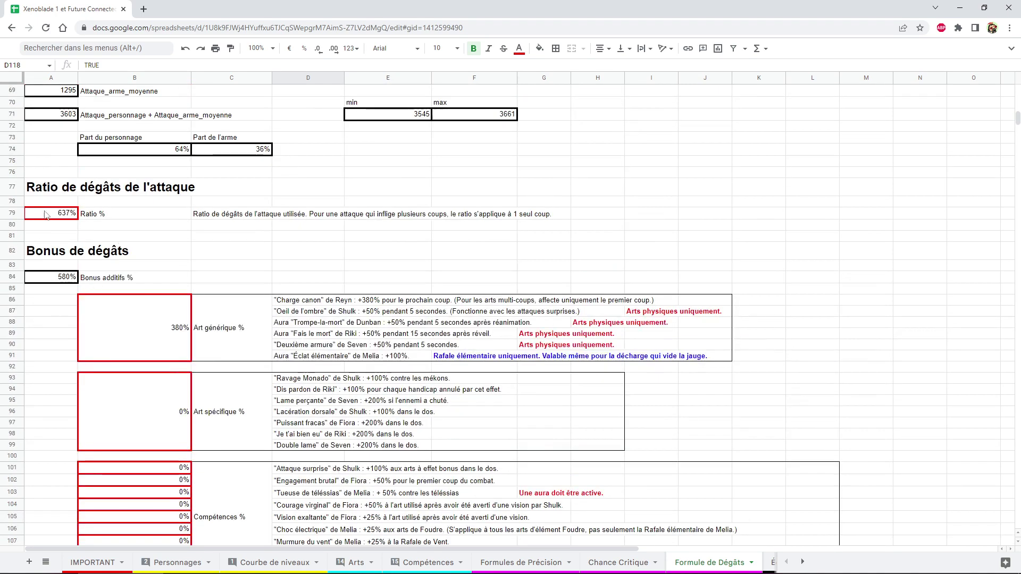
pyautogui.scroll(-5, 101, 287)
pyautogui.scroll(-5, 141, 287)
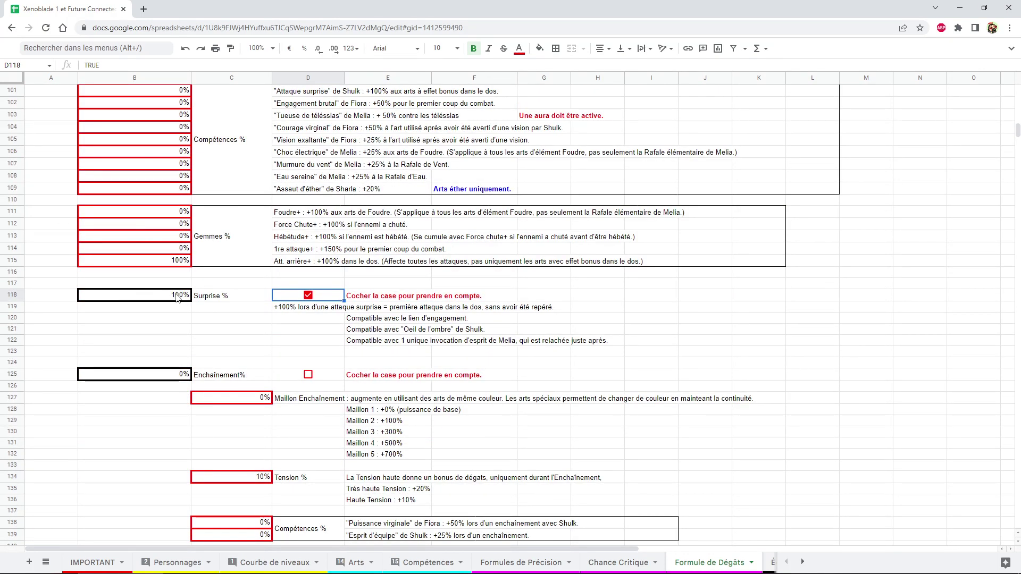
pyautogui.click(308, 297)
pyautogui.click(389, 301)
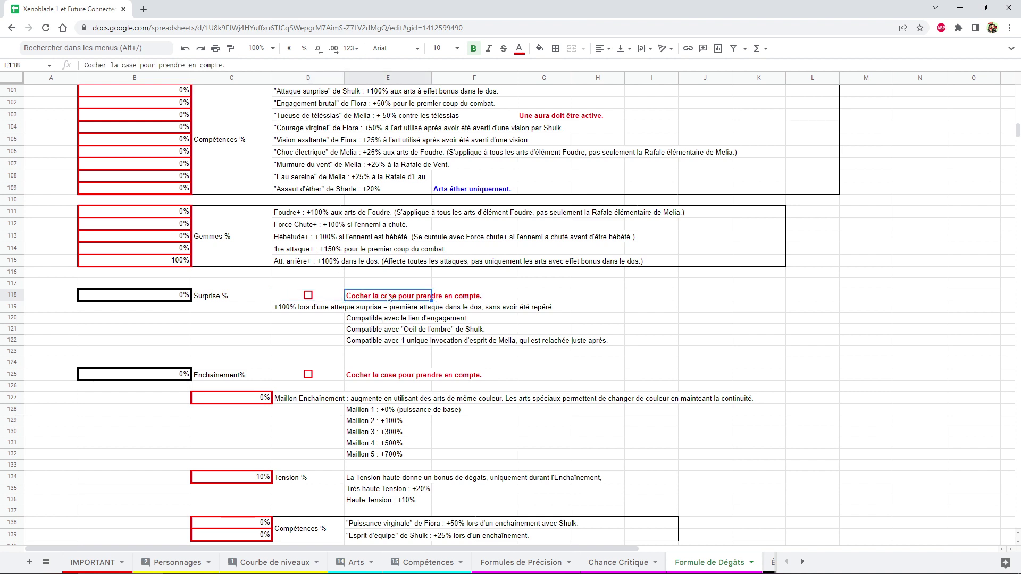
pyautogui.click(308, 296)
pyautogui.click(308, 296)
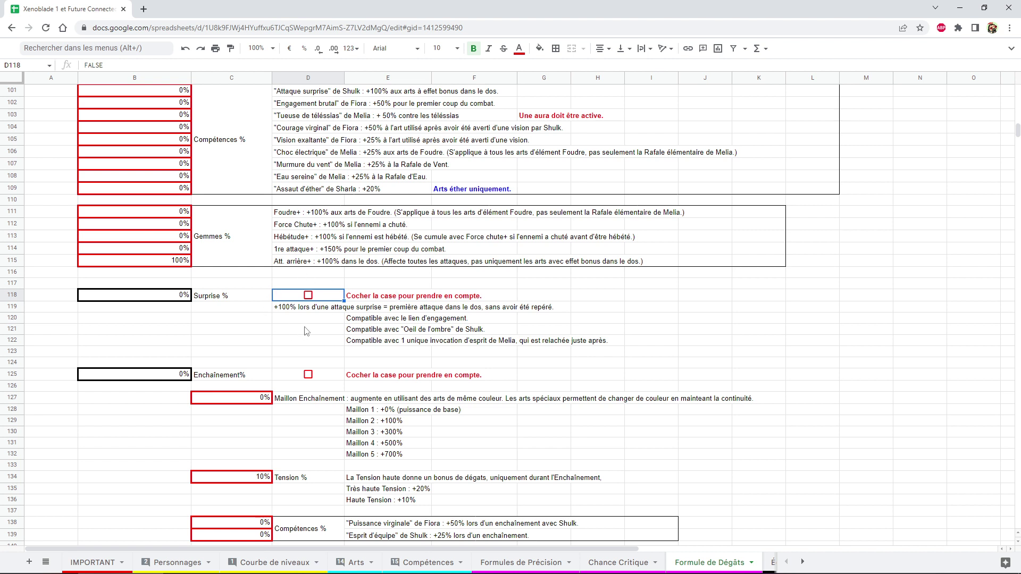
pyautogui.scroll(-1, 144, 340)
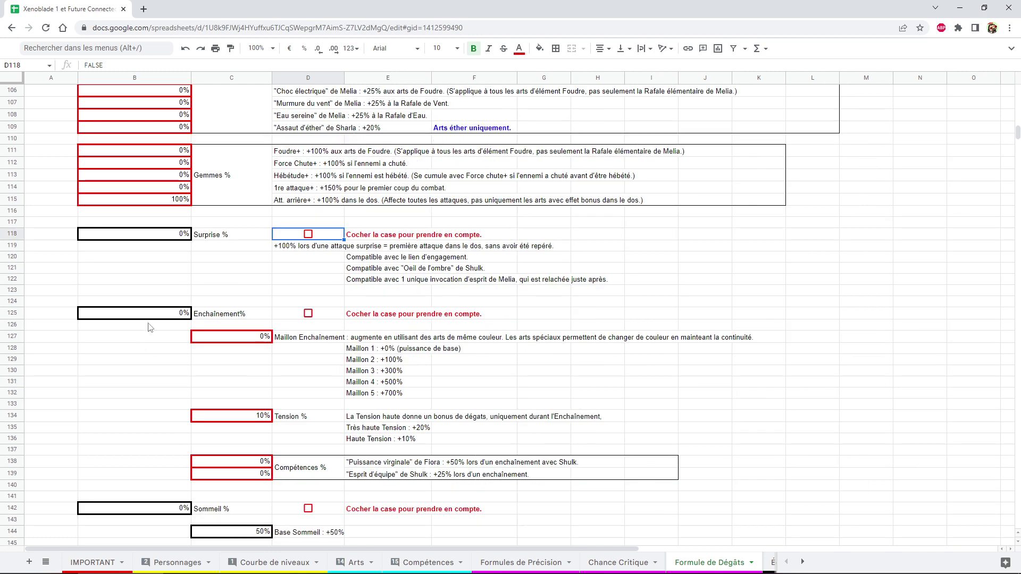
pyautogui.scroll(-1, 148, 327)
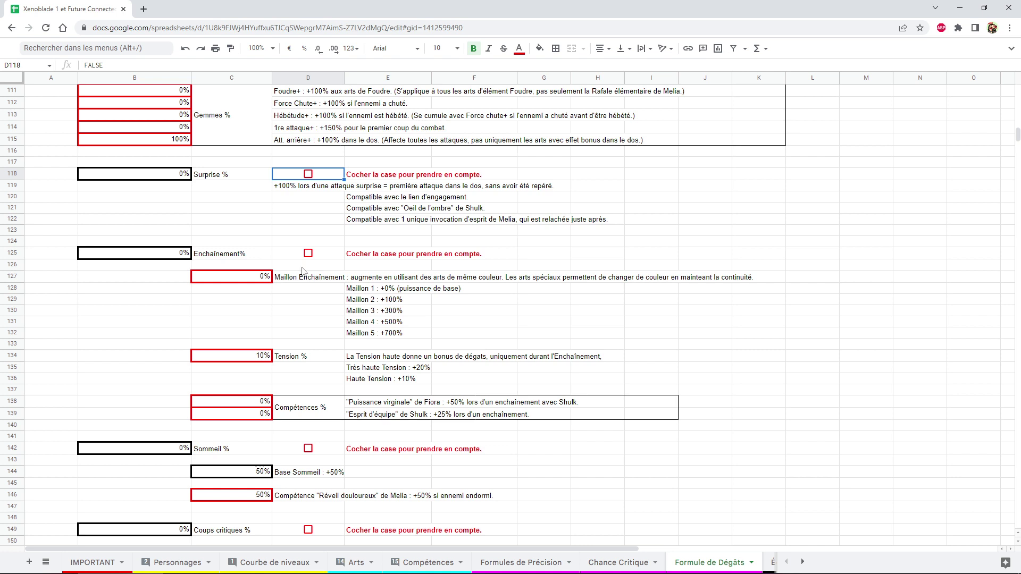
# Insert ' (MAX)' into the E132 note so it reads 'Maillon 5 (MAX) : +700%'.
pyautogui.click(383, 291)
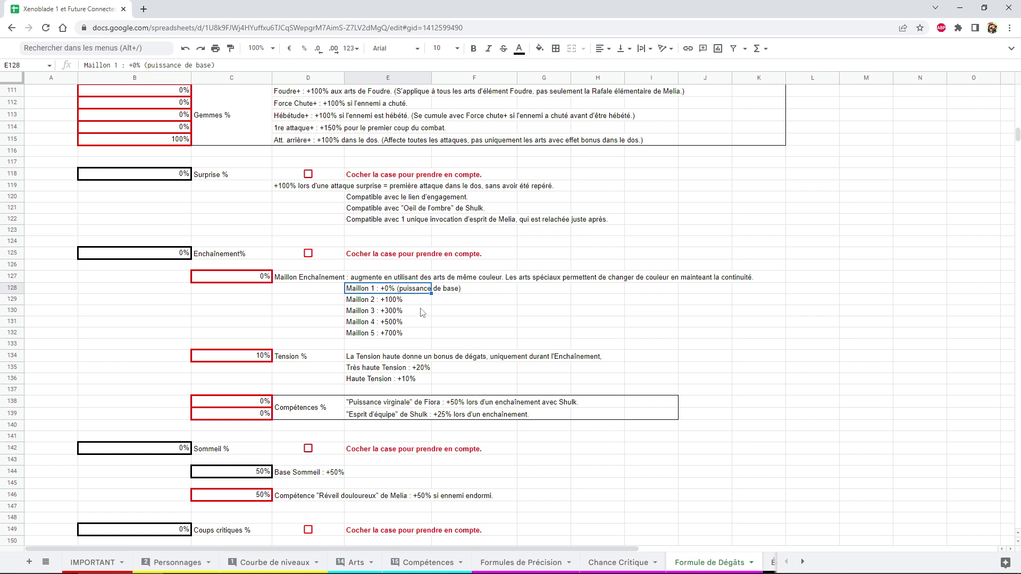
pyautogui.click(361, 333)
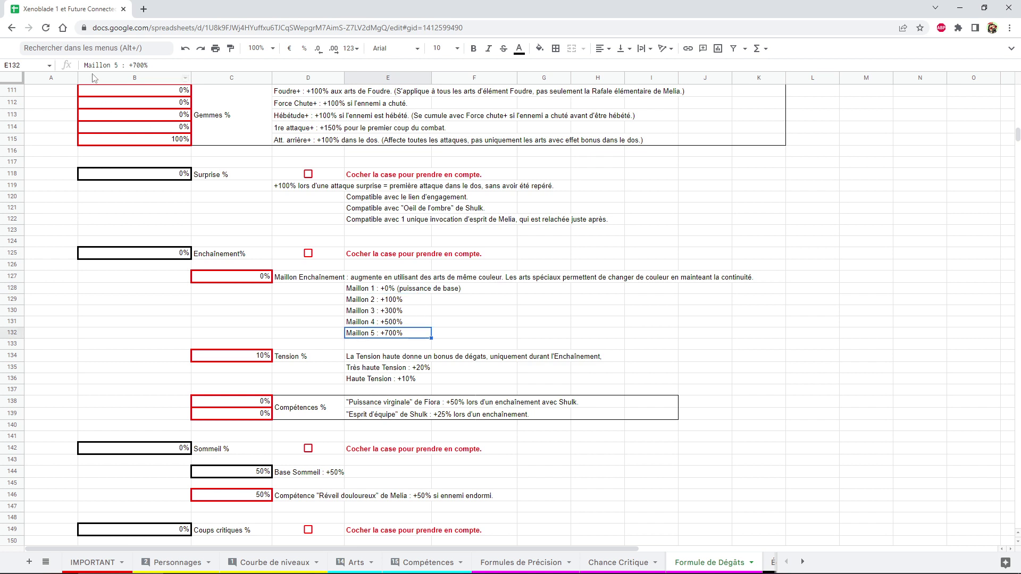
pyautogui.click(120, 64)
pyautogui.write('(MAX)')
pyautogui.press('Return')
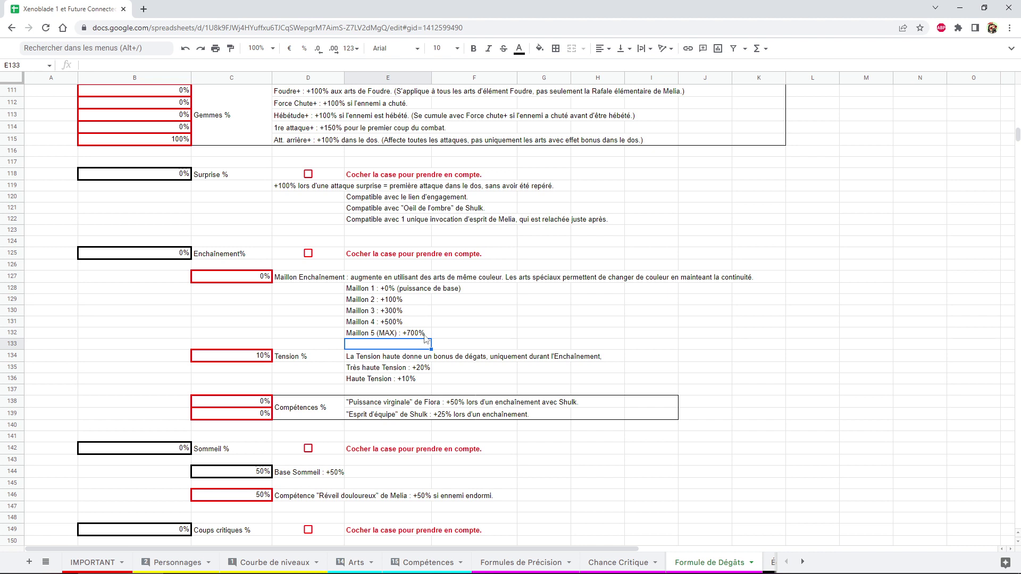
pyautogui.click(425, 335)
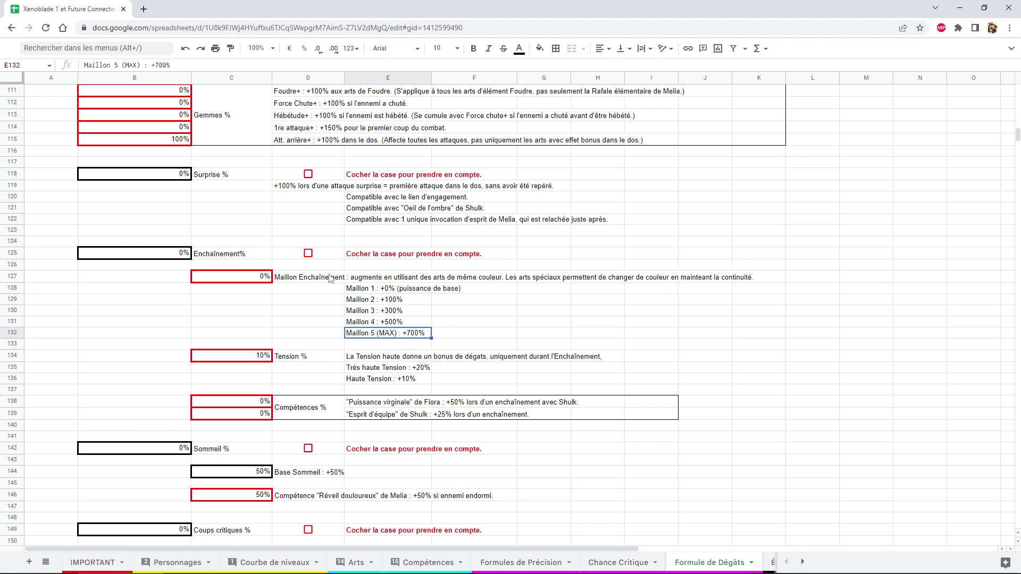
# Tick the Enchaînement bonus in D125 and enter 700% as the chain link value in C127.
pyautogui.click(310, 256)
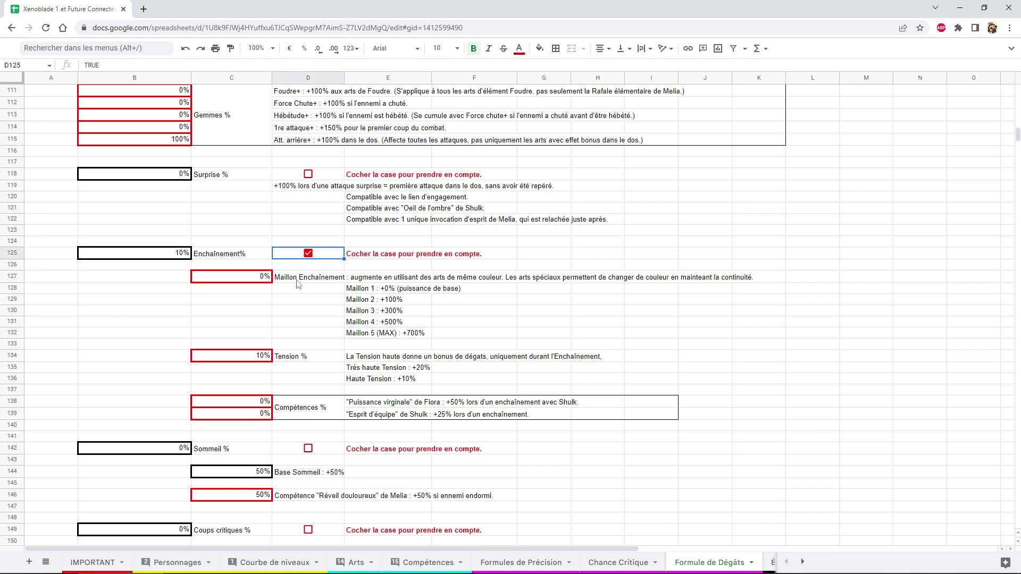
pyautogui.click(243, 282)
pyautogui.write('700')
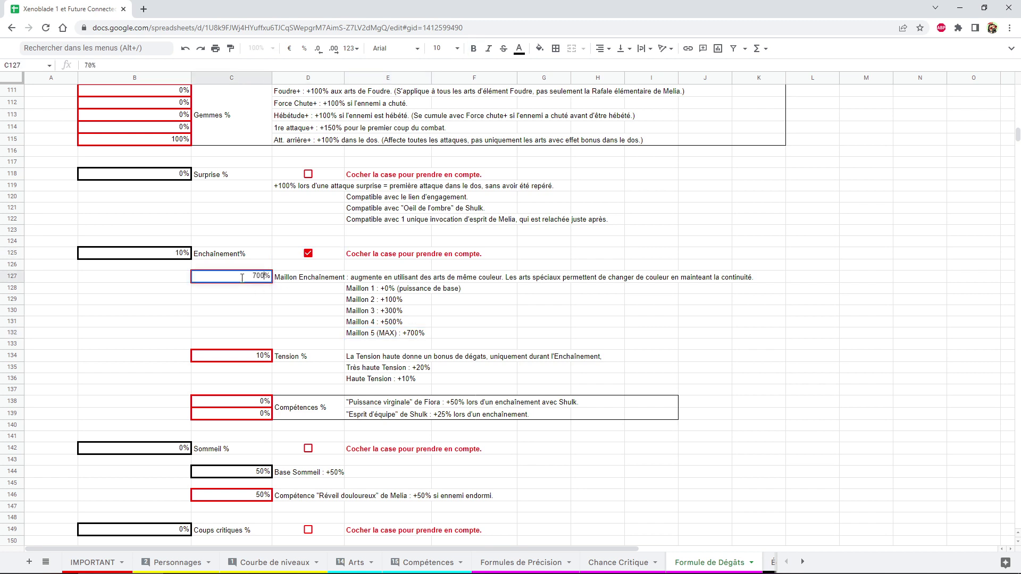
pyautogui.press('Return')
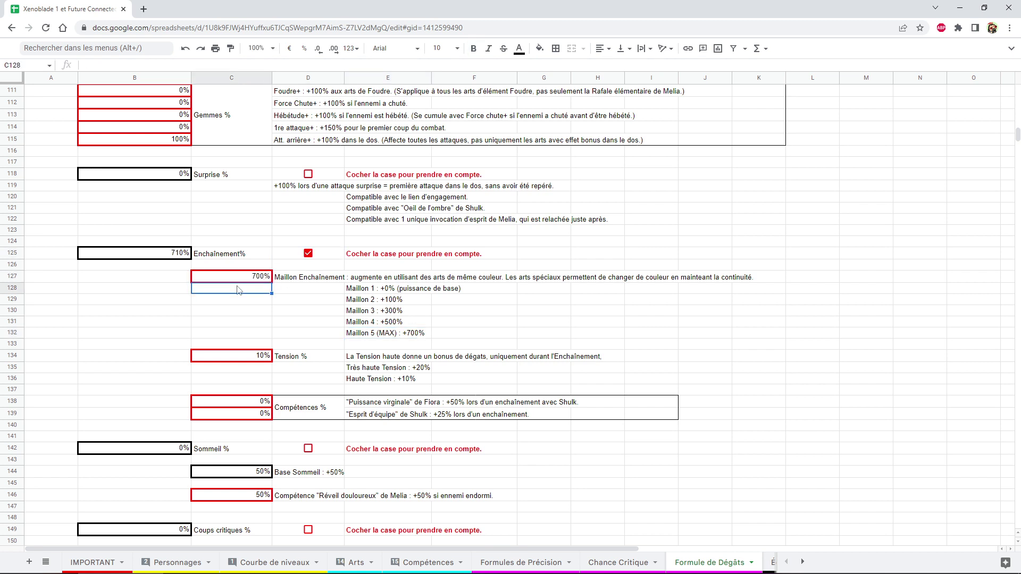
# Set Tension % in C134 to 20% for Très haute Tension, raising Enchaînement % to 720%.
pyautogui.scroll(-1, 238, 290)
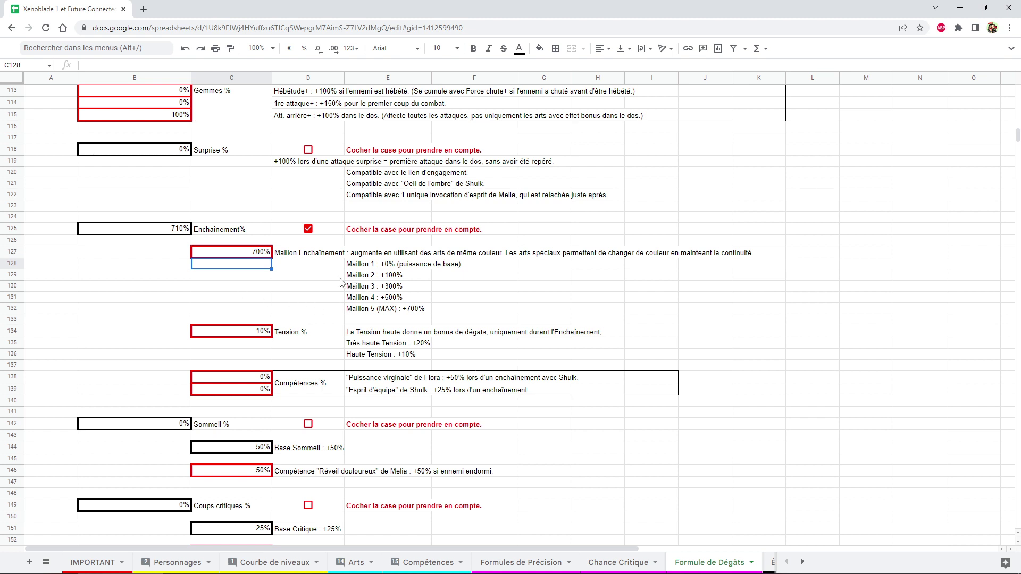
pyautogui.scroll(-3, 328, 285)
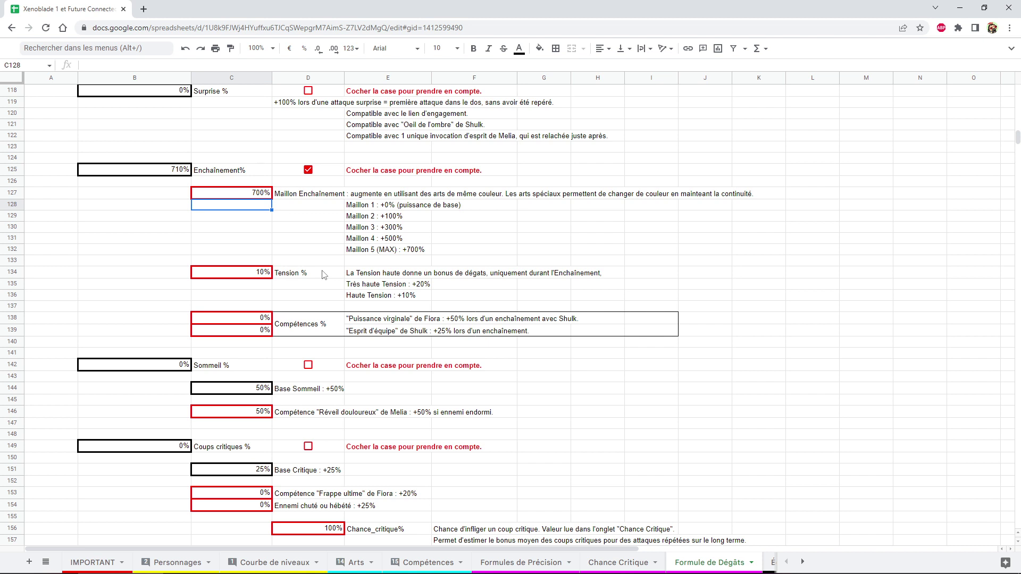
pyautogui.click(389, 286)
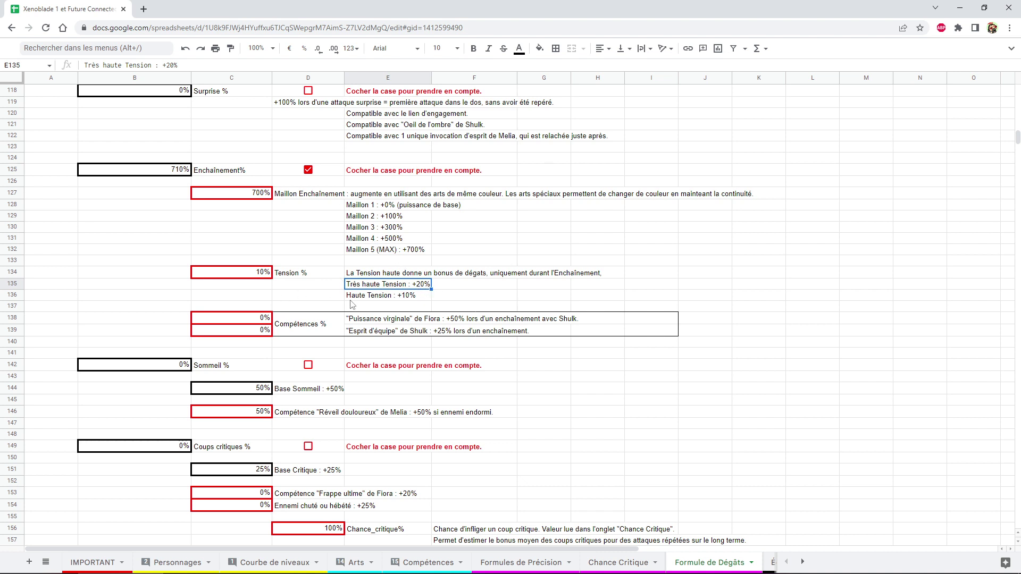
pyautogui.click(266, 275)
pyautogui.write('20')
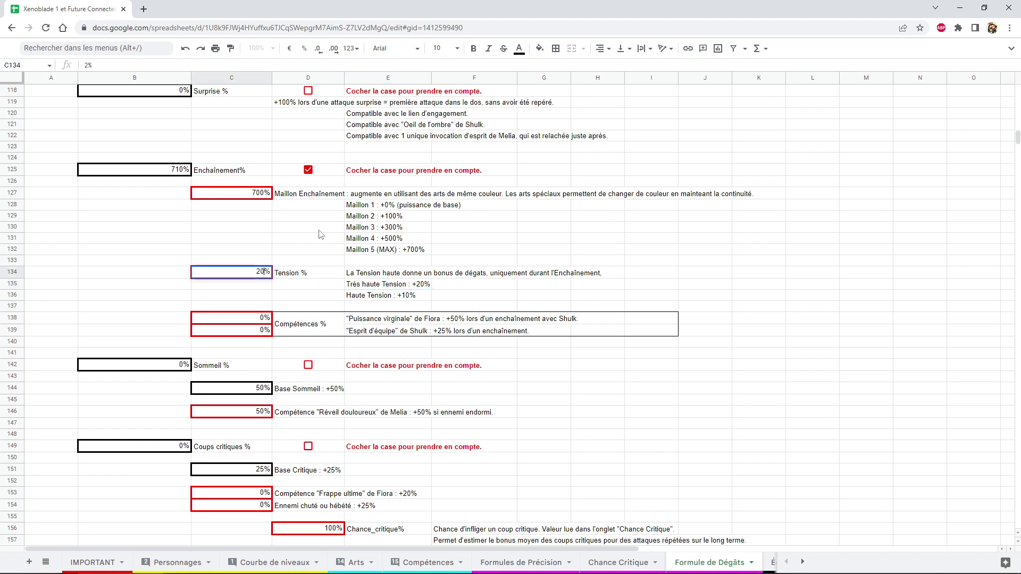
pyautogui.press('Return')
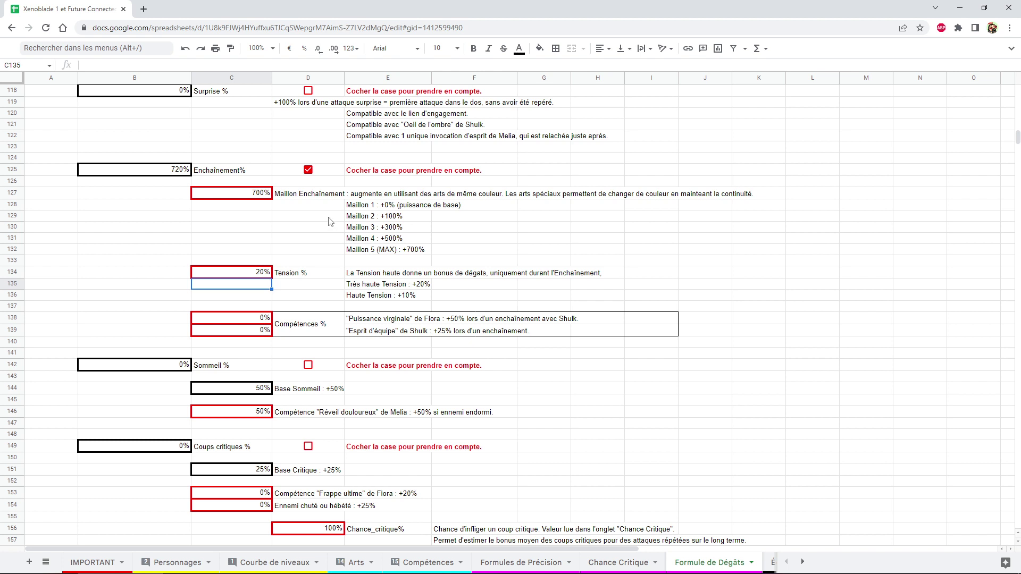
pyautogui.scroll(-1, 331, 223)
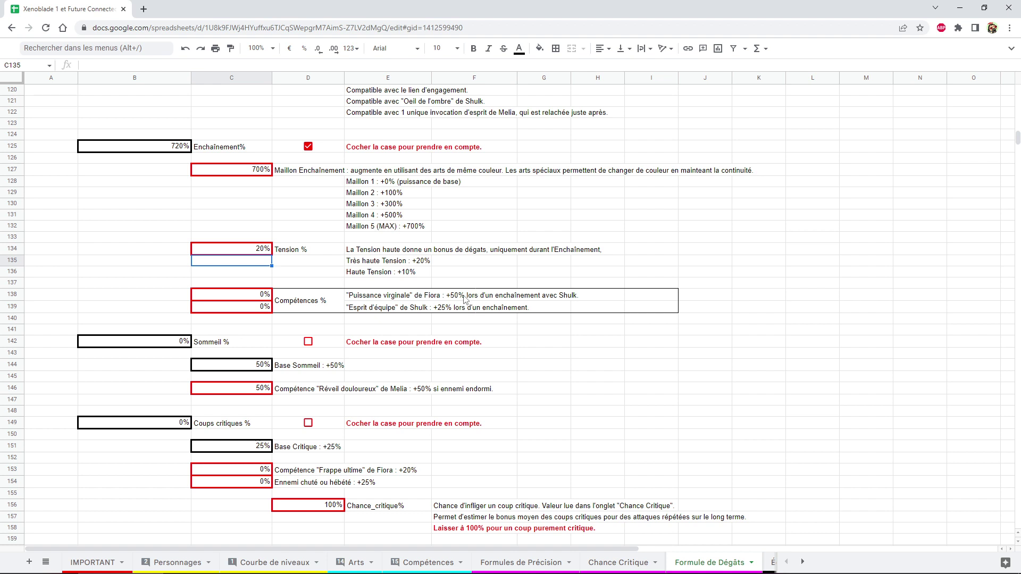
# Enter 25% in C139 for Shulk's Esprit d'équipe skill, then select the Sommeil block B142:E146.
pyautogui.click(383, 308)
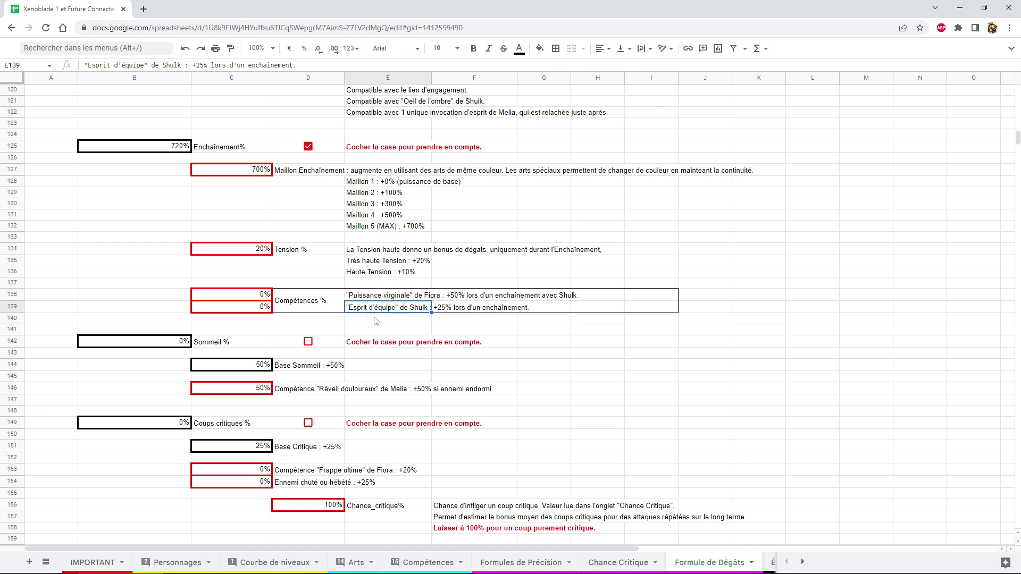
pyautogui.click(245, 308)
pyautogui.write('25')
pyautogui.press('Return')
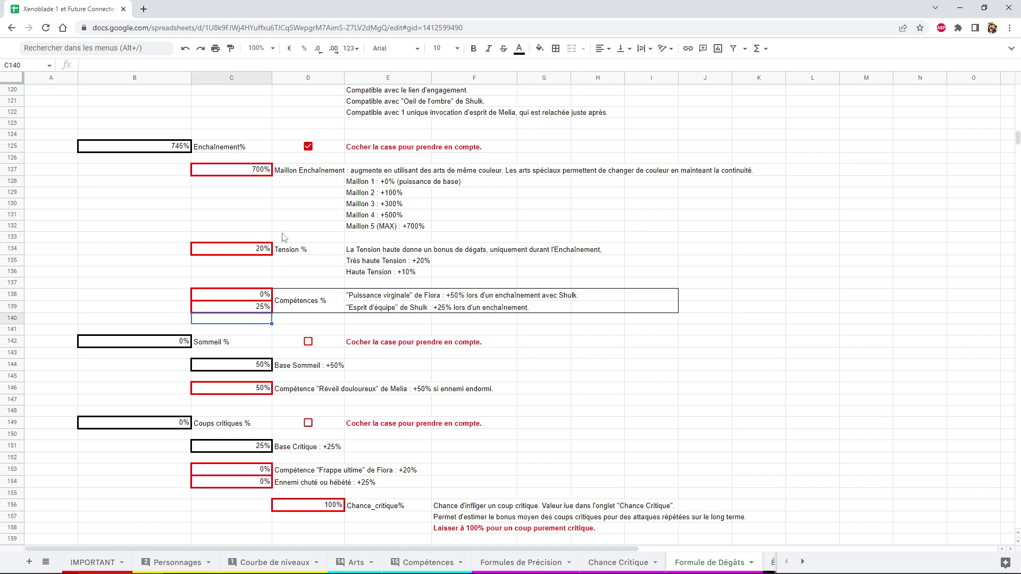
pyautogui.scroll(-2, 204, 242)
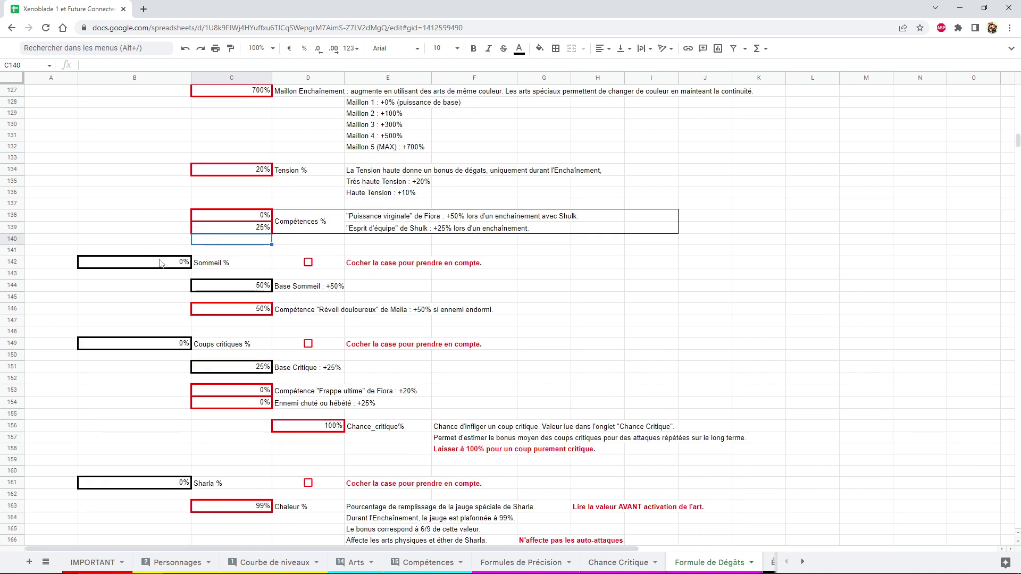
pyautogui.moveTo(161, 263); pyautogui.dragTo(413, 308)
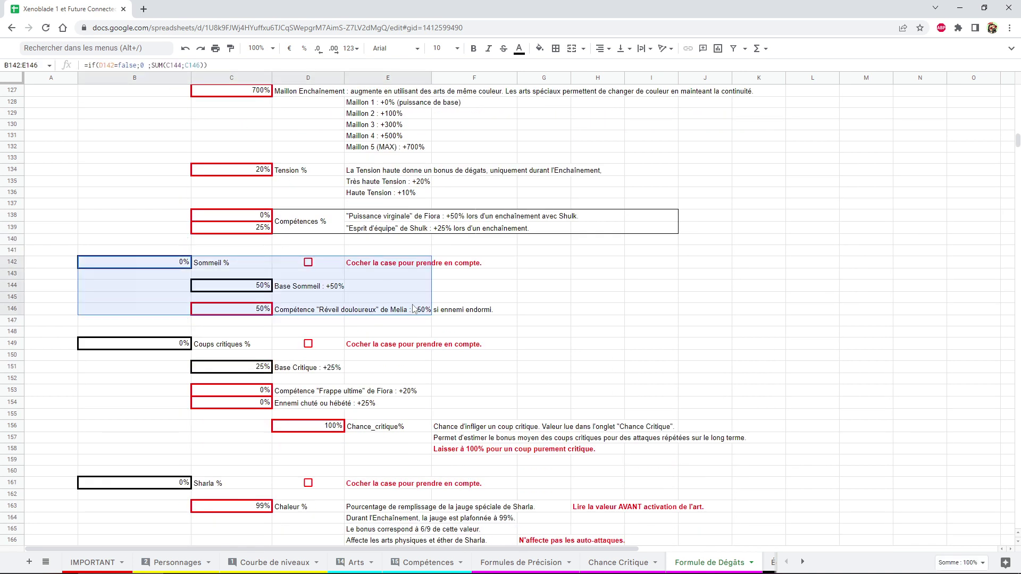
# Tick the Sommeil box in D142 and highlight the 50% base and Melia's 50% Réveil douloureux bonus.
pyautogui.click(505, 281)
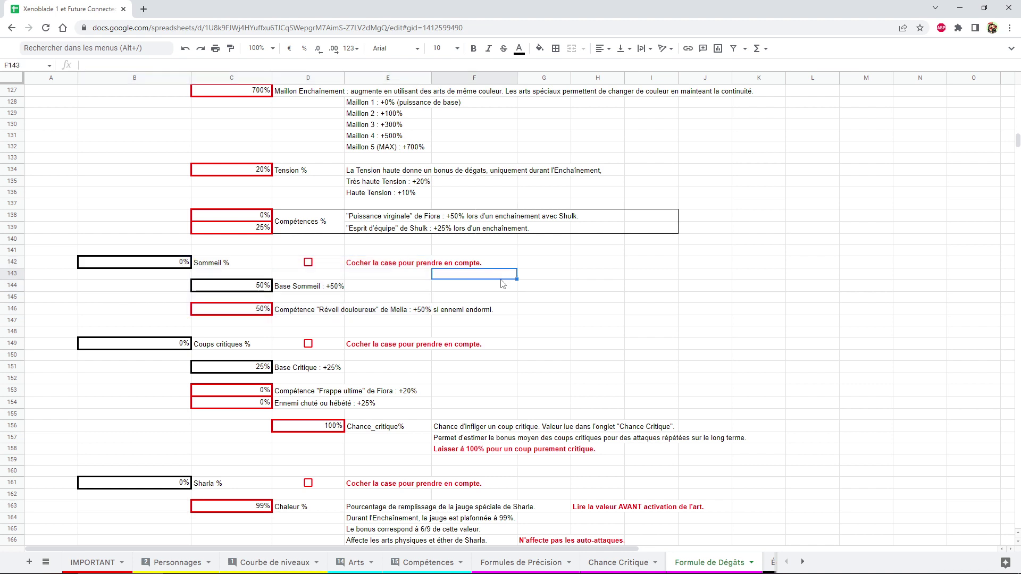
pyautogui.click(308, 262)
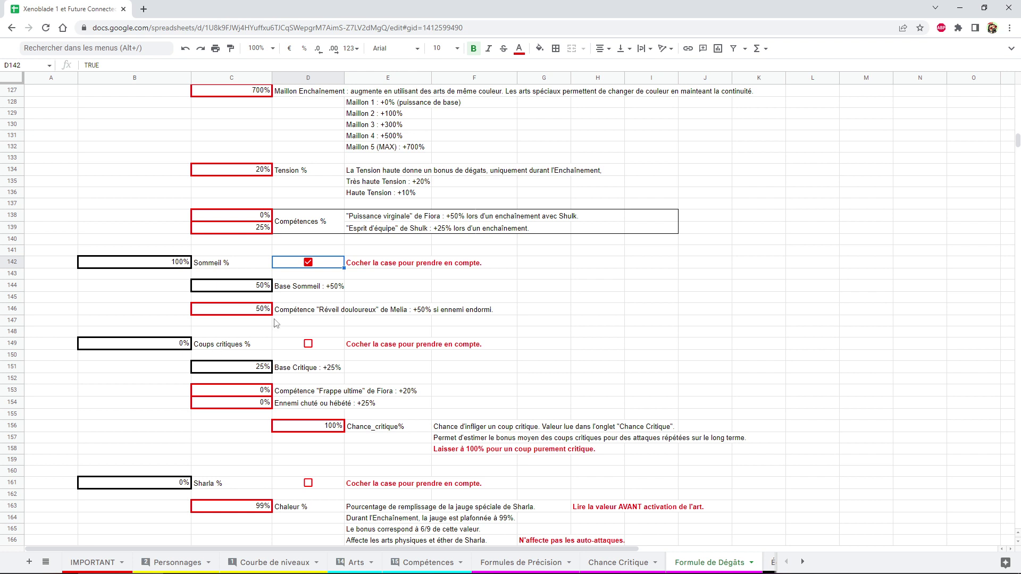
pyautogui.moveTo(290, 296); pyautogui.dragTo(258, 294)
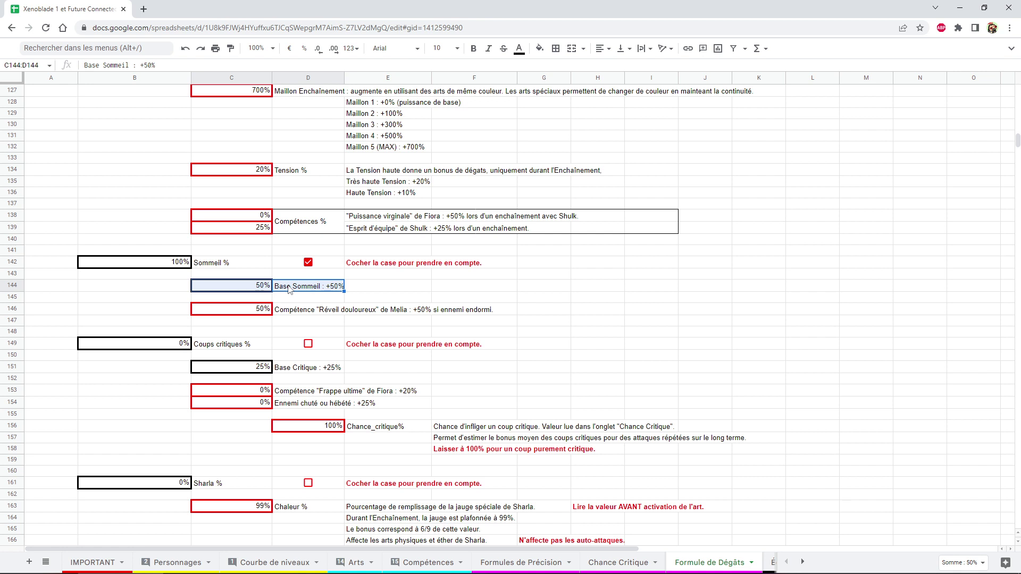
pyautogui.click(283, 314)
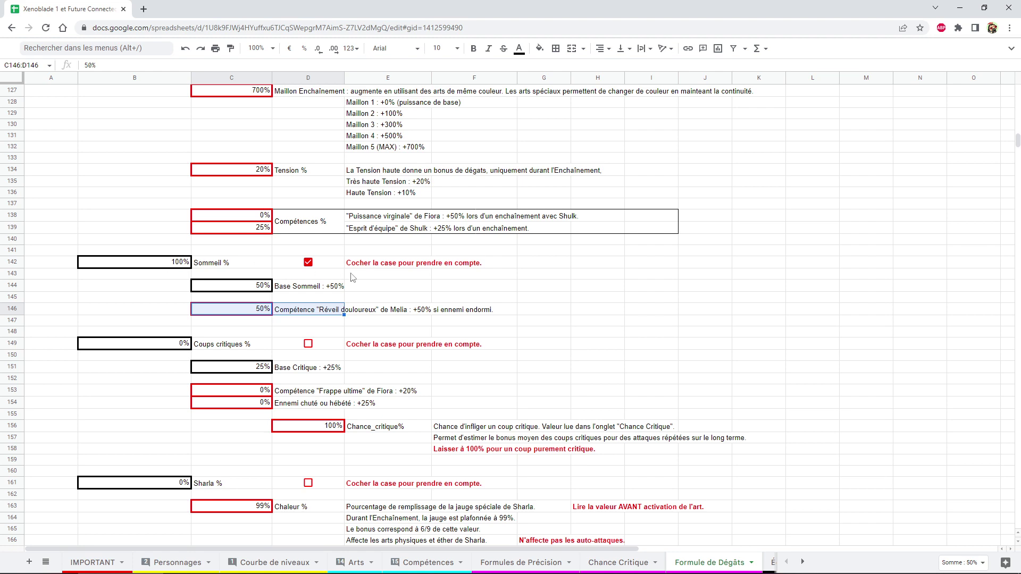
# Scroll back and forth around the Sommeil section to review its 100% total.
pyautogui.scroll(-2, 351, 277)
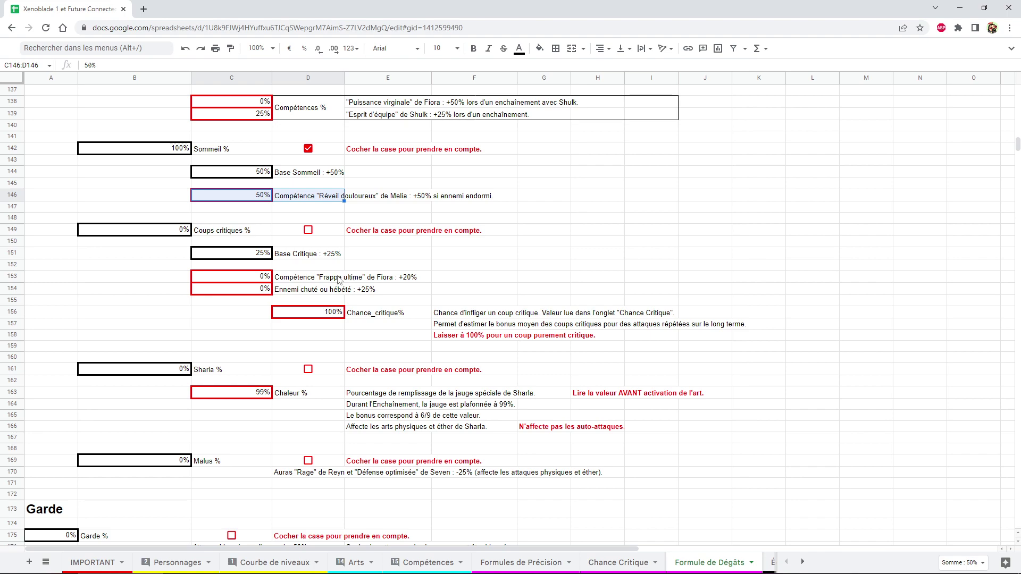
pyautogui.scroll(4, 248, 365)
pyautogui.scroll(-3, 248, 365)
pyautogui.scroll(-4, 248, 365)
pyautogui.scroll(4, 248, 364)
pyautogui.scroll(-1, 242, 355)
pyautogui.scroll(2, 242, 355)
pyautogui.scroll(5, 242, 341)
pyautogui.scroll(-4, 255, 282)
pyautogui.scroll(-2, 232, 311)
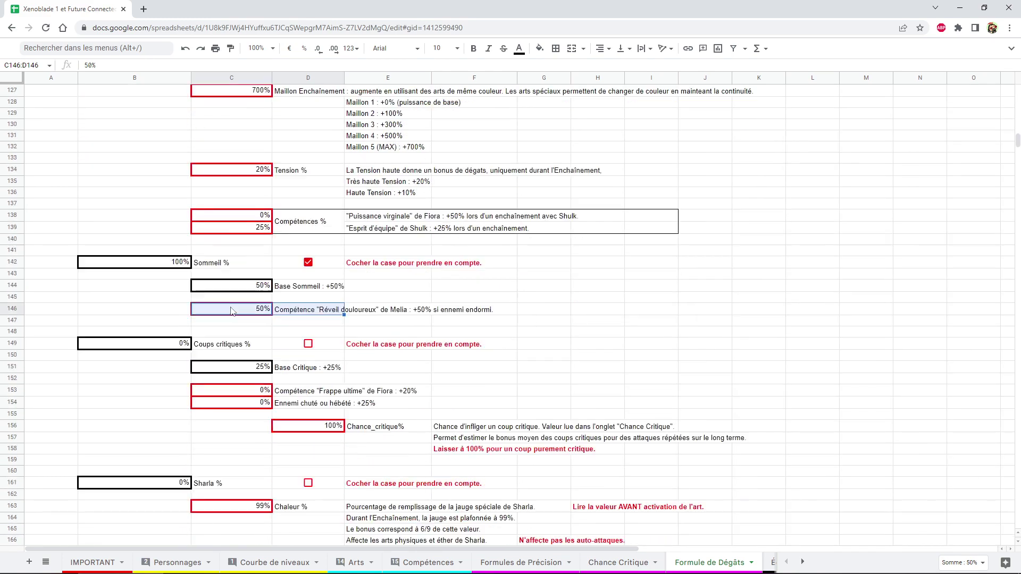
pyautogui.scroll(1, 233, 311)
pyautogui.scroll(-1, 248, 409)
pyautogui.scroll(3, 247, 408)
pyautogui.scroll(-4, 239, 301)
pyautogui.scroll(-2, 239, 299)
pyautogui.scroll(2, 238, 299)
pyautogui.scroll(1, 239, 299)
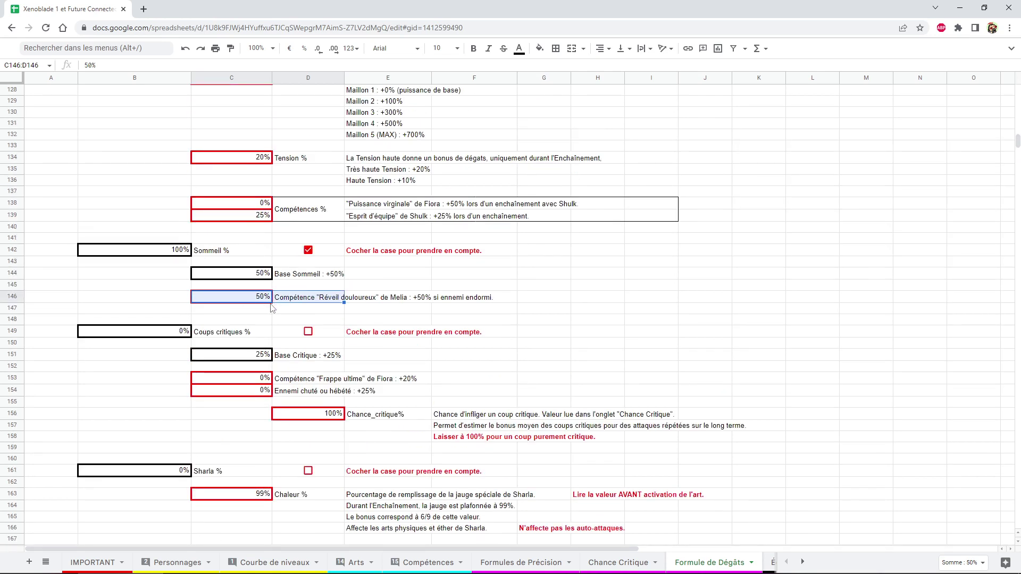
pyautogui.scroll(-1, 240, 313)
pyautogui.scroll(-1, 239, 312)
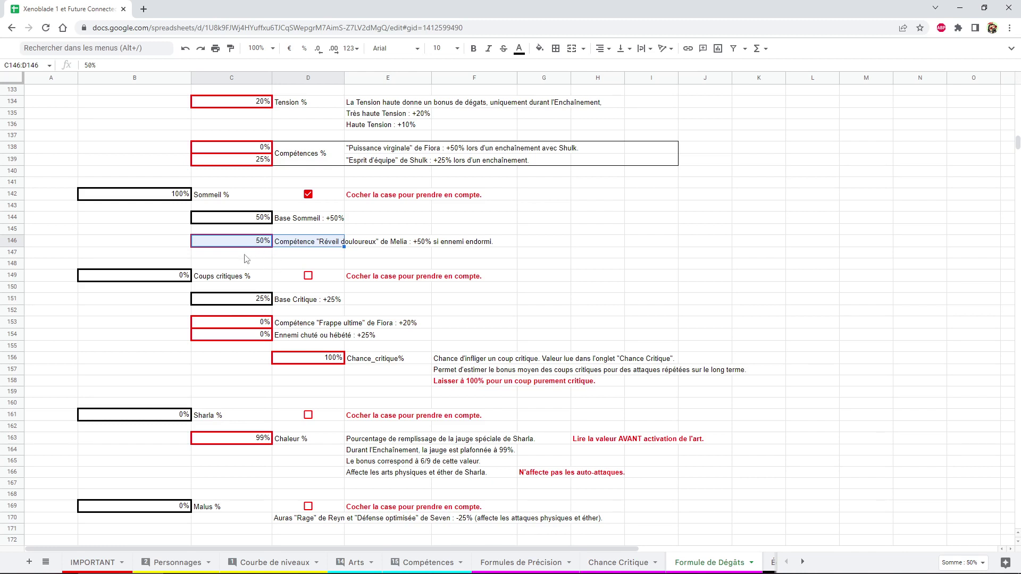
# Enable the critical-hit bonus with Frappe ultime at 20% and toppled/dazed at 25%.
pyautogui.click(308, 276)
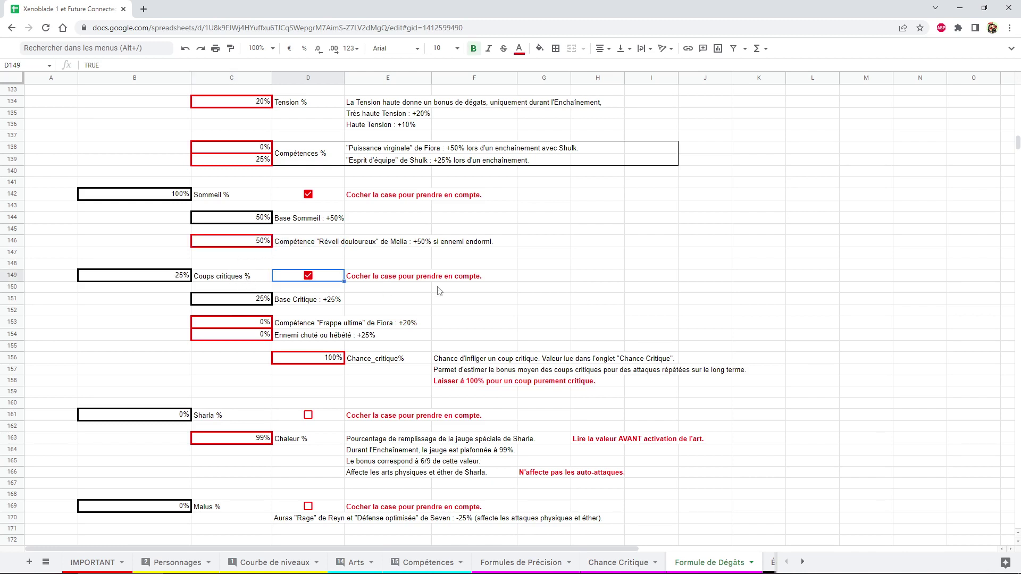
pyautogui.click(311, 305)
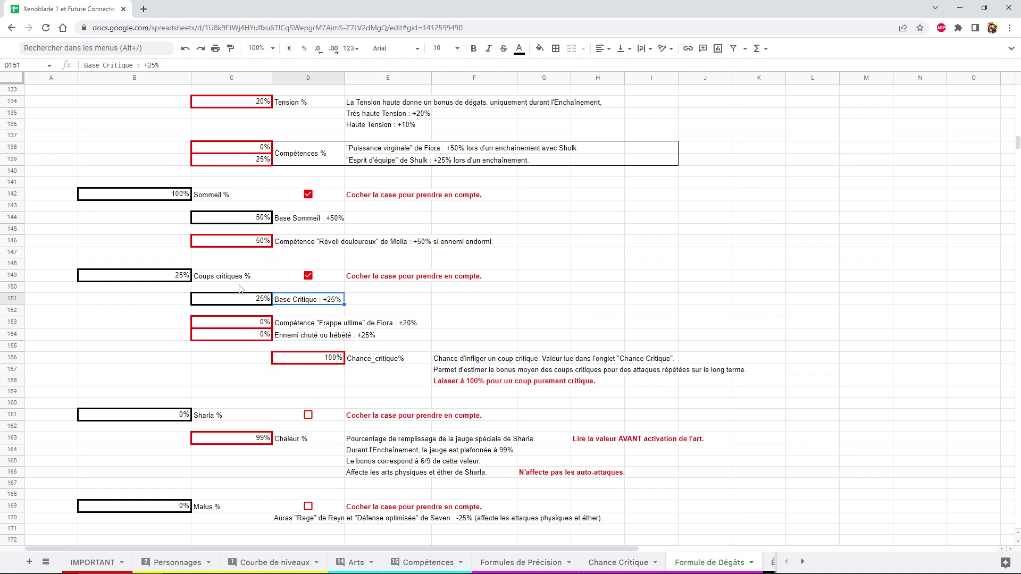
pyautogui.click(237, 323)
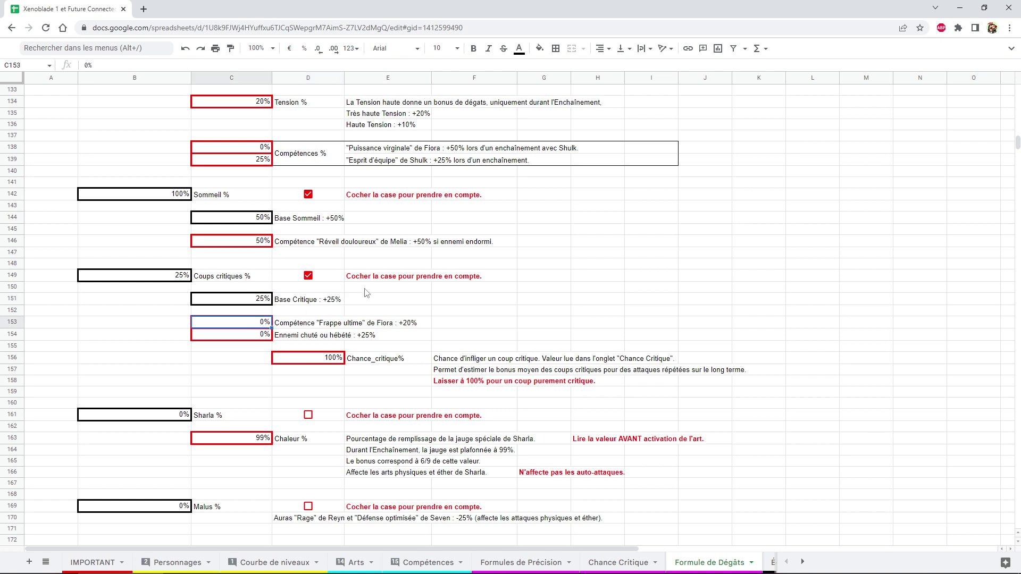
pyautogui.write('20')
pyautogui.press('Return')
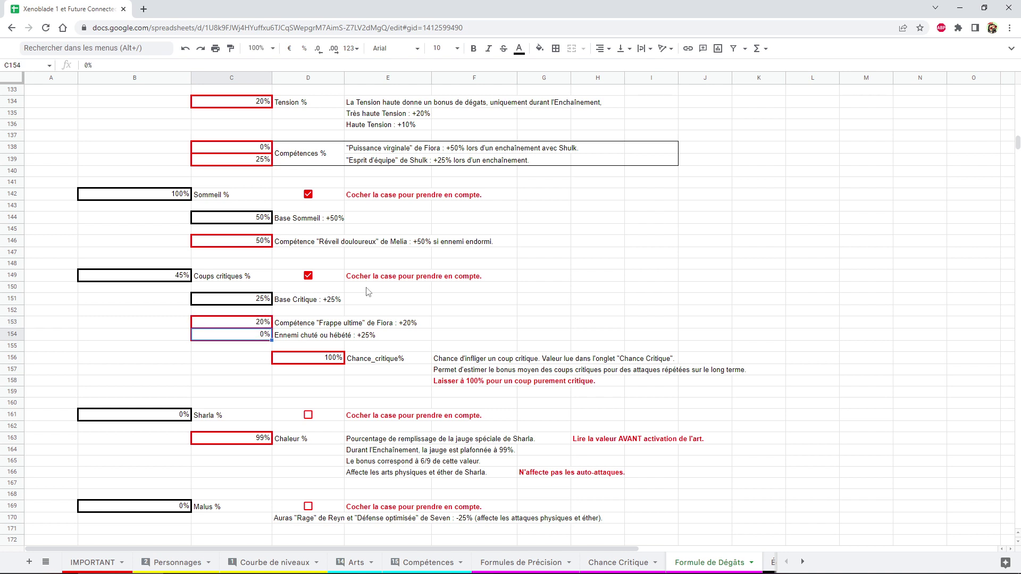
pyautogui.write('25')
pyautogui.press('Return')
pyautogui.click(255, 335)
# Inspect the Coups critiques formula in B149 and the Chance_critique explanation notes.
pyautogui.click(171, 283)
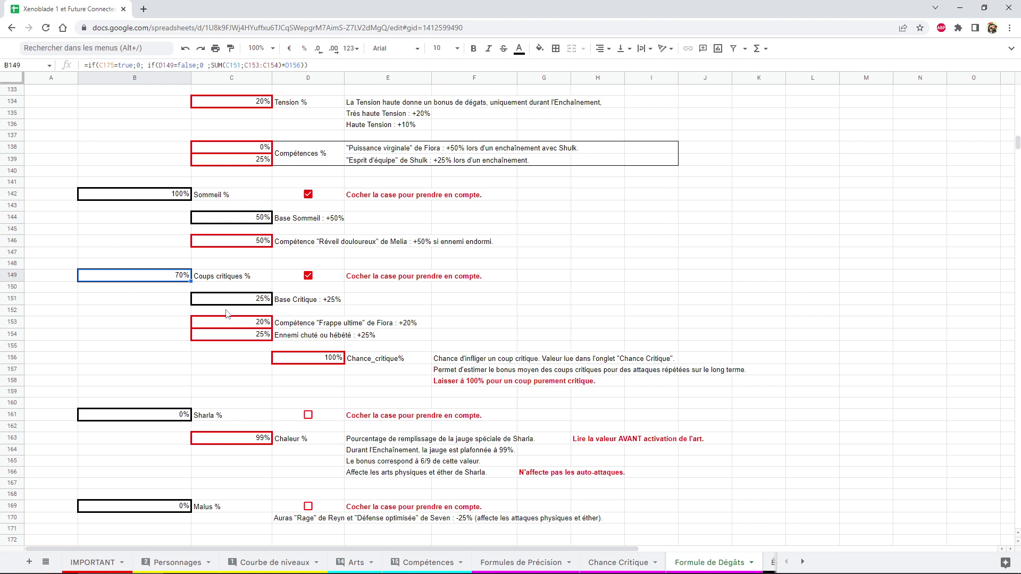
pyautogui.click(340, 361)
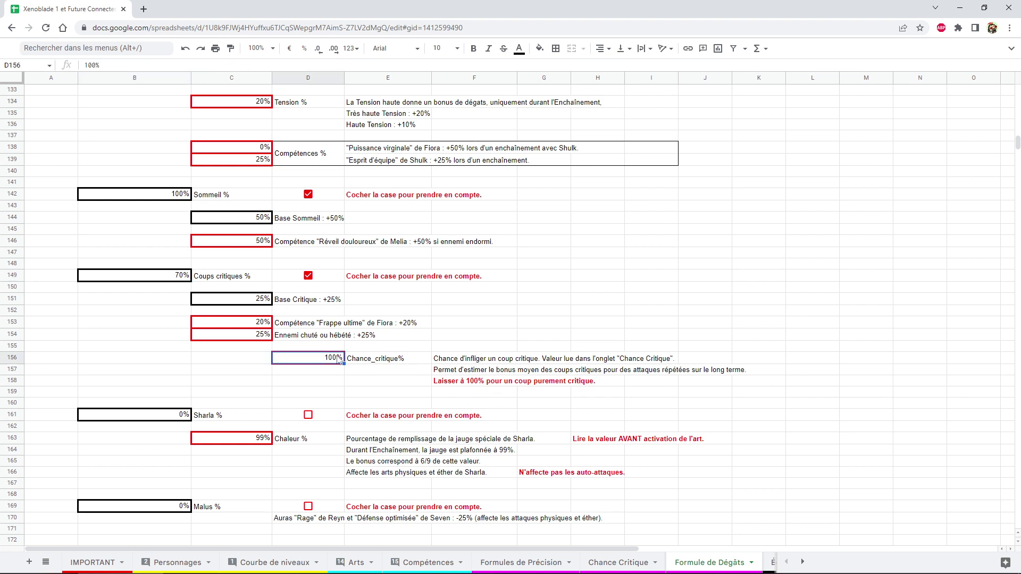
pyautogui.scroll(-1, 493, 307)
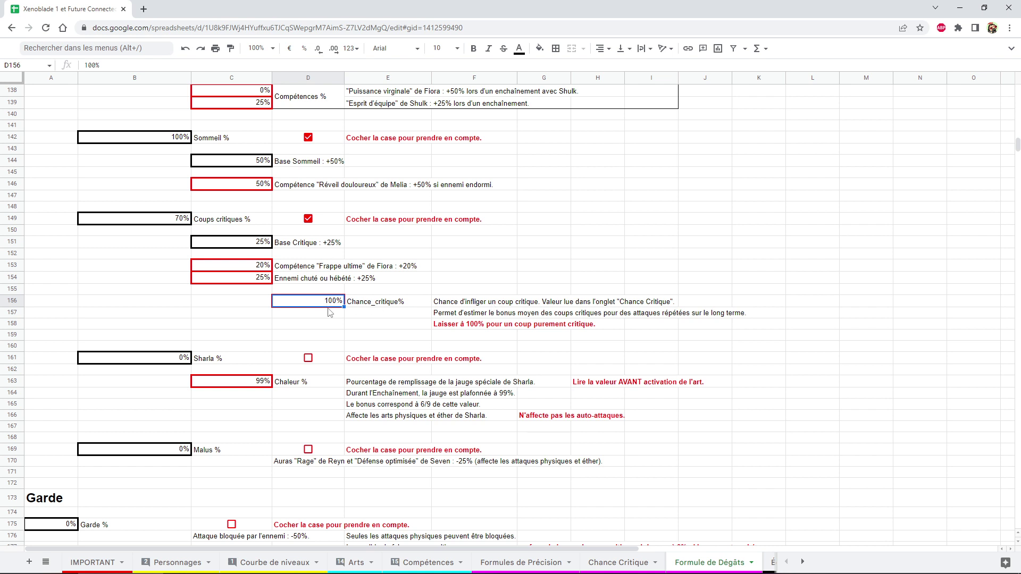
pyautogui.moveTo(330, 308); pyautogui.dragTo(476, 324)
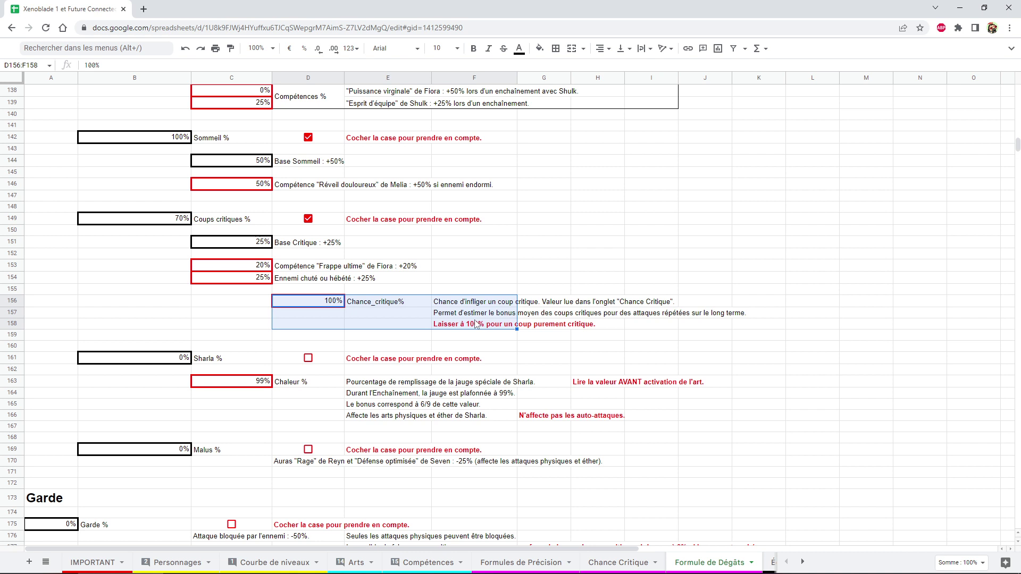
pyautogui.click(418, 303)
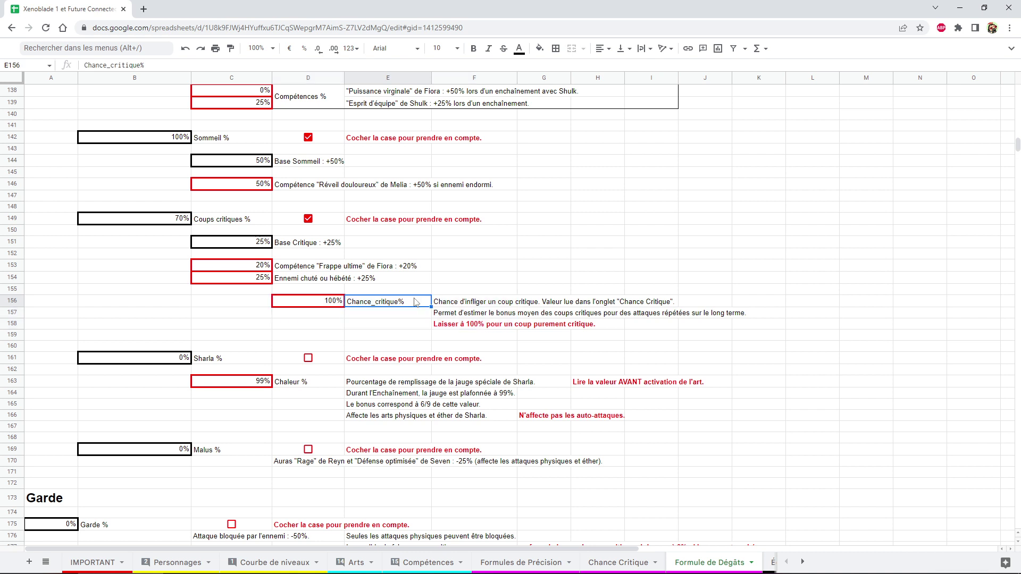
pyautogui.click(467, 301)
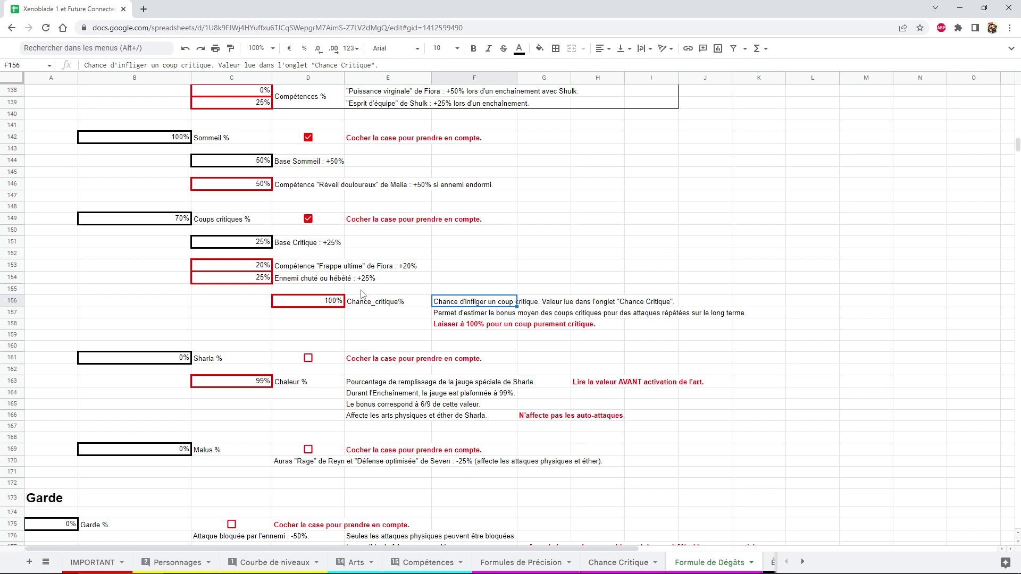
pyautogui.click(319, 301)
# Set Chance_critique to 25%, compare Coups critiques with the C151:C154 bonuses, then type 100 to restore it.
pyautogui.write('25')
pyautogui.press('Return')
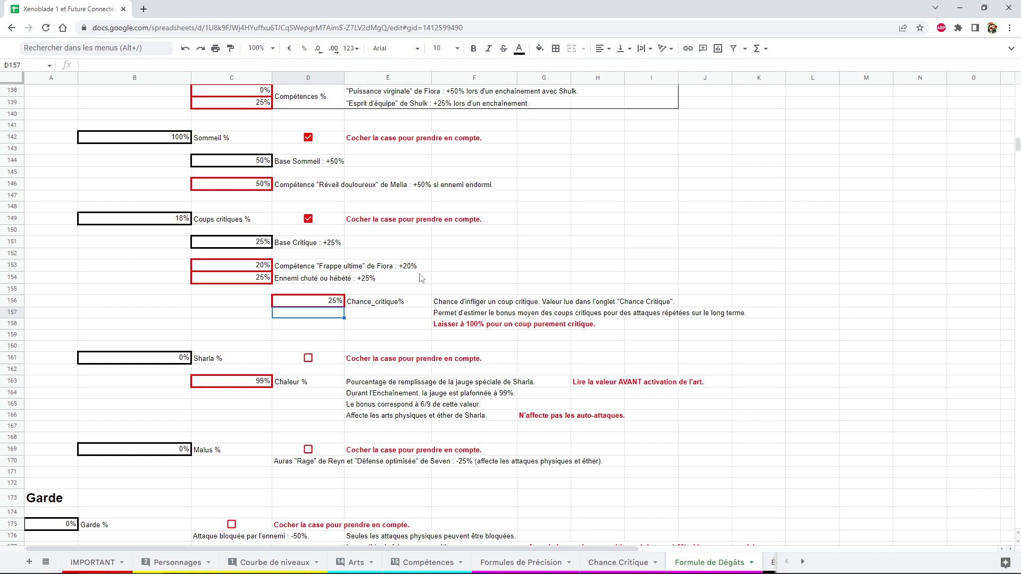
pyautogui.click(170, 221)
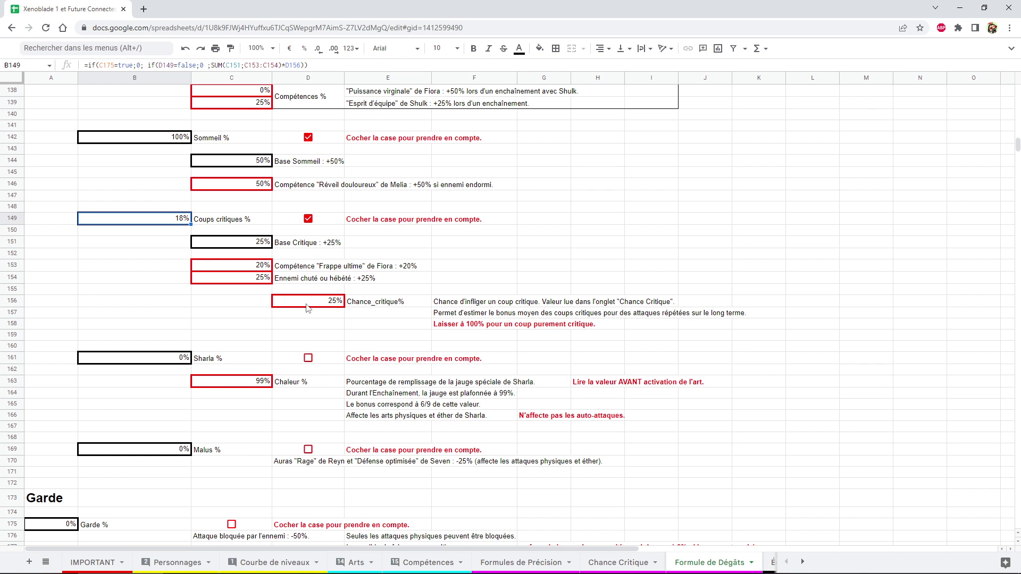
pyautogui.click(307, 304)
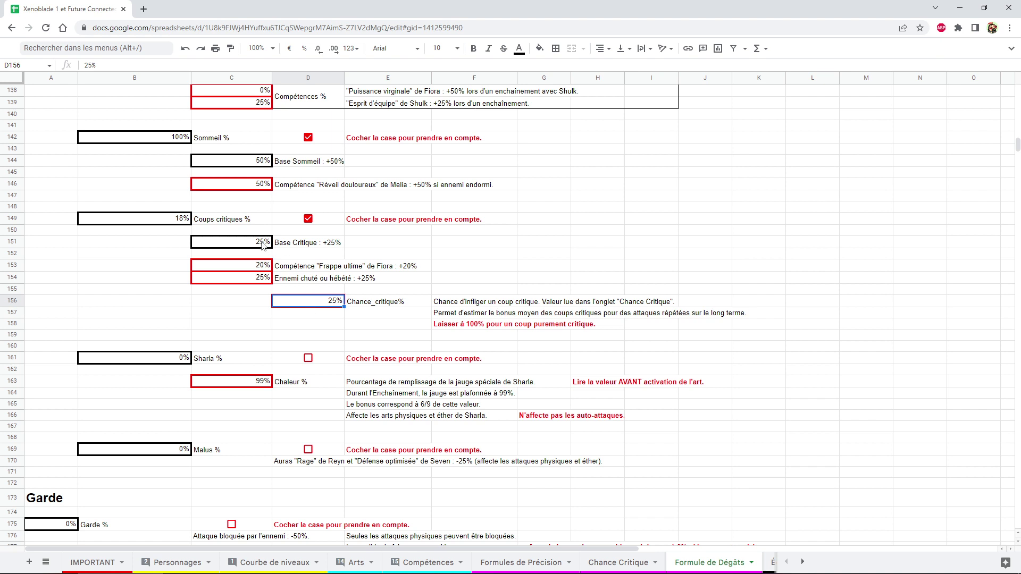
pyautogui.moveTo(261, 243); pyautogui.dragTo(260, 277)
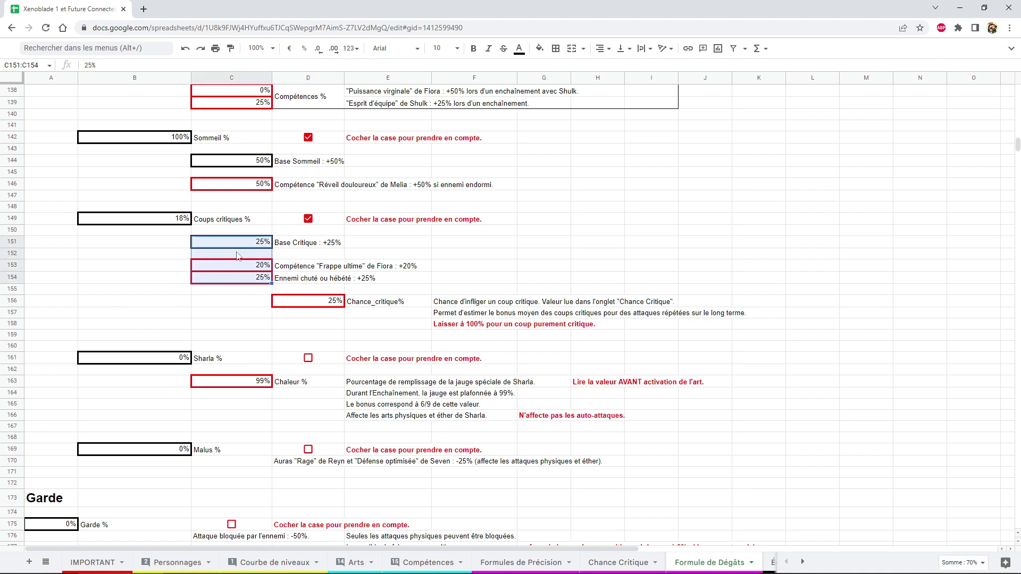
pyautogui.click(330, 303)
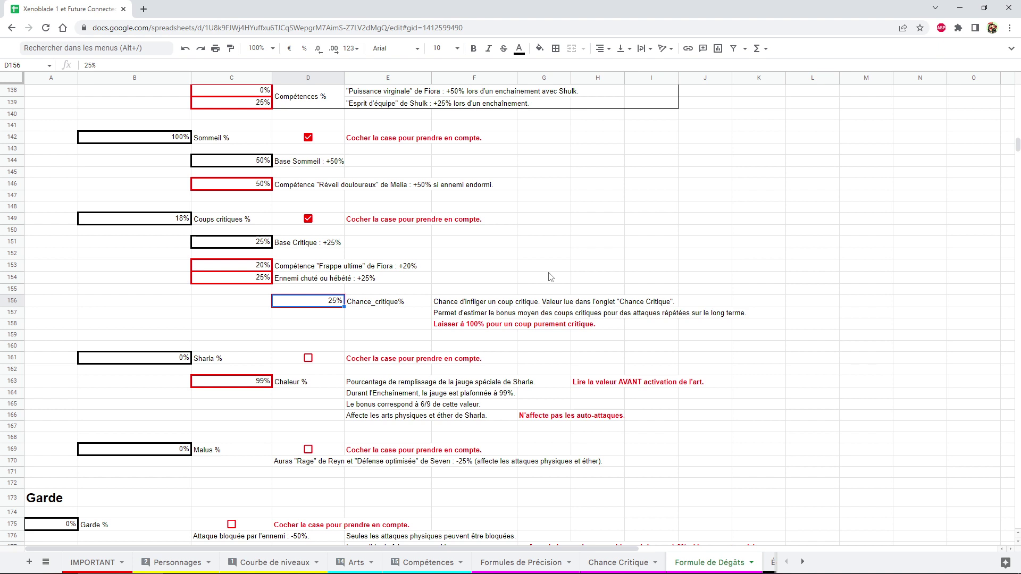
pyautogui.write('100')
pyautogui.press('Return')
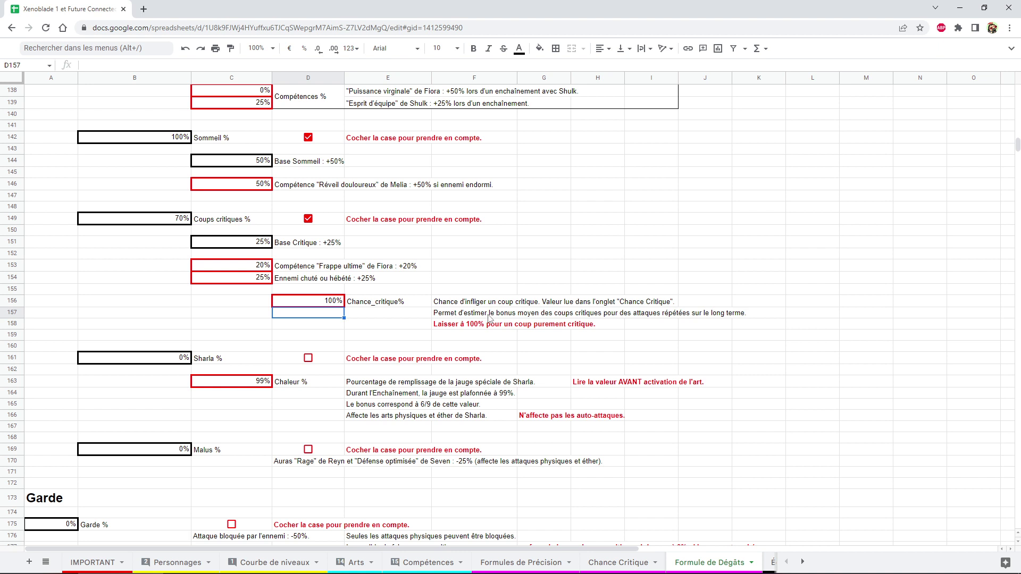
pyautogui.click(481, 326)
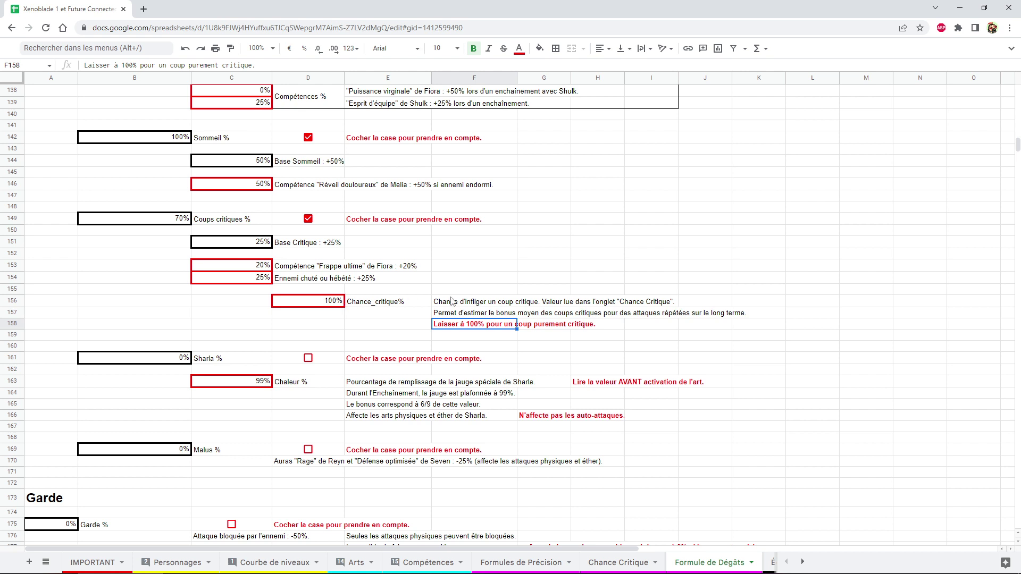
pyautogui.click(330, 299)
pyautogui.write('0')
pyautogui.press('Return')
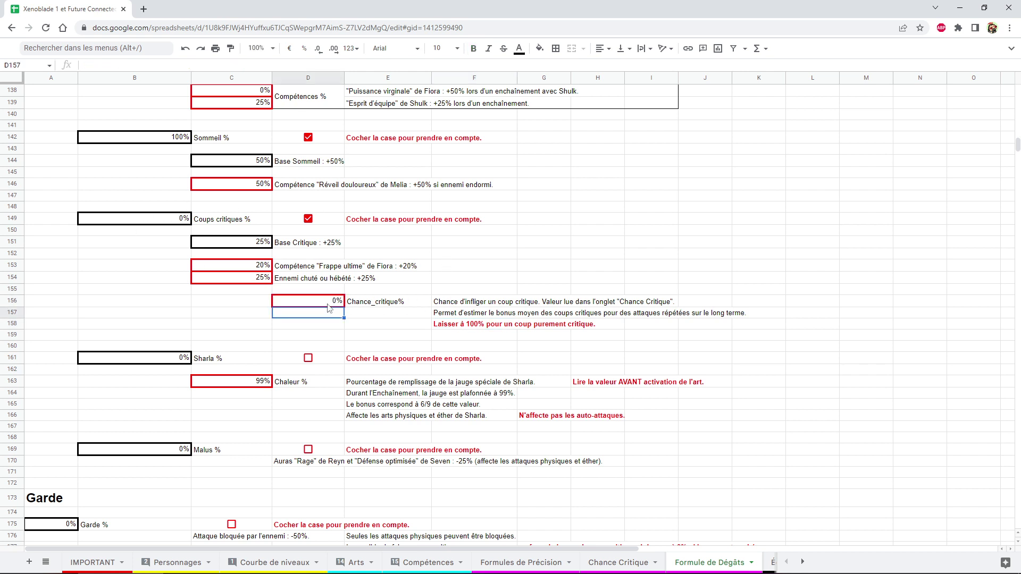
pyautogui.click(329, 304)
pyautogui.write('100')
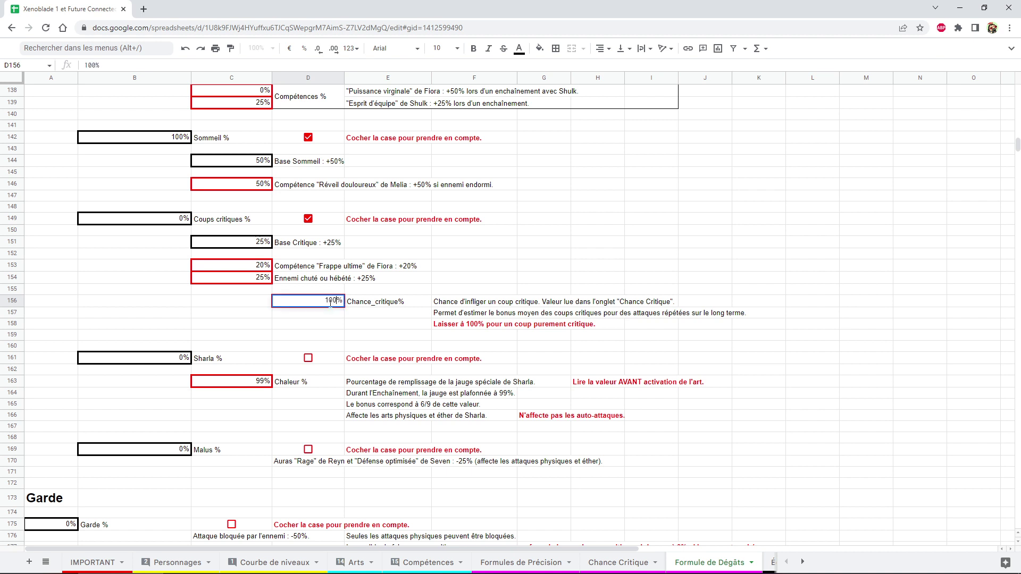
pyautogui.click(449, 326)
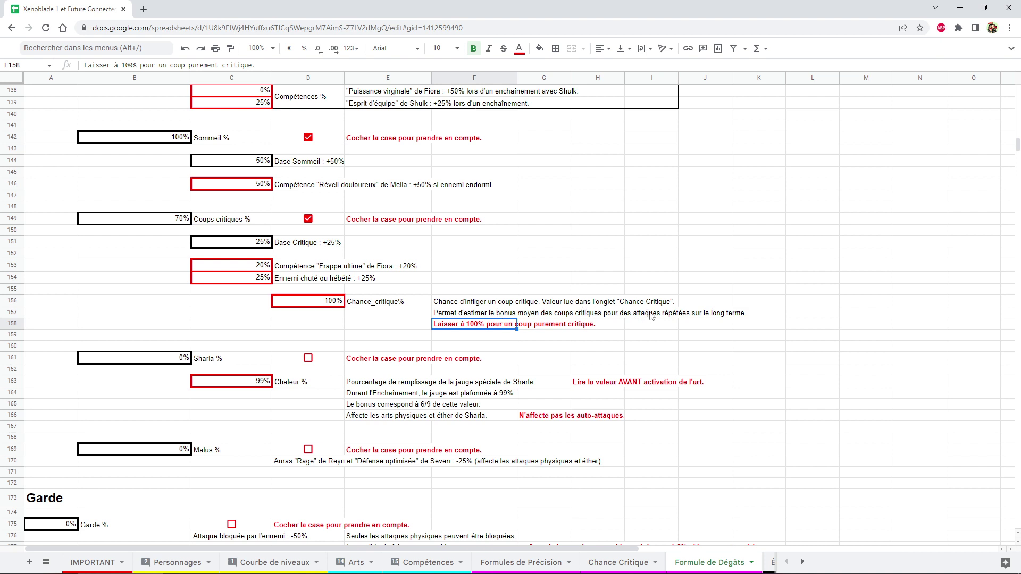
pyautogui.moveTo(462, 317); pyautogui.dragTo(707, 312)
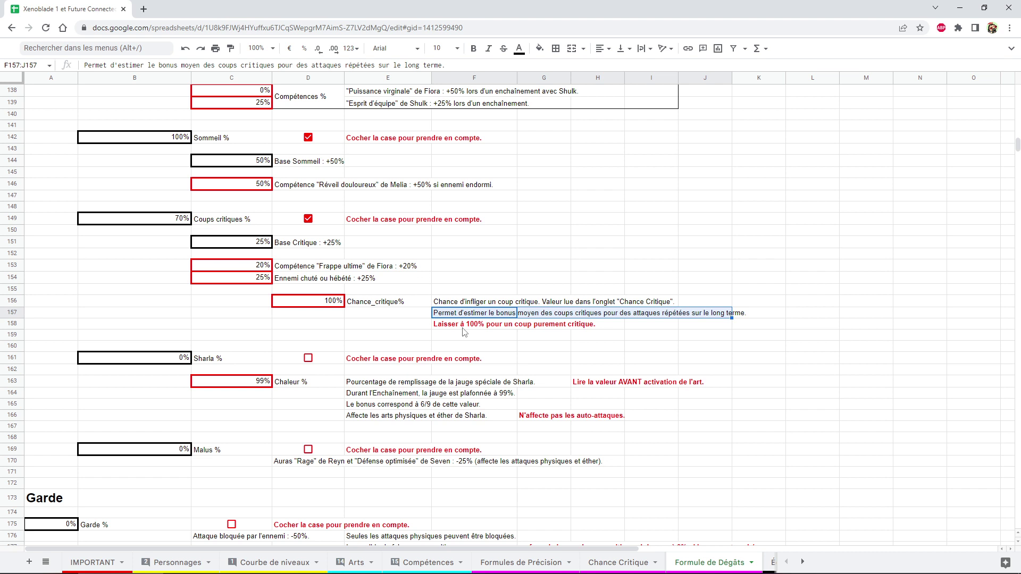
pyautogui.click(308, 224)
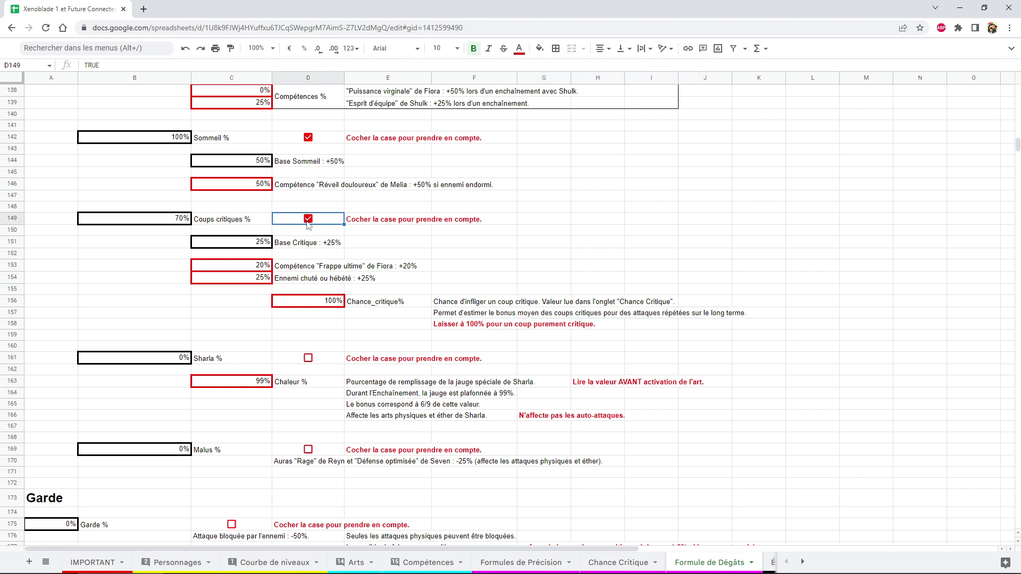
pyautogui.click(307, 222)
pyautogui.click(307, 222)
pyautogui.click(308, 222)
pyautogui.click(308, 223)
pyautogui.click(405, 307)
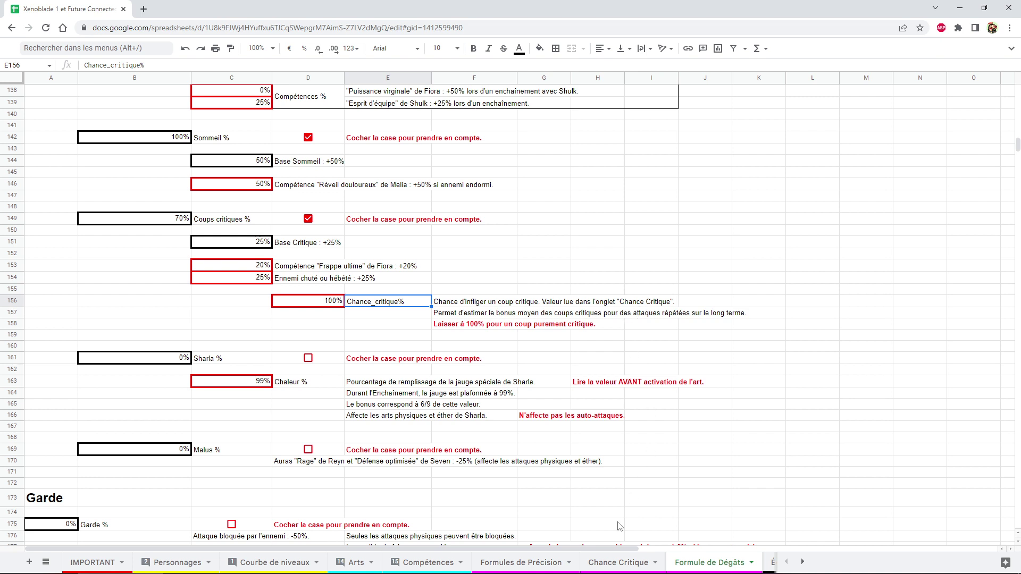
pyautogui.click(622, 563)
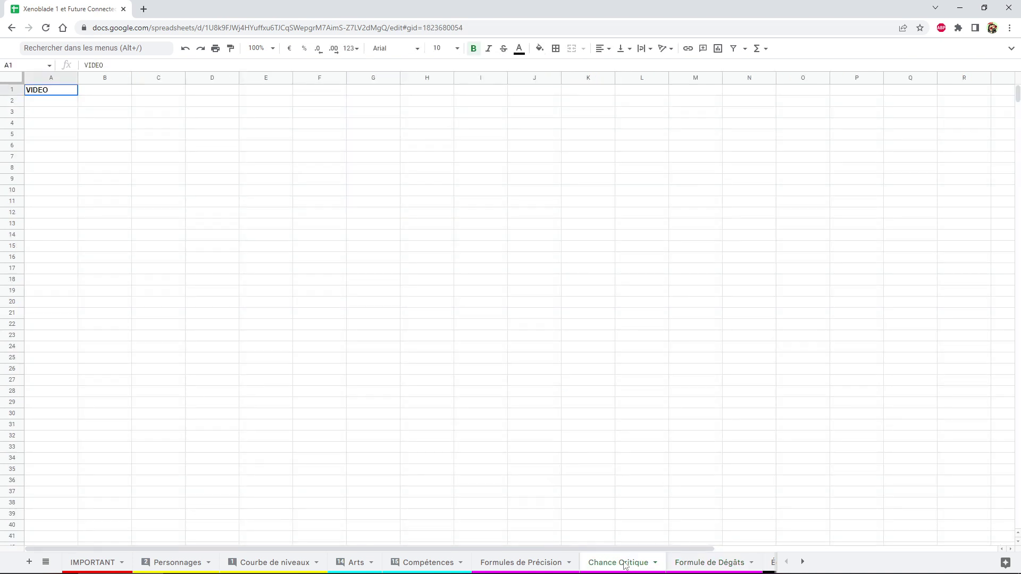
pyautogui.click(709, 562)
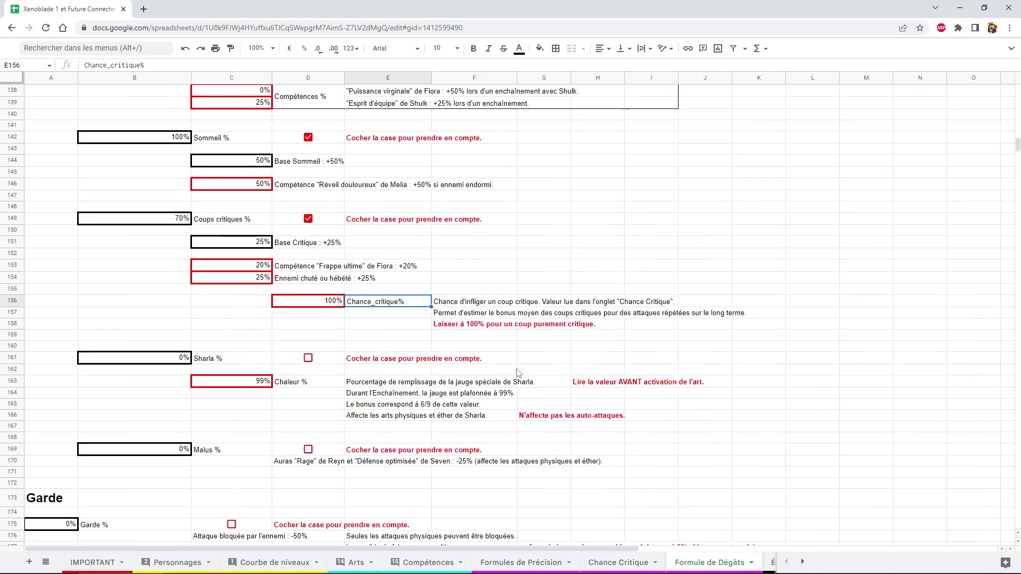
pyautogui.click(331, 303)
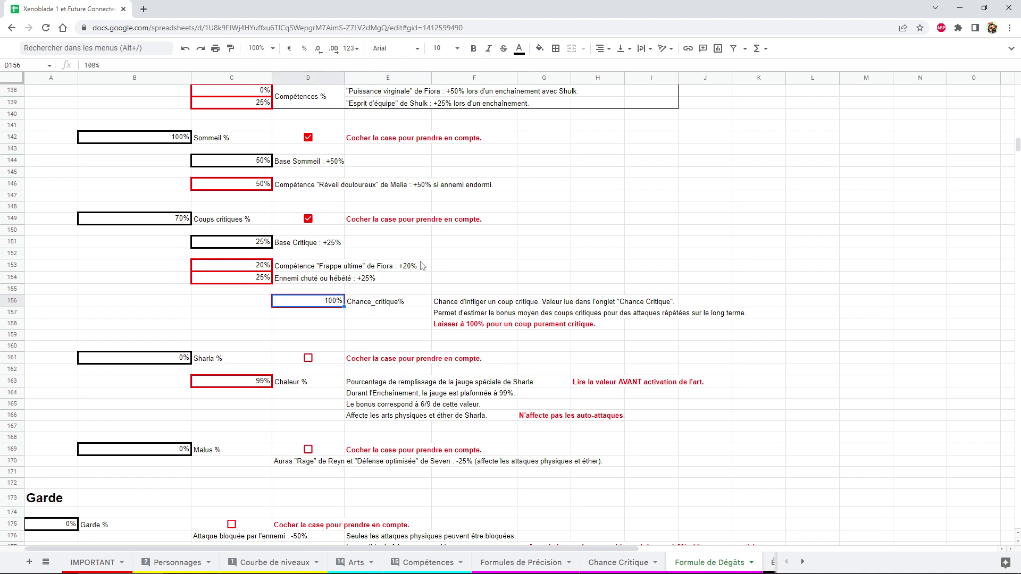
pyautogui.scroll(-1, 403, 260)
pyautogui.scroll(-3, 137, 255)
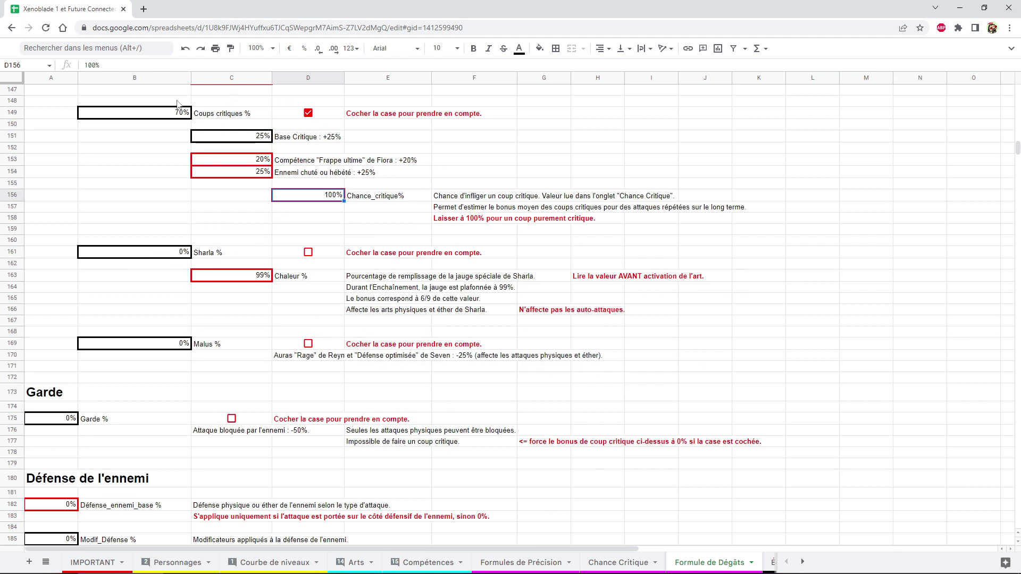
pyautogui.scroll(-1, 222, 184)
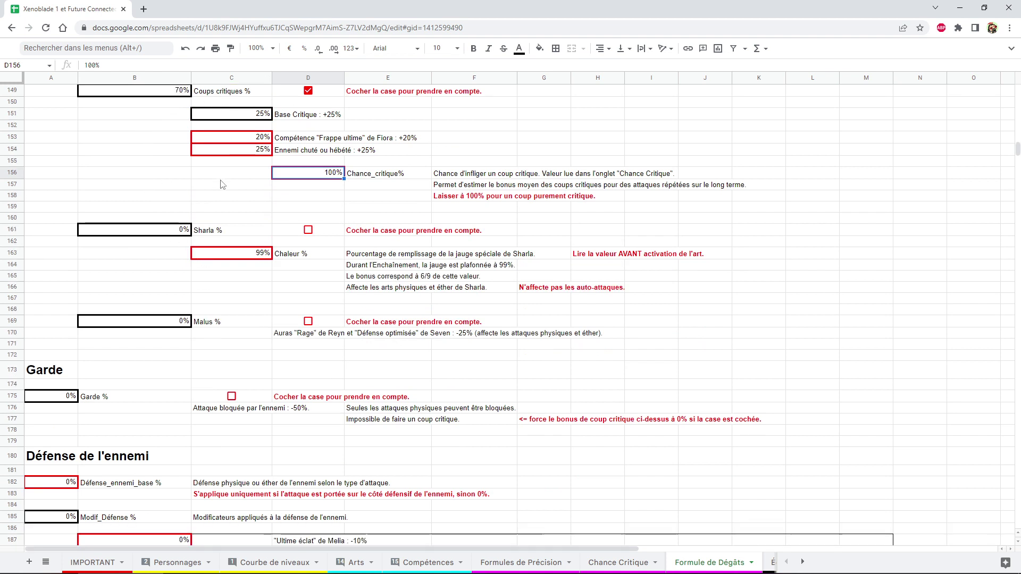
pyautogui.moveTo(160, 230); pyautogui.dragTo(377, 289)
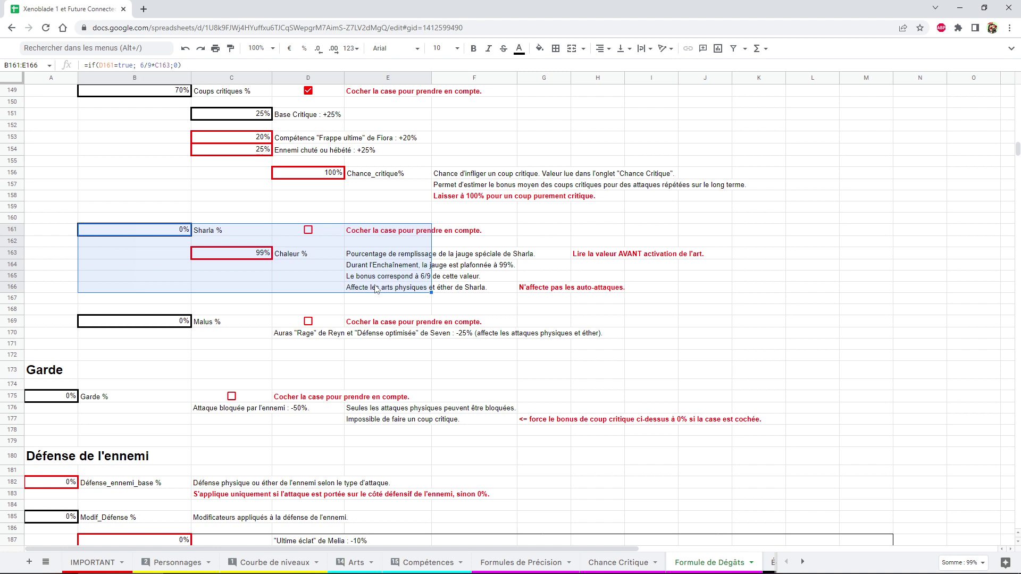
pyautogui.click(363, 258)
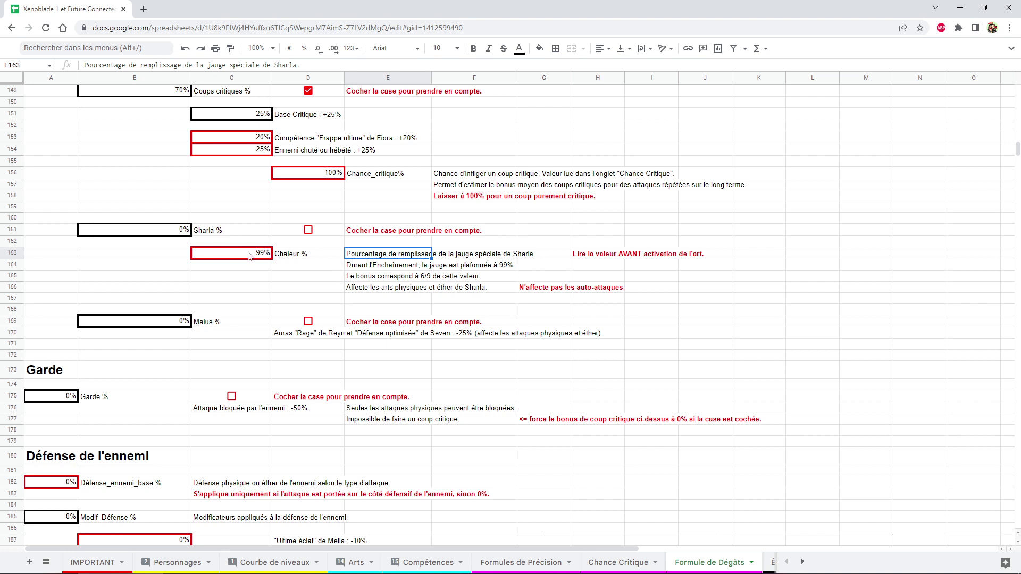
pyautogui.click(251, 256)
pyautogui.click(311, 255)
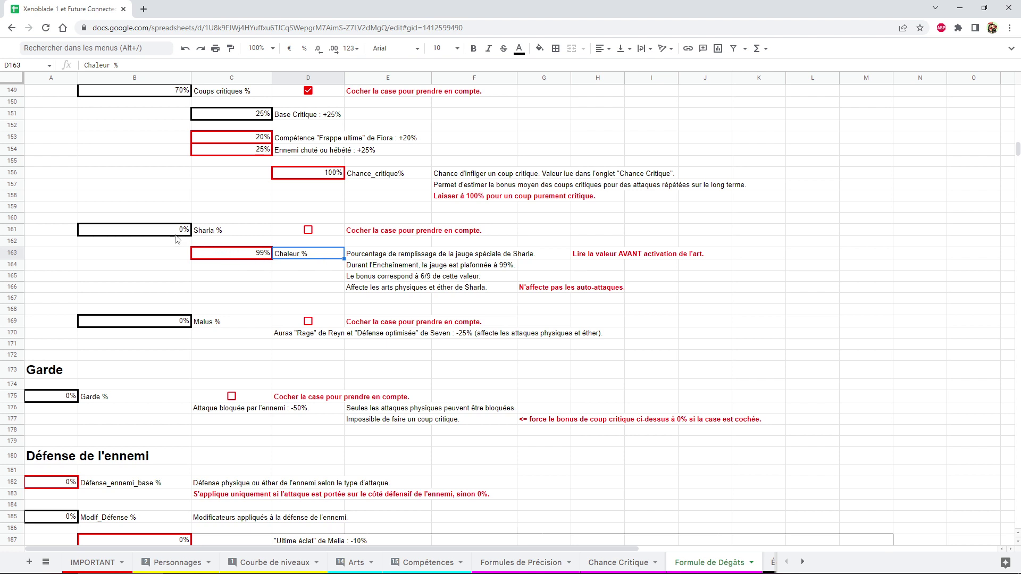
pyautogui.press('Left')
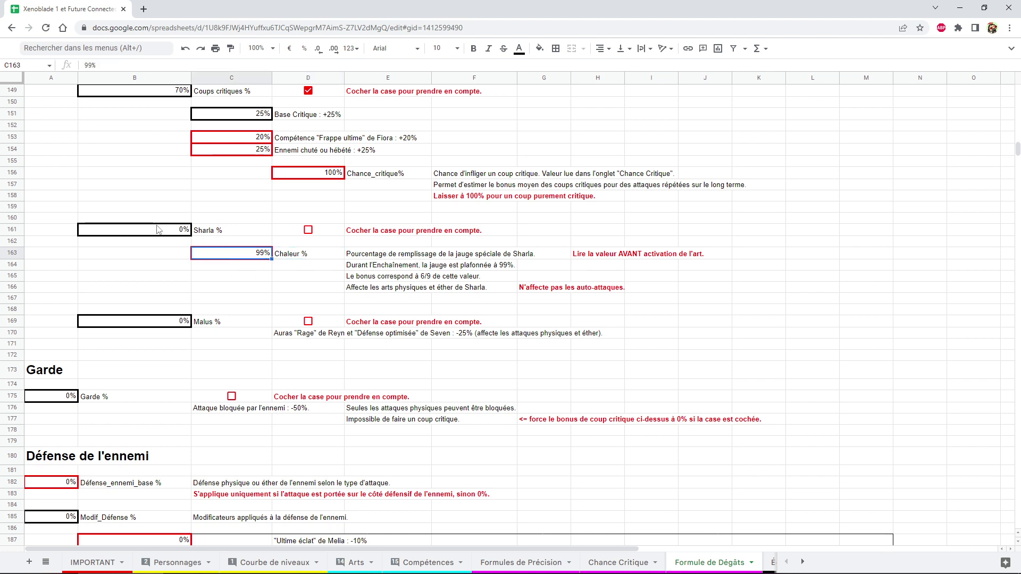
pyautogui.click(156, 227)
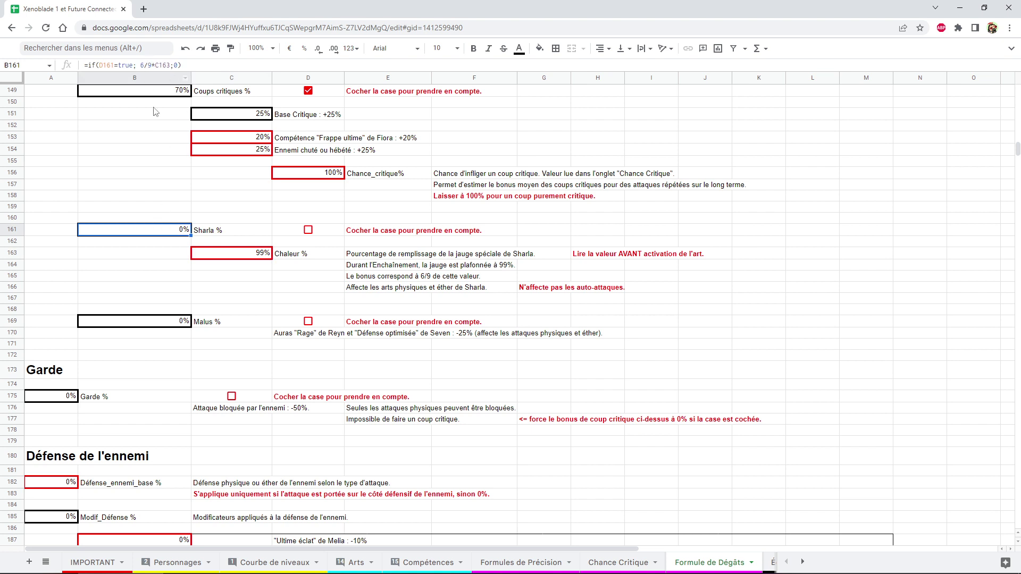
pyautogui.click(261, 254)
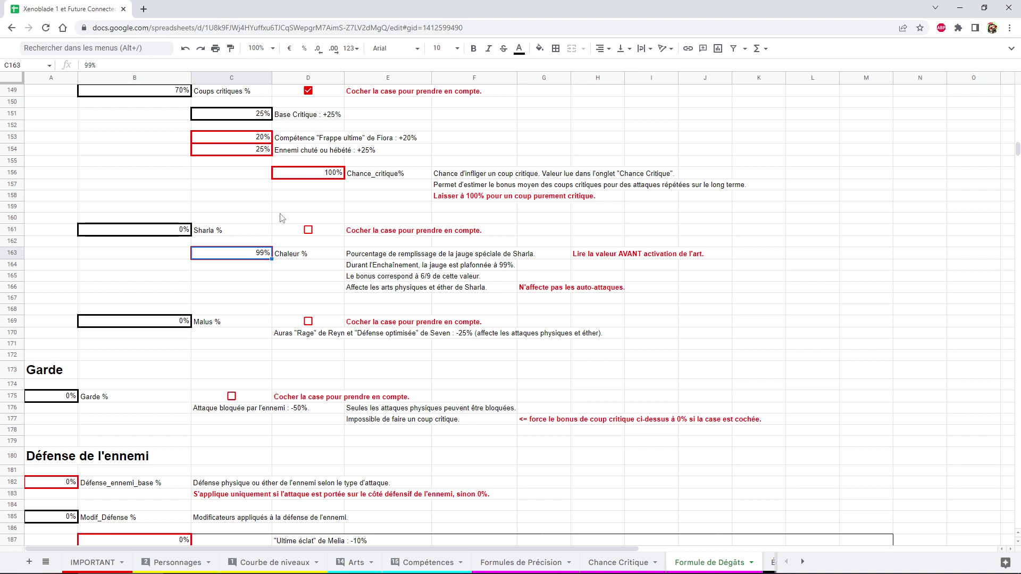
# Enter 90% as Chaleur in C163 and tick the Sharla bonus in D161.
pyautogui.write('90')
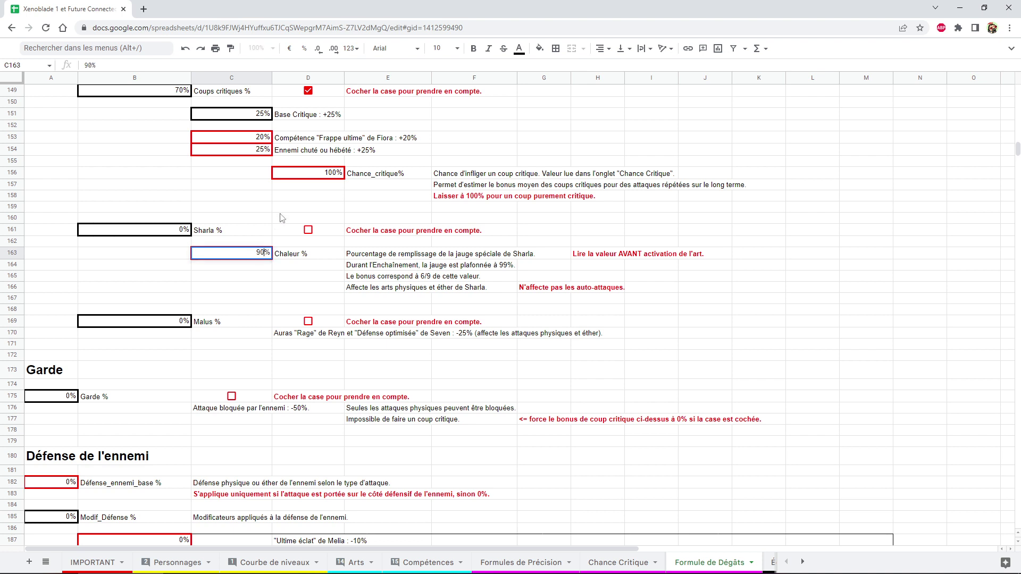
pyautogui.press('Return')
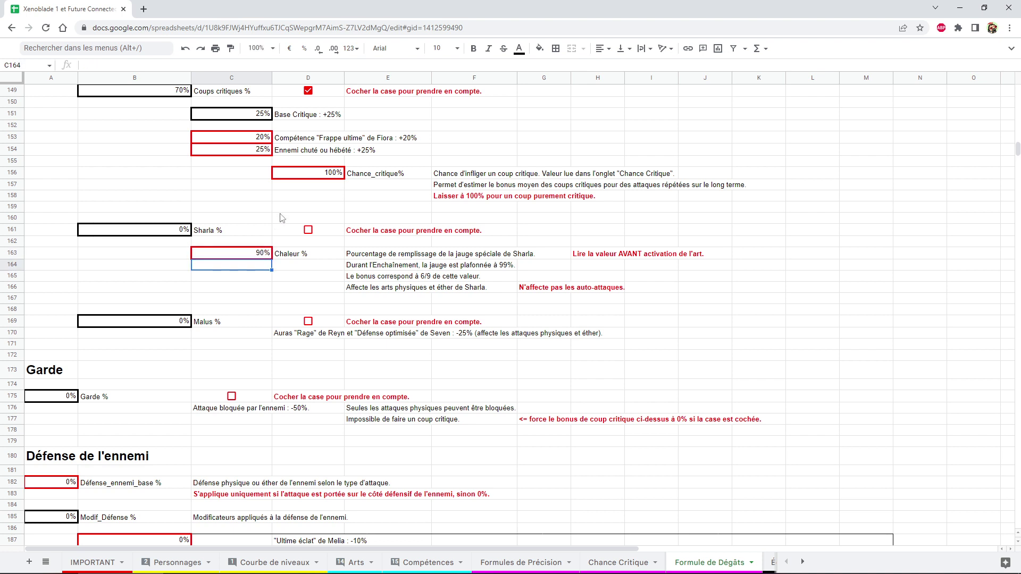
pyautogui.click(315, 232)
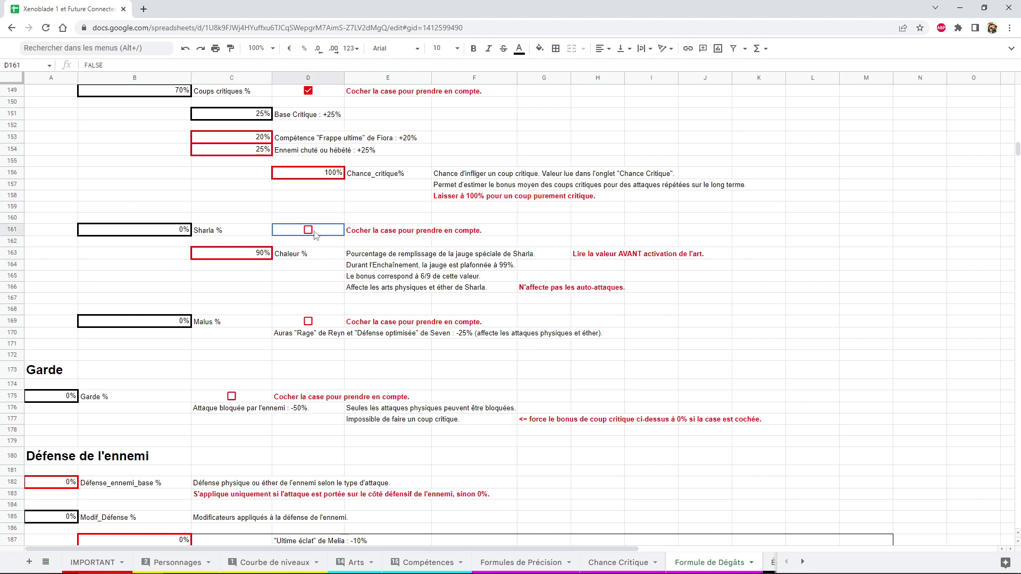
pyautogui.click(308, 230)
# Change Chaleur to 50%, check the recalculated Sharla % in B161, then untick the bonus.
pyautogui.click(245, 254)
pyautogui.write('50')
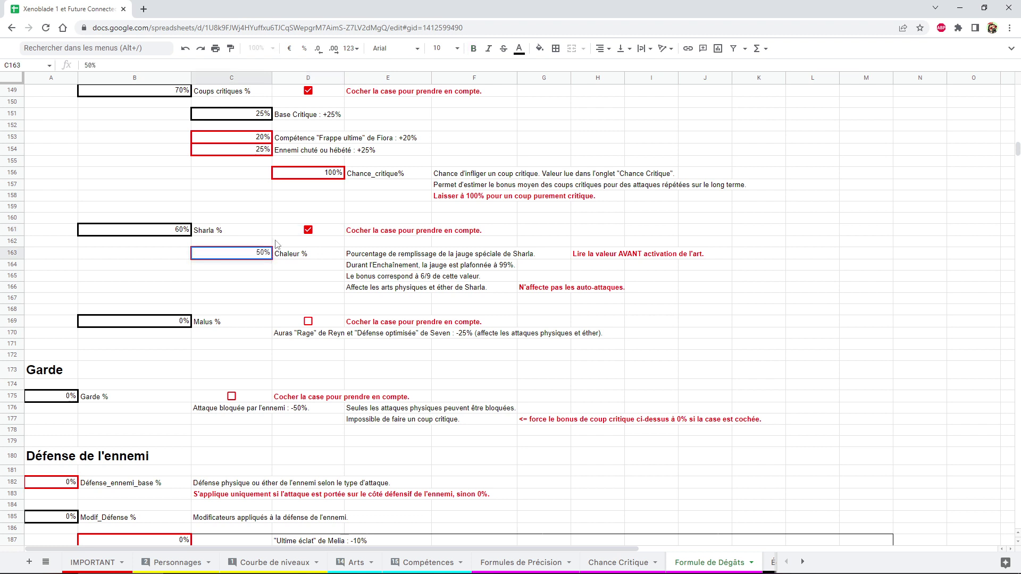
pyautogui.press('Return')
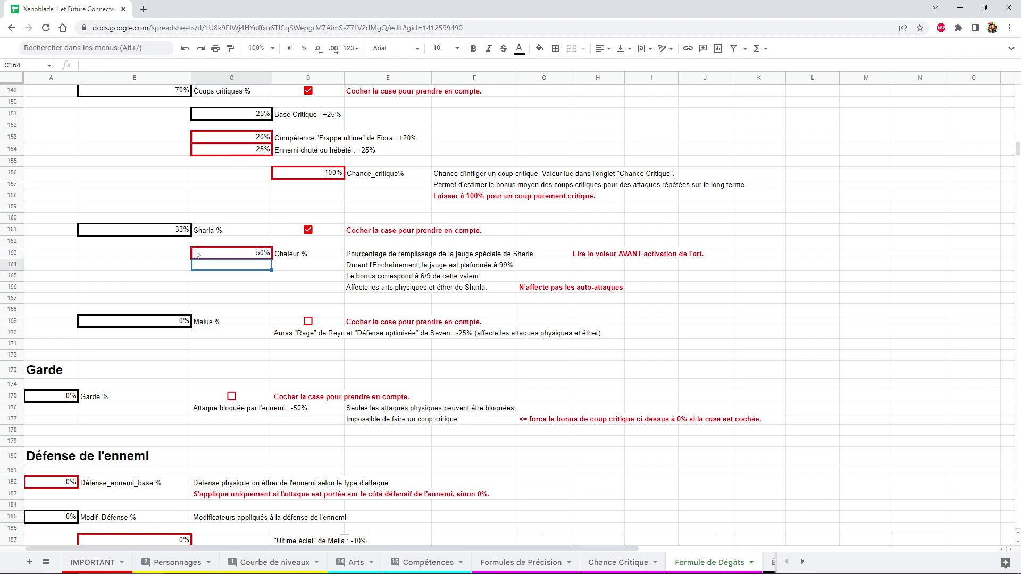
pyautogui.click(163, 231)
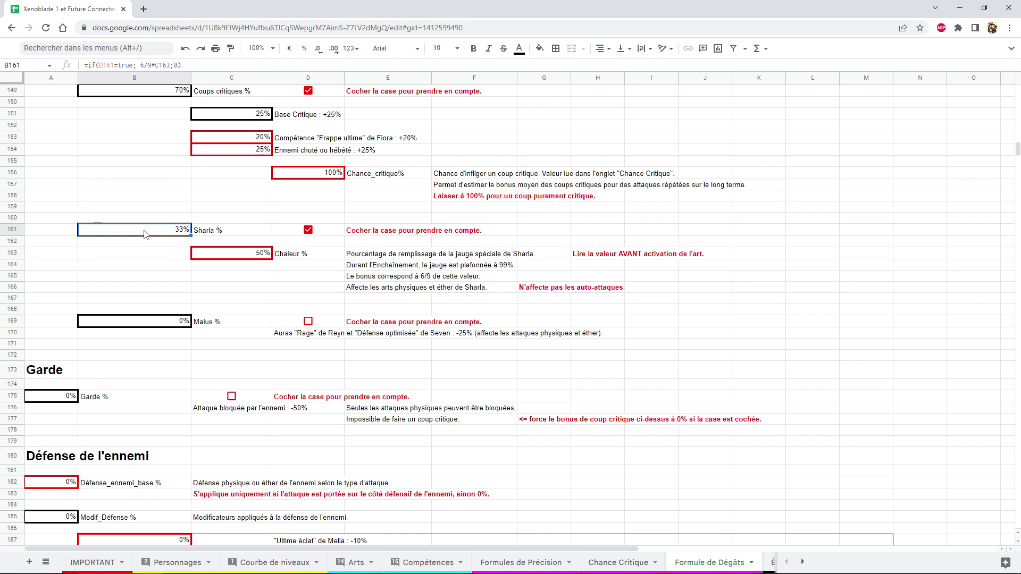
pyautogui.click(309, 230)
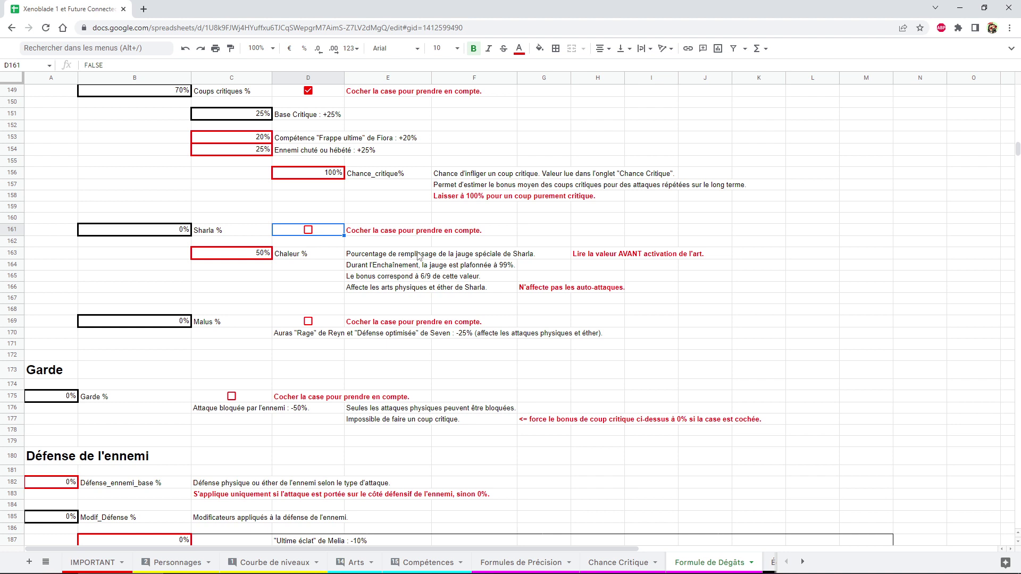
# Review the H163 read-before-activation note, the 50% Chaleur value and the Sharla block B161:G166.
pyautogui.click(601, 259)
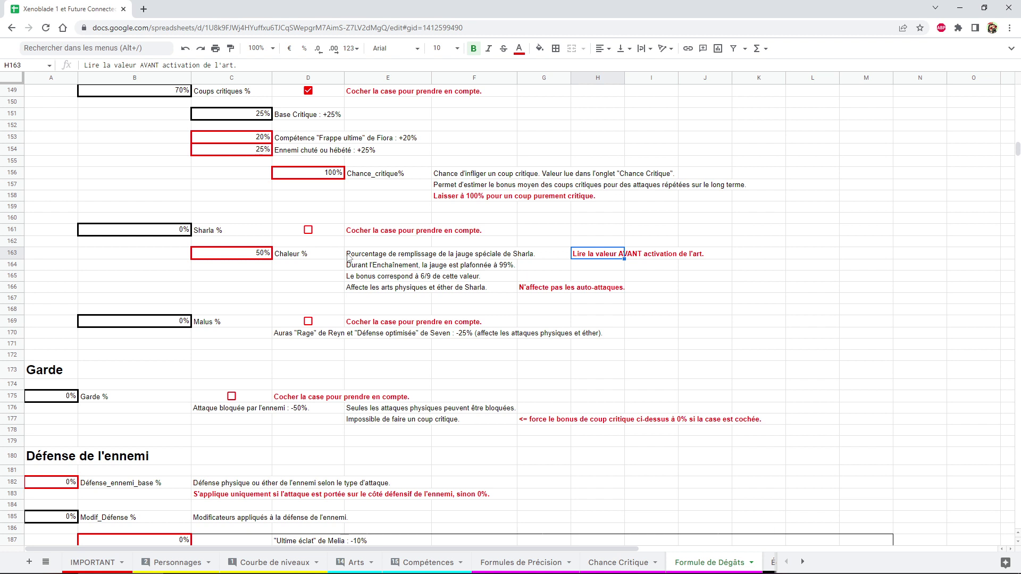
pyautogui.click(253, 258)
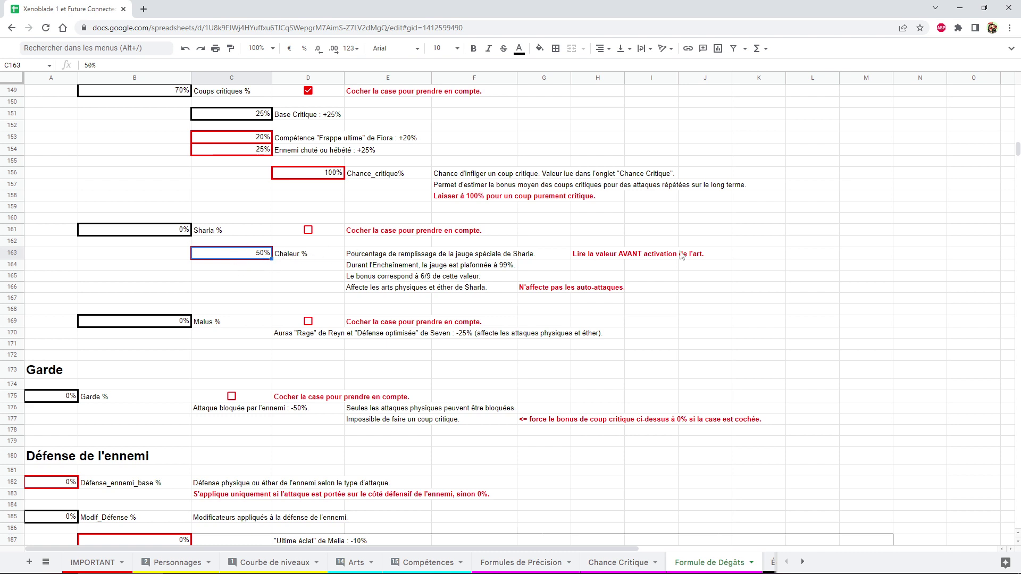
pyautogui.click(607, 254)
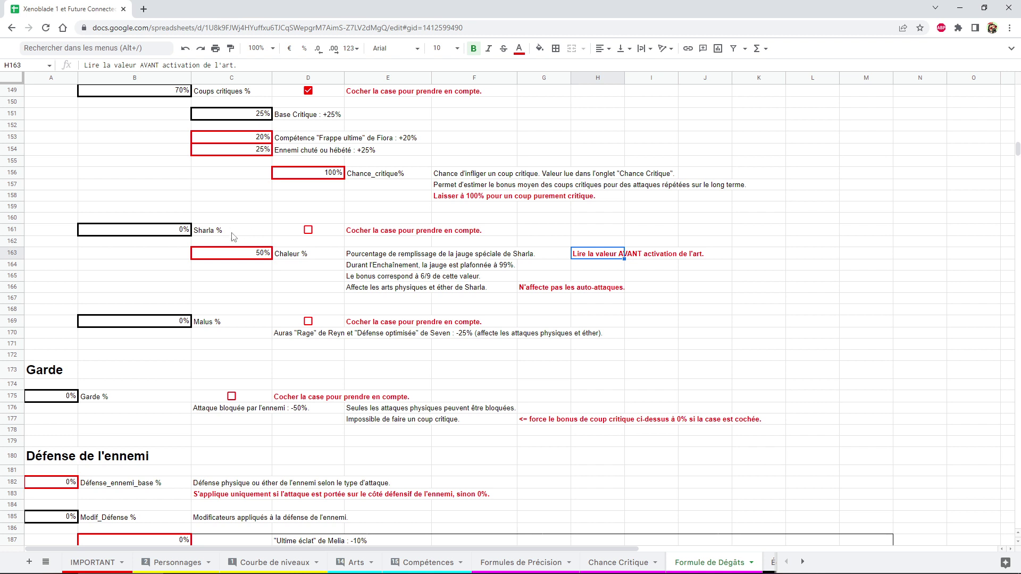
pyautogui.moveTo(184, 233); pyautogui.dragTo(567, 289)
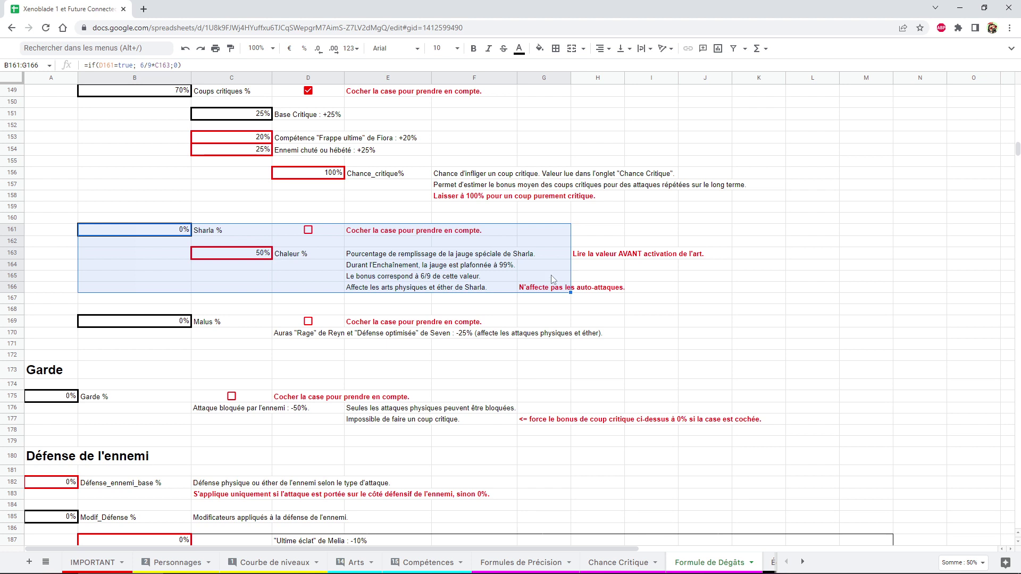
pyautogui.scroll(-1, 471, 265)
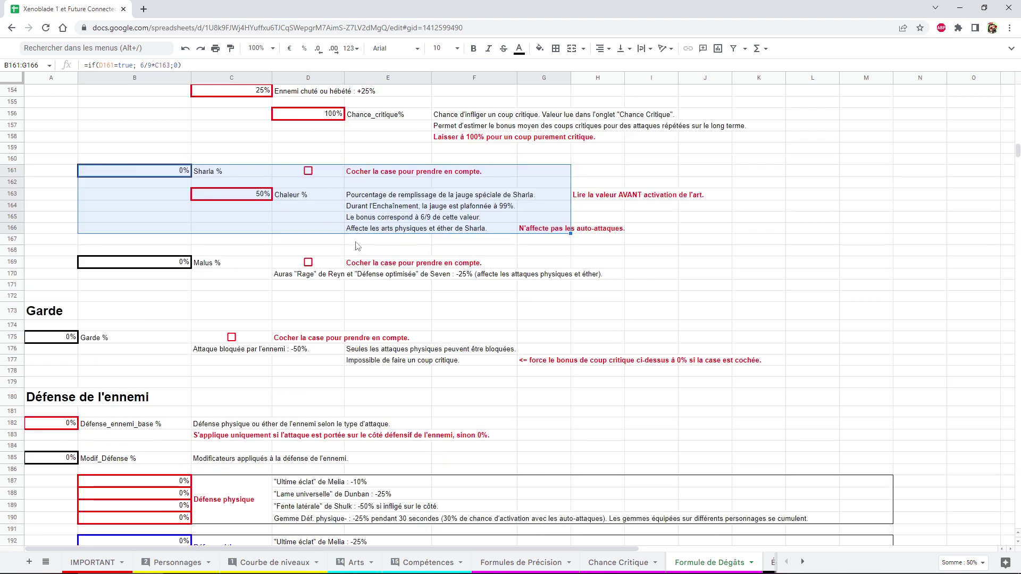
pyautogui.click(233, 250)
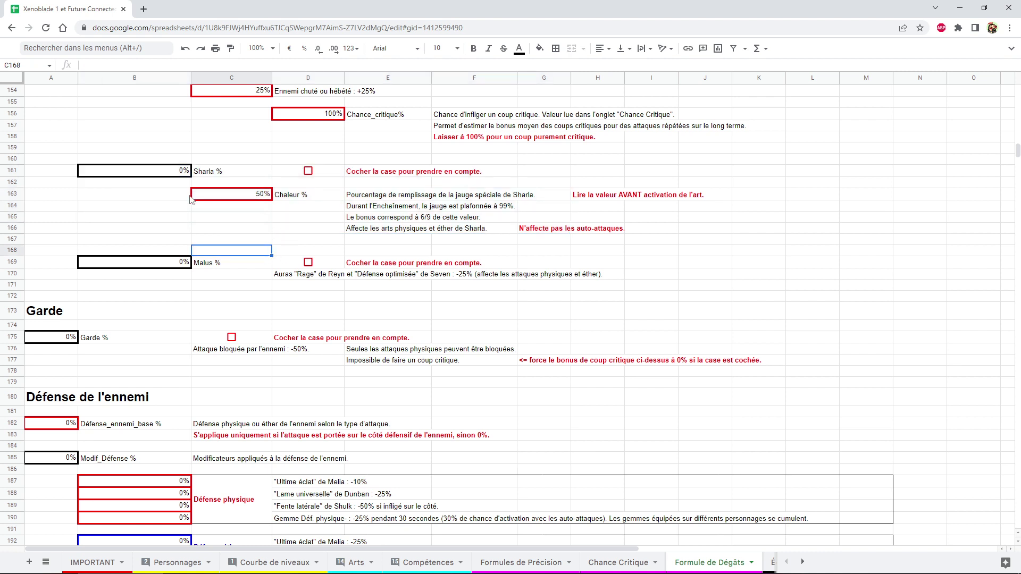
# Move down to the Malus section and select its B169 formula and rows 169–170.
pyautogui.scroll(-1, 205, 218)
pyautogui.scroll(-1, 205, 218)
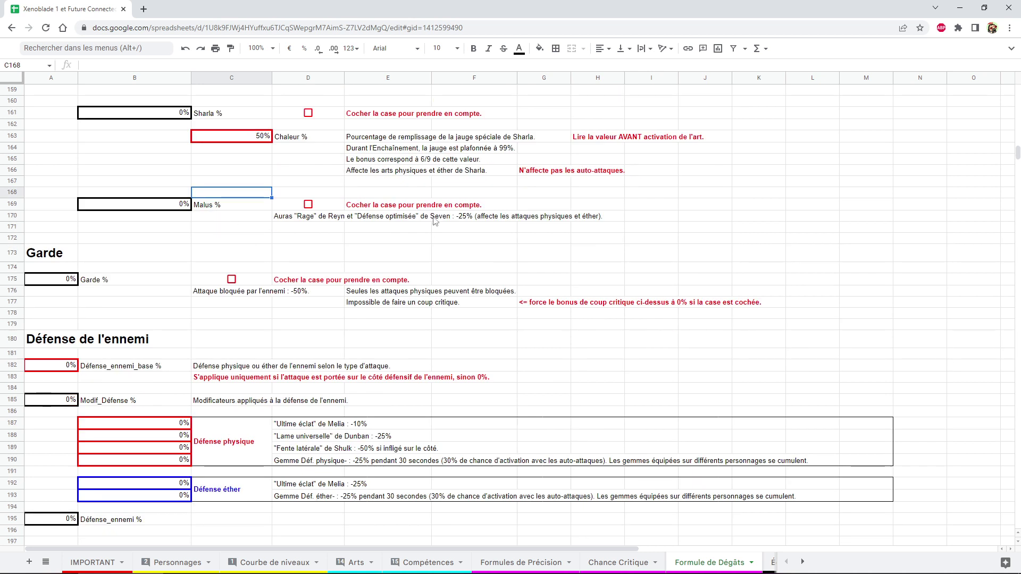
pyautogui.click(166, 204)
pyautogui.moveTo(160, 205); pyautogui.dragTo(453, 216)
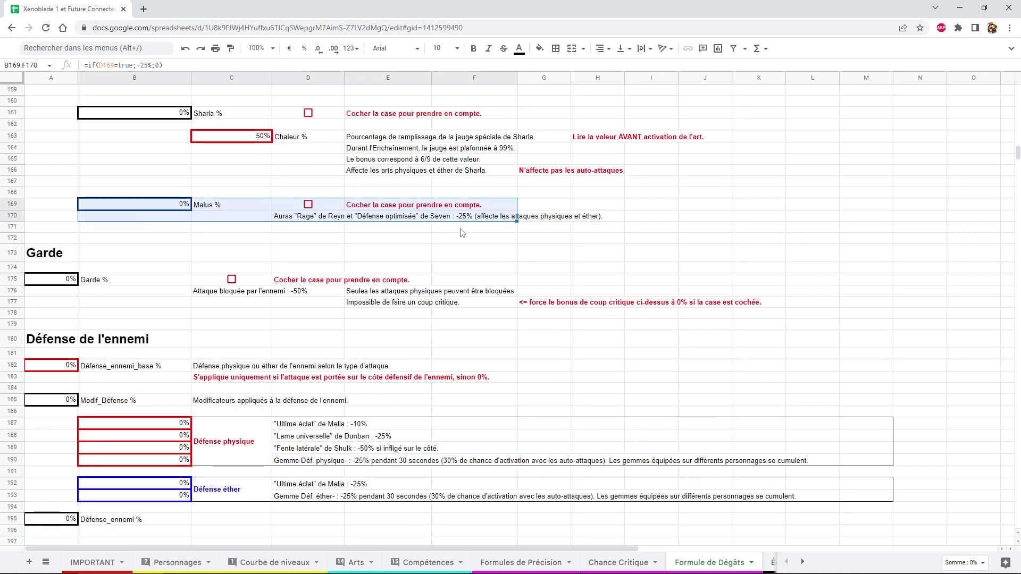
pyautogui.scroll(5, 319, 234)
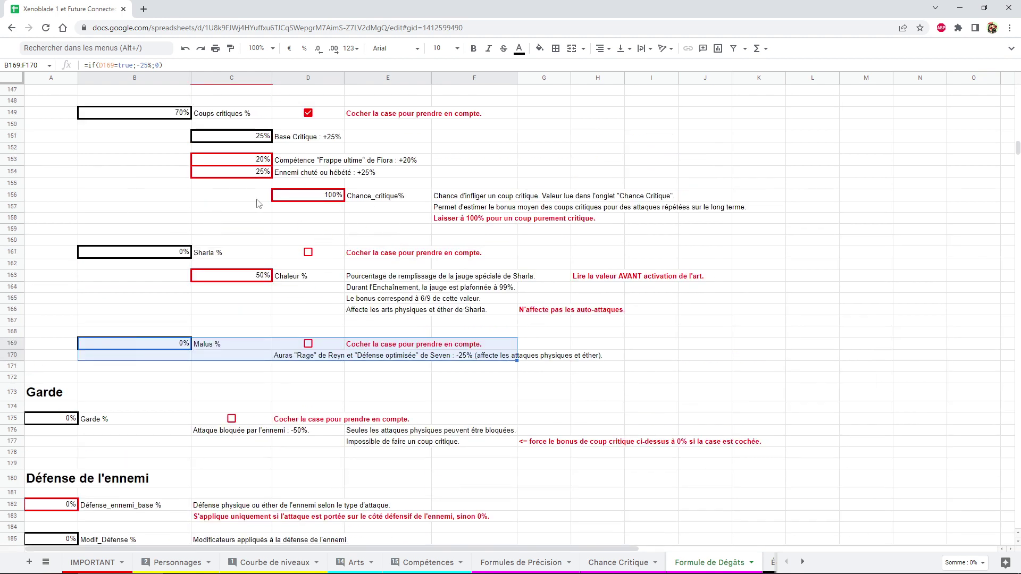
pyautogui.scroll(-3, 259, 203)
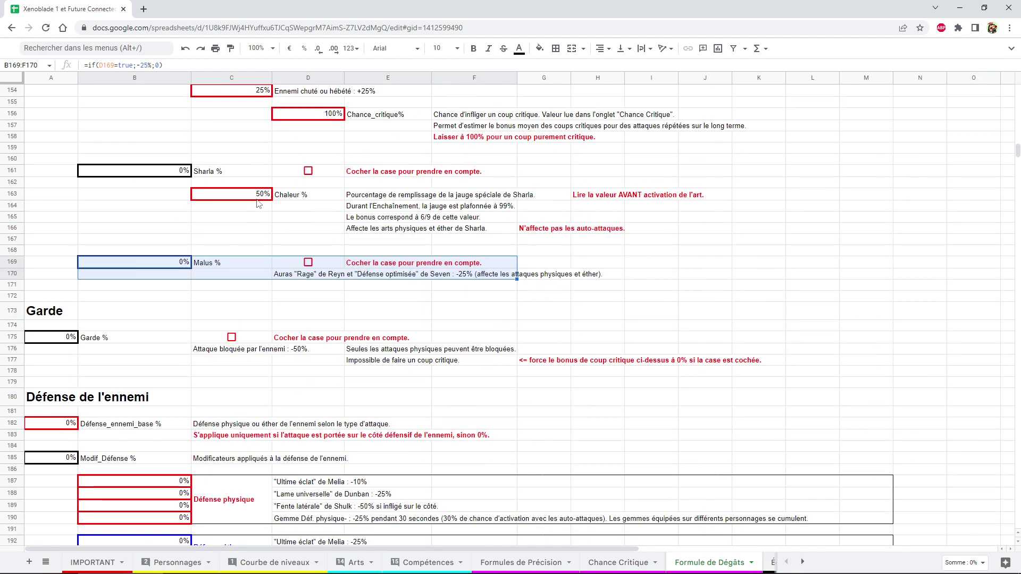
pyautogui.click(276, 278)
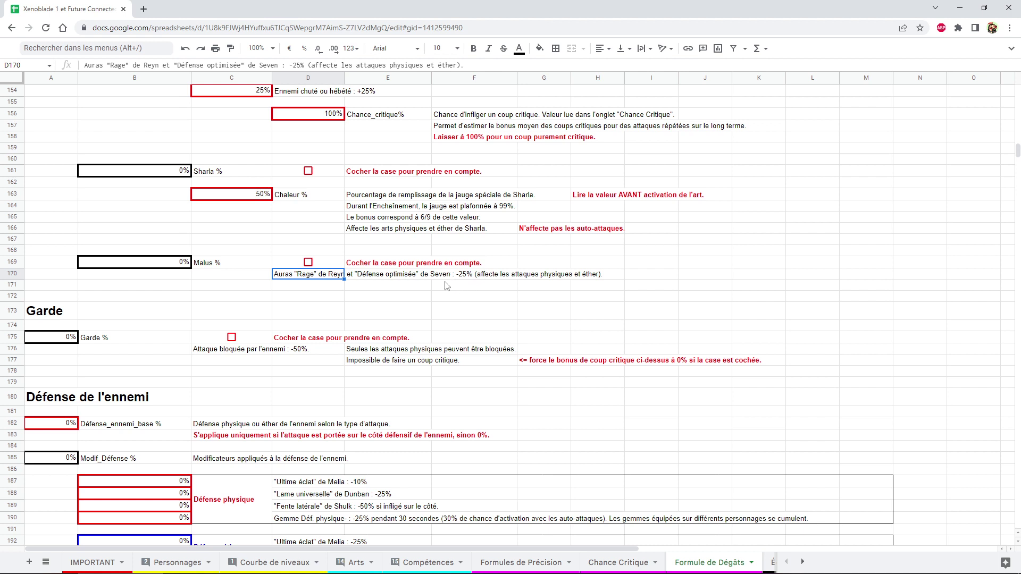
pyautogui.click(309, 262)
pyautogui.click(311, 263)
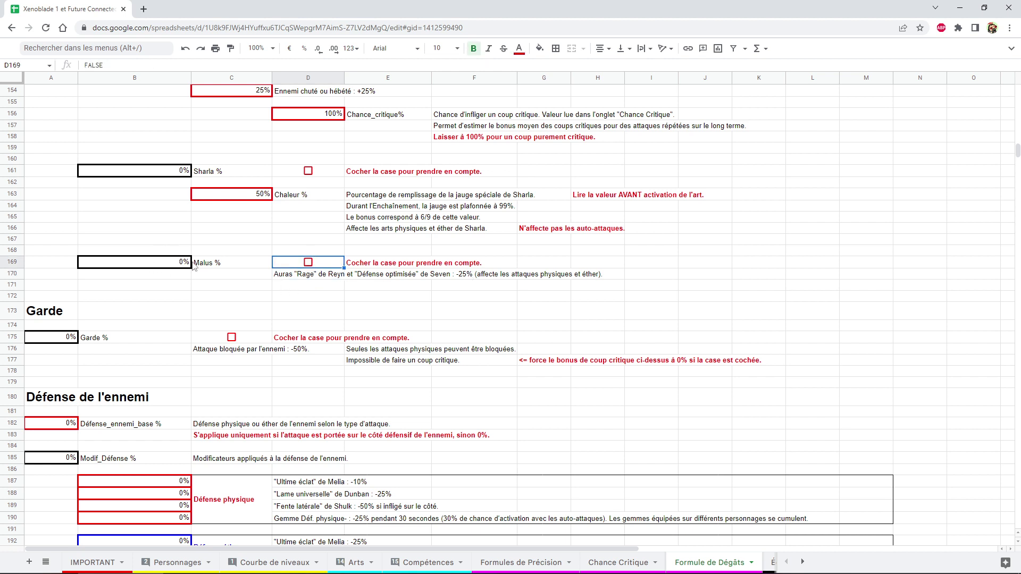
pyautogui.scroll(1, 194, 265)
pyautogui.scroll(5, 287, 274)
pyautogui.scroll(8, 55, 199)
pyautogui.scroll(7, 14, 252)
pyautogui.scroll(-5, 221, 292)
pyautogui.scroll(-10, 222, 292)
pyautogui.scroll(-8, 224, 274)
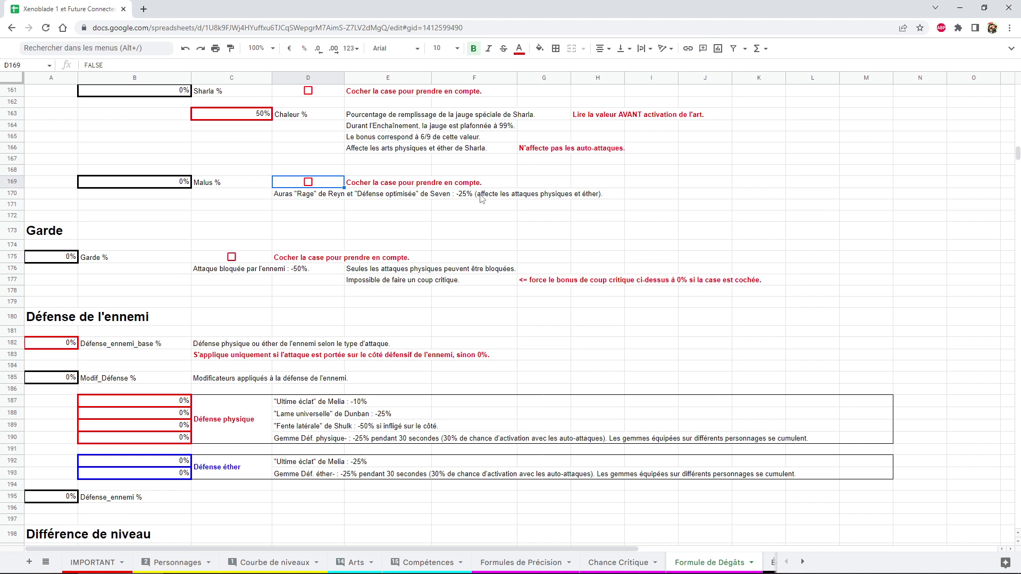
pyautogui.scroll(4, 301, 227)
pyautogui.scroll(3, 300, 233)
pyautogui.scroll(4, 297, 239)
pyautogui.scroll(4, 295, 245)
pyautogui.scroll(2, 294, 244)
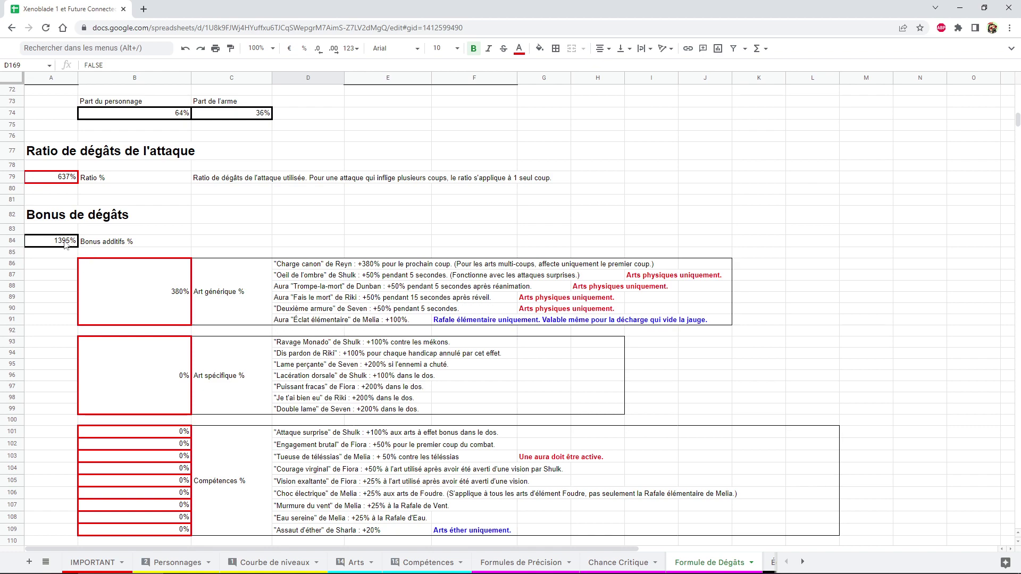
pyautogui.scroll(-7, 174, 261)
pyautogui.scroll(-3, 174, 260)
pyautogui.scroll(-3, 174, 260)
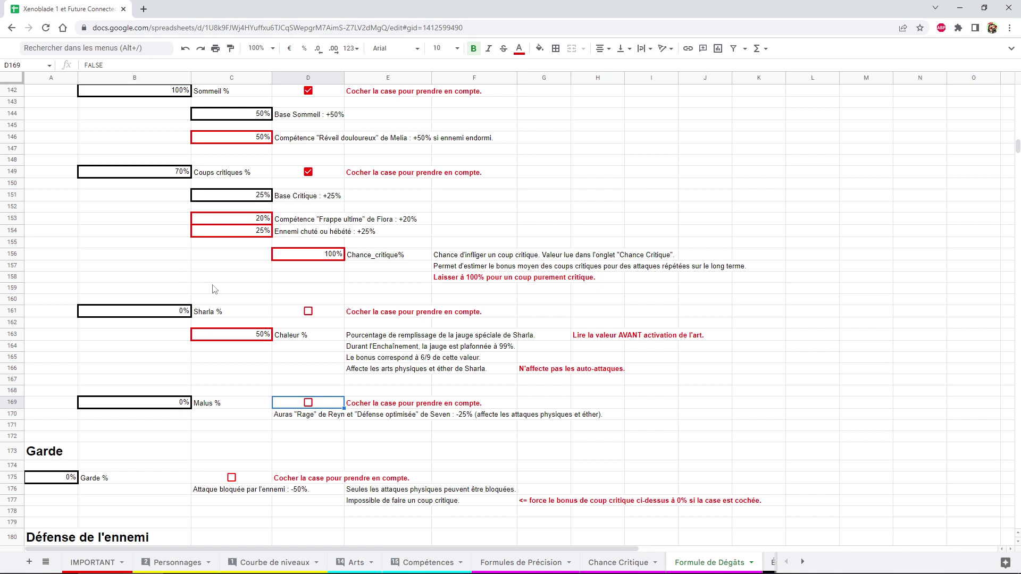
pyautogui.scroll(-2, 228, 302)
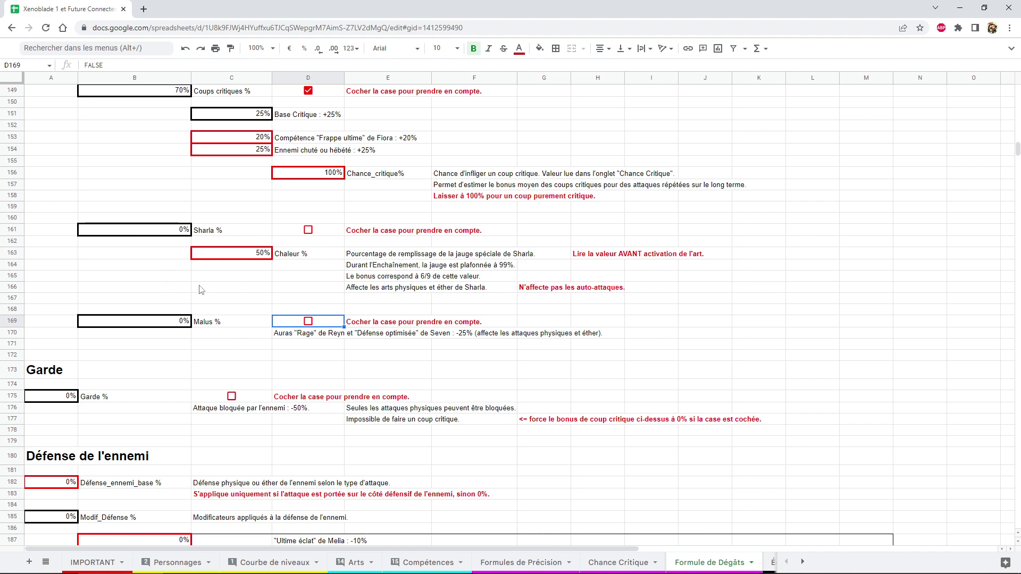
pyautogui.scroll(-2, 152, 234)
pyautogui.scroll(-2, 150, 240)
pyautogui.scroll(-2, 150, 240)
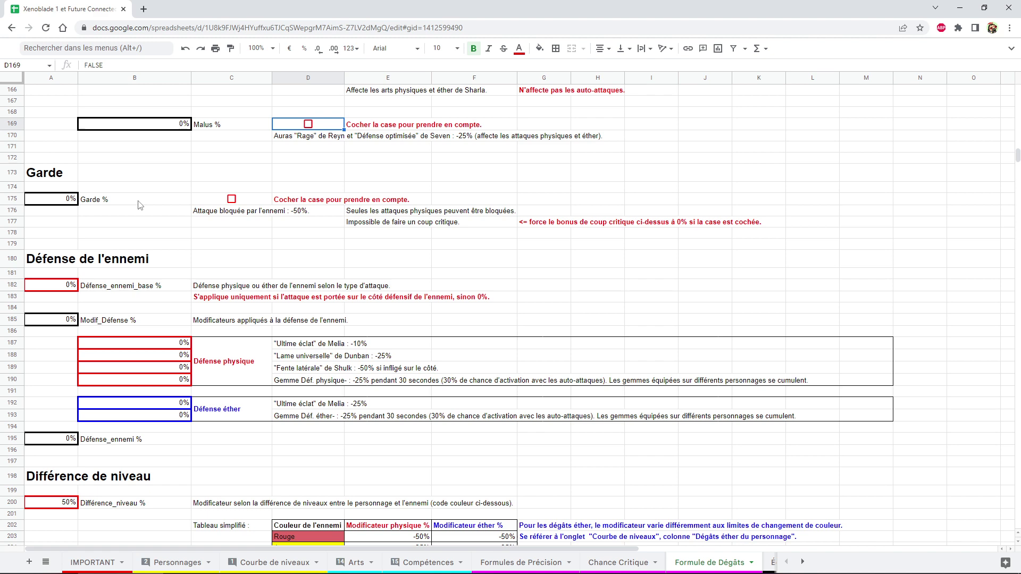
pyautogui.scroll(1, 144, 213)
pyautogui.scroll(1, 149, 223)
pyautogui.scroll(1, 155, 255)
pyautogui.scroll(1, 168, 298)
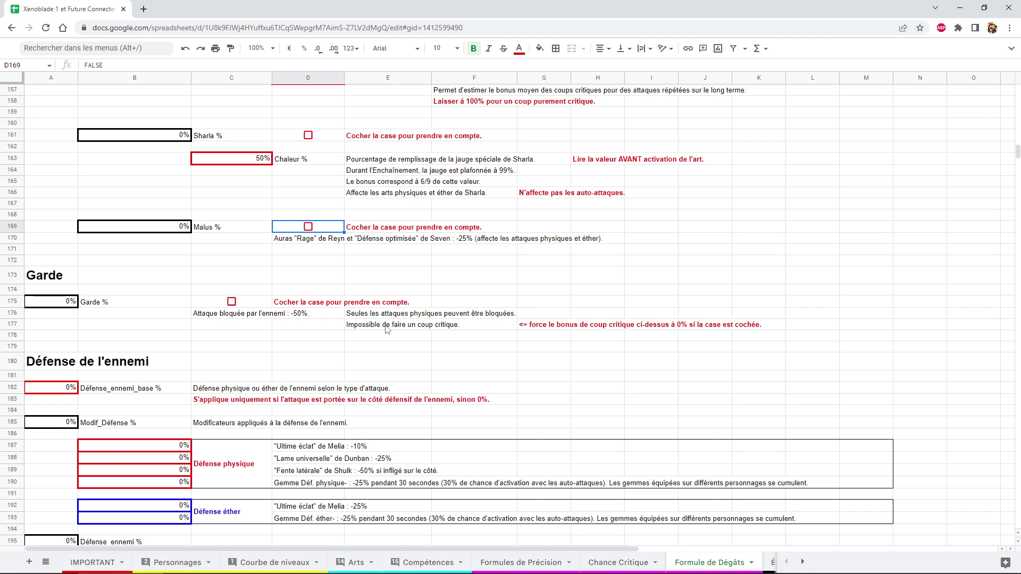
pyautogui.scroll(3, 386, 329)
pyautogui.scroll(1, 387, 328)
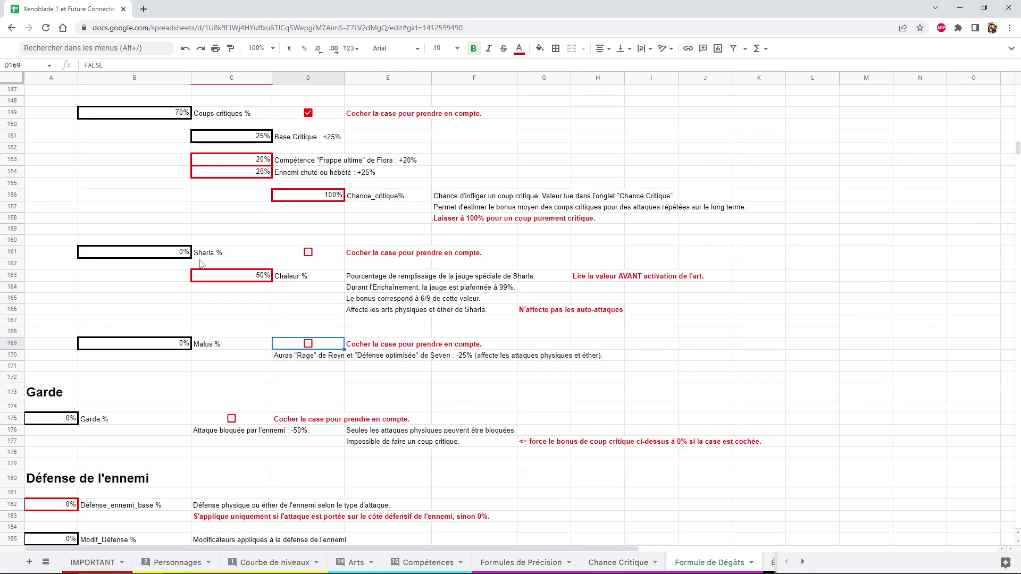
pyautogui.click(233, 420)
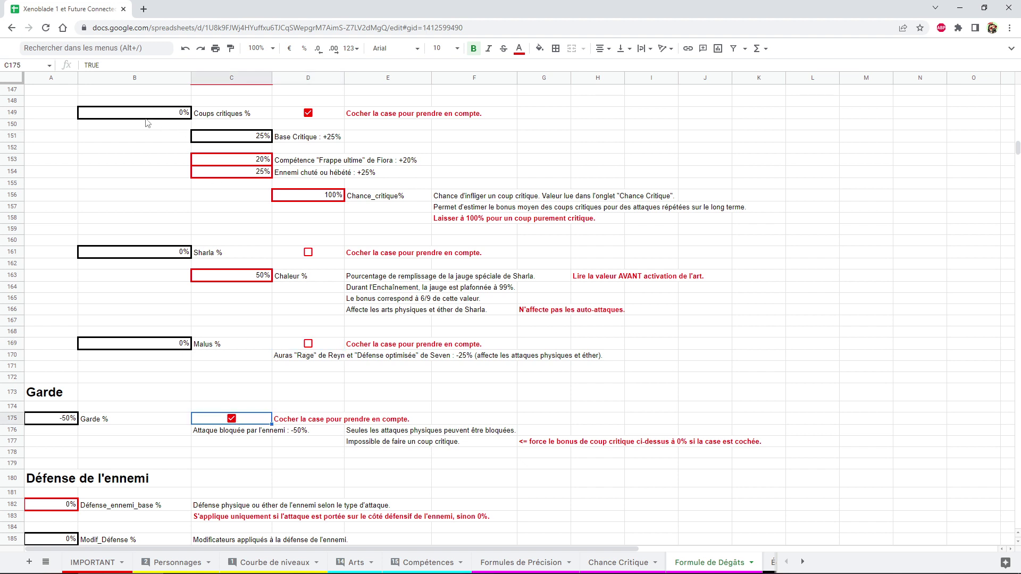
pyautogui.click(232, 419)
pyautogui.scroll(-1, 261, 208)
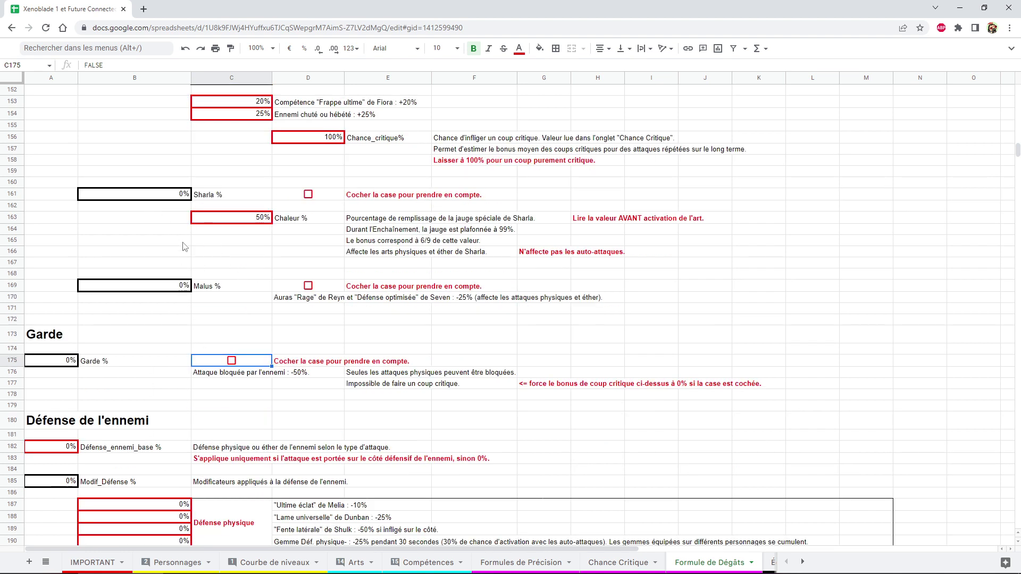
pyautogui.scroll(-3, 160, 242)
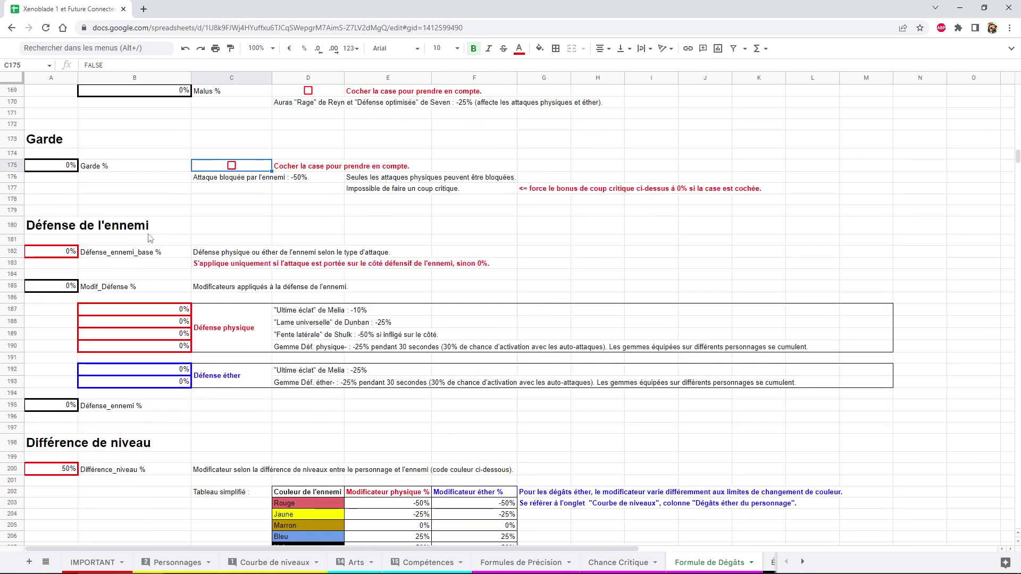
pyautogui.scroll(-1, 144, 237)
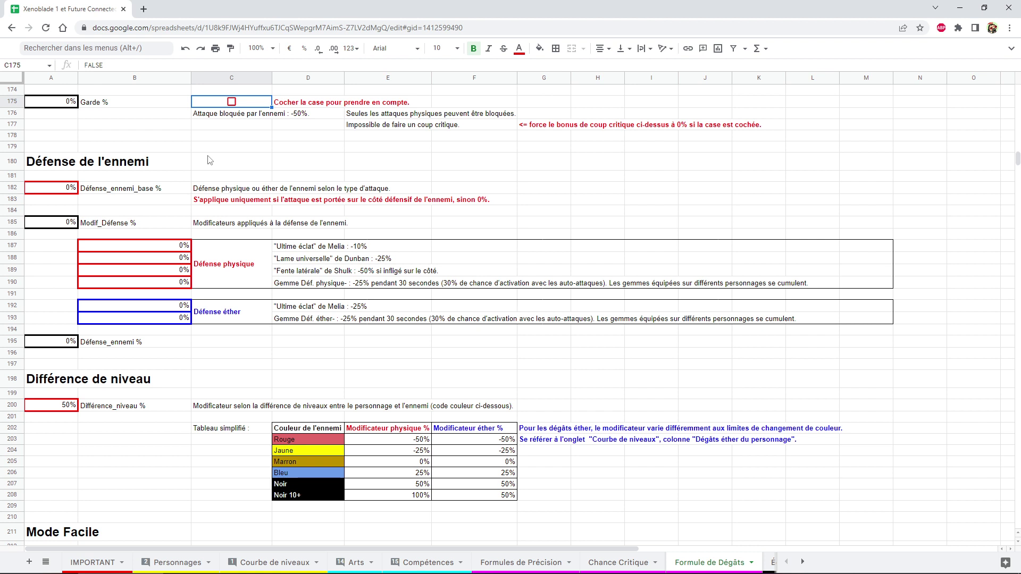
# Point out the Défense_ennemi_base % label and its defence note, then jump to the sheet's top.
pyautogui.click(171, 193)
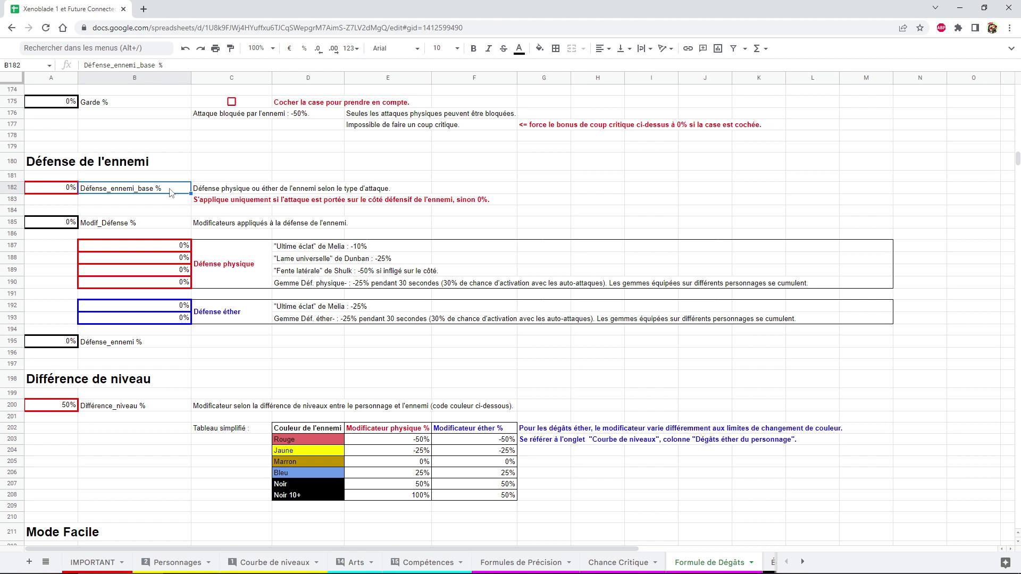
pyautogui.click(220, 206)
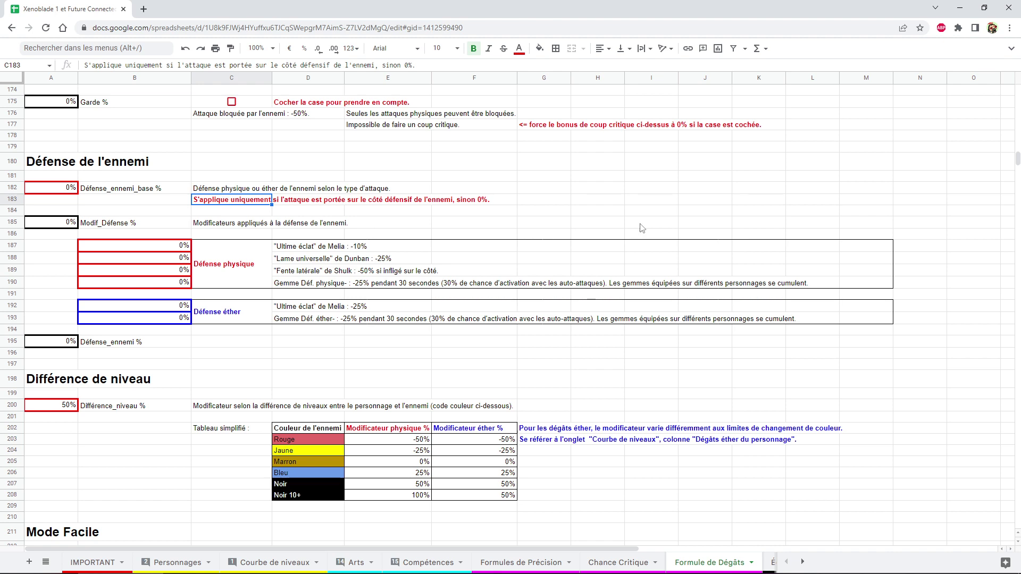
pyautogui.press('pageup')
pyautogui.press('pageup')
pyautogui.press('pageup')
pyautogui.press('pageup')
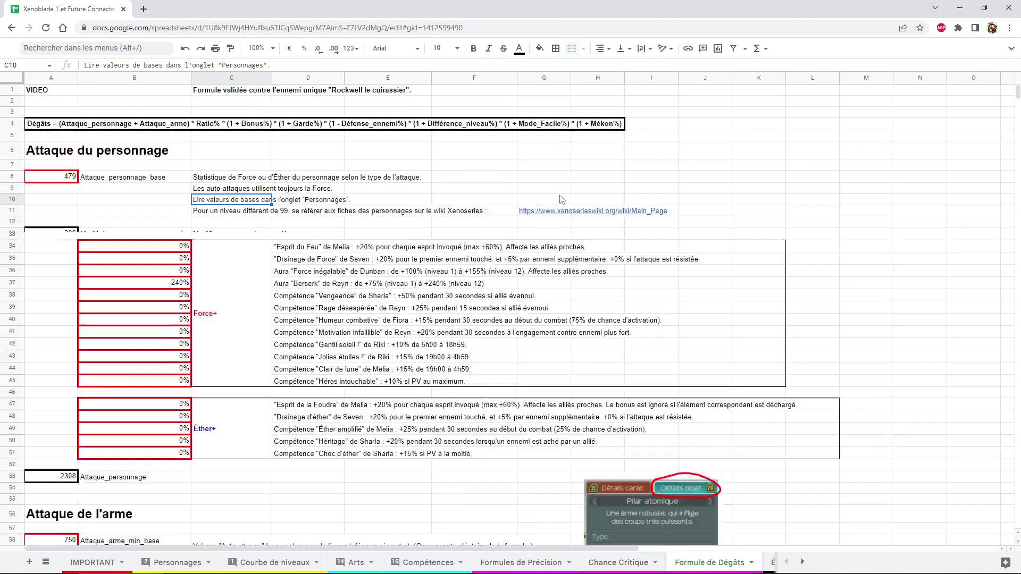
pyautogui.click(367, 93)
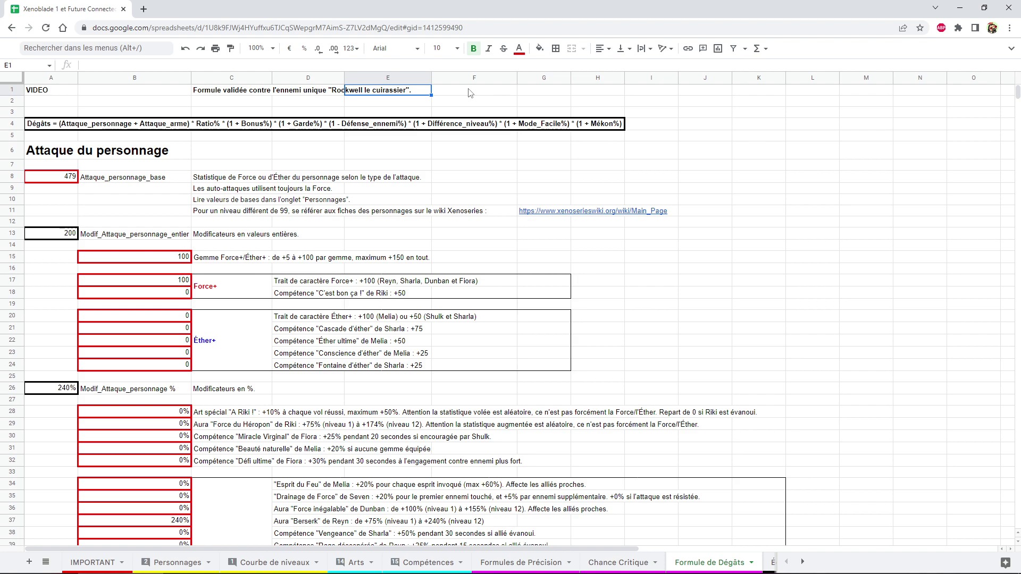
pyautogui.scroll(-4, 420, 98)
pyautogui.scroll(-7, 312, 298)
pyautogui.scroll(-4, 312, 297)
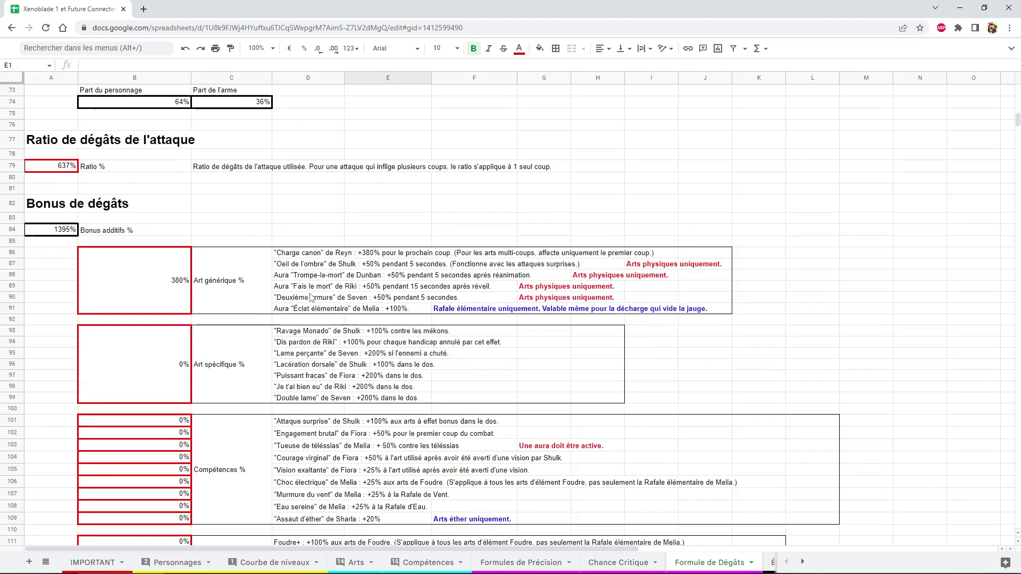
pyautogui.scroll(-3, 312, 298)
pyautogui.scroll(-6, 311, 298)
pyautogui.scroll(-5, 311, 298)
pyautogui.scroll(-2, 311, 298)
pyautogui.scroll(-2, 312, 298)
pyautogui.scroll(-1, 312, 298)
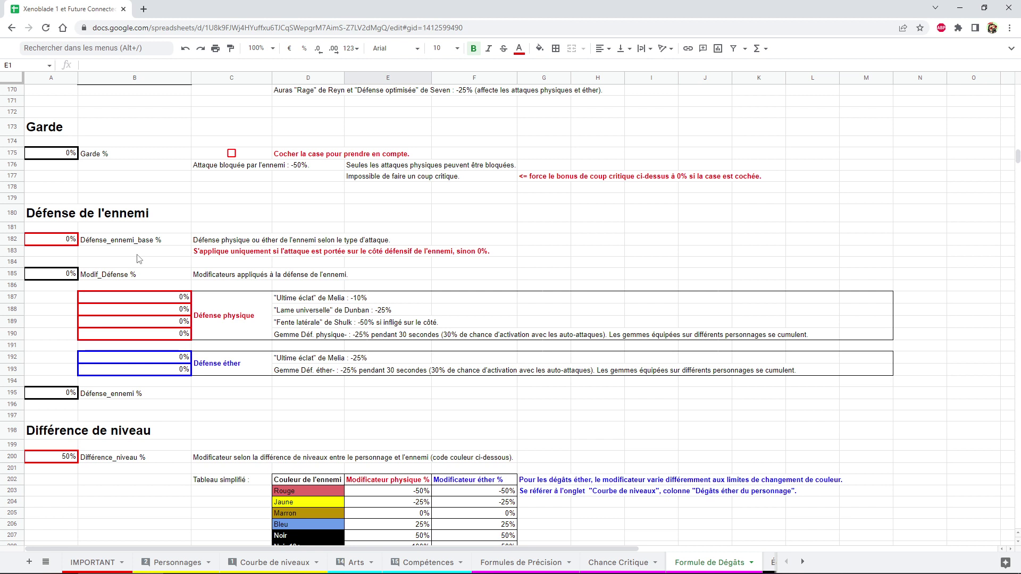
# Set the enemy's Défense_ennemi_base to 50%.
pyautogui.click(250, 253)
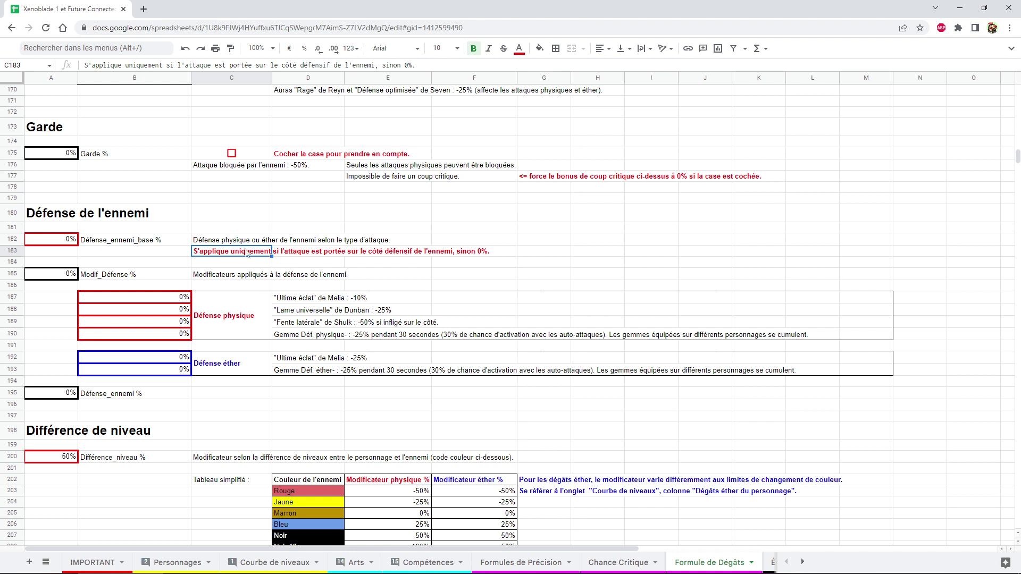
pyautogui.click(44, 244)
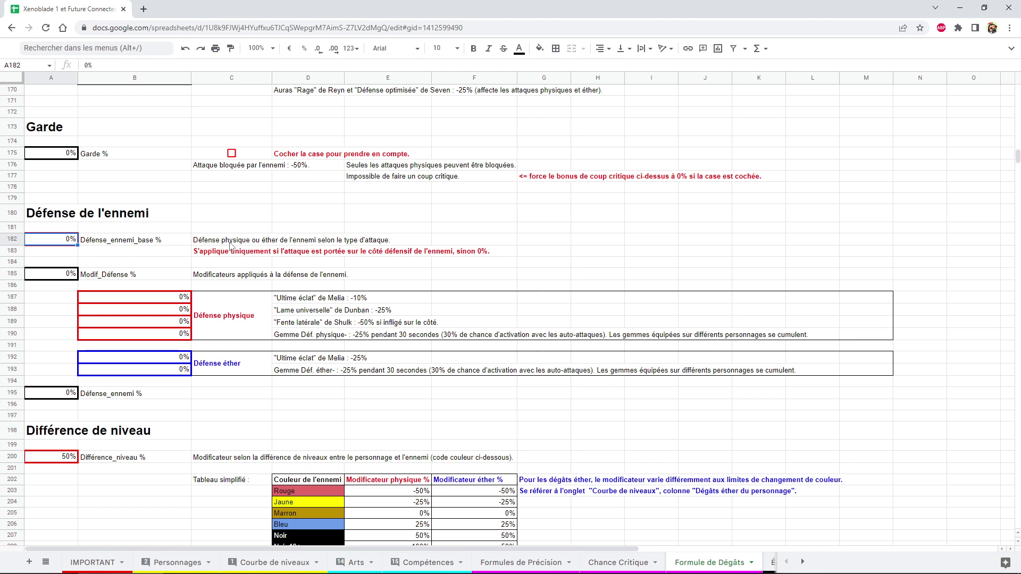
pyautogui.write('50')
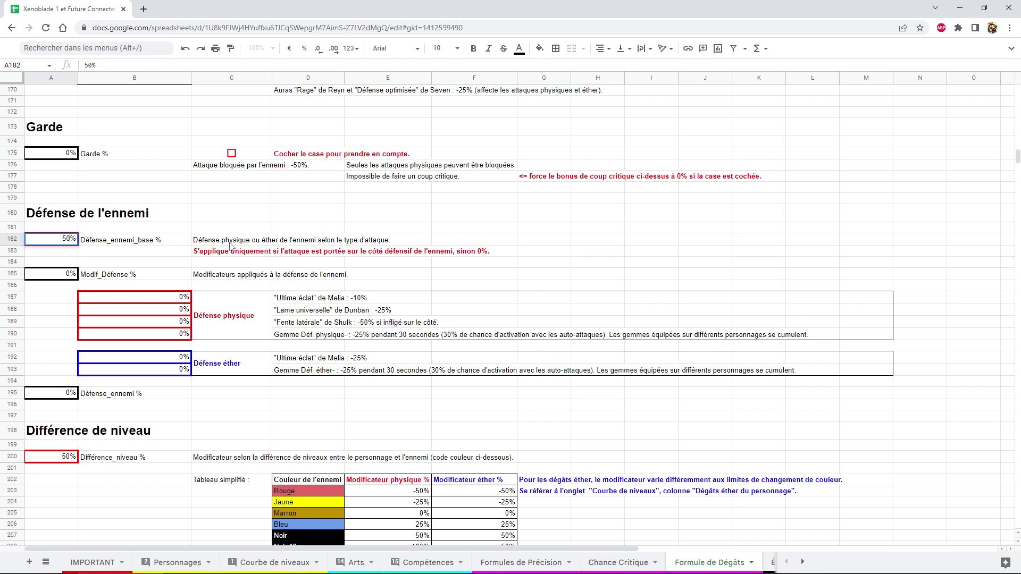
pyautogui.press('Return')
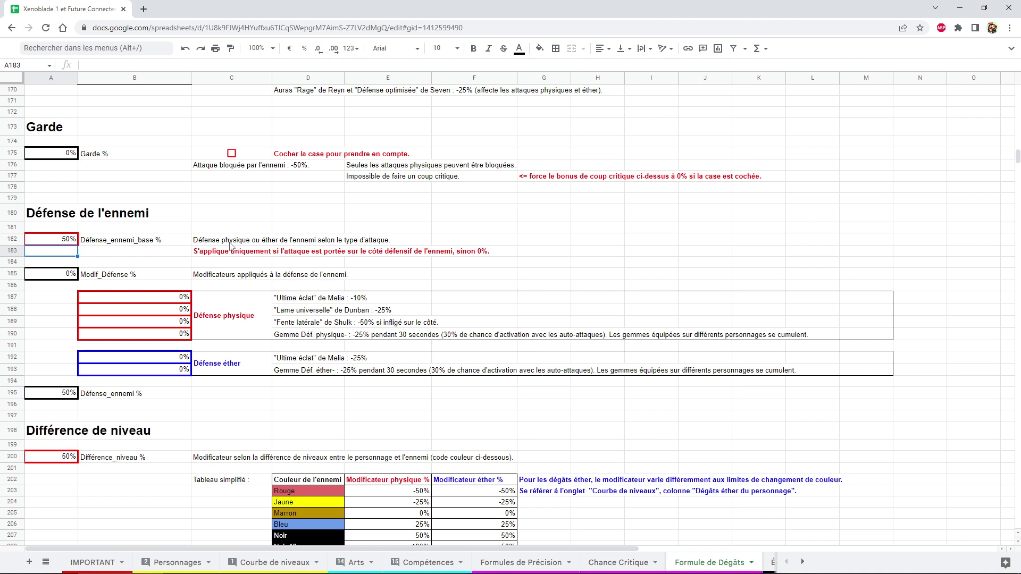
# Tick the Garde checkbox with 50% defence, then untick it again.
pyautogui.click(53, 241)
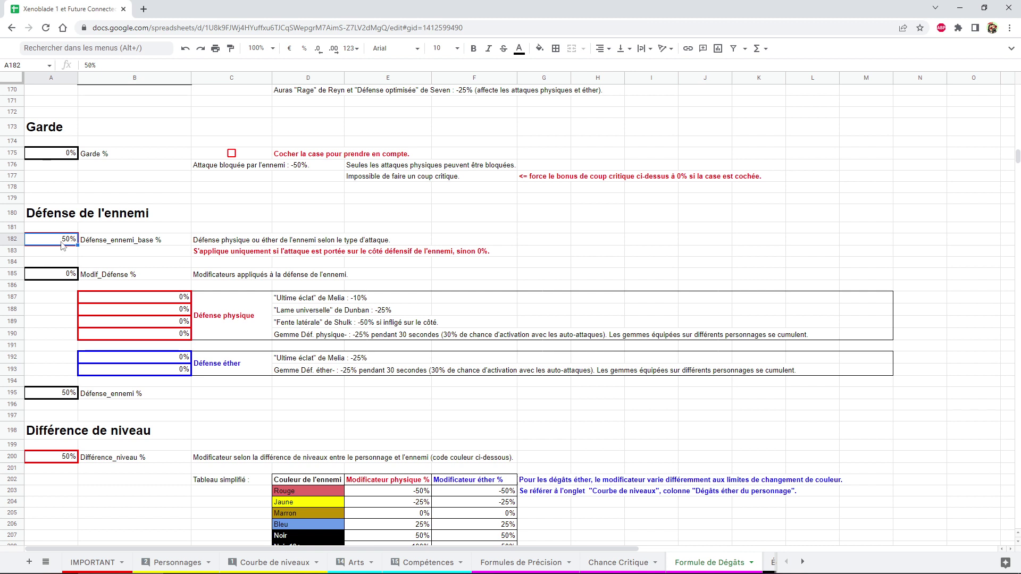
pyautogui.click(231, 153)
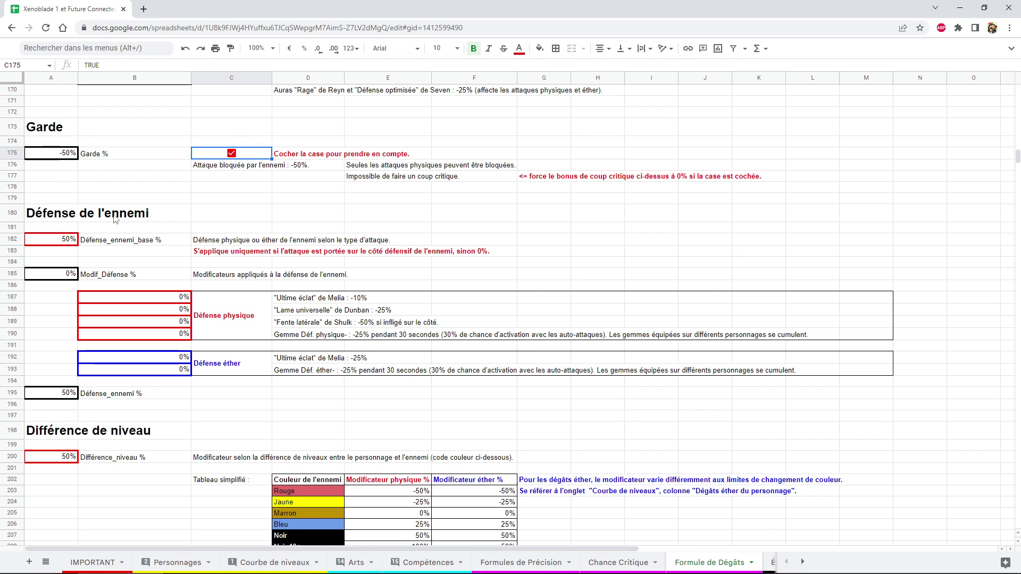
pyautogui.click(232, 153)
# Reset the base defence to 0%, then set it back to 50%.
pyautogui.click(217, 256)
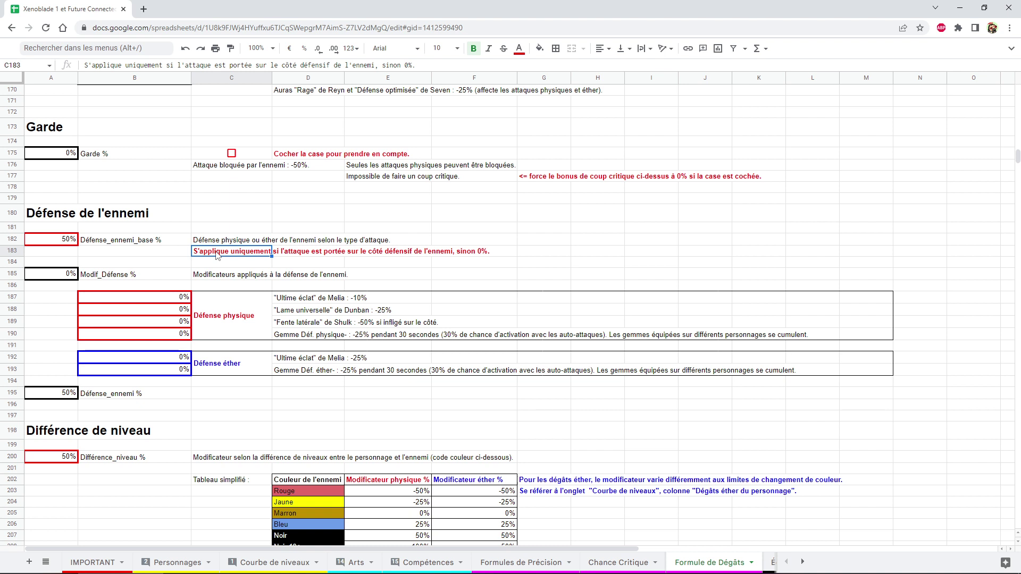
pyautogui.click(60, 242)
pyautogui.write('0')
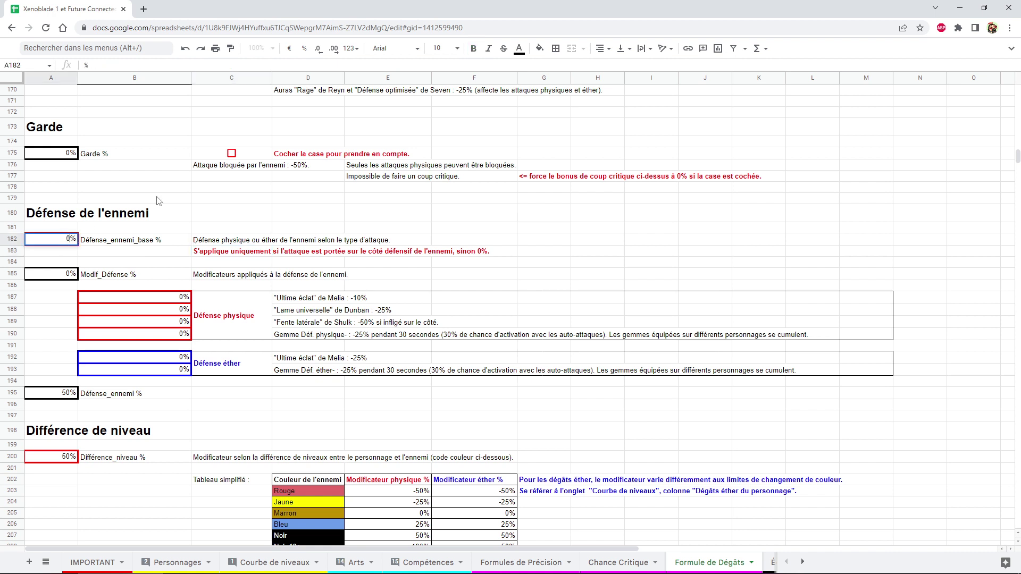
pyautogui.press('Return')
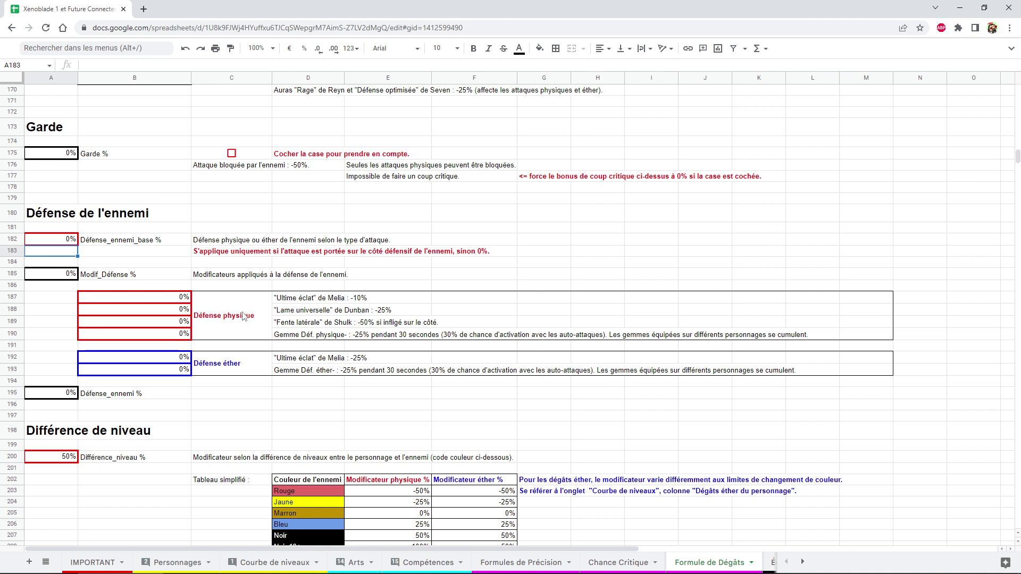
pyautogui.click(60, 242)
pyautogui.write('50')
pyautogui.press('Return')
pyautogui.scroll(-1, 207, 300)
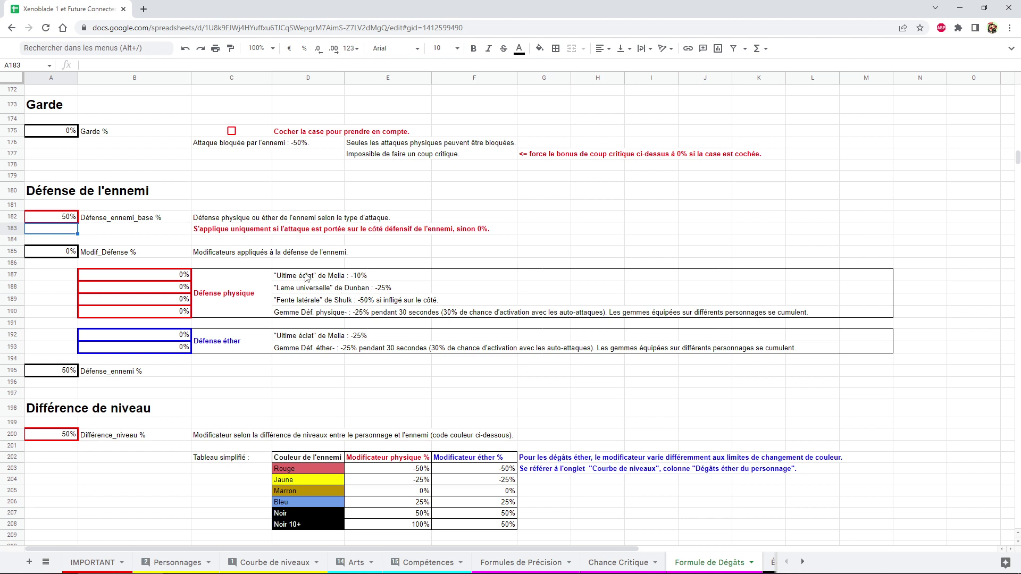
pyautogui.click(359, 281)
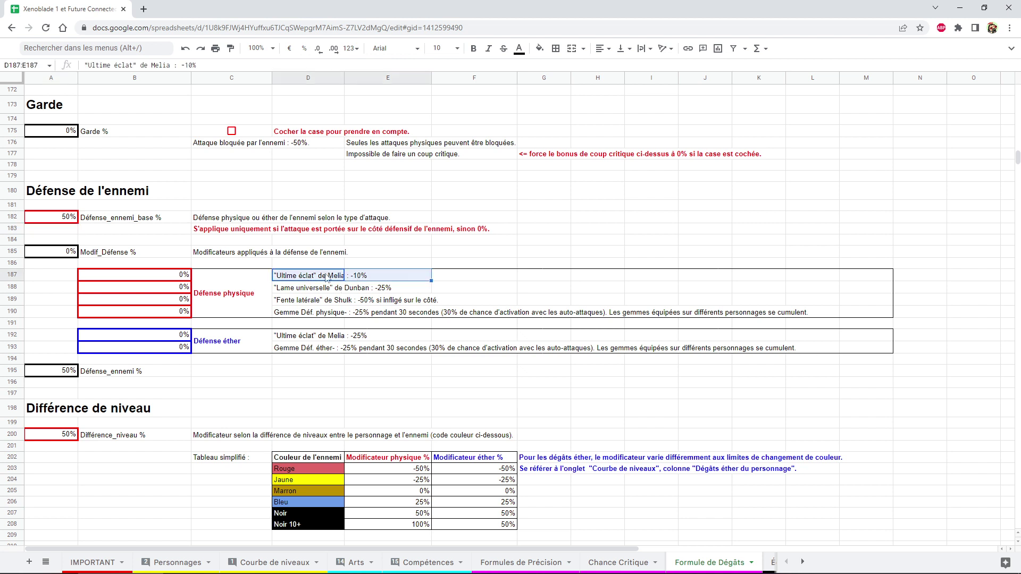
pyautogui.click(335, 277)
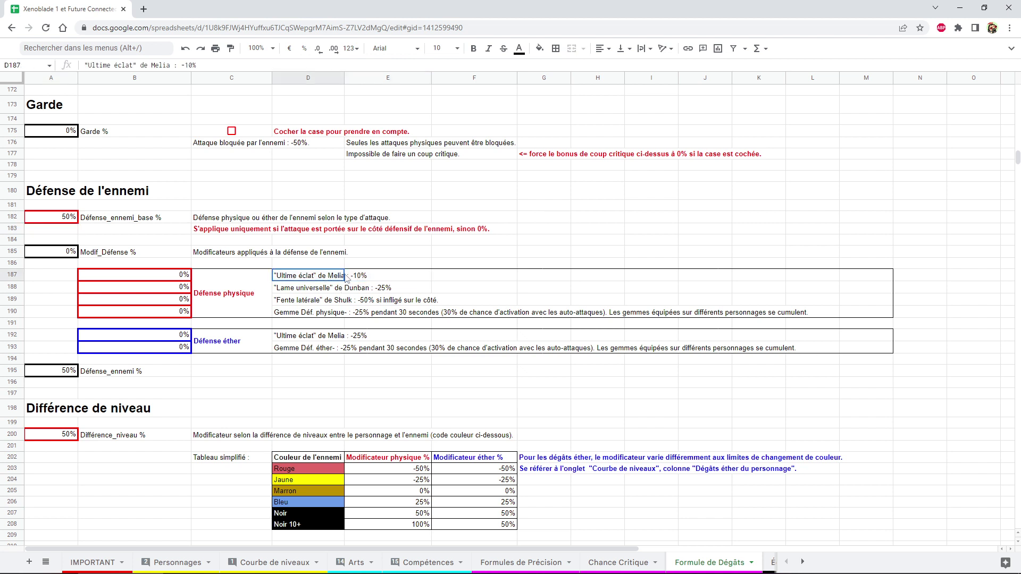
pyautogui.hotkey('shift', 'Right')
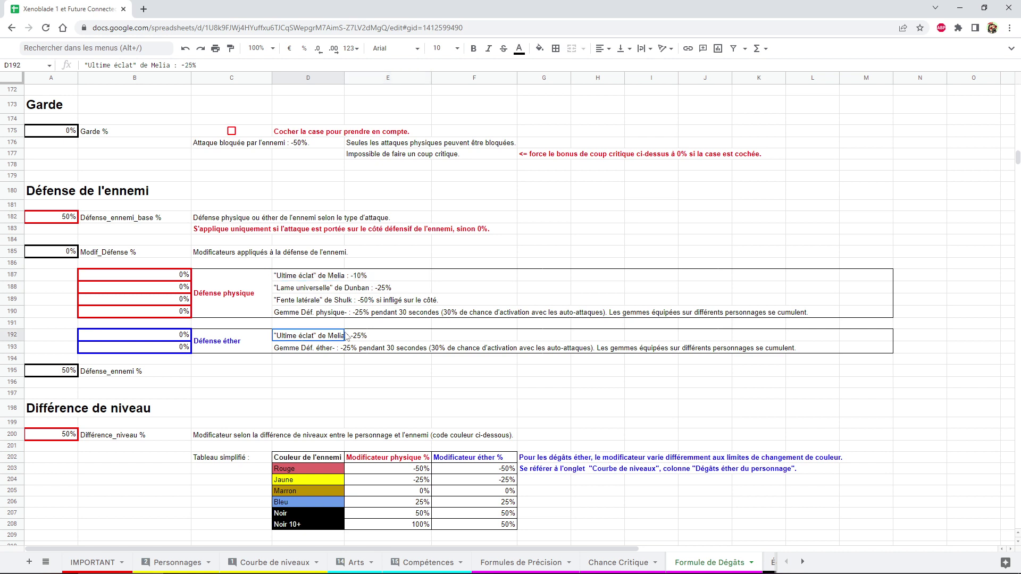
pyautogui.moveTo(301, 336); pyautogui.dragTo(351, 336)
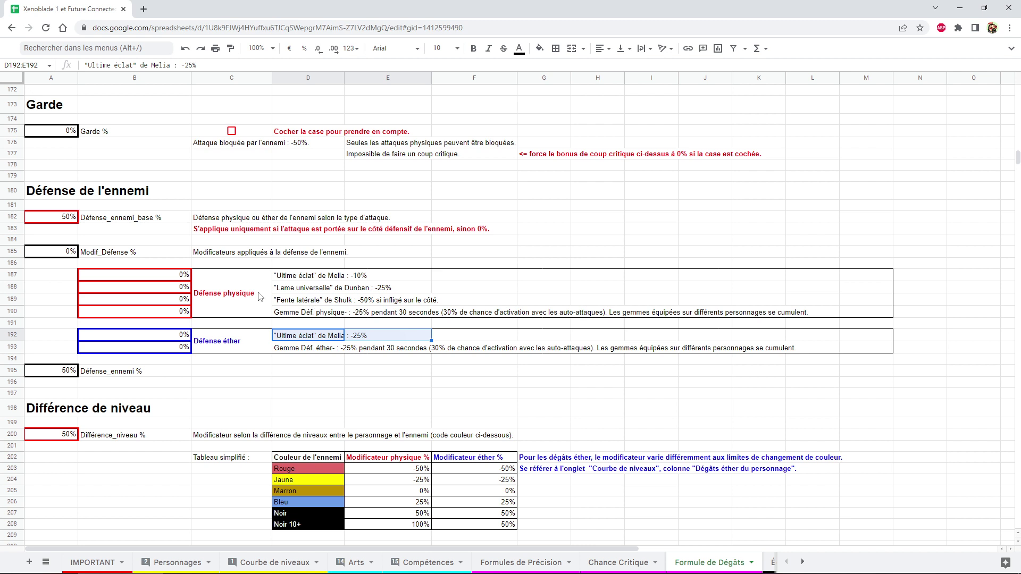
pyautogui.click(242, 296)
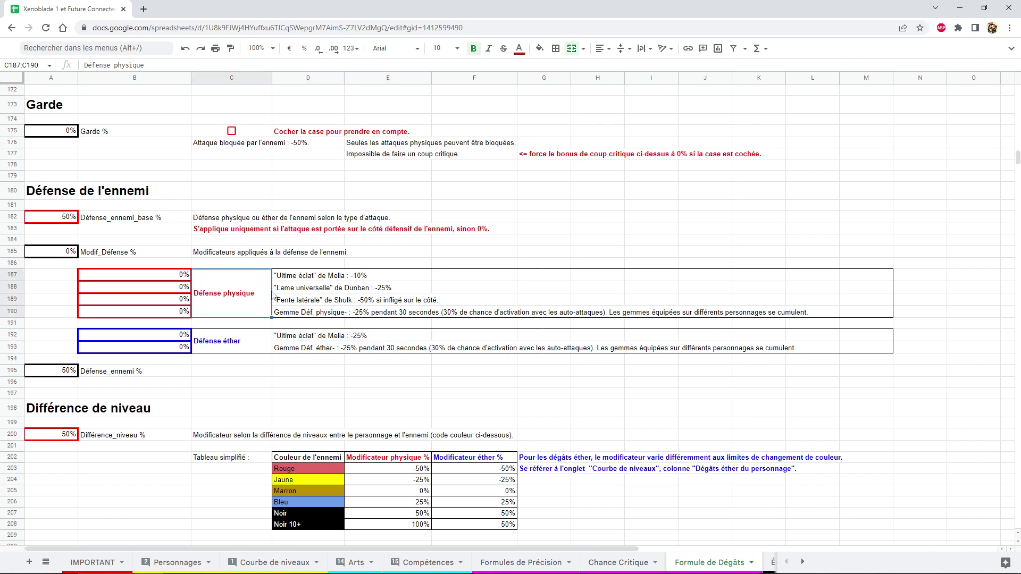
pyautogui.moveTo(294, 288); pyautogui.dragTo(379, 292)
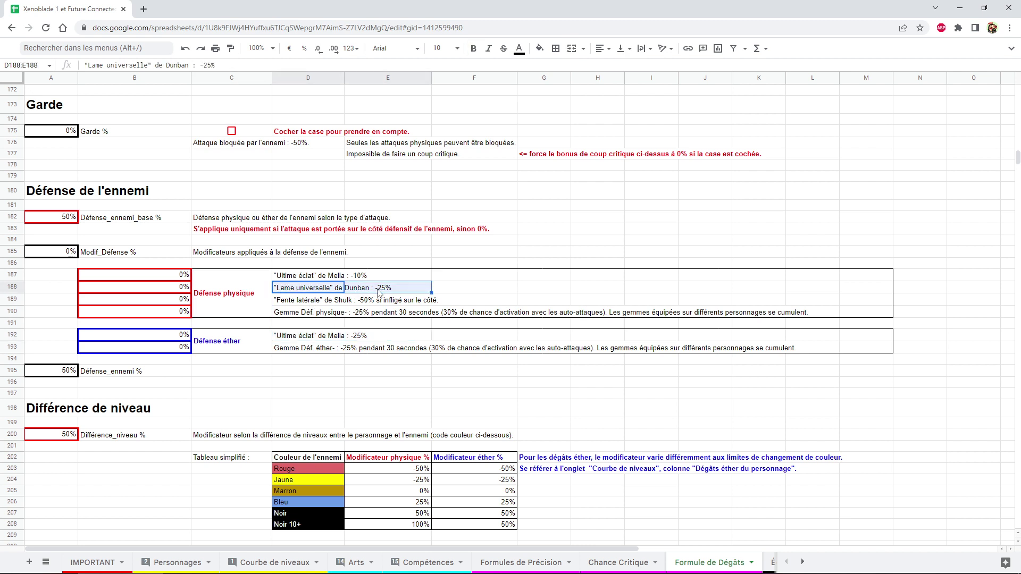
pyautogui.moveTo(292, 301); pyautogui.dragTo(375, 305)
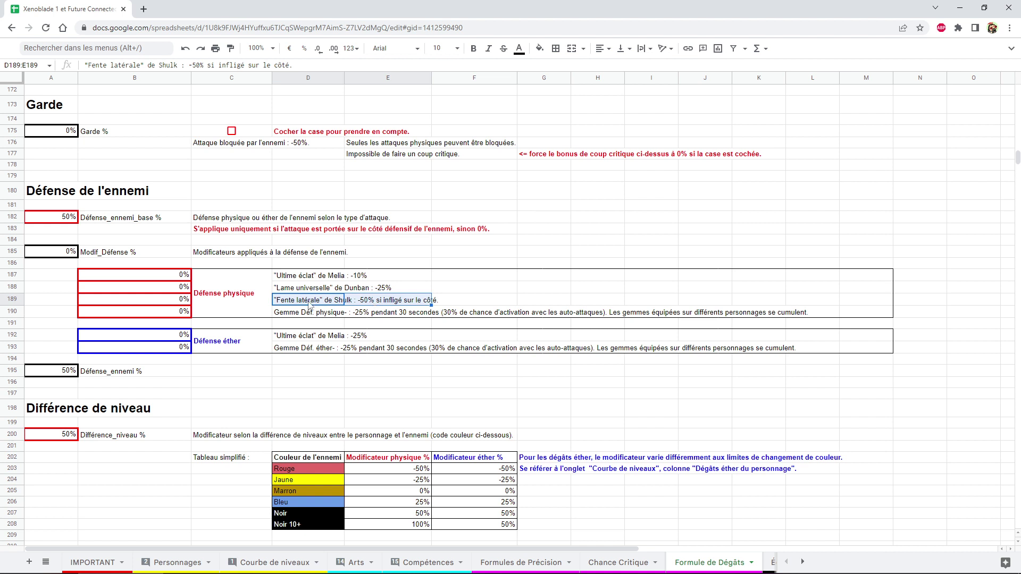
# Enter Shulk's -50% Fente latérale modifier and check the resulting Défense_ennemi % total.
pyautogui.click(171, 299)
pyautogui.write('-5')
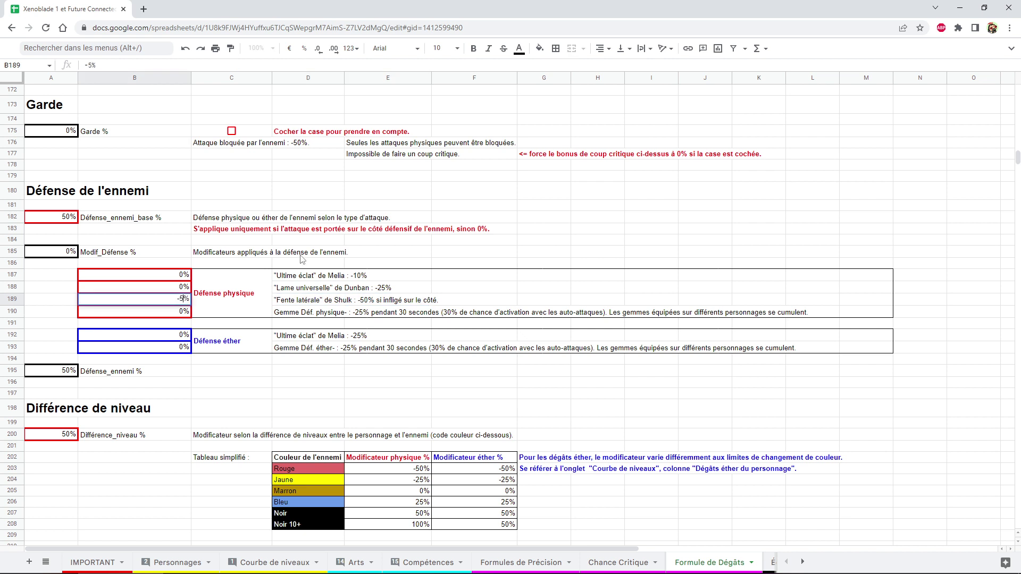
pyautogui.write('0')
pyautogui.press('Return')
pyautogui.press('Up')
pyautogui.press('Up')
pyautogui.click(189, 301)
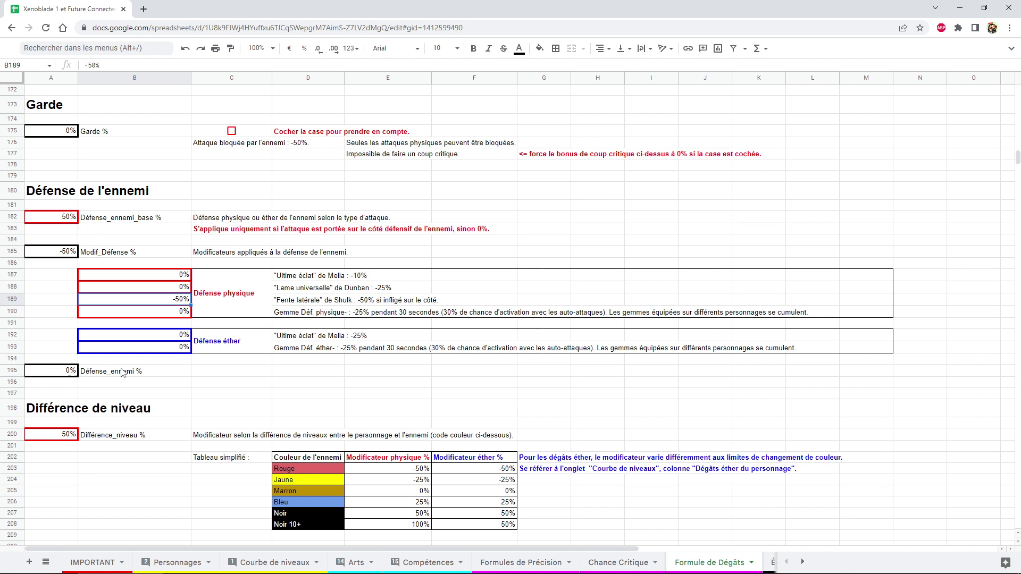
pyautogui.moveTo(122, 372); pyautogui.dragTo(63, 371)
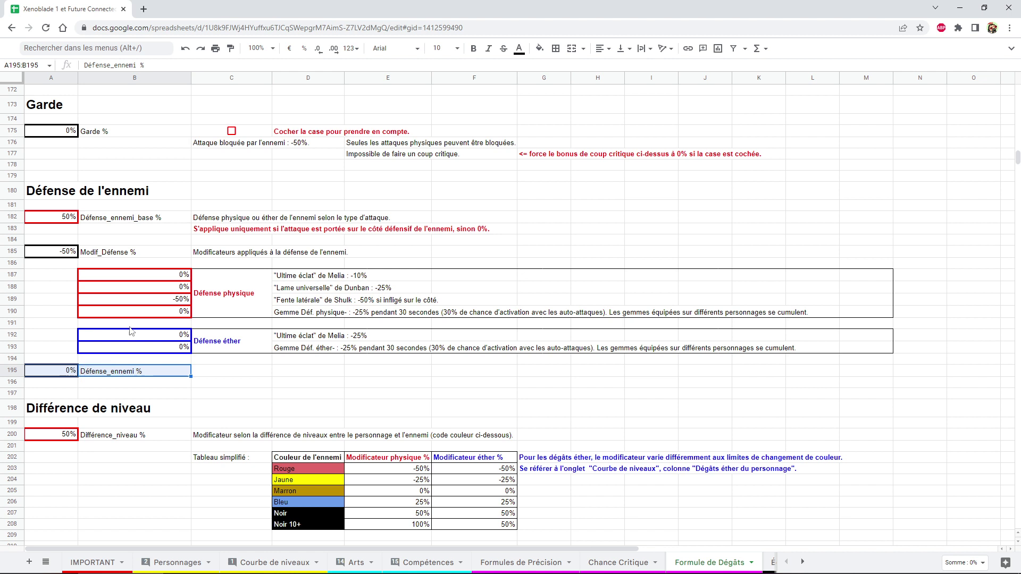
# Set the enemy's base defence to 0%, leaving Défense_ennemi at -50%.
pyautogui.click(60, 222)
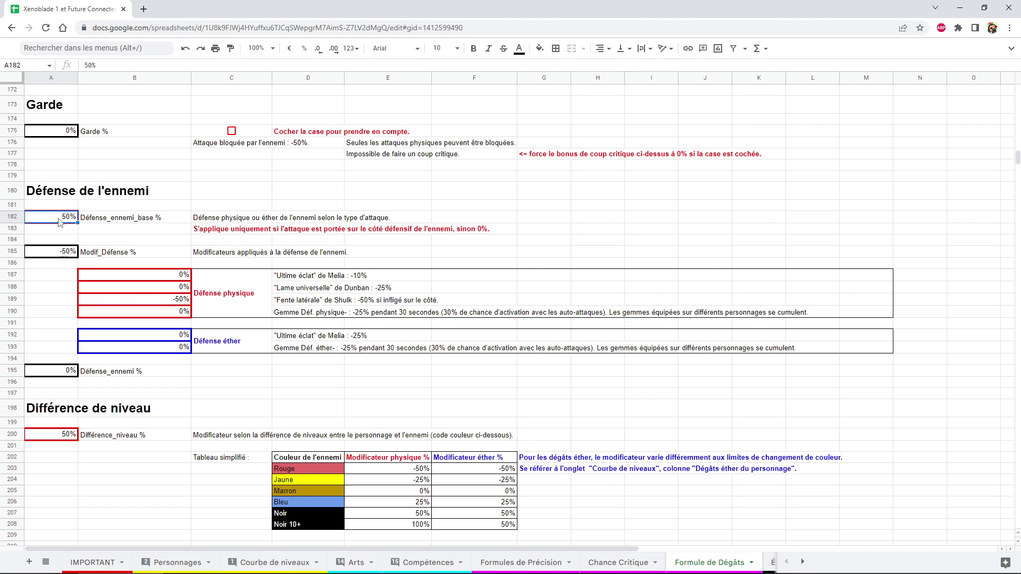
pyautogui.write('0')
pyautogui.press('Return')
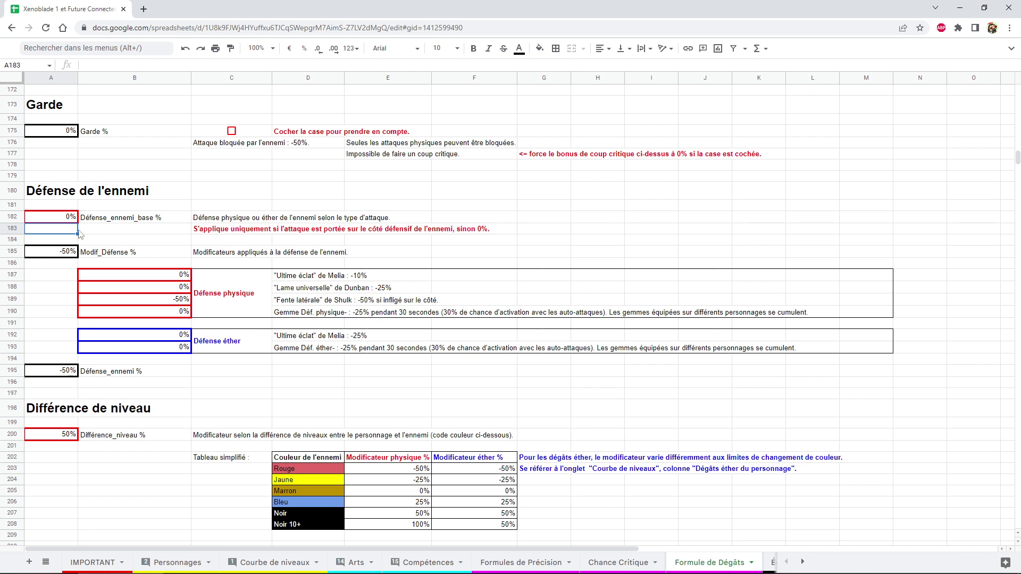
pyautogui.click(165, 304)
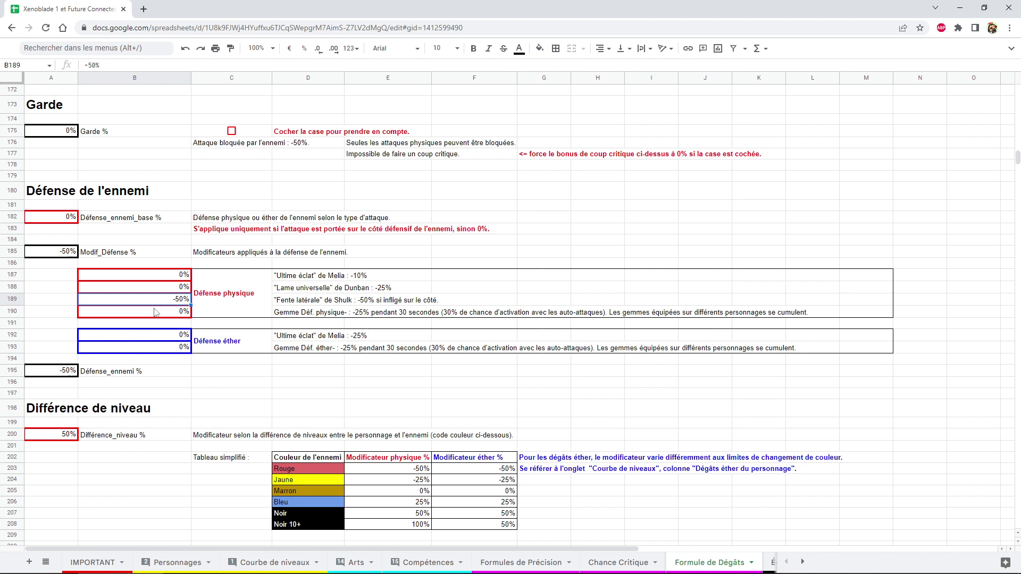
# Enter -25% for Dunban's Lame universelle modifier.
pyautogui.click(158, 289)
pyautogui.write('-25')
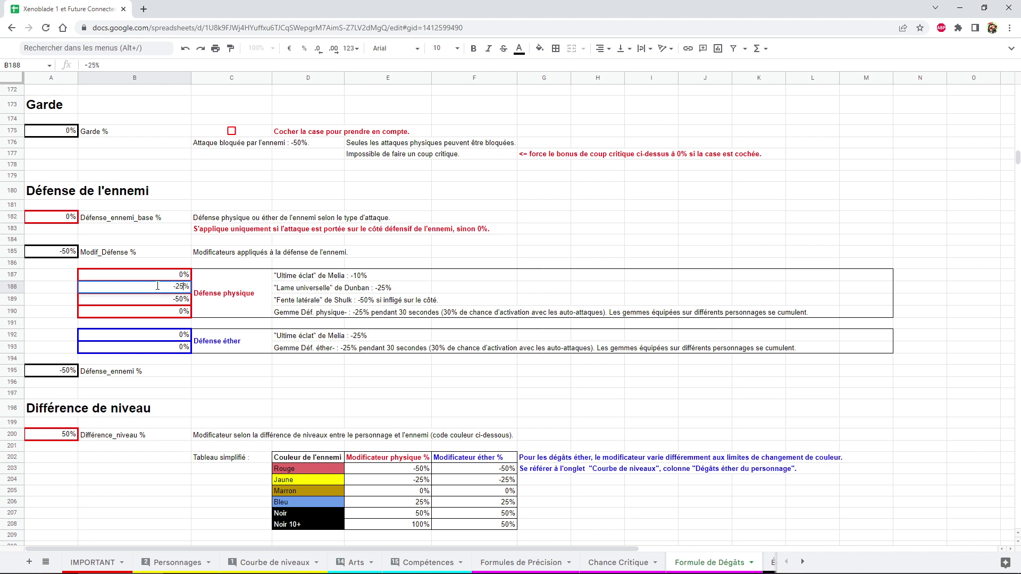
pyautogui.press('Return')
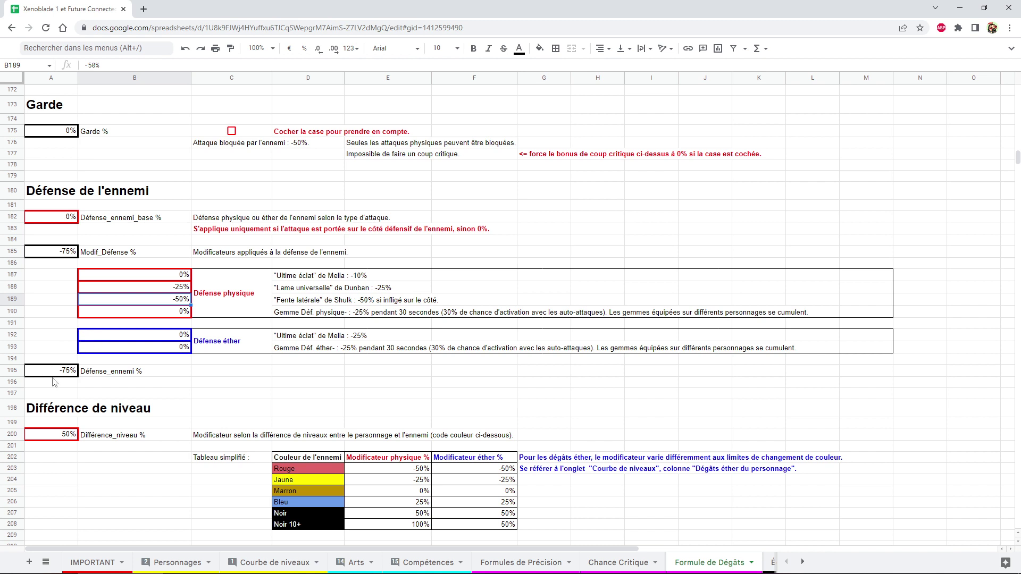
# Enter -75% for the physical defence gem modifier and review the totals.
pyautogui.click(302, 315)
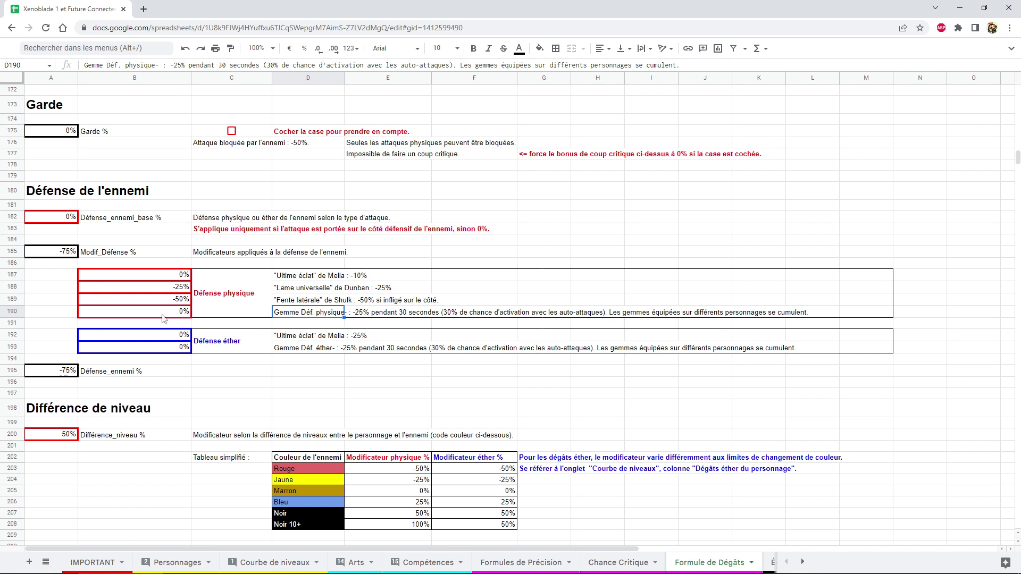
pyautogui.click(157, 316)
pyautogui.write('-75')
pyautogui.press('Return')
pyautogui.moveTo(154, 290); pyautogui.dragTo(155, 307)
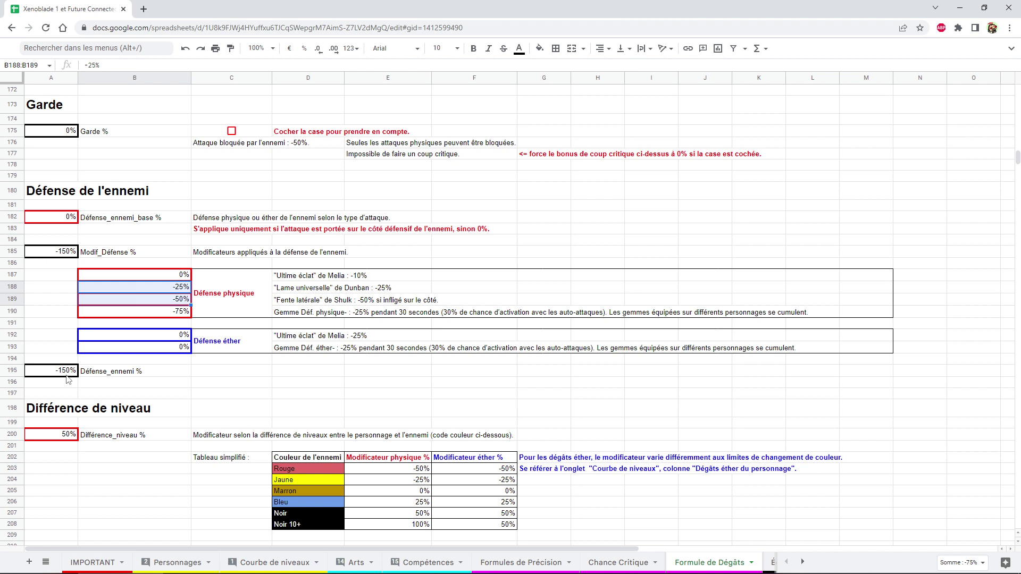
pyautogui.click(52, 218)
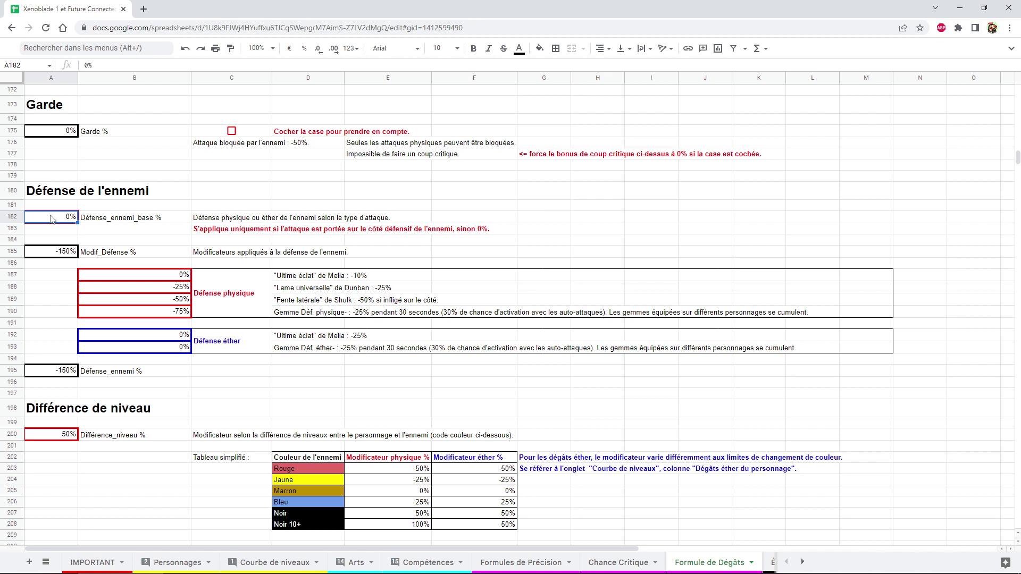
pyautogui.scroll(-2, 166, 288)
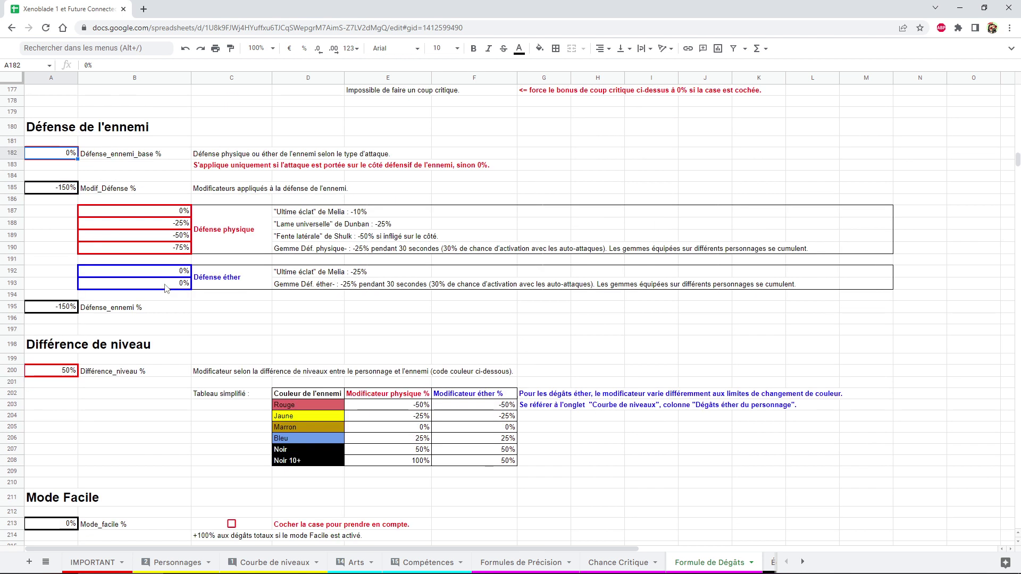
# Review the ether defence modifiers, including Melia's -25% note, then open Courbe de niveaux.
pyautogui.click(190, 273)
pyautogui.moveTo(197, 278); pyautogui.dragTo(212, 282)
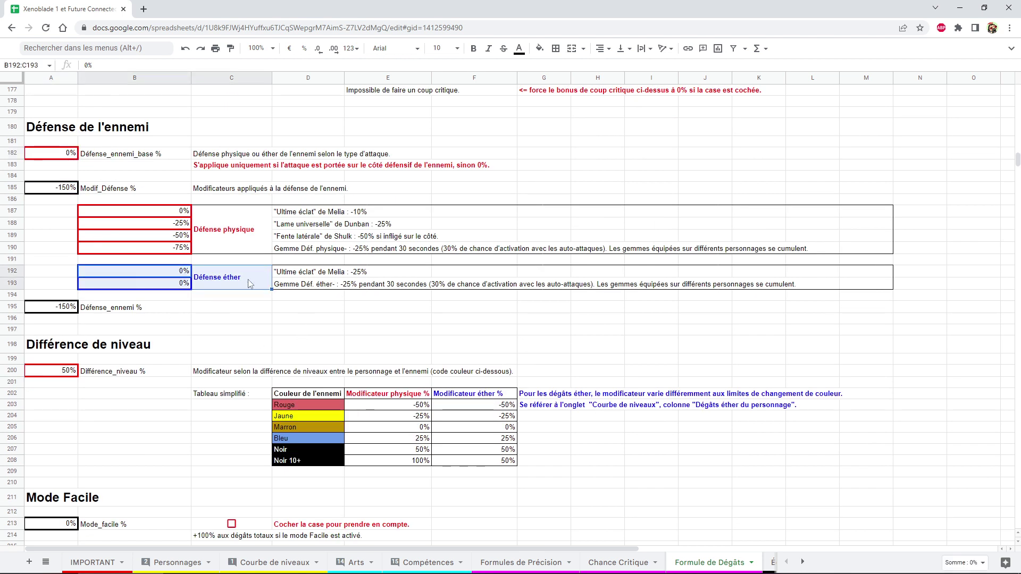
pyautogui.click(305, 275)
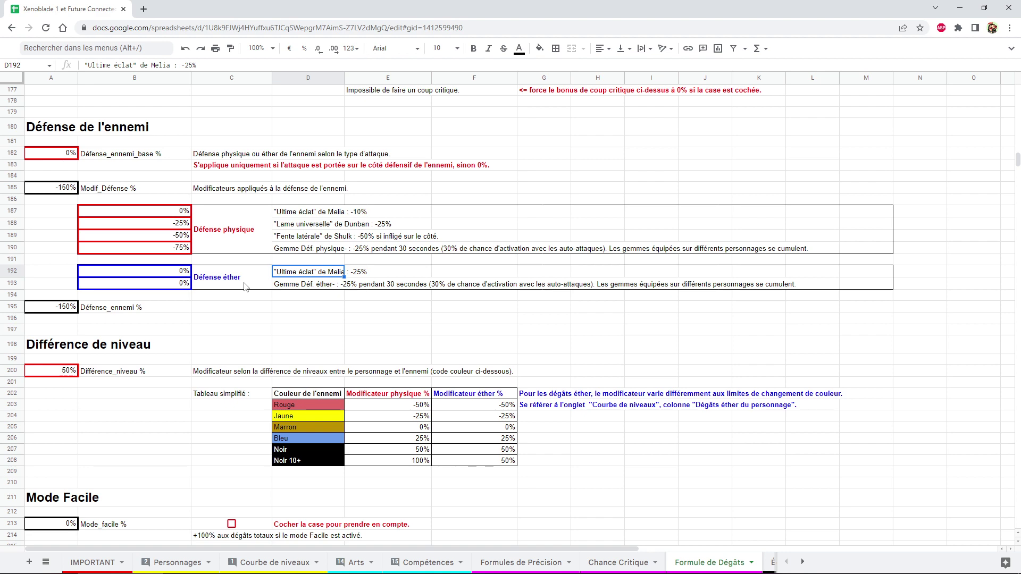
pyautogui.scroll(-3, 244, 287)
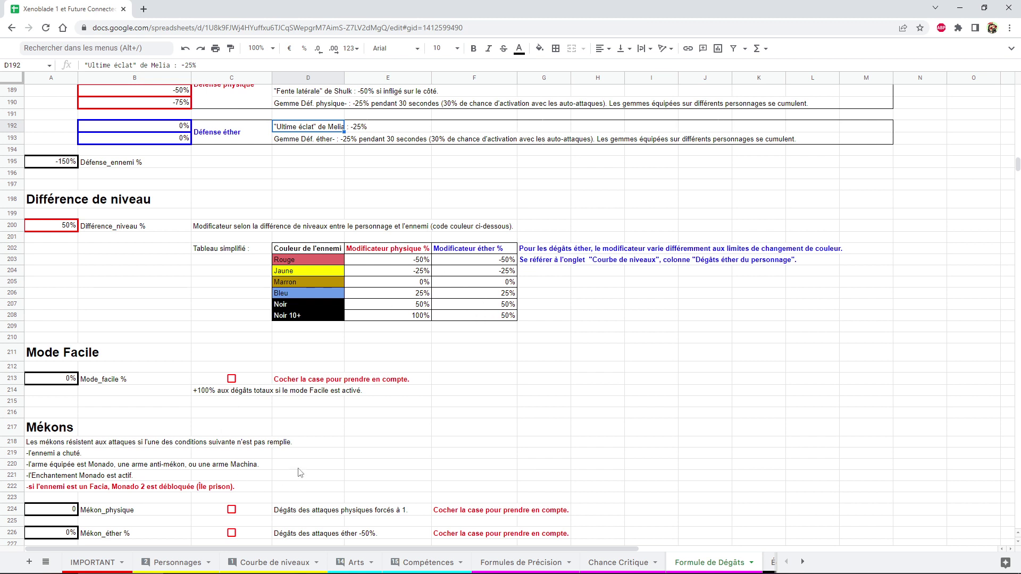
pyautogui.click(260, 561)
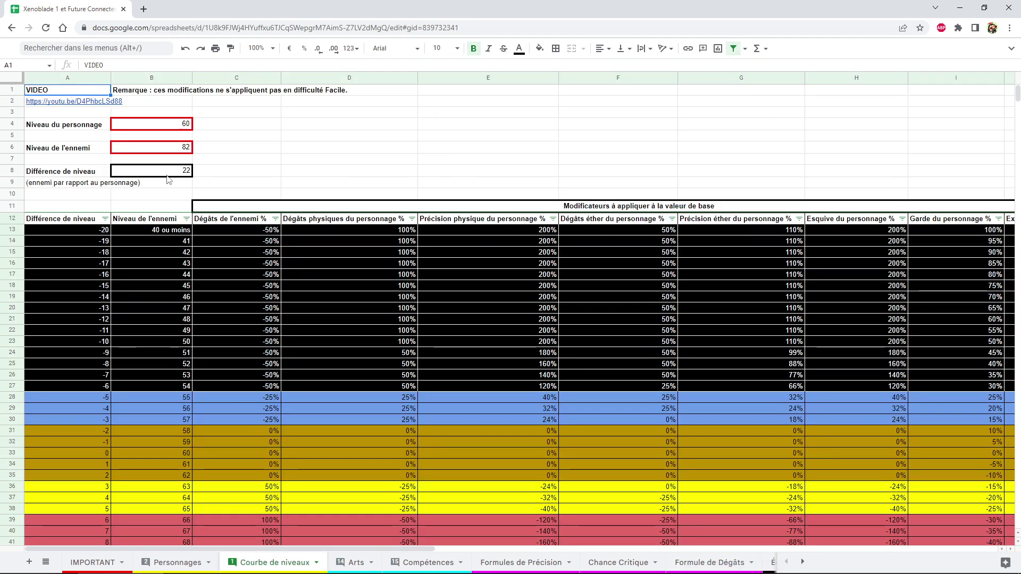
# Set character level 99 against enemy level 82, check the -17 row, return to Formule de Dégâts.
pyautogui.click(166, 131)
pyautogui.write('99')
pyautogui.press('Return')
pyautogui.press('Down')
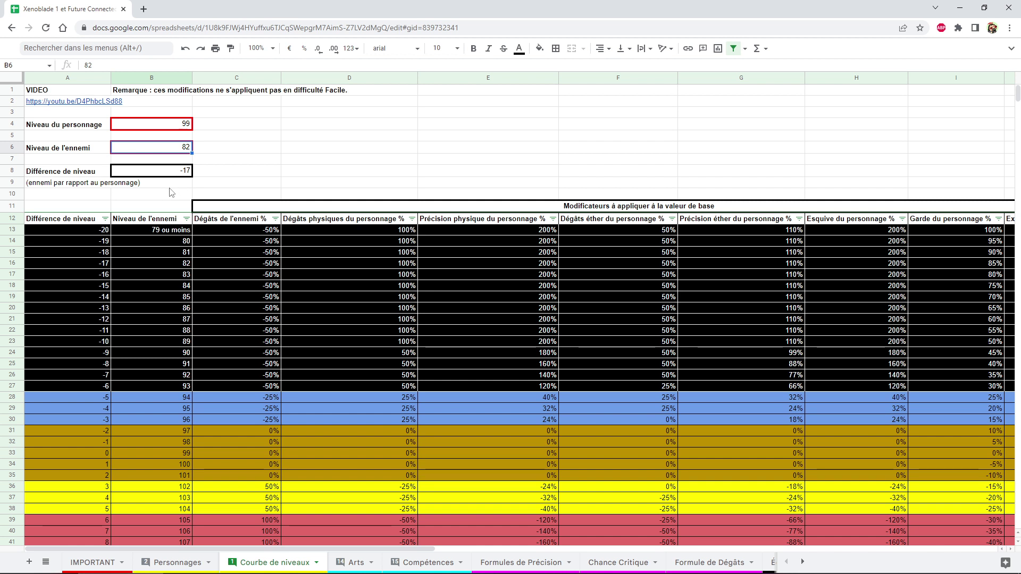
pyautogui.click(23, 263)
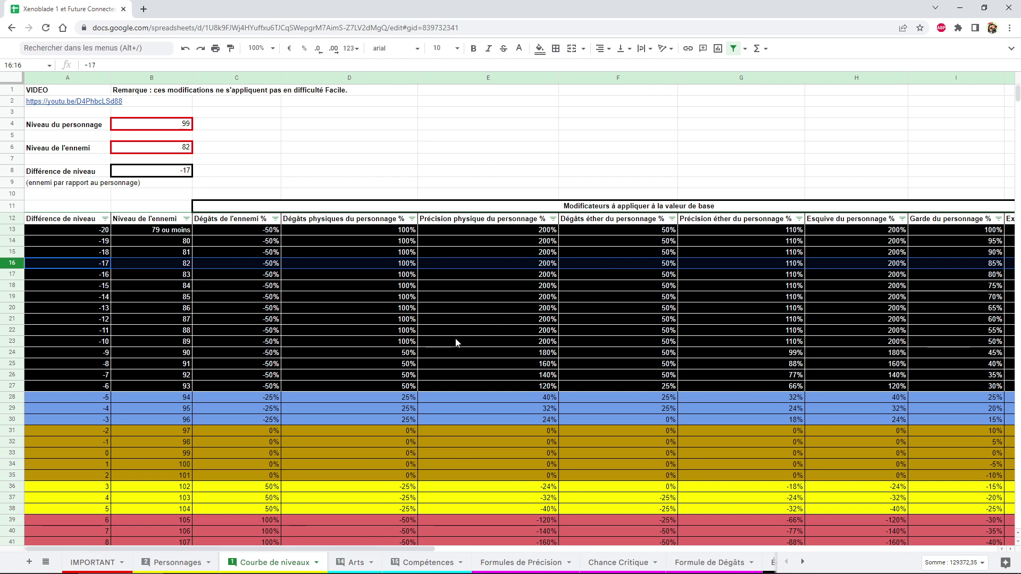
pyautogui.click(363, 346)
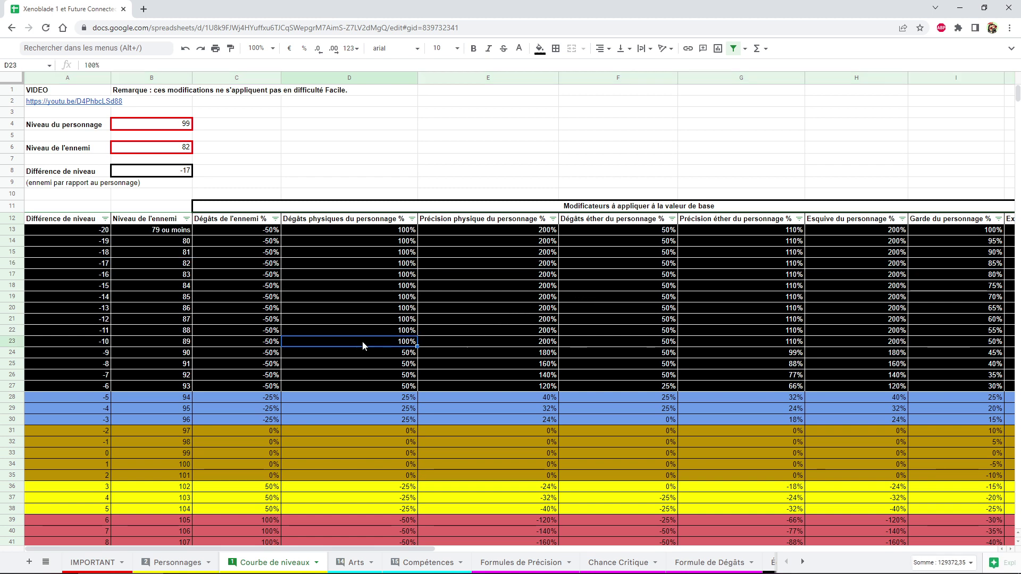
pyautogui.click(695, 560)
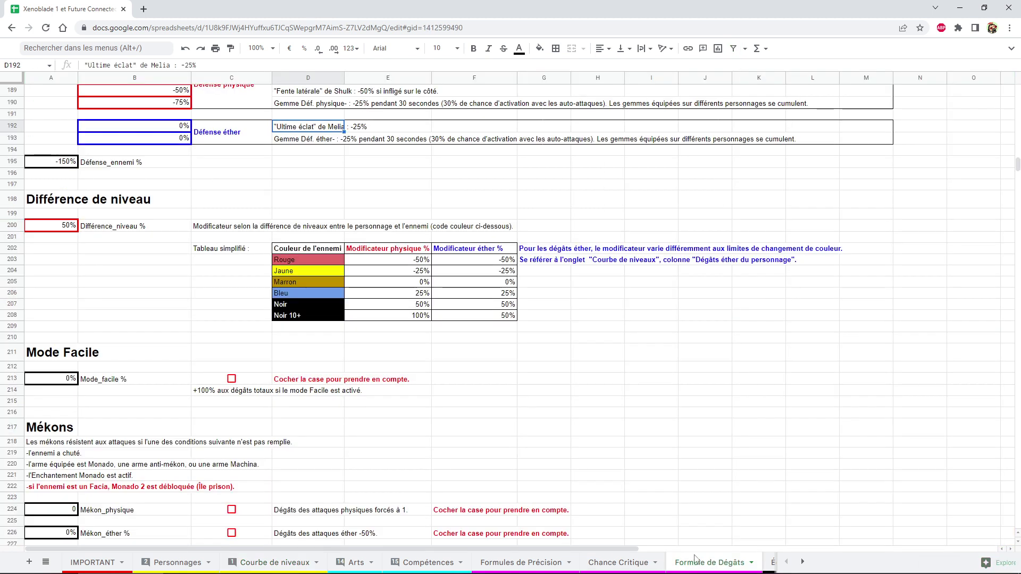
# Inspect the Noir, Noir 10+ and Rouge–Bleu ether modifiers, then open Courbe de niveaux.
pyautogui.click(299, 317)
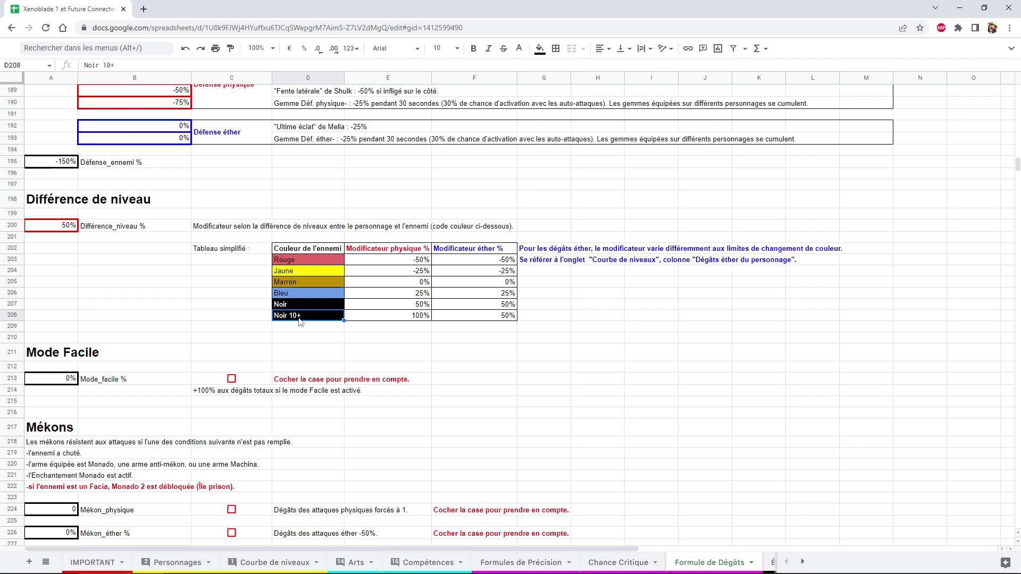
pyautogui.click(297, 310)
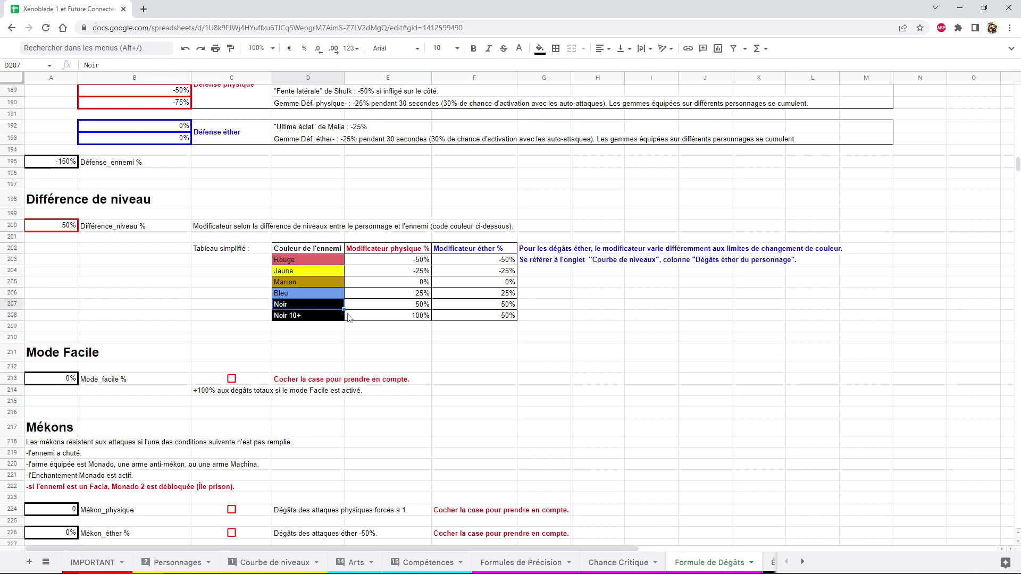
pyautogui.click(375, 310)
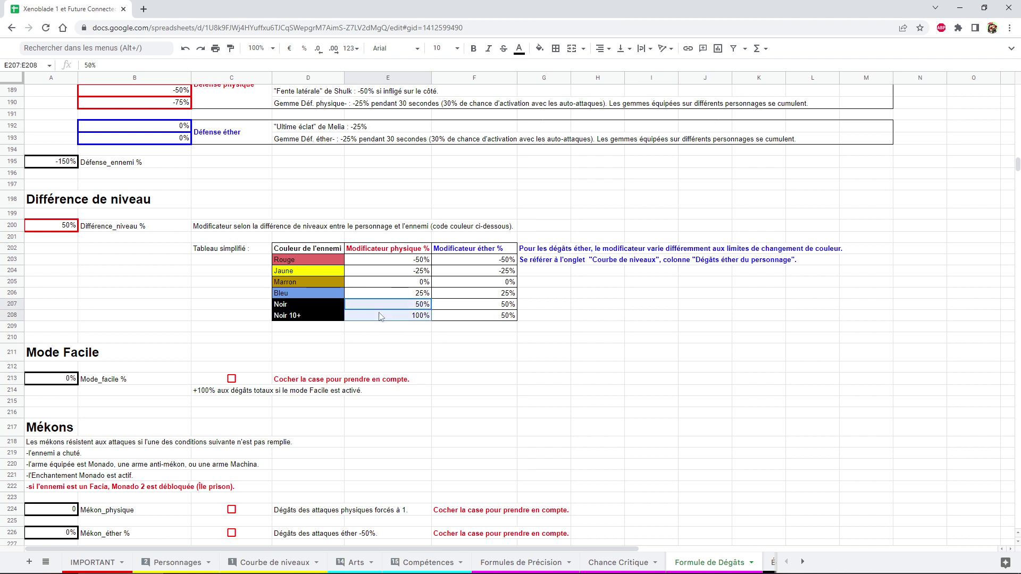
pyautogui.click(459, 309)
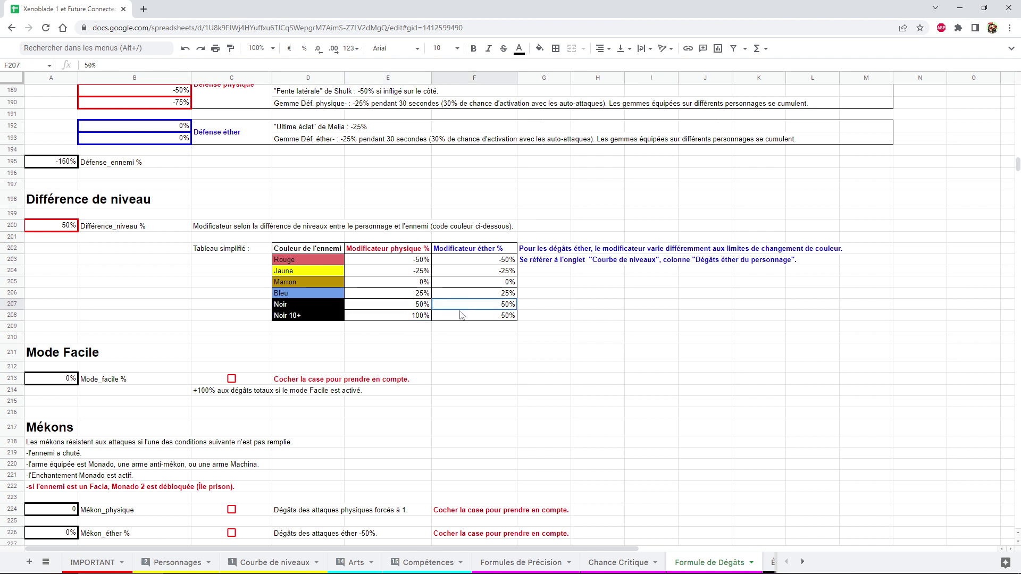
pyautogui.moveTo(459, 310); pyautogui.dragTo(460, 315)
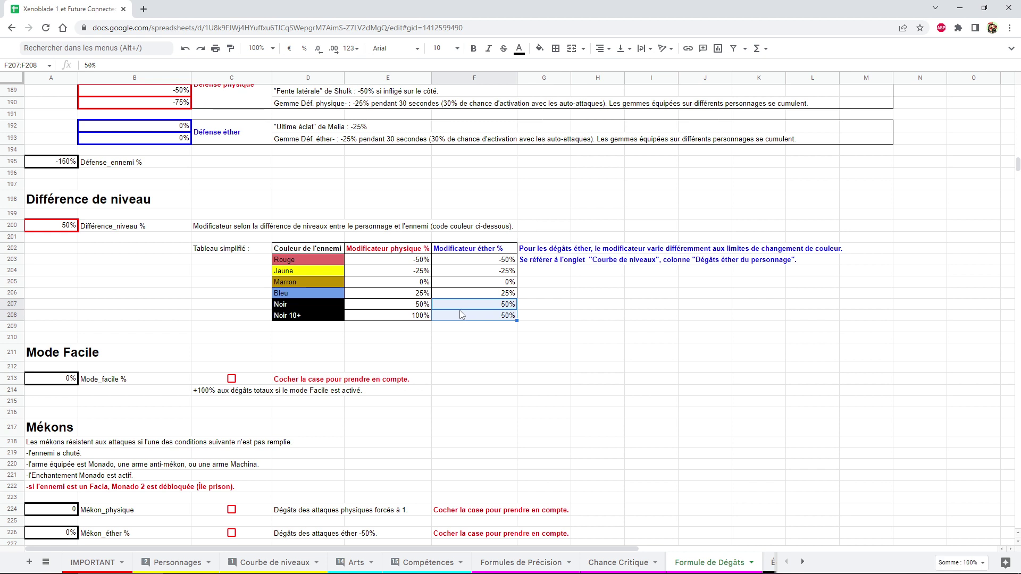
pyautogui.moveTo(470, 261); pyautogui.dragTo(472, 293)
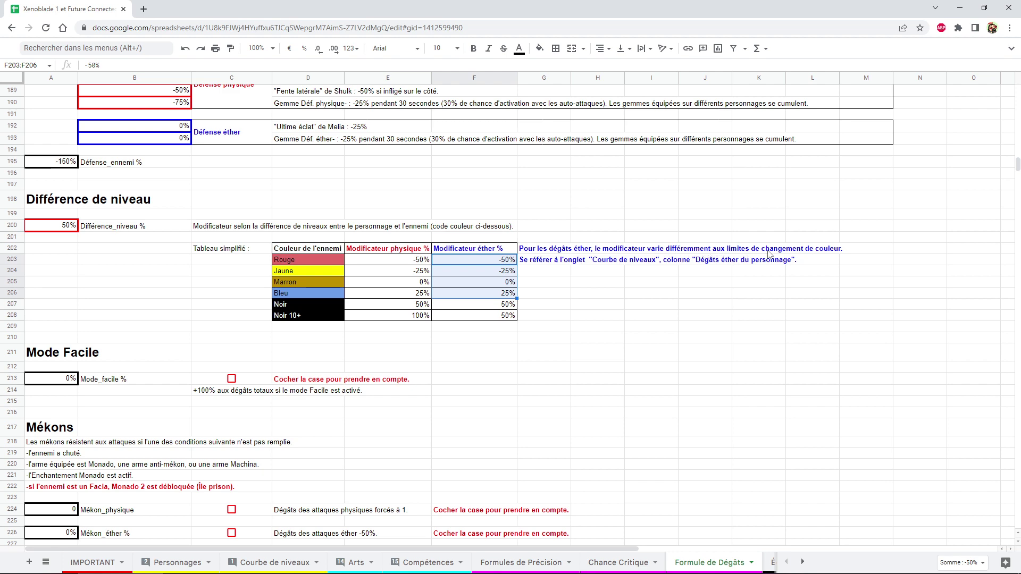
pyautogui.click(269, 563)
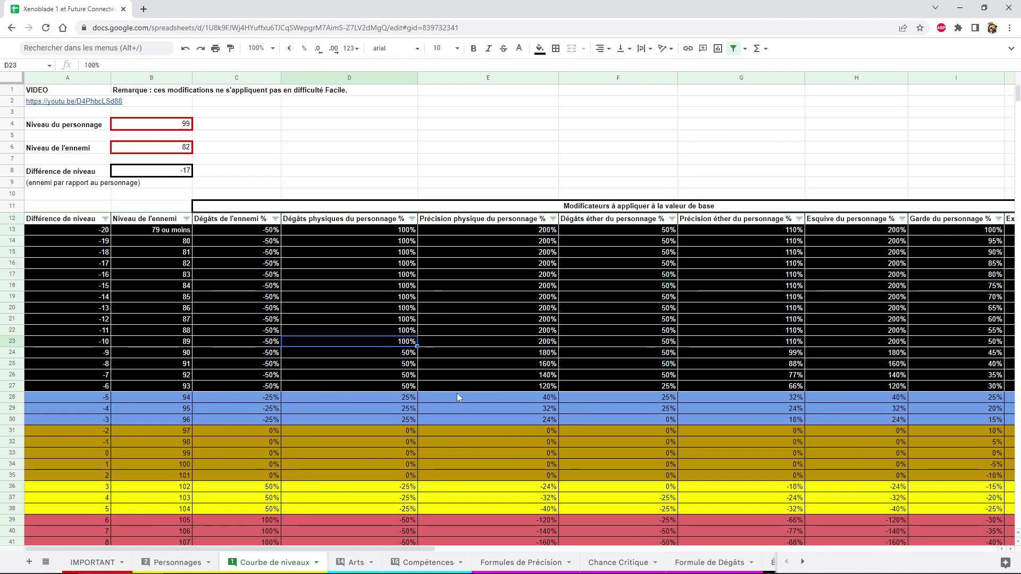
# Check ether damage at level differences -4, -6 and -7, then return to Formule de Dégâts.
pyautogui.click(625, 431)
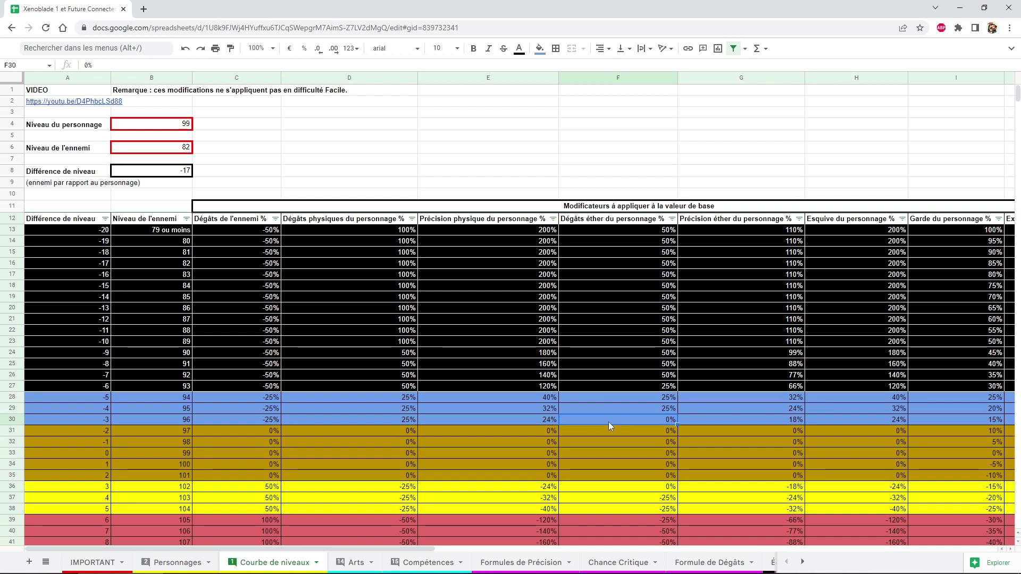
pyautogui.click(636, 410)
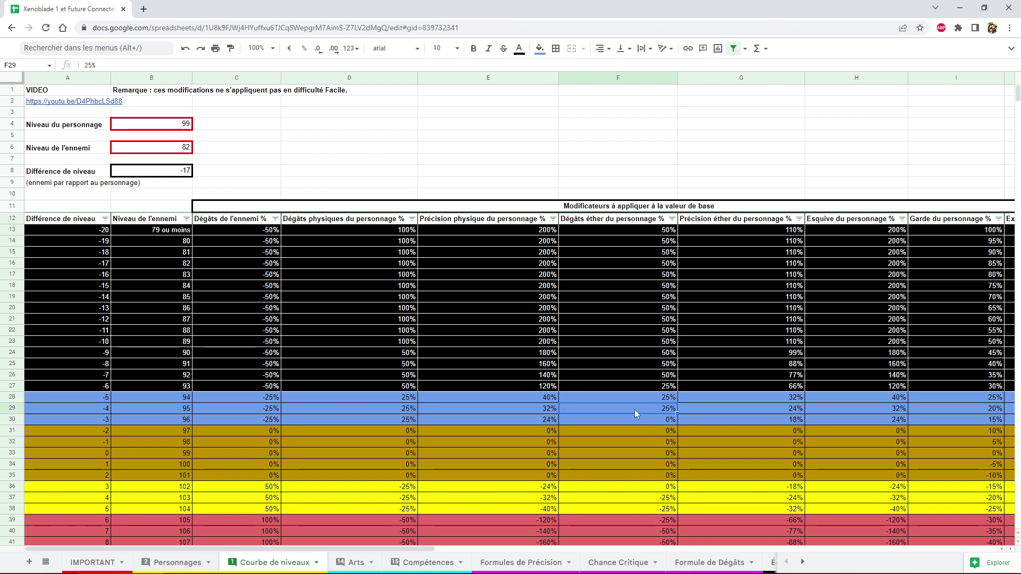
pyautogui.click(641, 387)
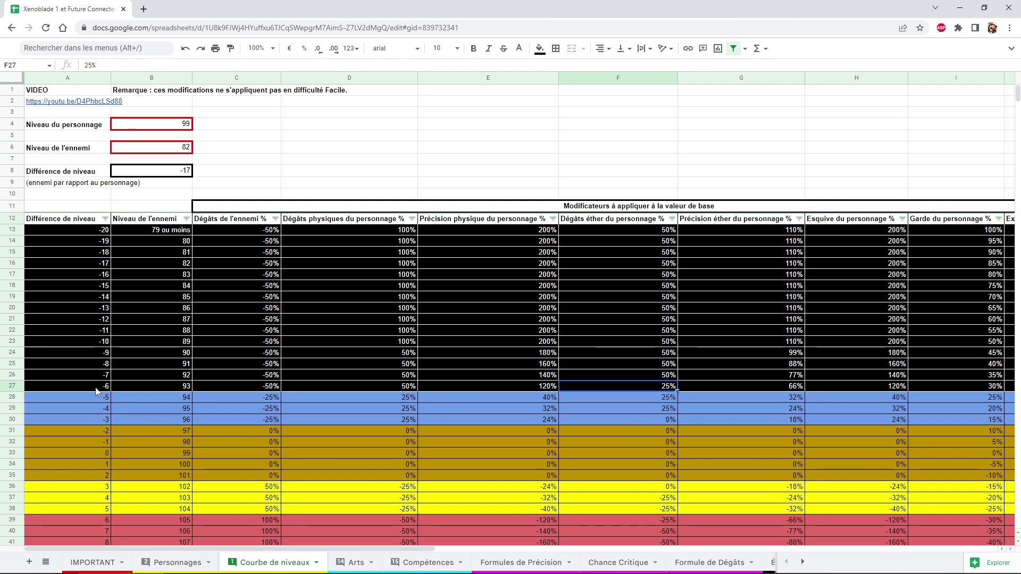
pyautogui.click(640, 378)
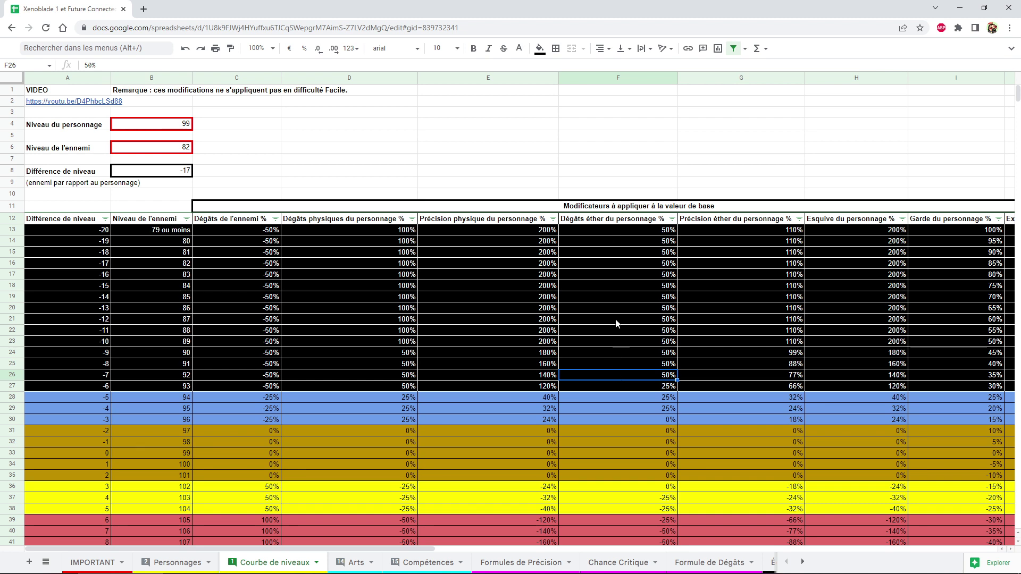
pyautogui.click(710, 563)
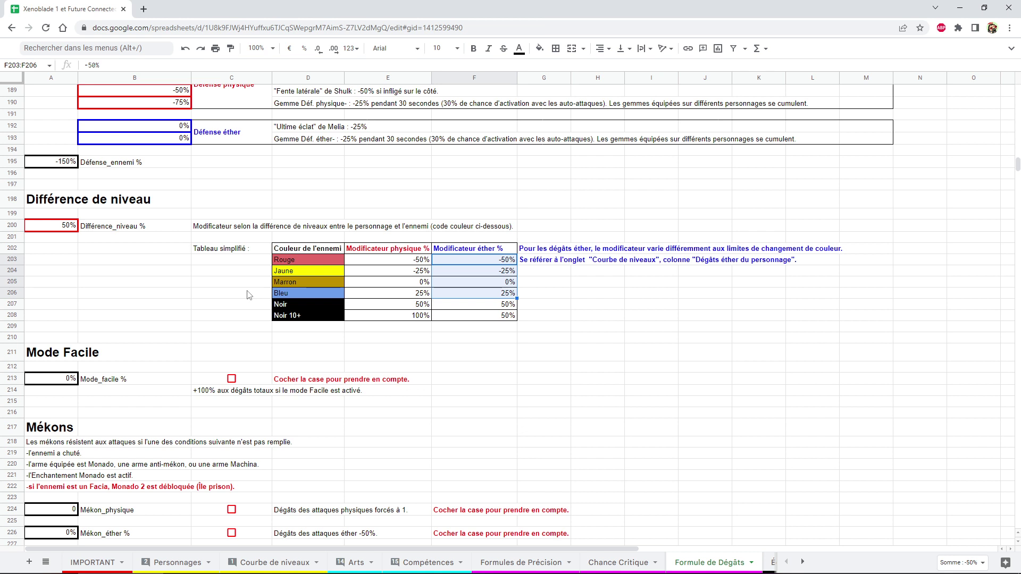
# Change Difference_niveau from 50% to 100%.
pyautogui.click(369, 318)
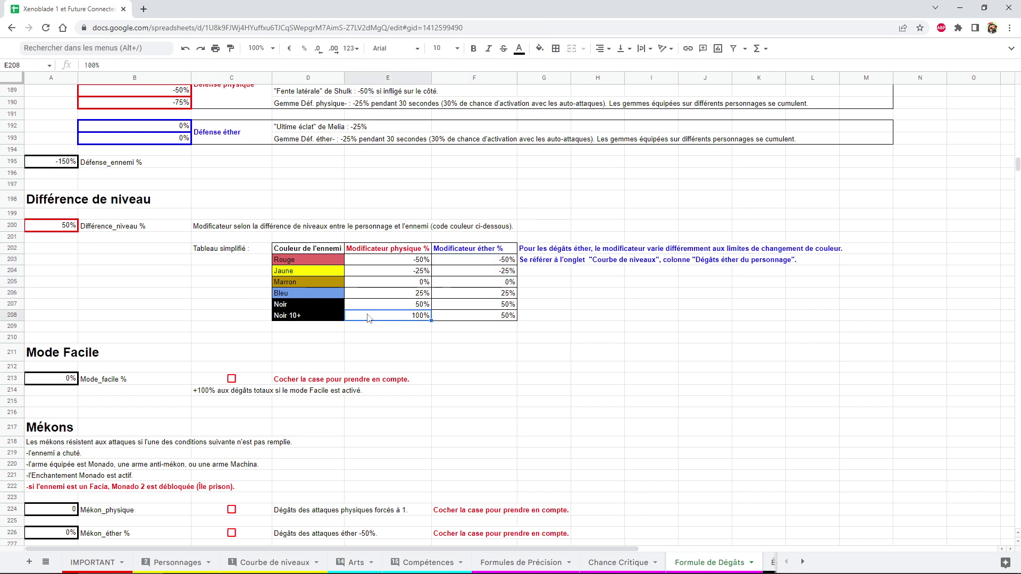
pyautogui.click(64, 225)
pyautogui.write('100%')
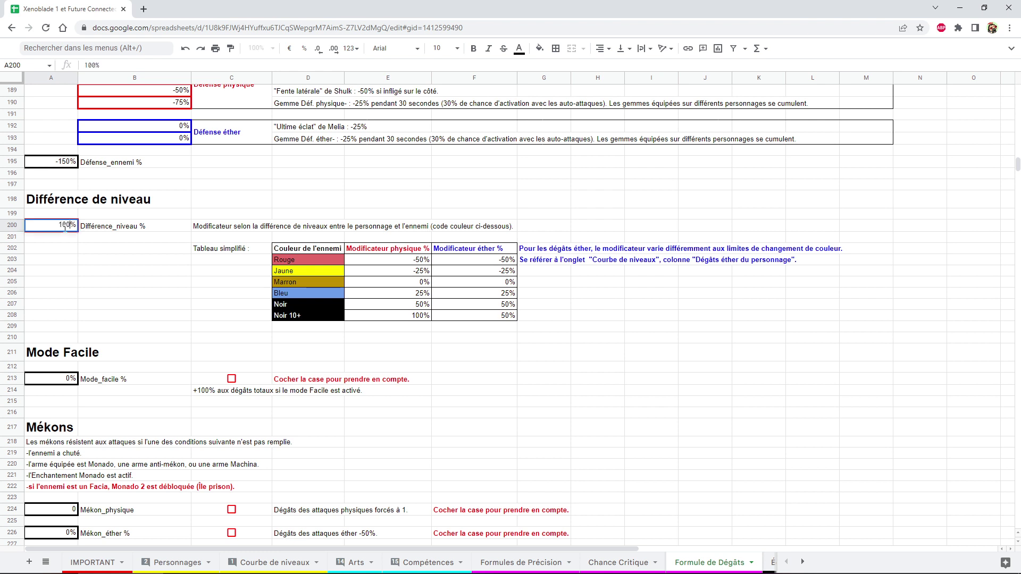
pyautogui.press('Return')
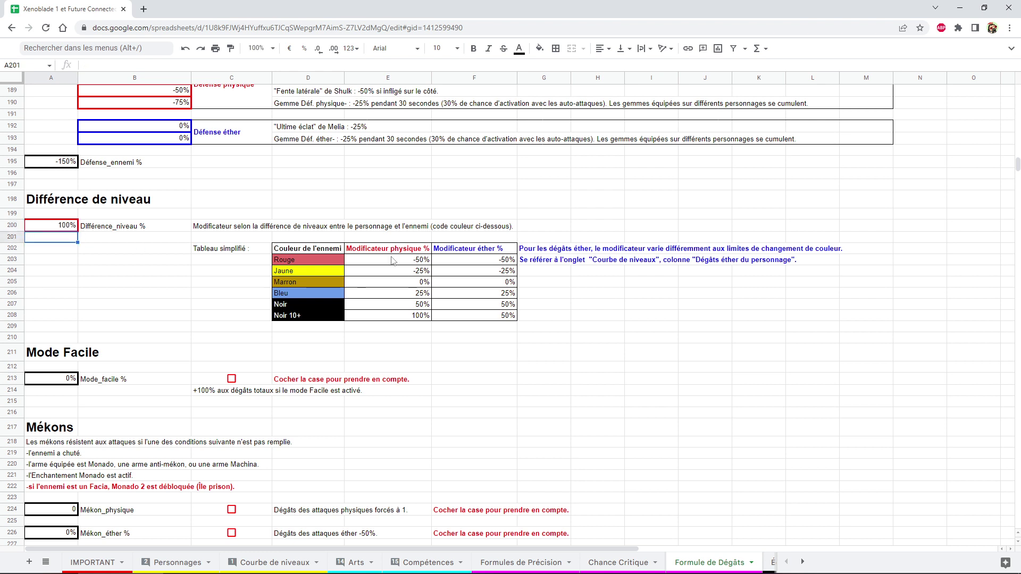
# Select the simplified level table, then move down to the Mode_facile formula.
pyautogui.moveTo(234, 239); pyautogui.dragTo(604, 317)
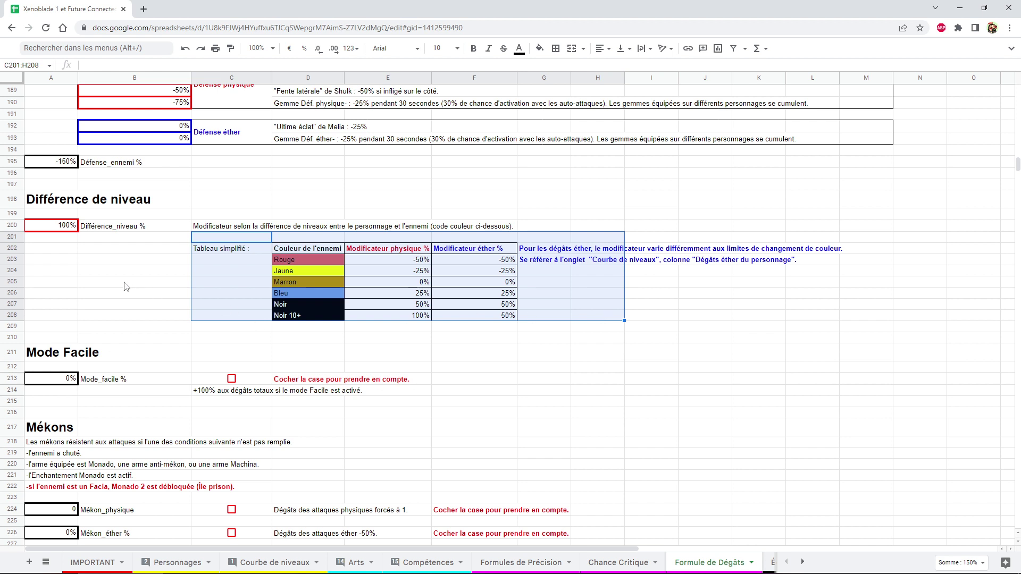
pyautogui.scroll(-2, 124, 279)
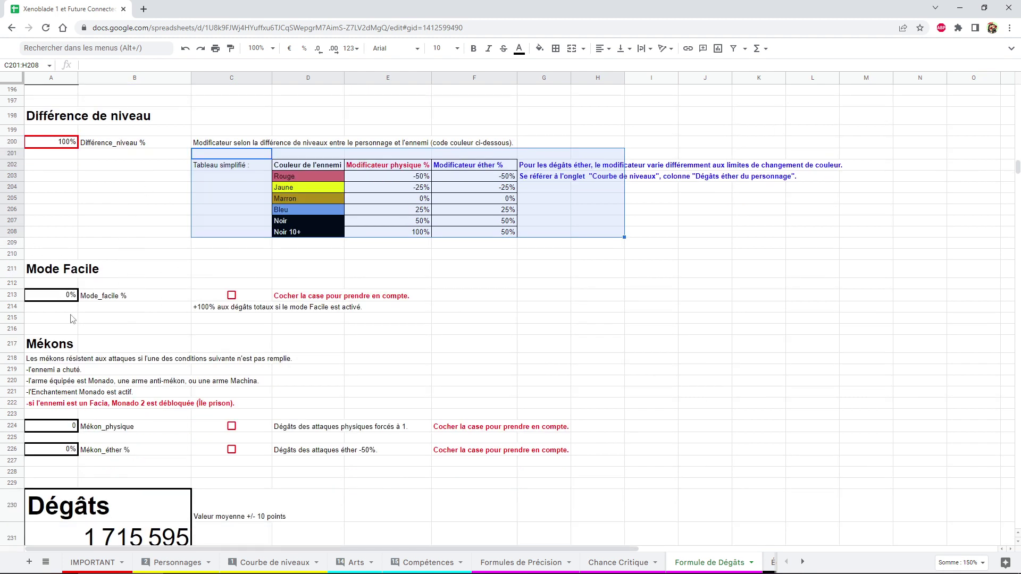
pyautogui.scroll(-1, 89, 228)
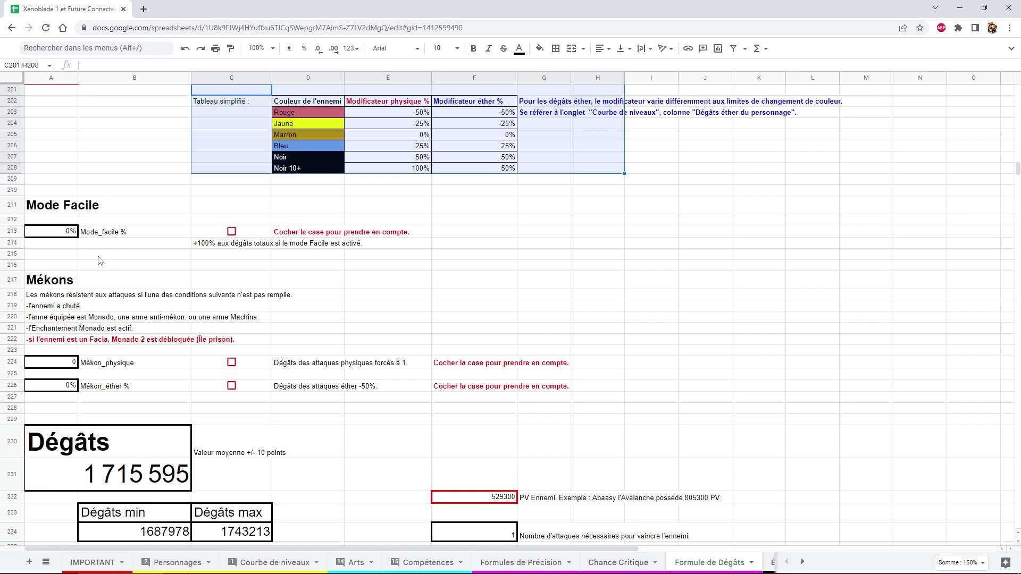
pyautogui.click(62, 233)
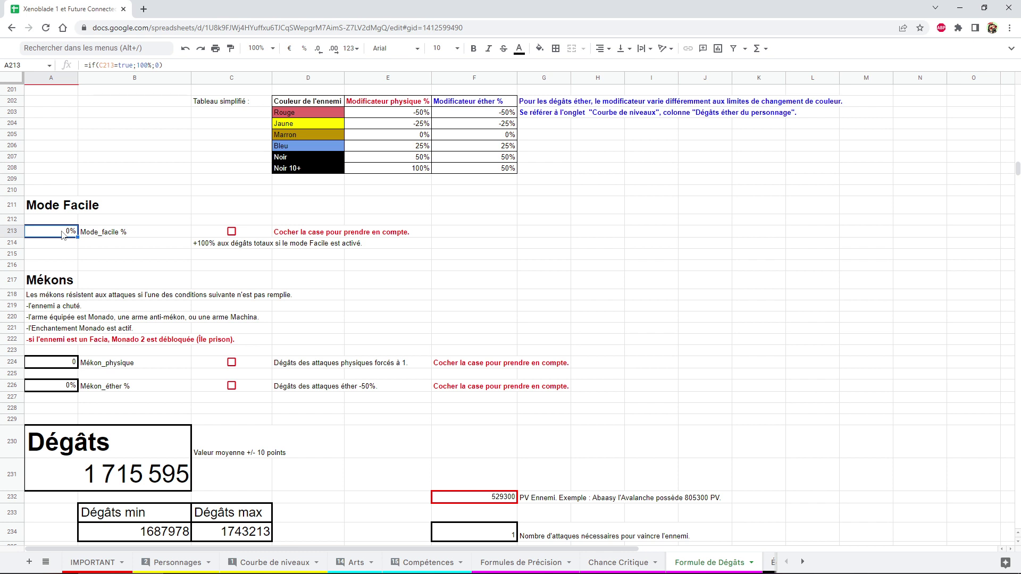
# Tick Mode Facile, toggling it to compare damage 1 715 595 versus 3 431 191.
pyautogui.click(233, 234)
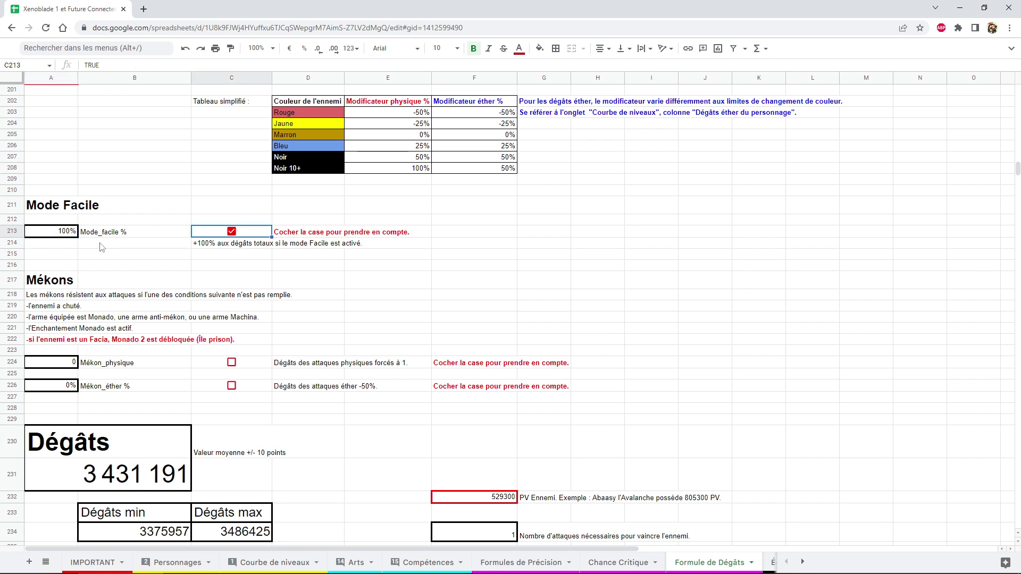
pyautogui.click(232, 233)
pyautogui.click(232, 233)
pyautogui.click(231, 233)
pyautogui.click(232, 232)
pyautogui.scroll(-3, 146, 209)
pyautogui.scroll(-2, 149, 208)
pyautogui.scroll(2, 153, 207)
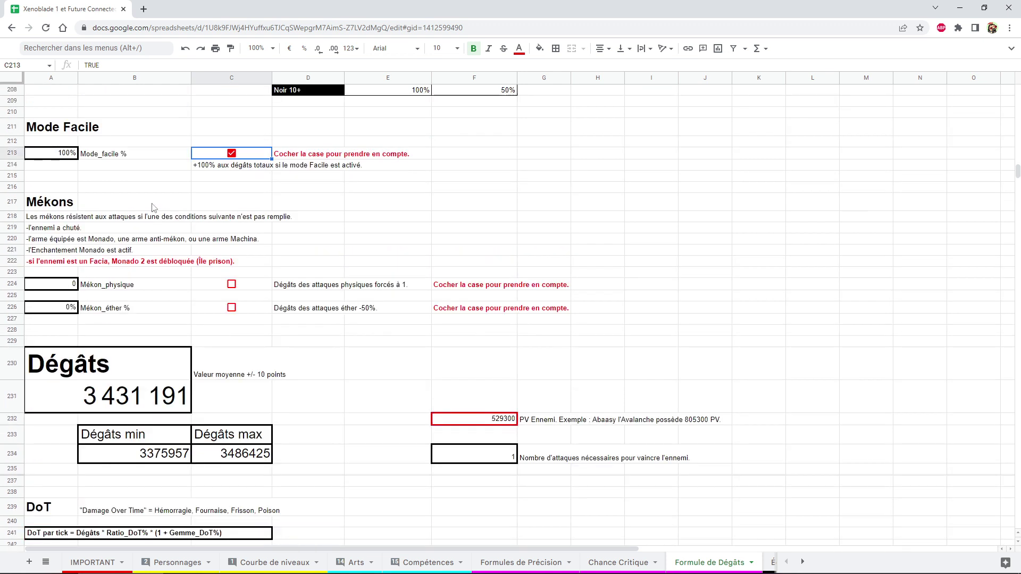
pyautogui.scroll(2, 152, 207)
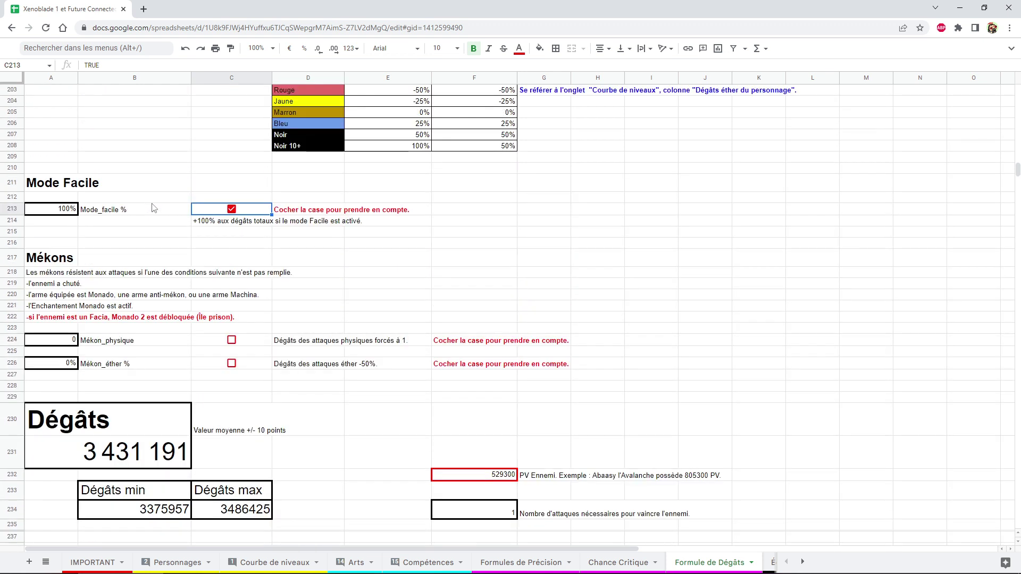
pyautogui.click(63, 260)
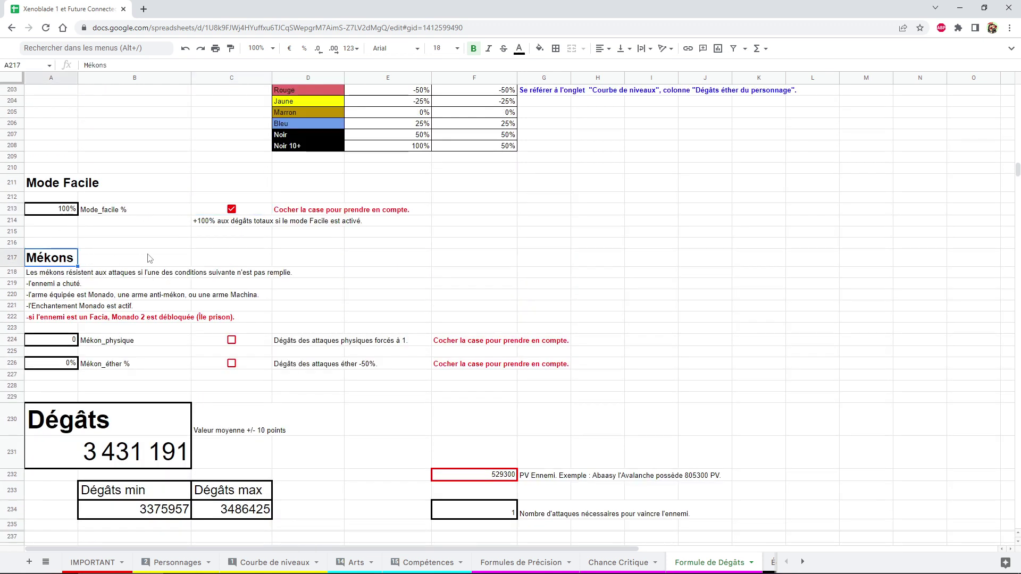
pyautogui.moveTo(149, 259); pyautogui.dragTo(848, 261)
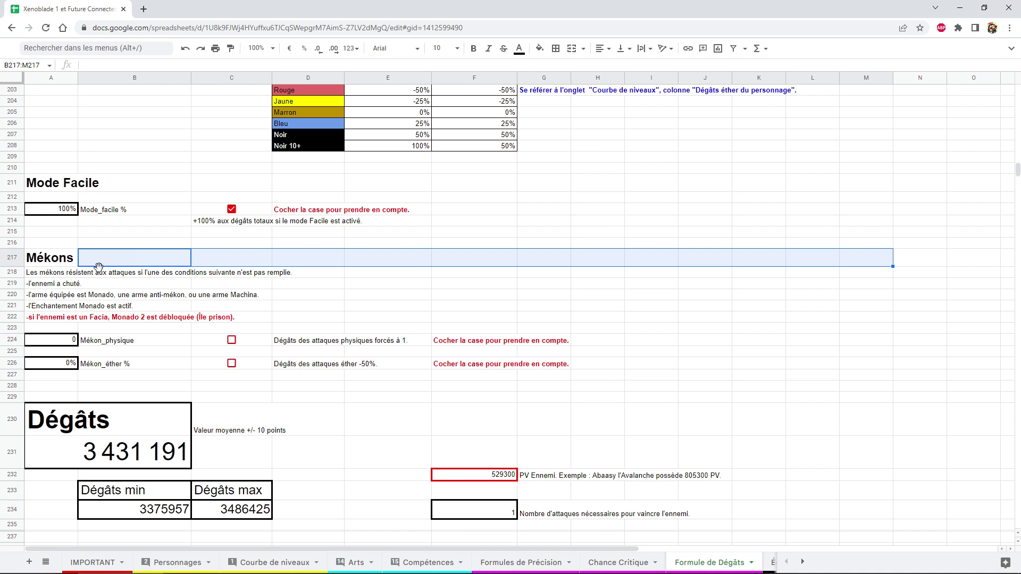
pyautogui.click(47, 274)
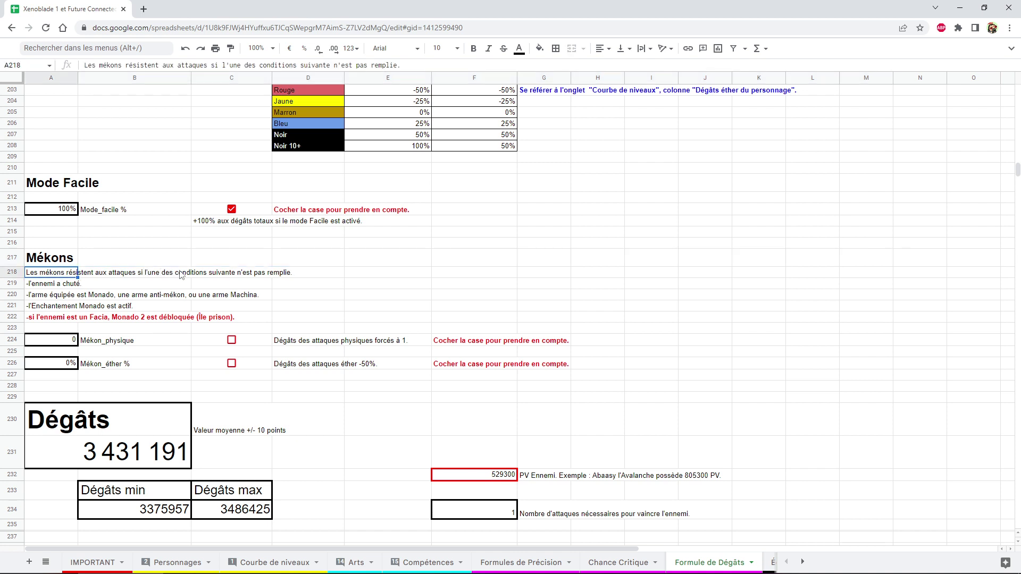
pyautogui.moveTo(72, 287); pyautogui.dragTo(78, 319)
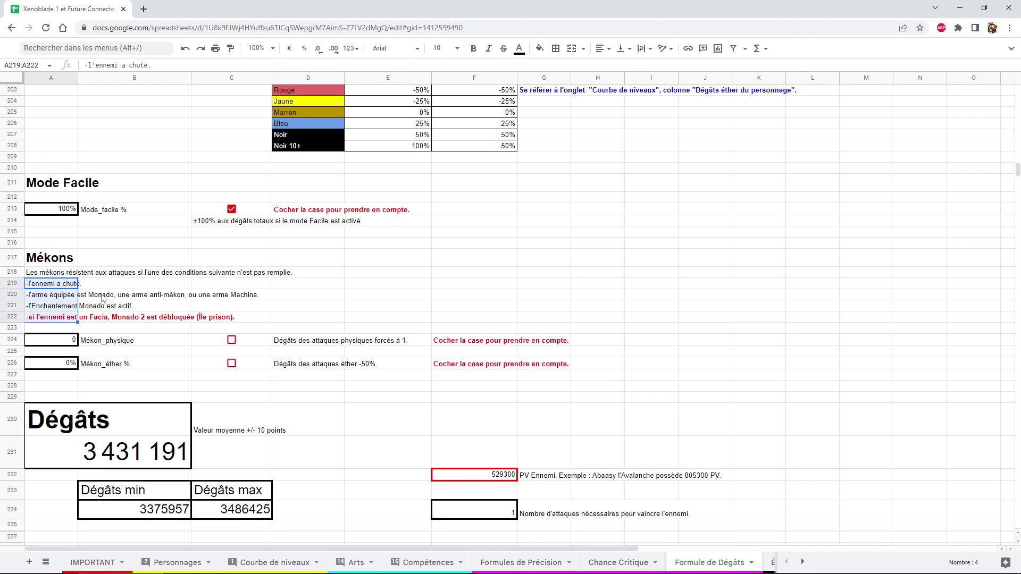
pyautogui.click(68, 287)
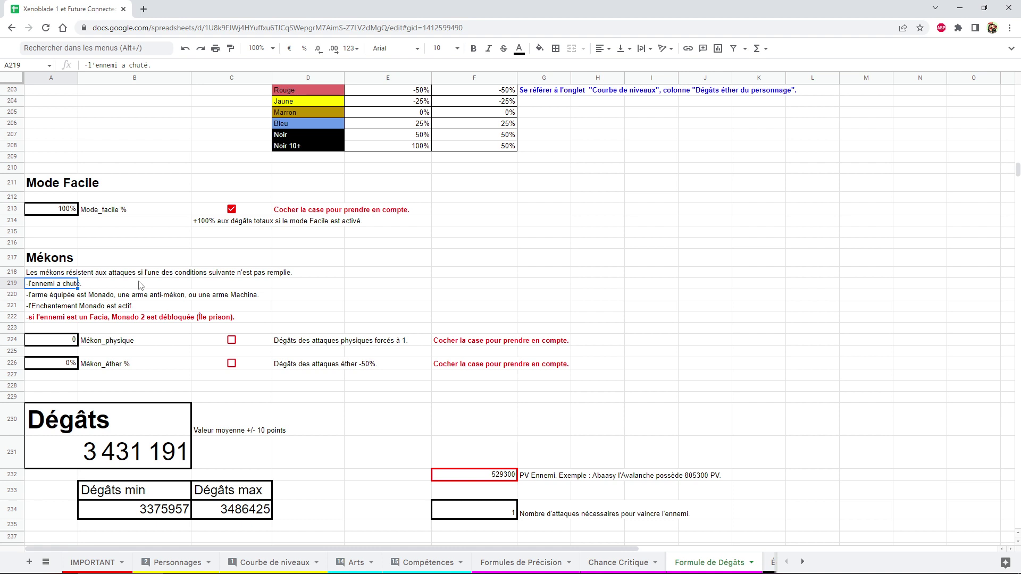
pyautogui.click(47, 299)
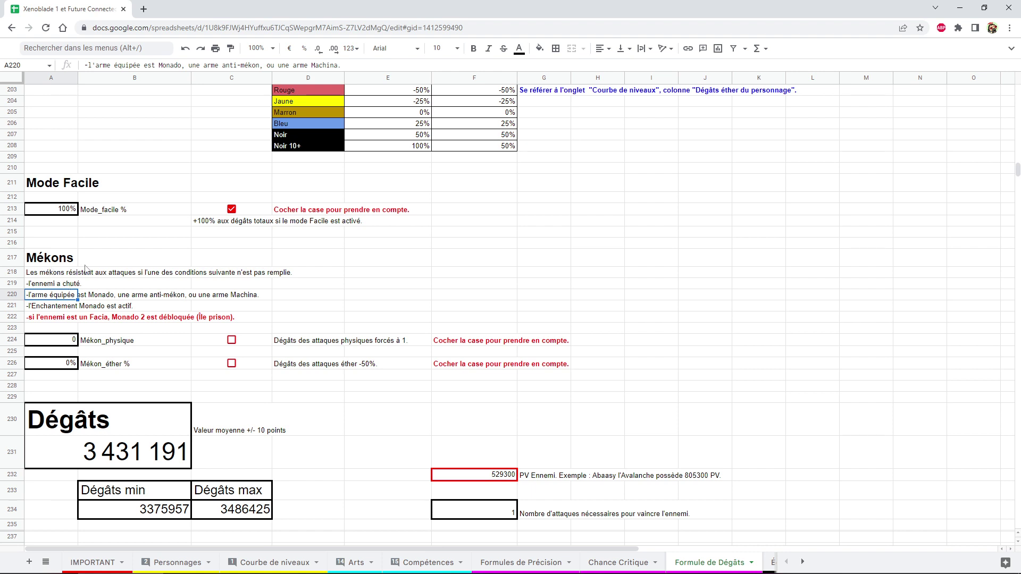
pyautogui.click(115, 276)
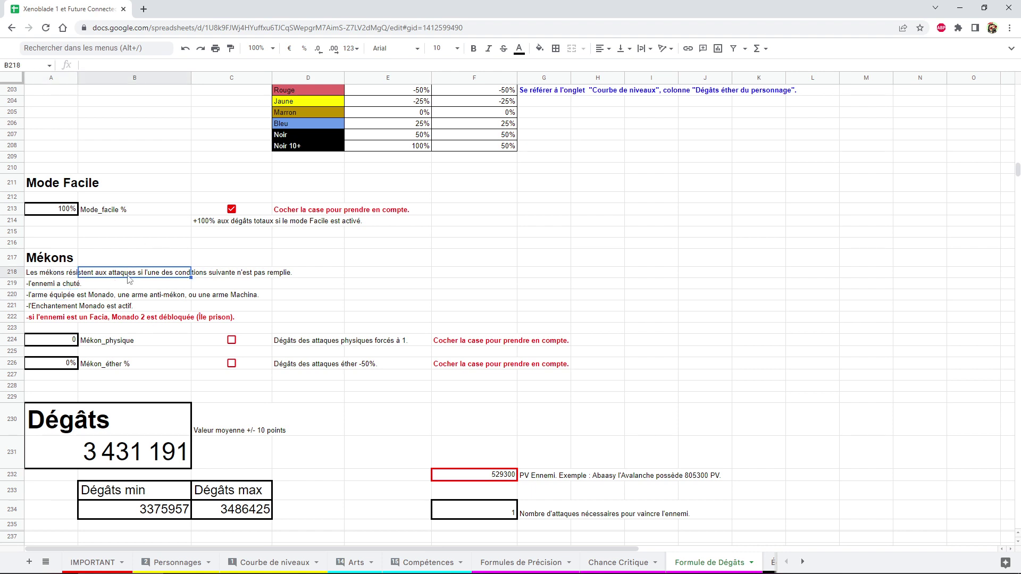
pyautogui.click(108, 286)
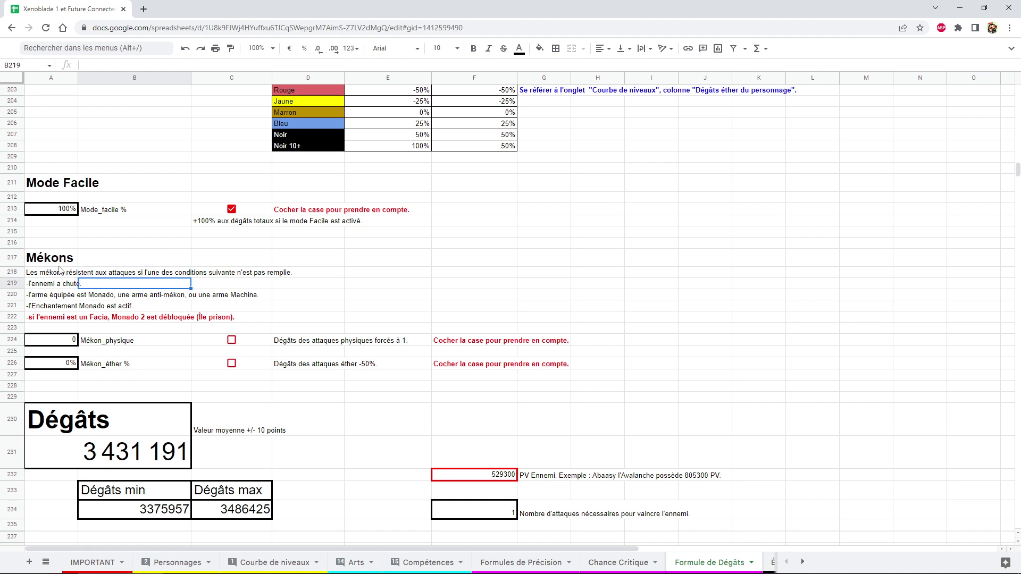
pyautogui.moveTo(46, 288); pyautogui.dragTo(50, 306)
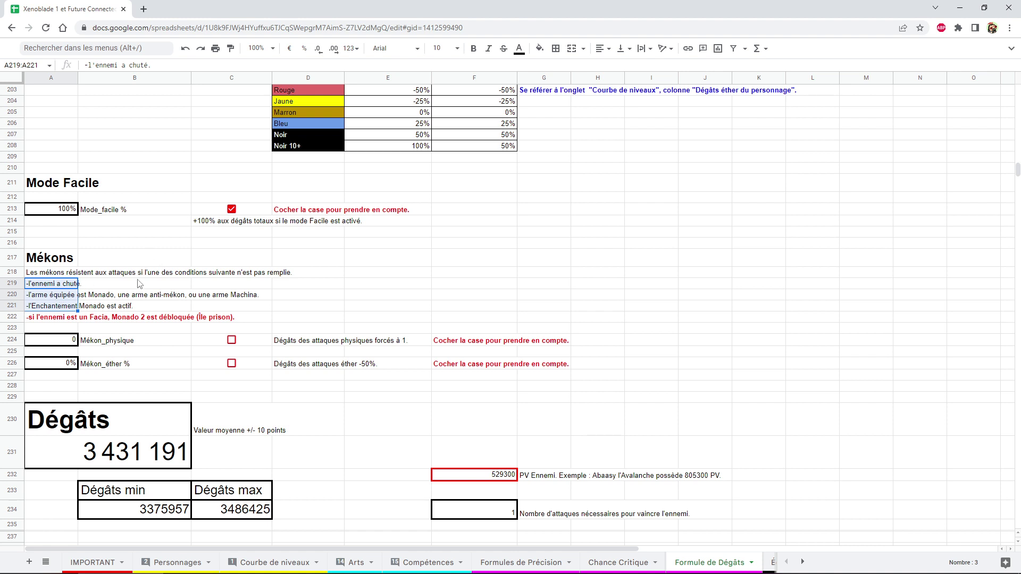
pyautogui.moveTo(110, 342); pyautogui.dragTo(231, 340)
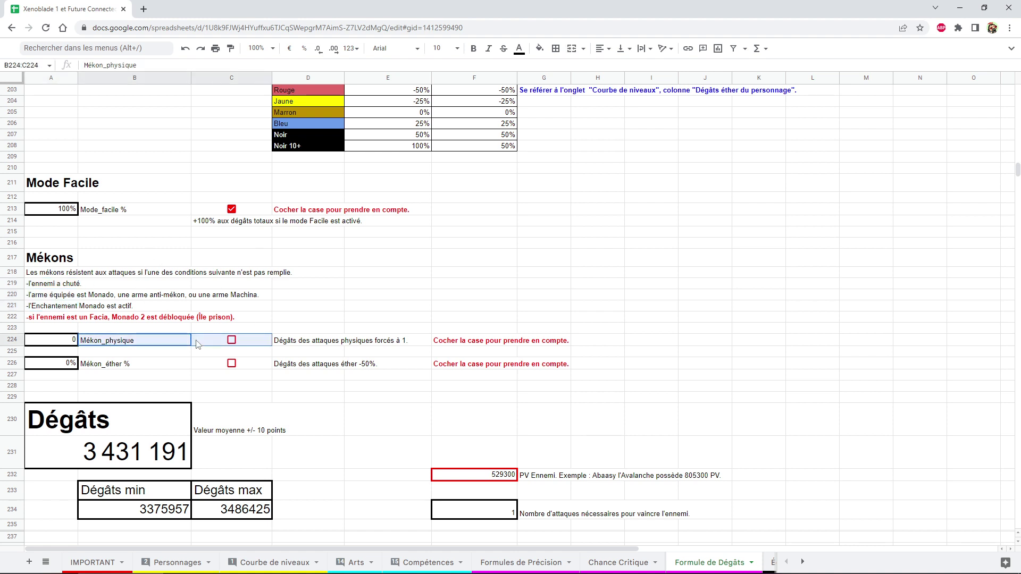
pyautogui.click(325, 330)
pyautogui.click(298, 343)
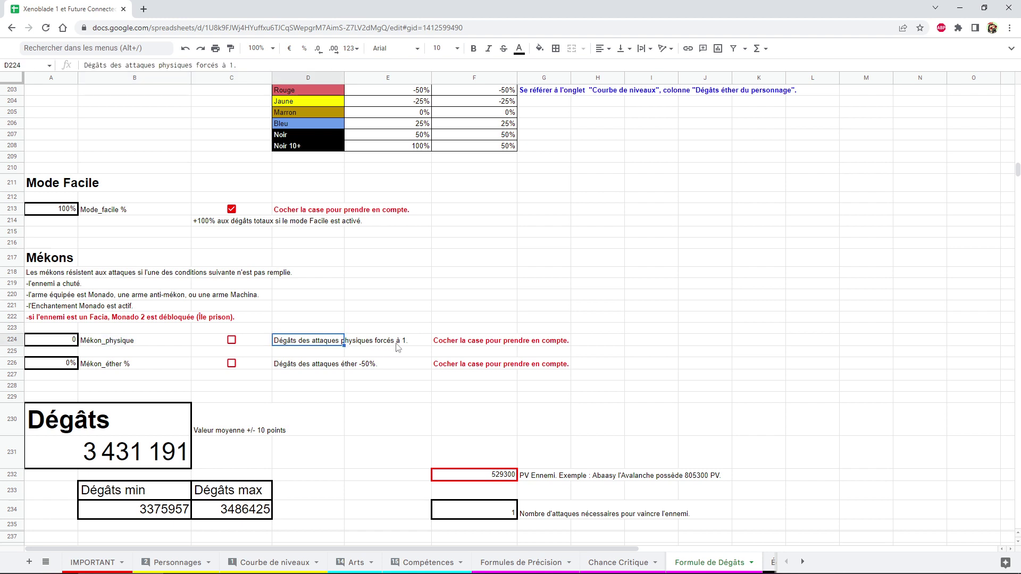
pyautogui.click(232, 340)
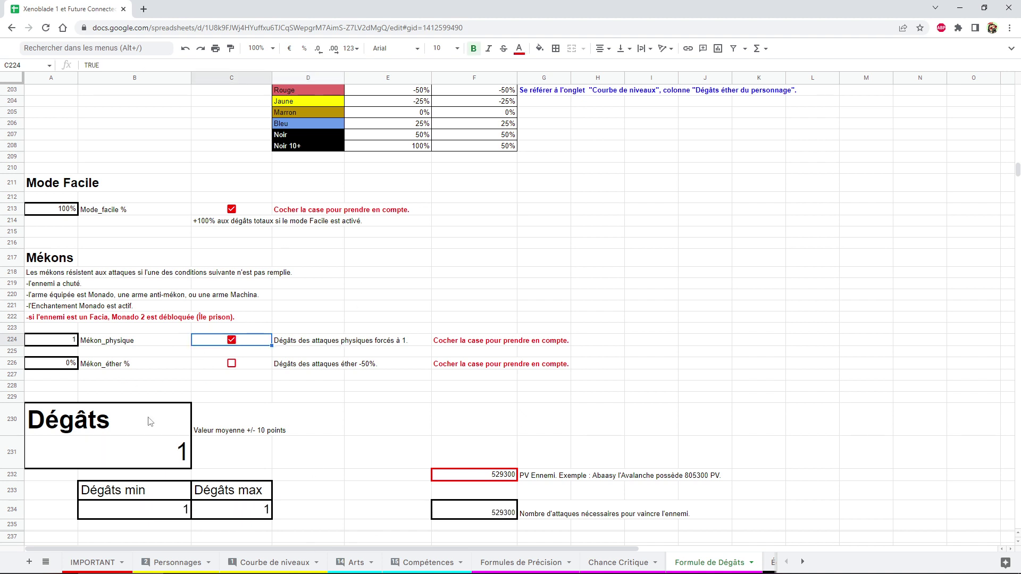
pyautogui.click(232, 339)
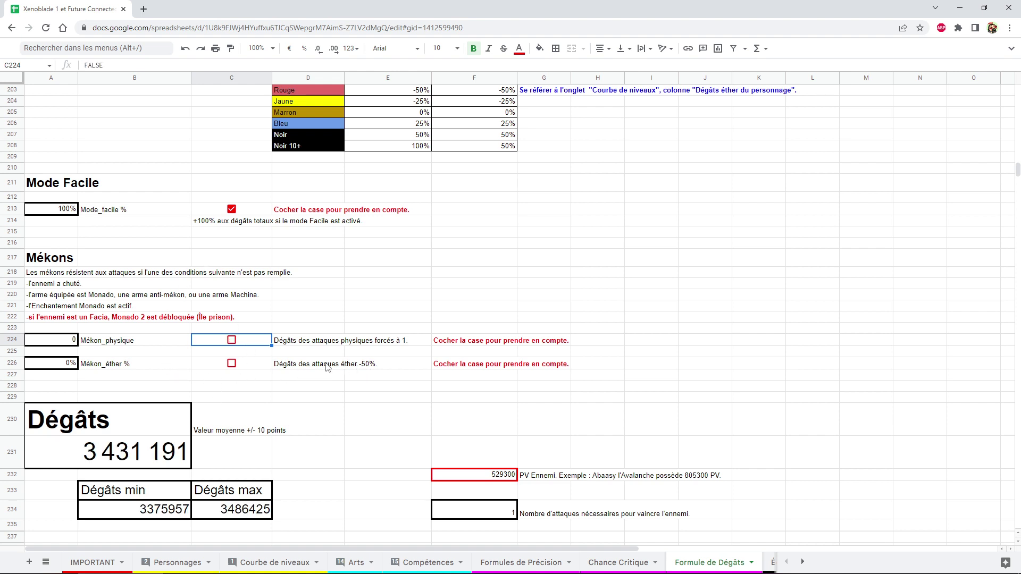
pyautogui.click(233, 364)
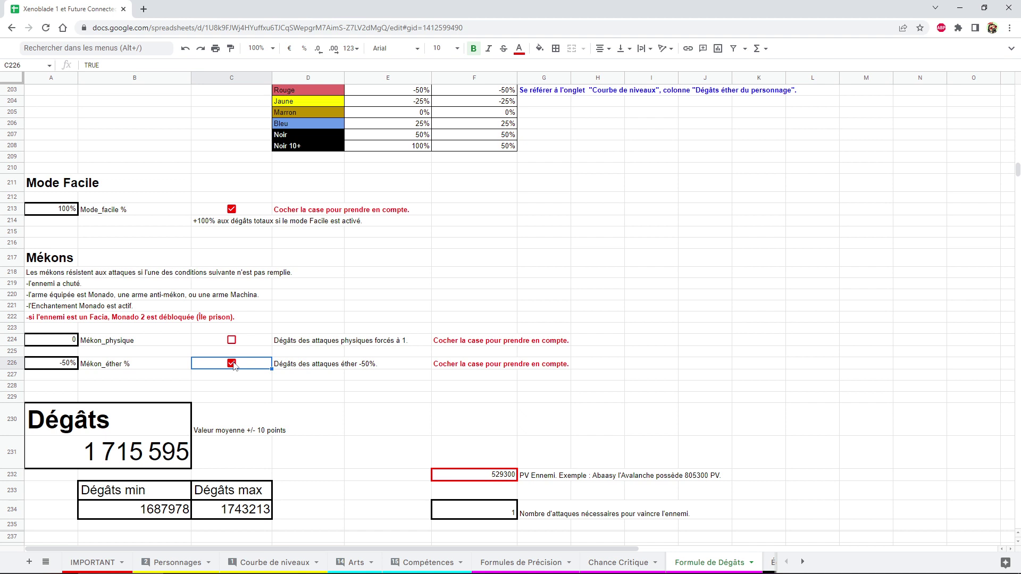
pyautogui.click(232, 364)
pyautogui.click(394, 274)
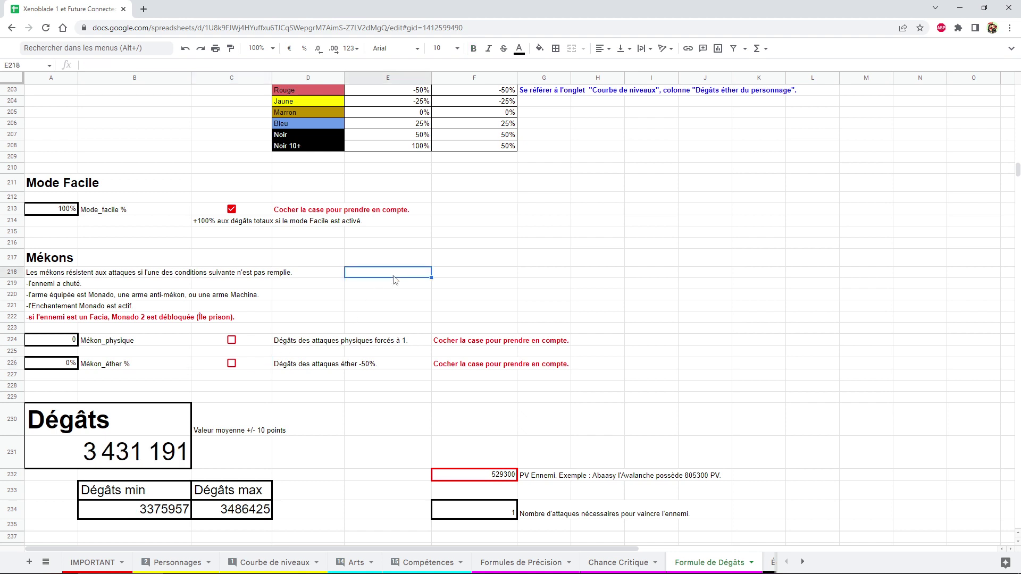
pyautogui.click(232, 340)
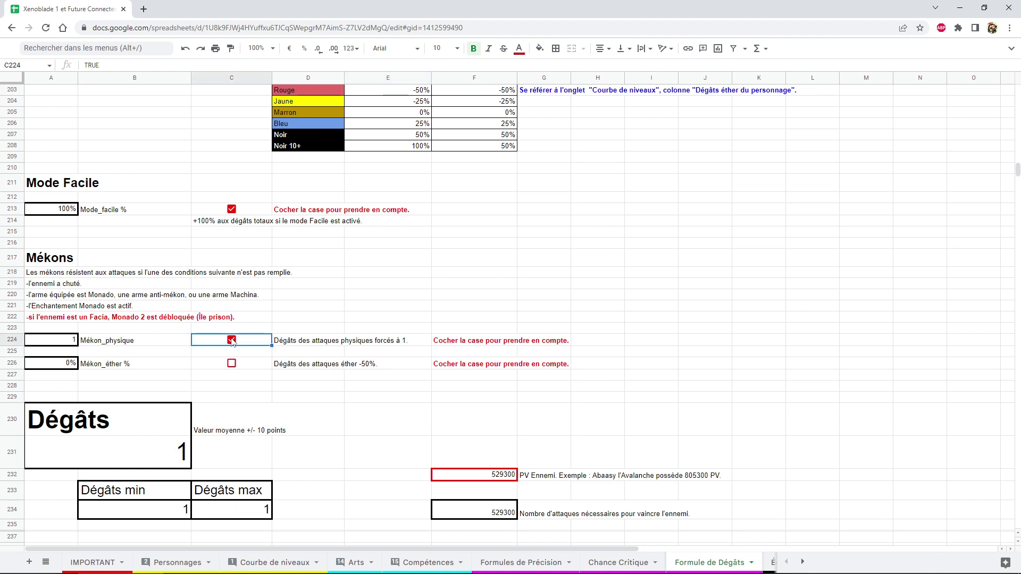
pyautogui.click(233, 342)
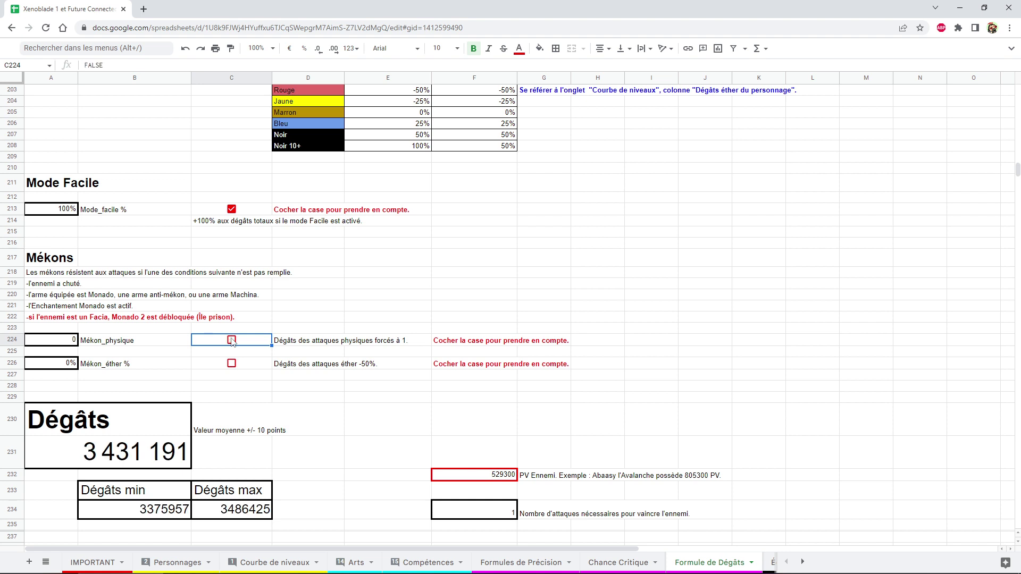
pyautogui.click(232, 364)
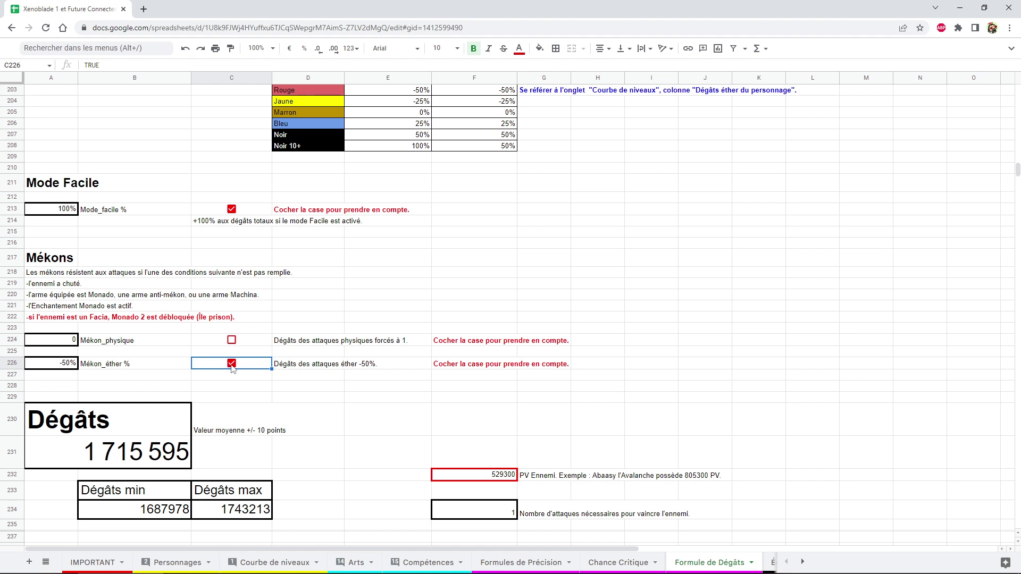
pyautogui.click(231, 365)
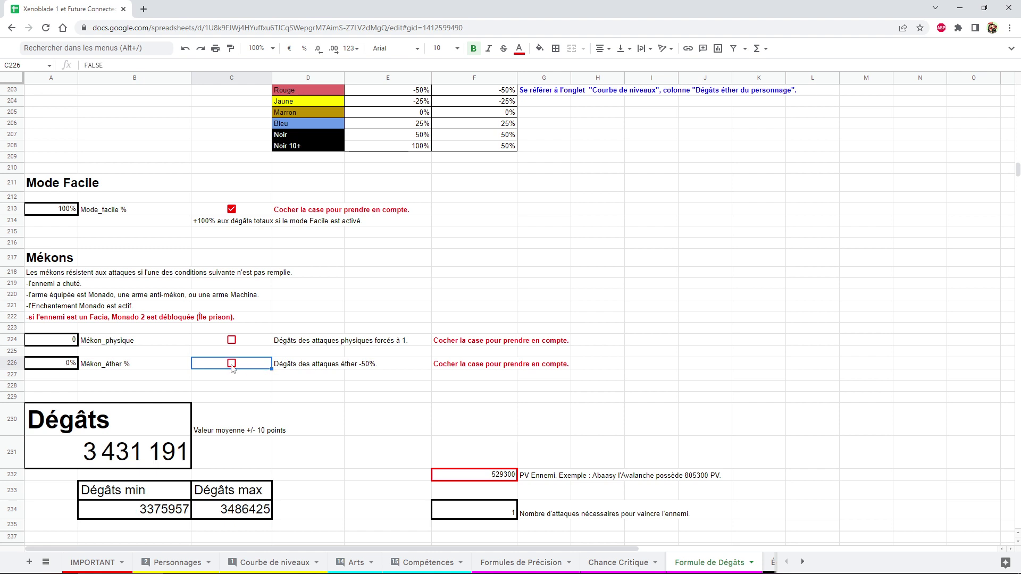
pyautogui.click(231, 365)
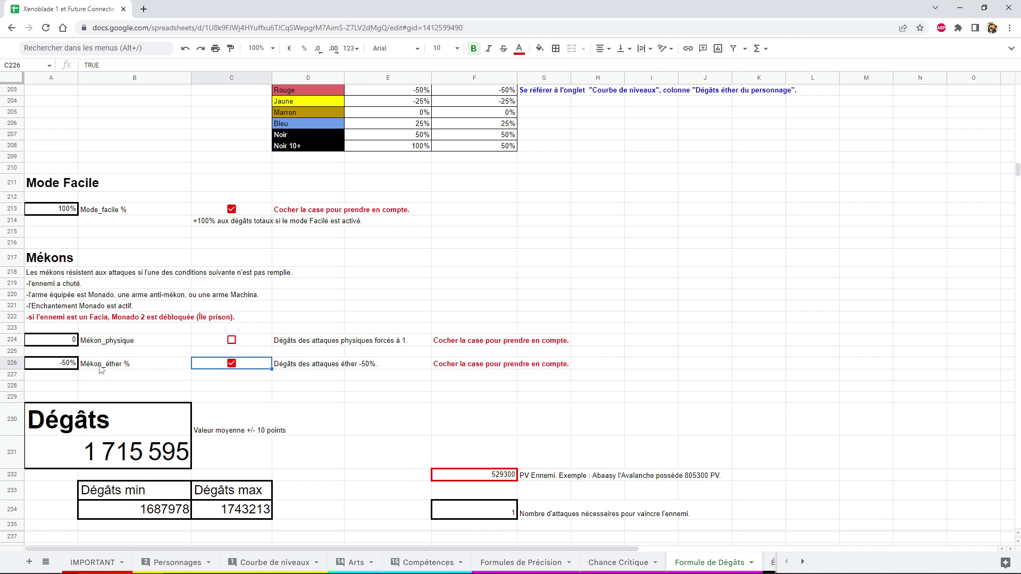
pyautogui.click(232, 367)
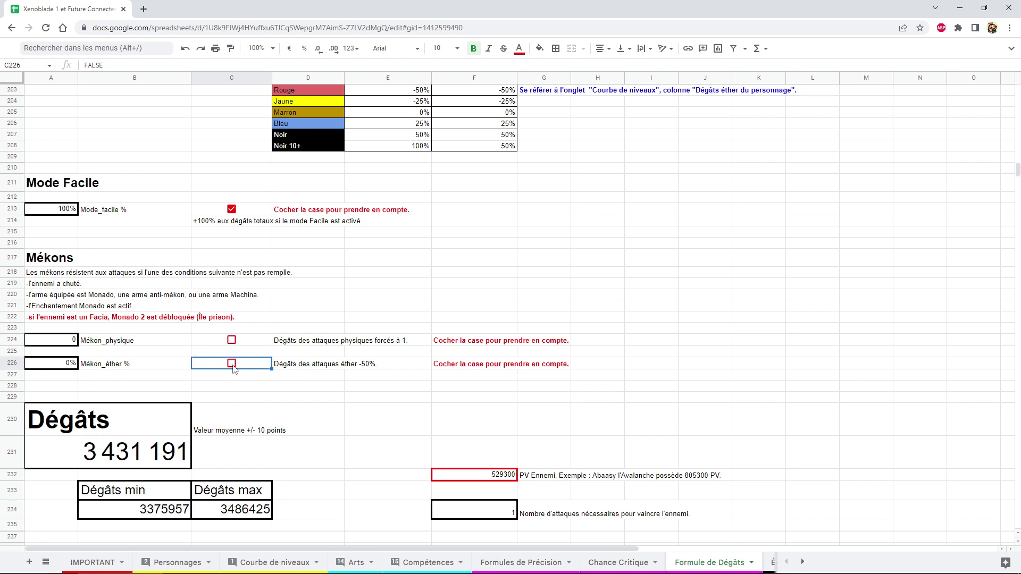
pyautogui.click(233, 367)
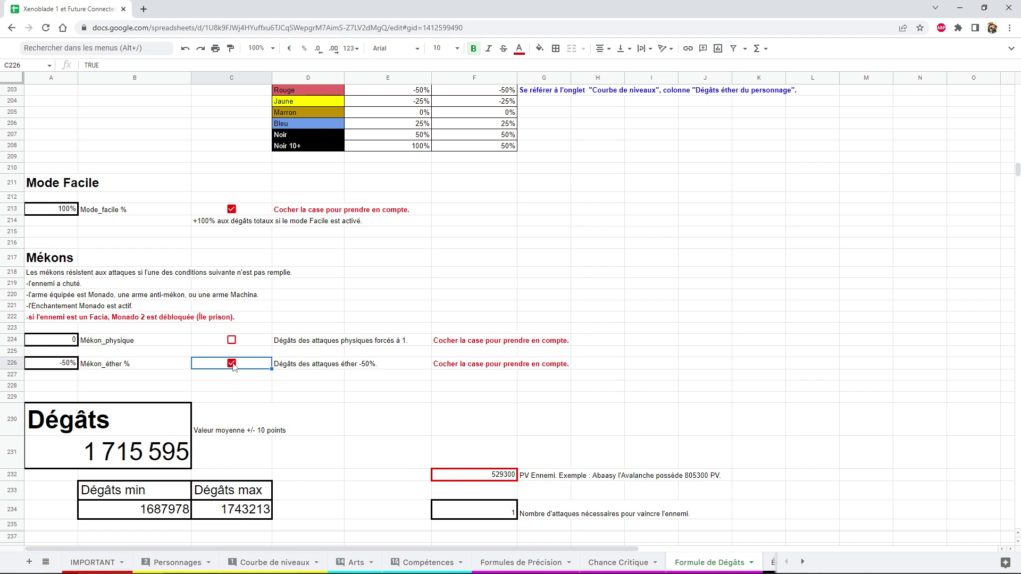
pyautogui.click(232, 341)
pyautogui.click(232, 341)
pyautogui.click(232, 363)
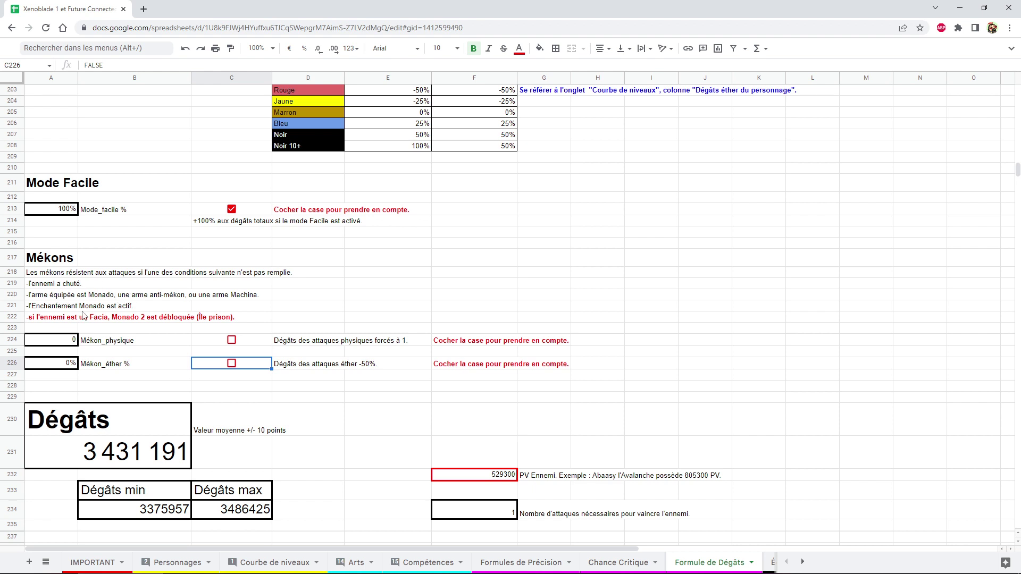
pyautogui.click(59, 318)
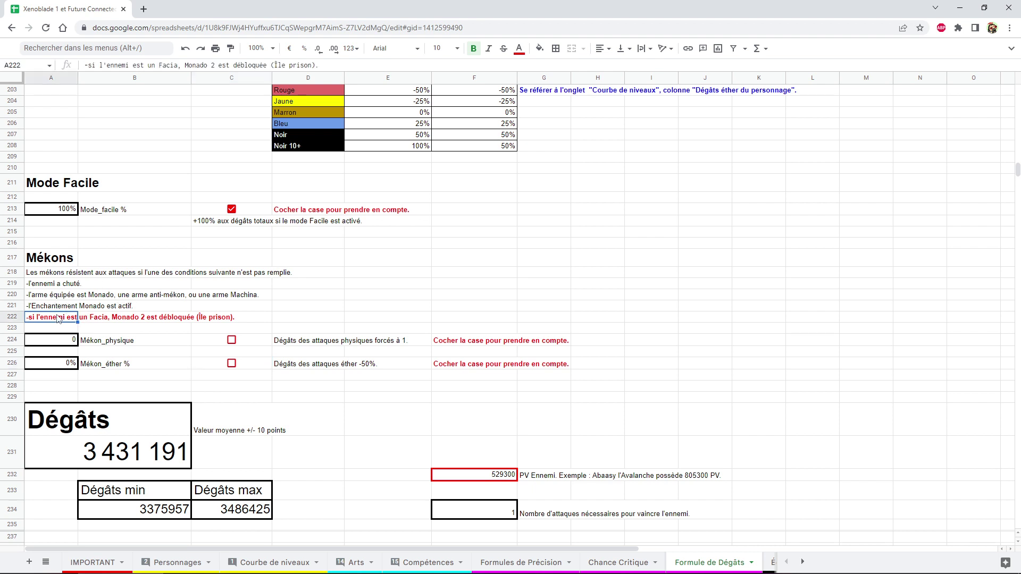
pyautogui.click(232, 340)
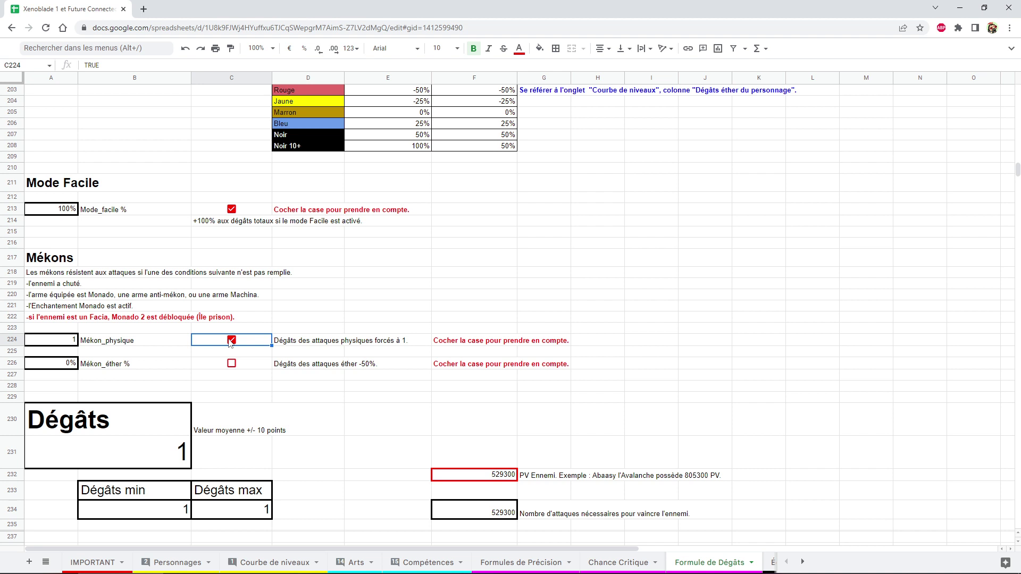
pyautogui.click(232, 340)
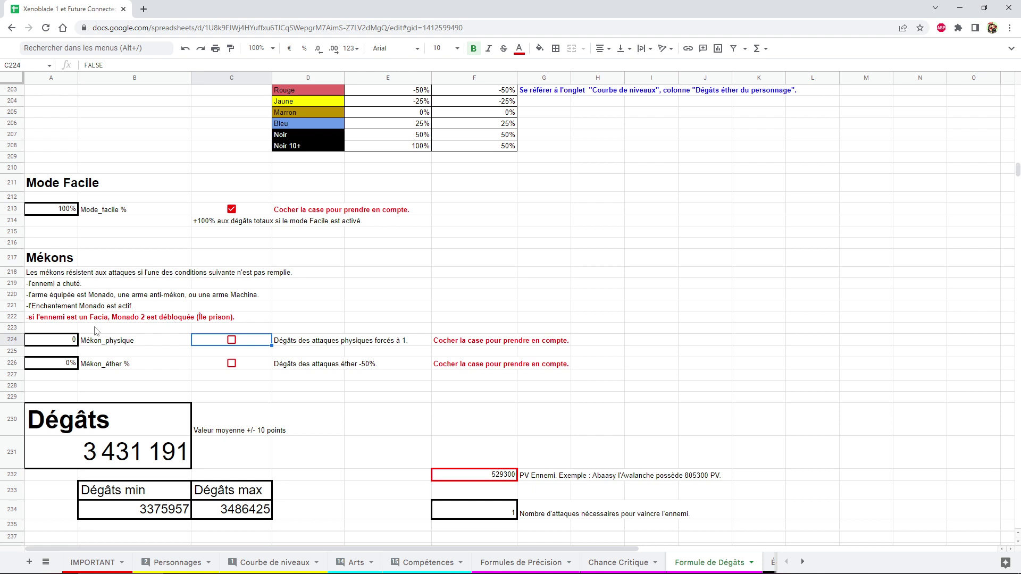
pyautogui.click(234, 342)
pyautogui.click(235, 343)
pyautogui.click(303, 338)
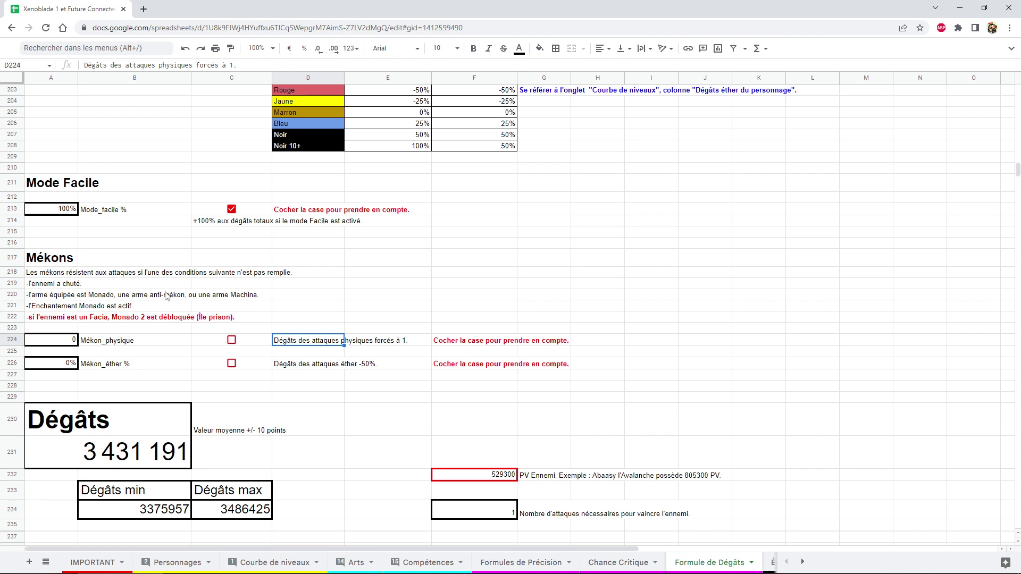
pyautogui.moveTo(182, 297); pyautogui.dragTo(212, 298)
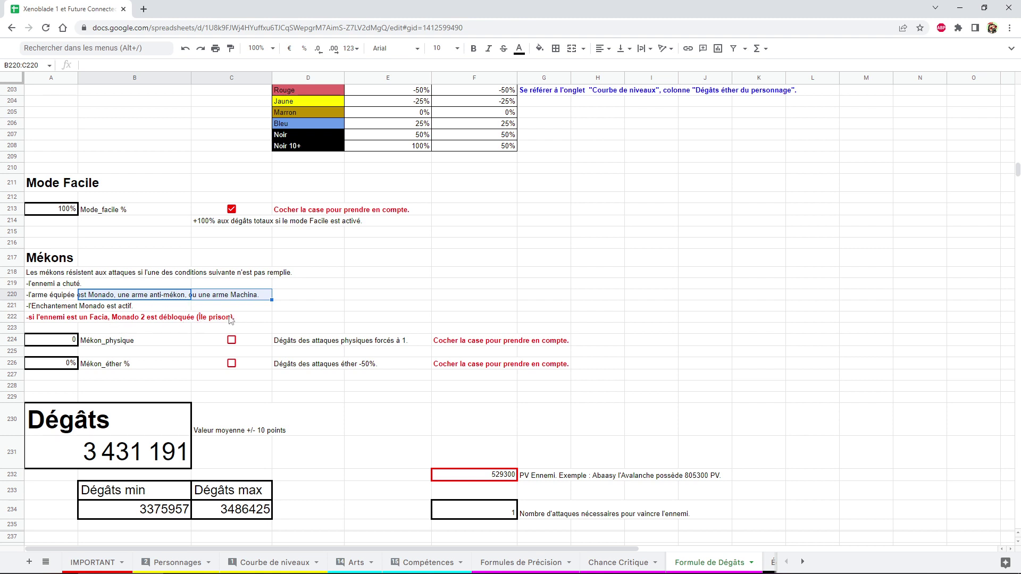
pyautogui.moveTo(62, 318); pyautogui.dragTo(211, 319)
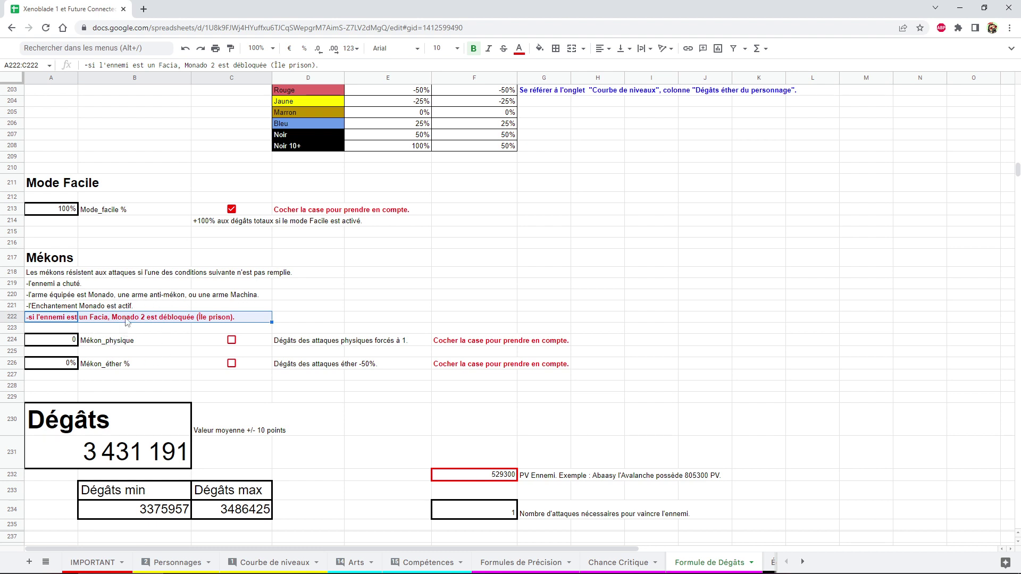
pyautogui.moveTo(70, 297)
pyautogui.mouseDown()
pyautogui.moveTo(221, 300)
pyautogui.moveTo(209, 299)
pyautogui.mouseUp()
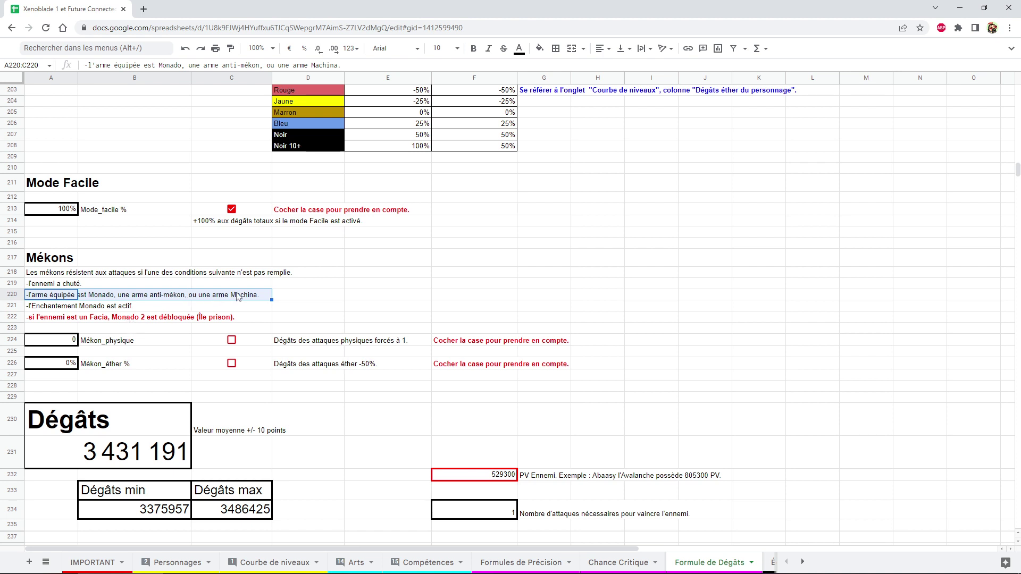
pyautogui.click(366, 298)
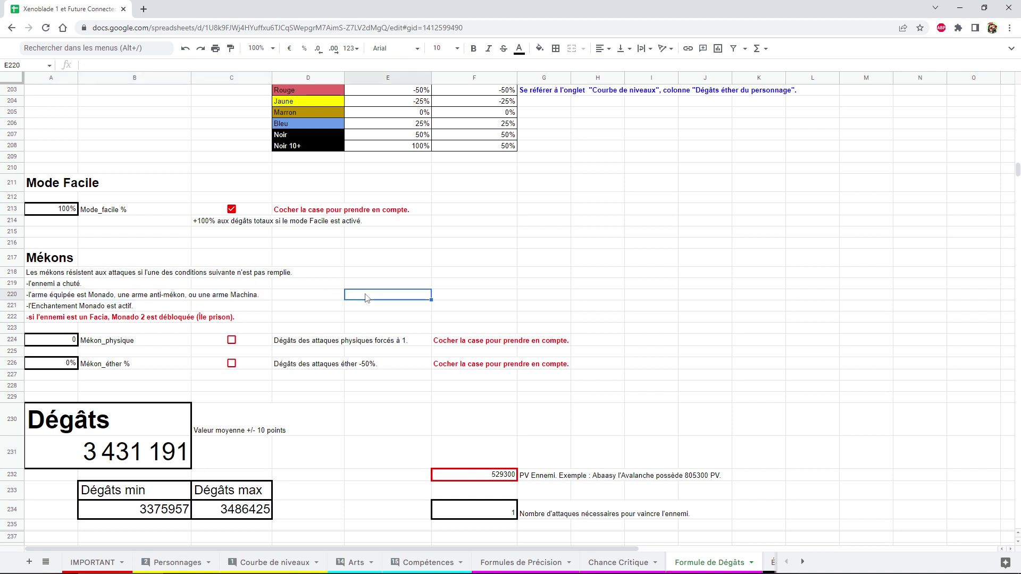
pyautogui.moveTo(167, 298); pyautogui.dragTo(232, 298)
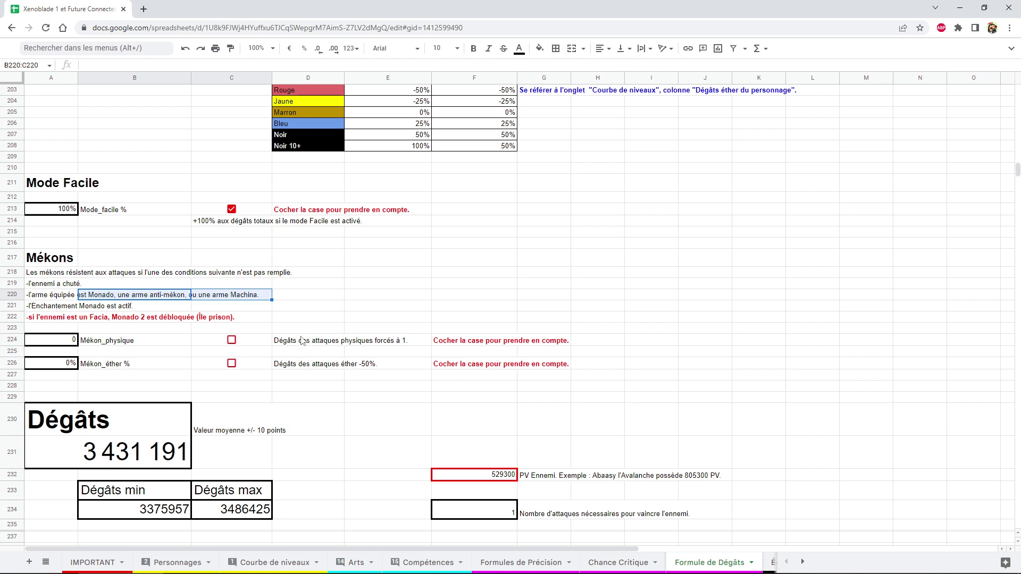
pyautogui.scroll(7, 301, 341)
pyautogui.scroll(5, 298, 308)
pyautogui.scroll(3, 292, 256)
pyautogui.scroll(-4, 290, 254)
pyautogui.scroll(-7, 282, 250)
pyautogui.scroll(-1, 274, 245)
pyautogui.scroll(-2, 268, 243)
pyautogui.scroll(-3, 268, 243)
pyautogui.scroll(-1, 268, 243)
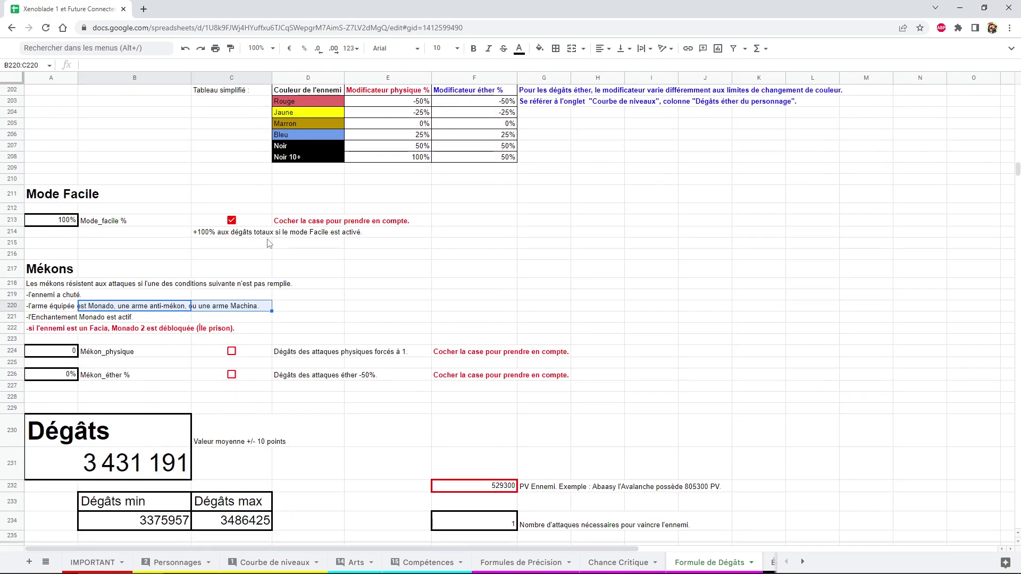
pyautogui.click(142, 467)
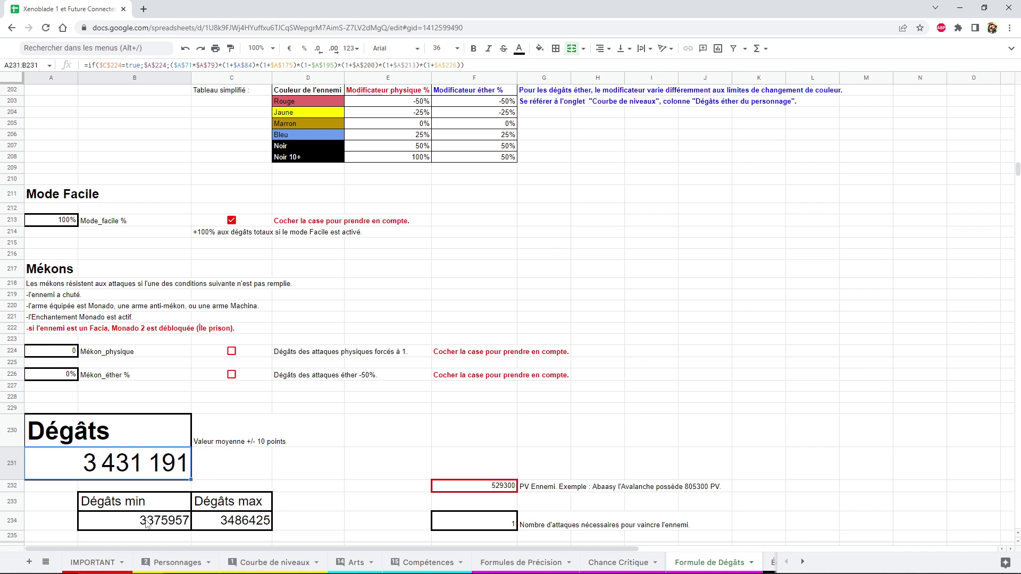
pyautogui.moveTo(149, 527); pyautogui.dragTo(226, 526)
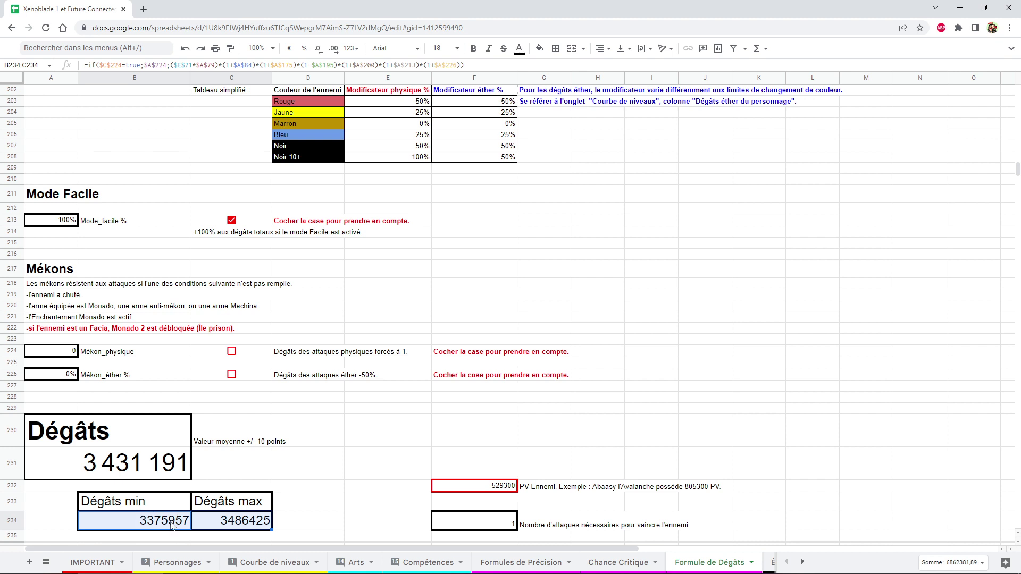
pyautogui.moveTo(178, 520); pyautogui.dragTo(210, 523)
pyautogui.click(238, 425)
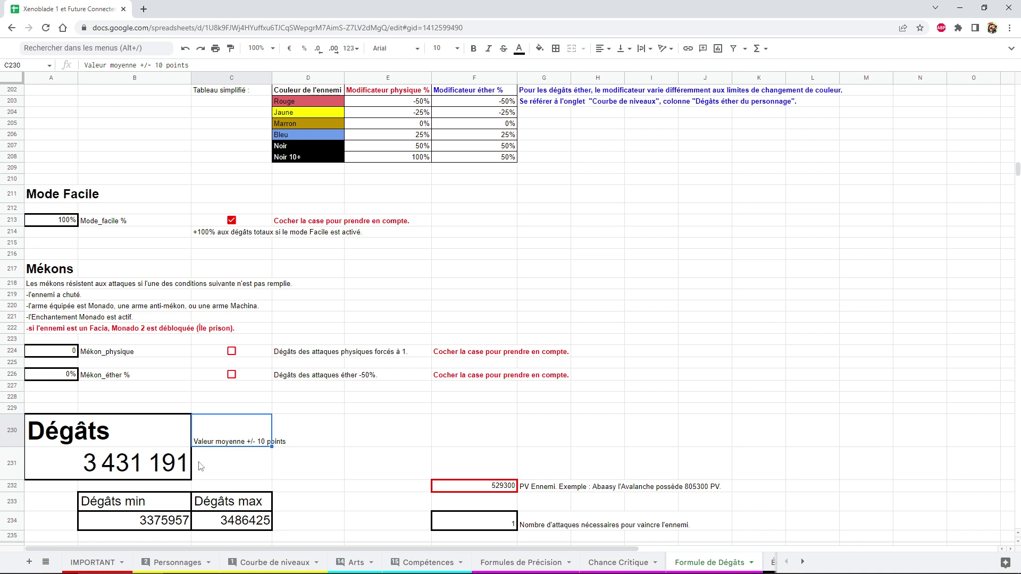
# Review the damage-total formula, its average-value and ±10 variation notes, and the attacks-needed calculation.
pyautogui.click(175, 468)
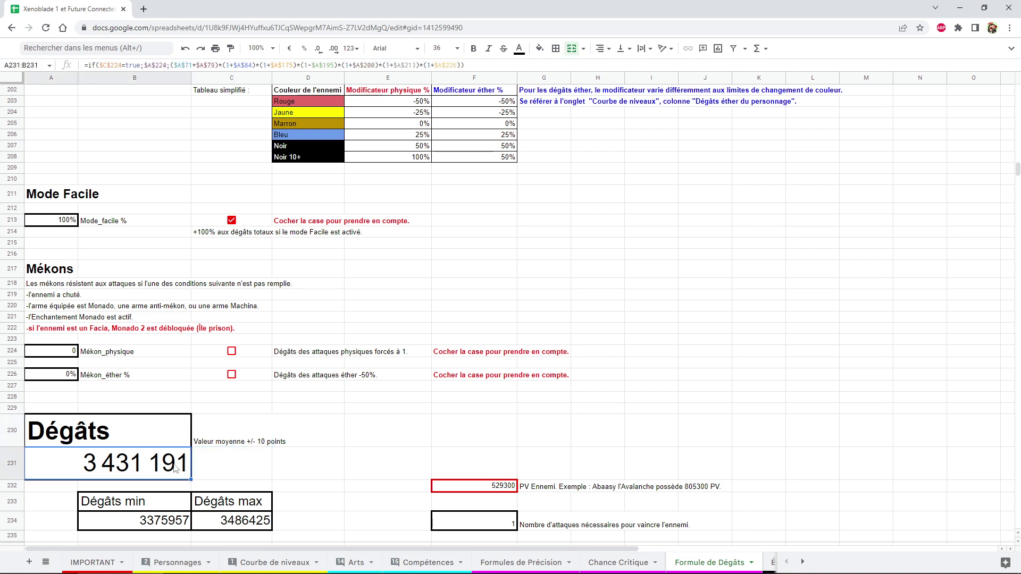
pyautogui.click(236, 446)
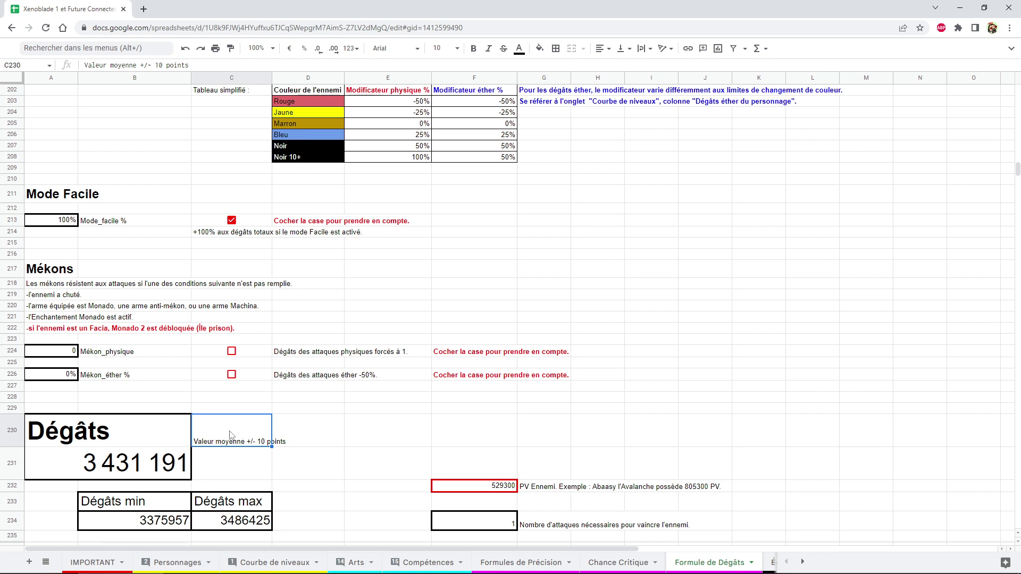
pyautogui.click(151, 462)
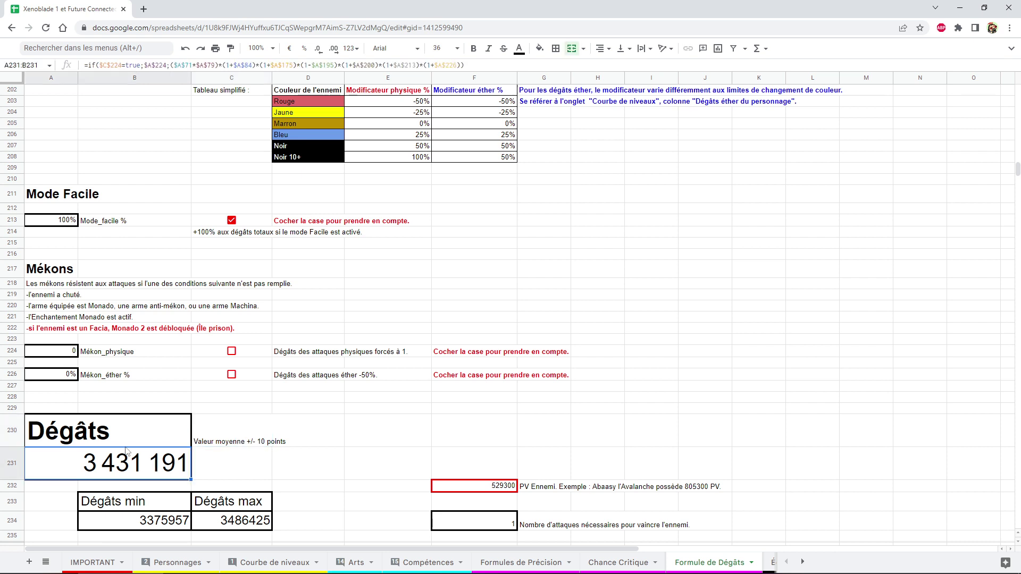
pyautogui.click(230, 442)
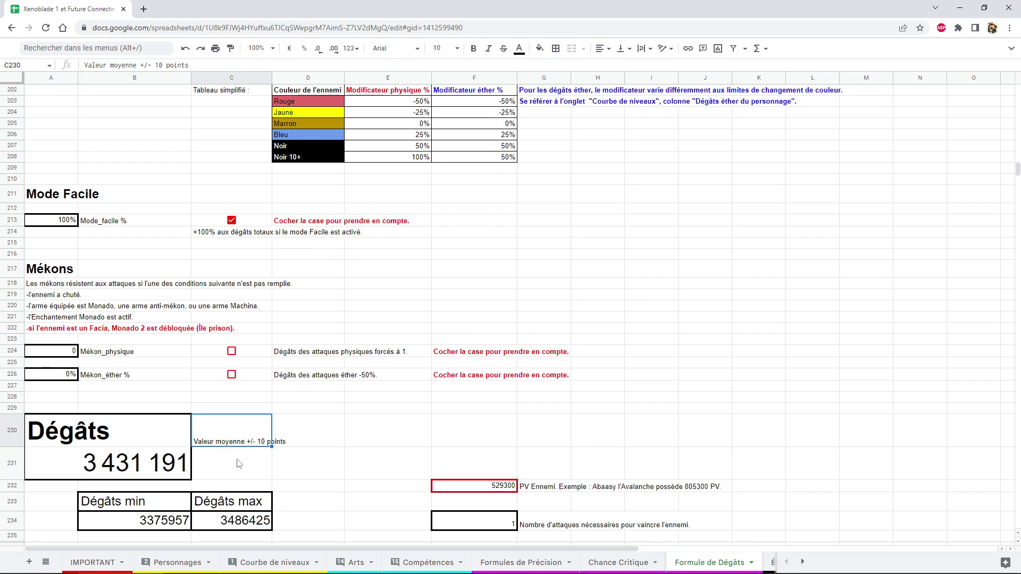
pyautogui.click(143, 469)
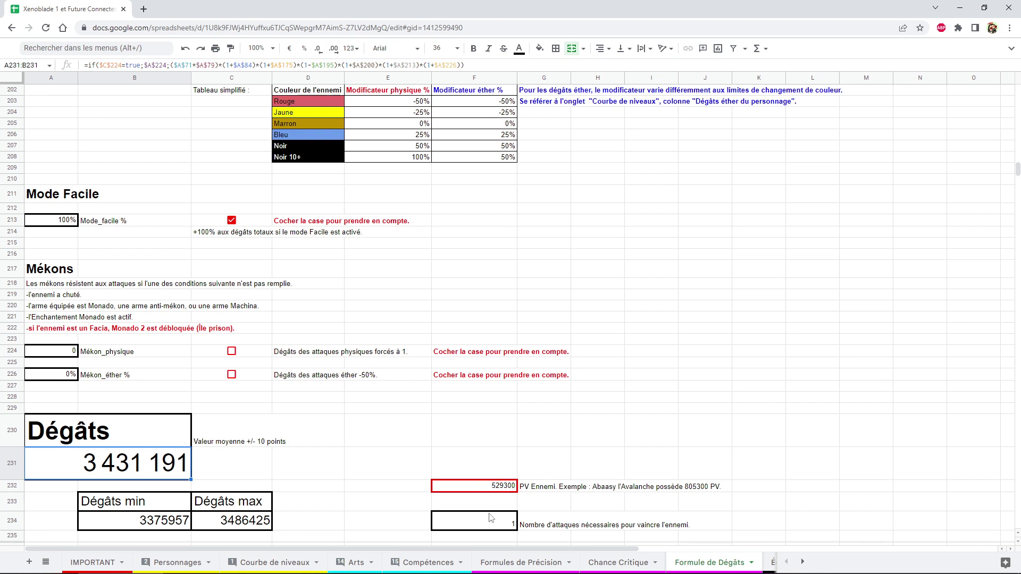
pyautogui.click(489, 490)
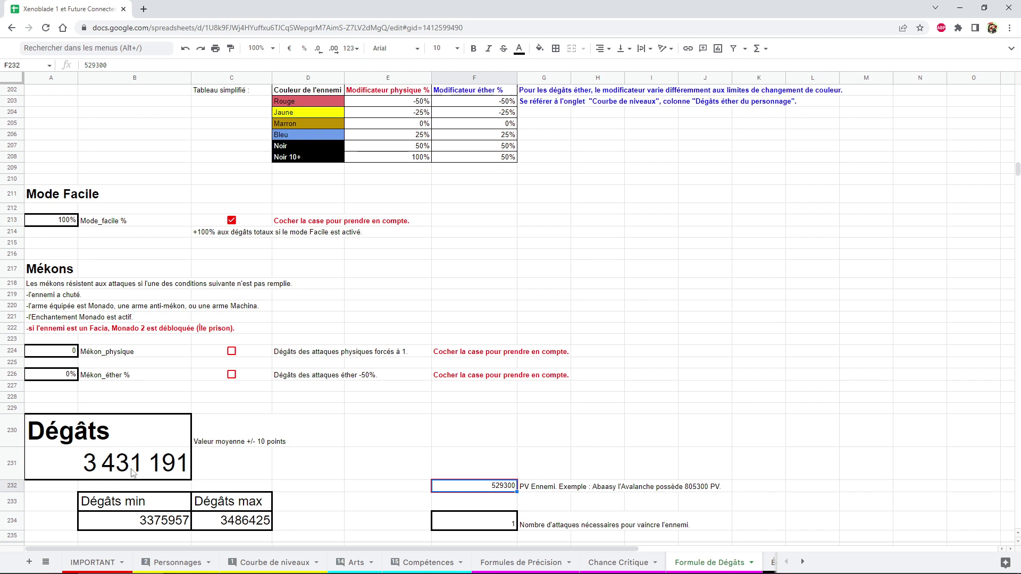
pyautogui.click(499, 526)
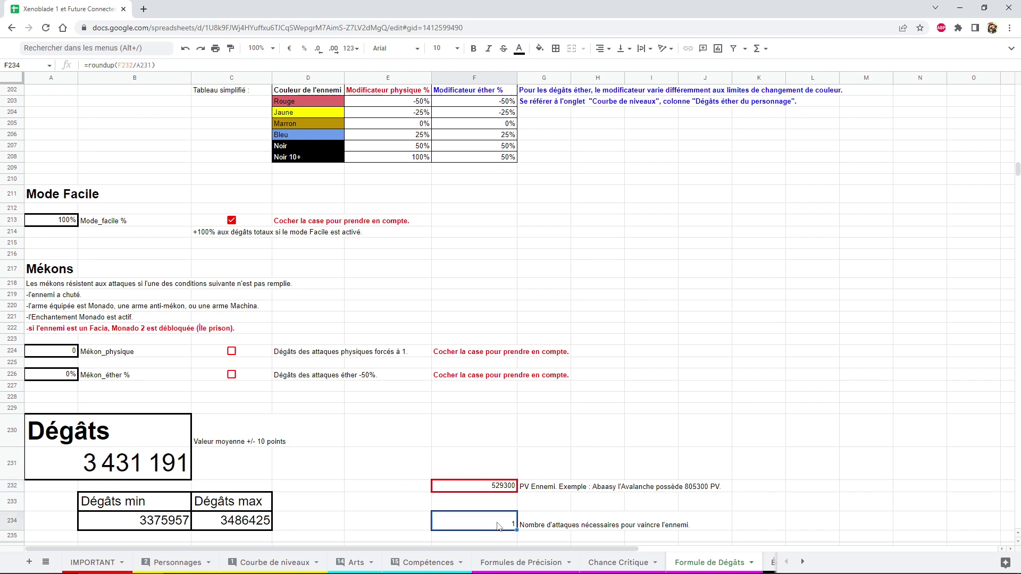
# Change the enemy HP from 529300 to 150000000.
pyautogui.click(489, 486)
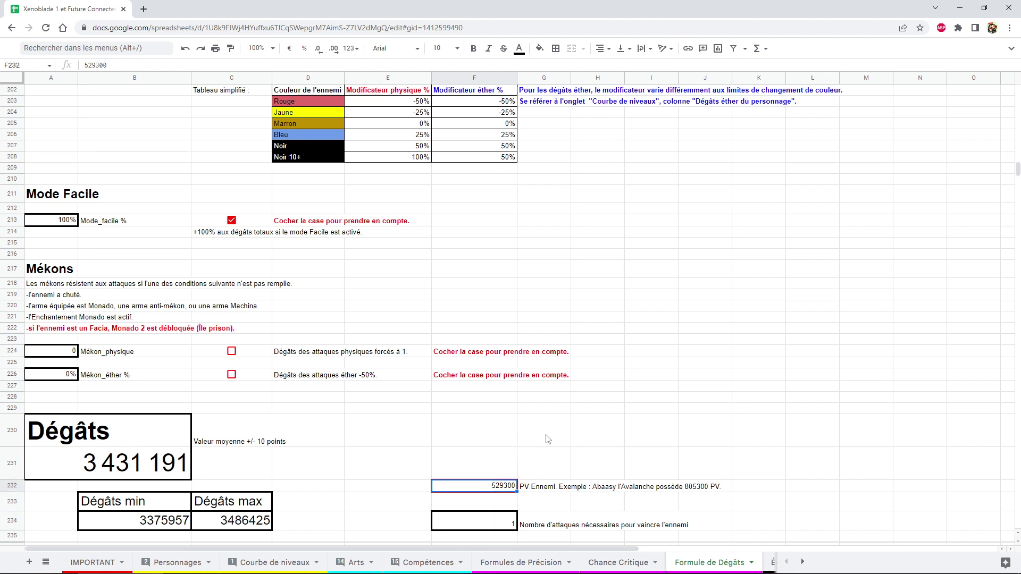
pyautogui.write('1')
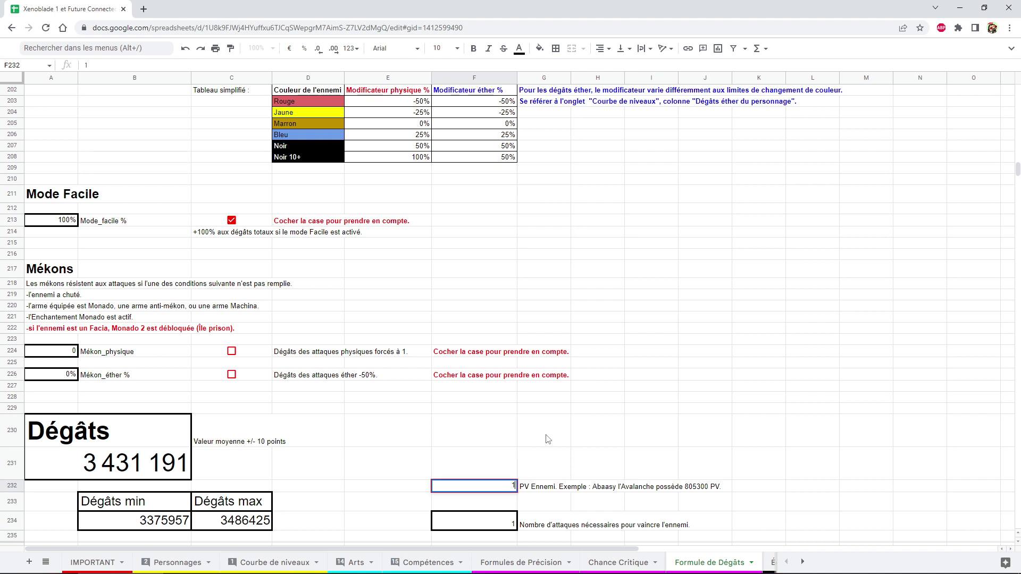
pyautogui.write('50')
pyautogui.write('00000')
pyautogui.press('BackSpace')
pyautogui.press('BackSpace')
pyautogui.press('BackSpace')
pyautogui.press('BackSpace')
pyautogui.write('00000')
pyautogui.press('Return')
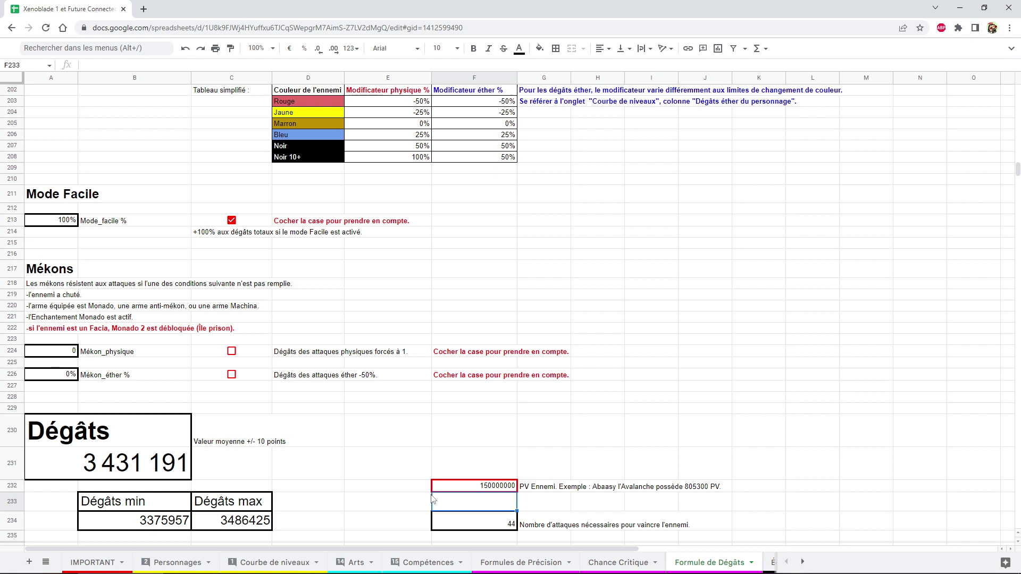
# Check the recalculated 44 attacks needed against the damage total formula.
pyautogui.click(492, 435)
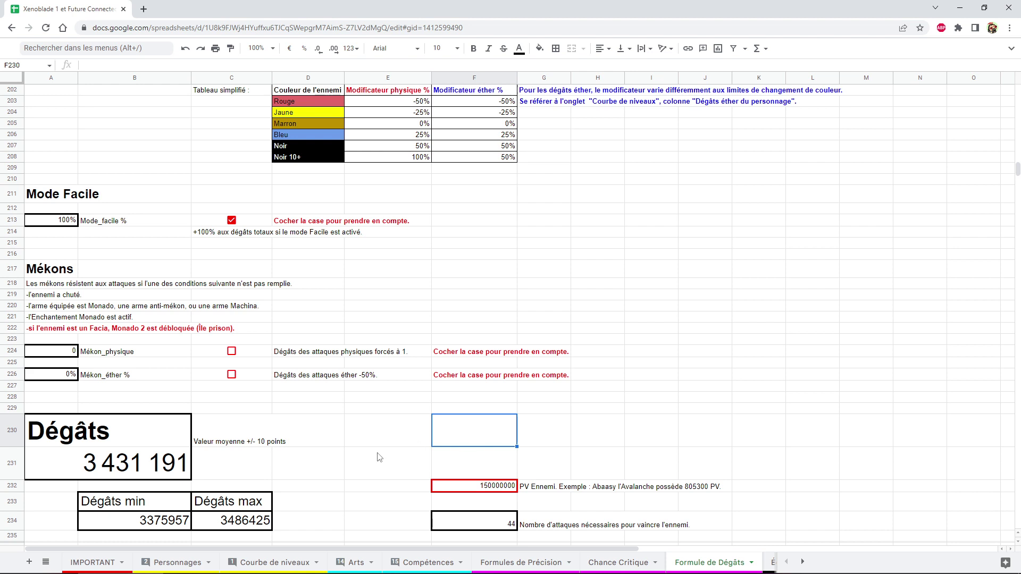
pyautogui.click(393, 434)
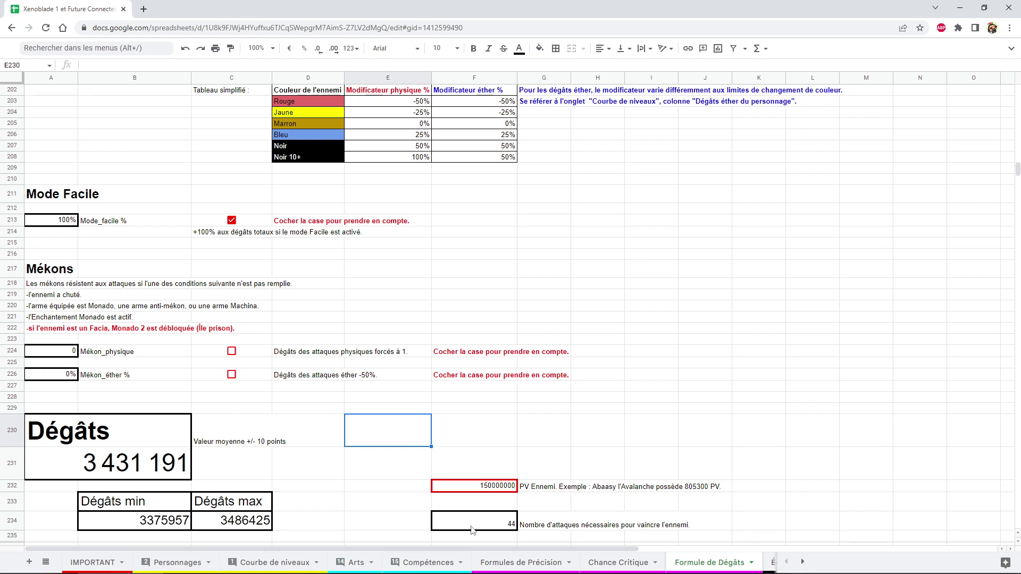
pyautogui.click(492, 525)
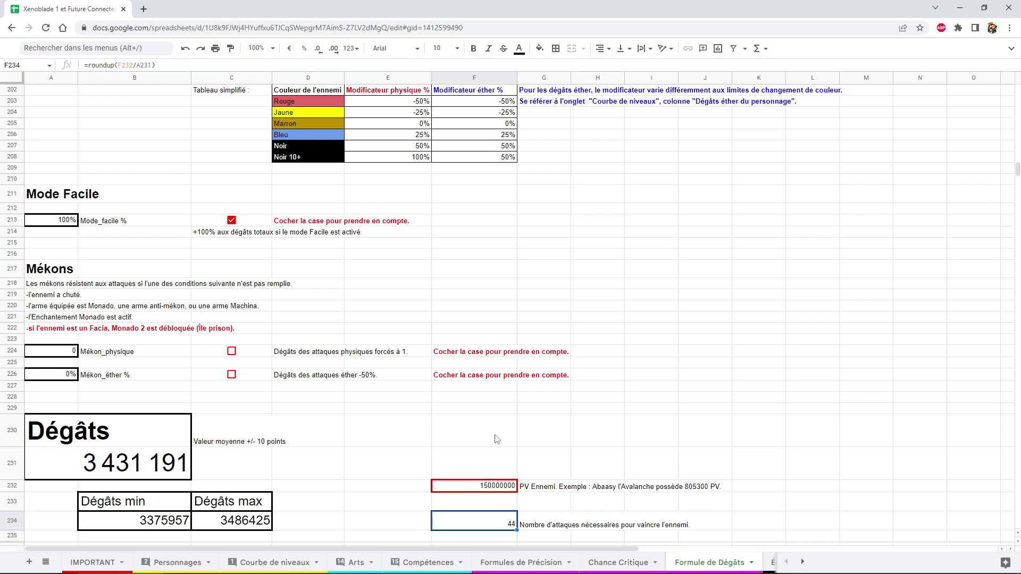
pyautogui.click(144, 462)
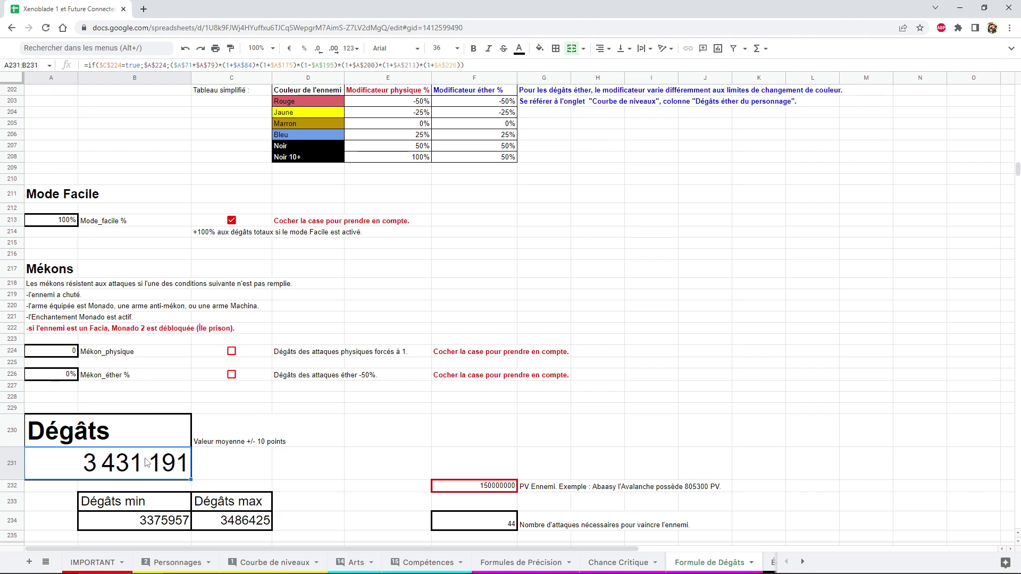
# Scroll down to the DoT section and read its heading and per-tick formula.
pyautogui.scroll(-1, 317, 242)
pyautogui.scroll(-3, 317, 243)
pyautogui.scroll(-2, 317, 242)
pyautogui.scroll(-2, 317, 243)
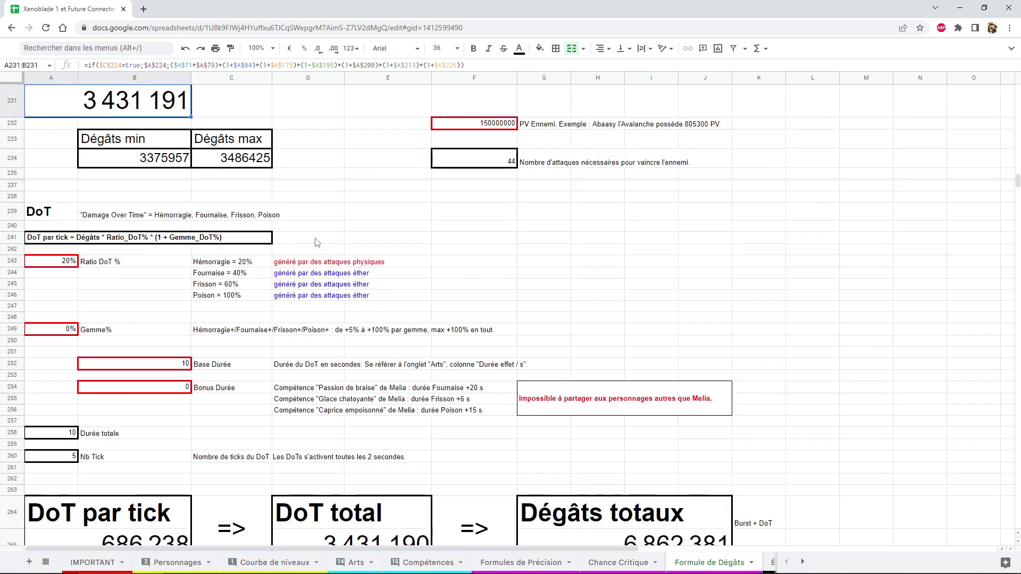
pyautogui.scroll(-1, 317, 242)
pyautogui.scroll(-2, 334, 247)
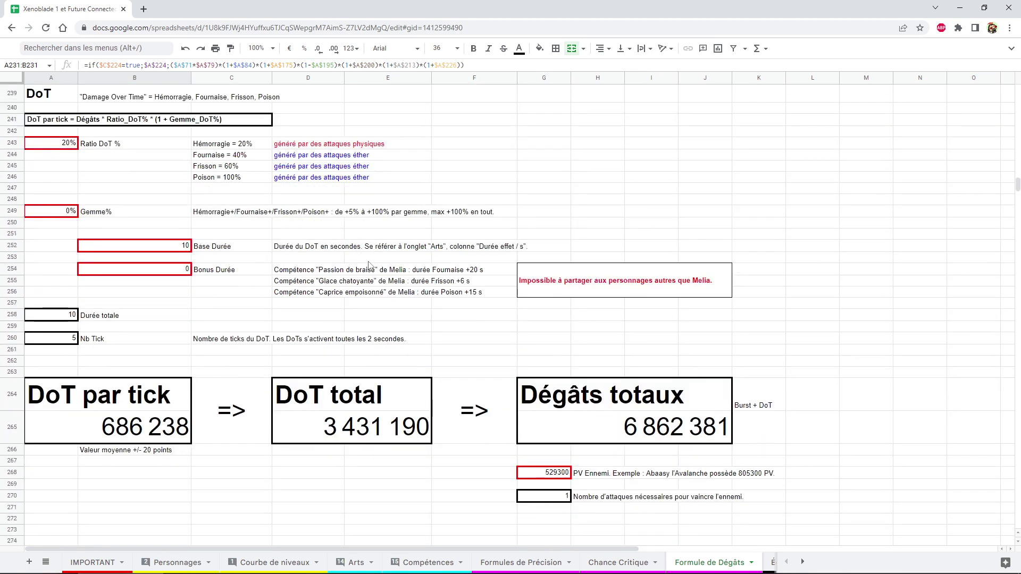
pyautogui.click(53, 98)
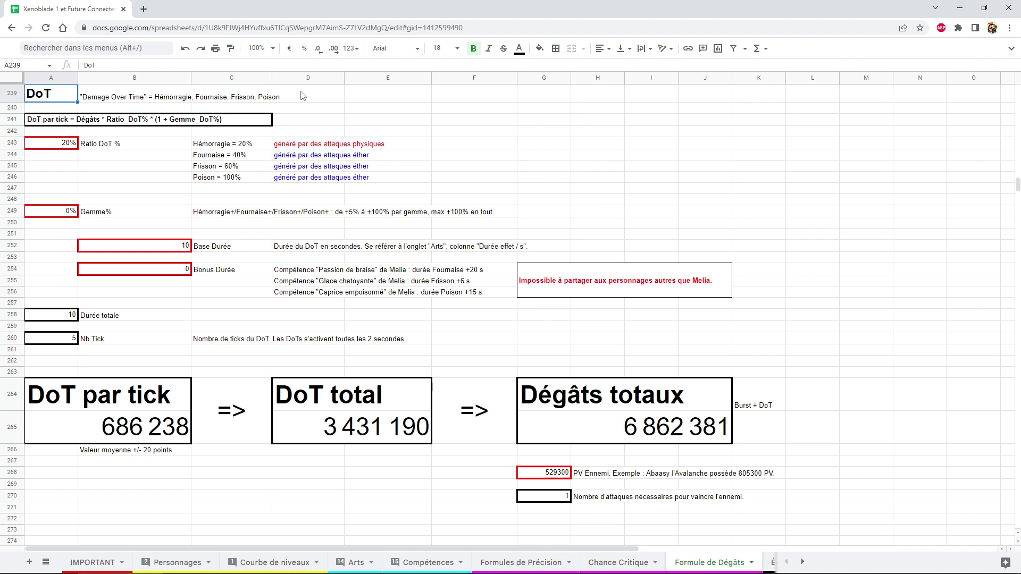
pyautogui.click(49, 123)
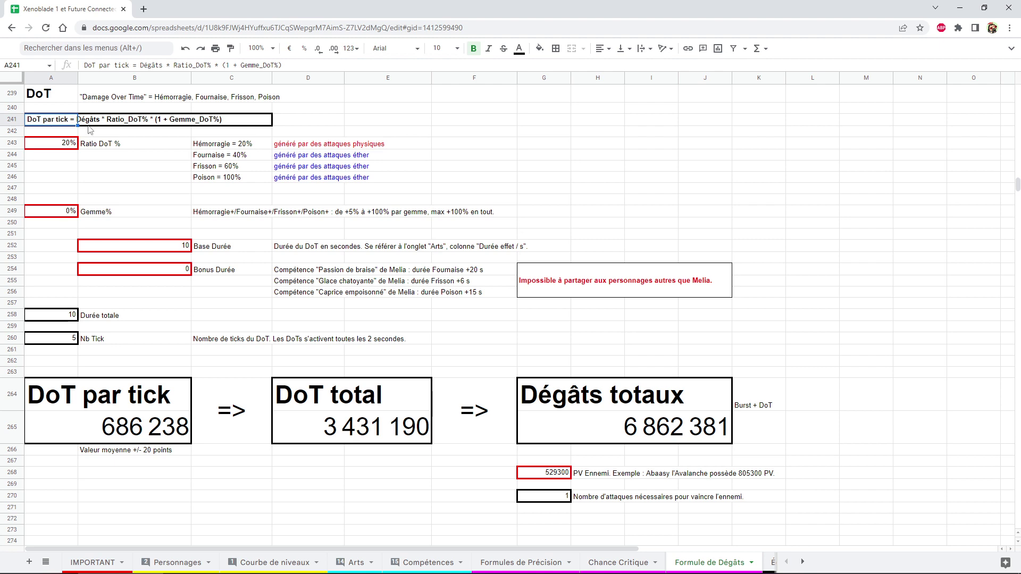
pyautogui.scroll(1, 111, 154)
pyautogui.scroll(3, 116, 165)
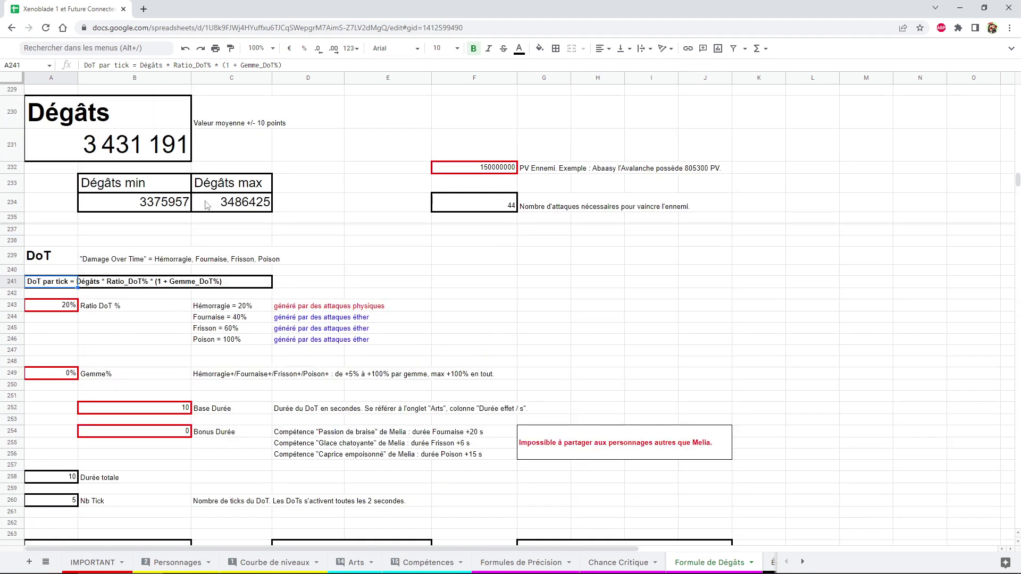
pyautogui.click(139, 149)
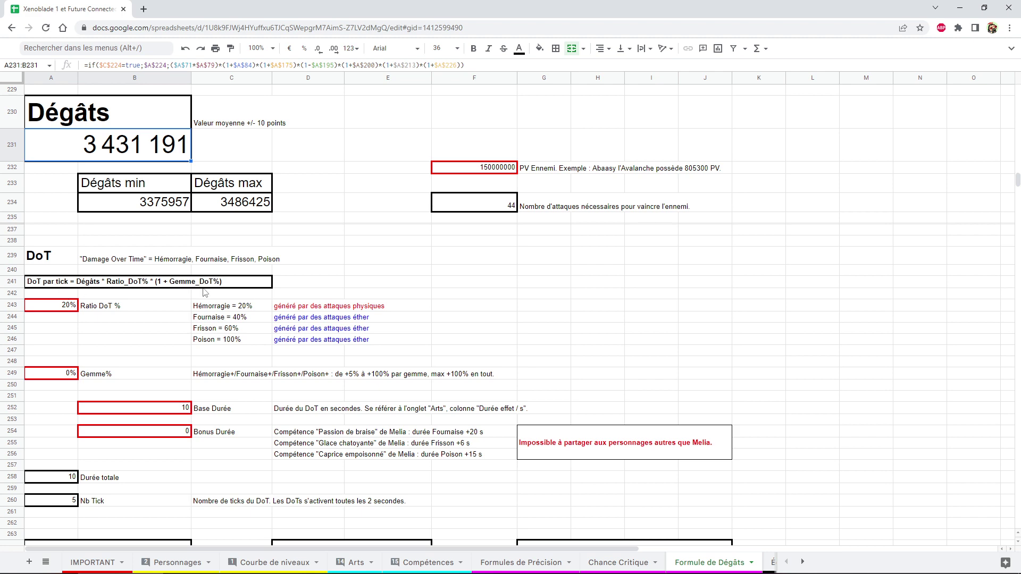
# Review the DoT type notes, such as Hémorragie = 20% from physical attacks, then view Arts.
pyautogui.scroll(-3, 224, 263)
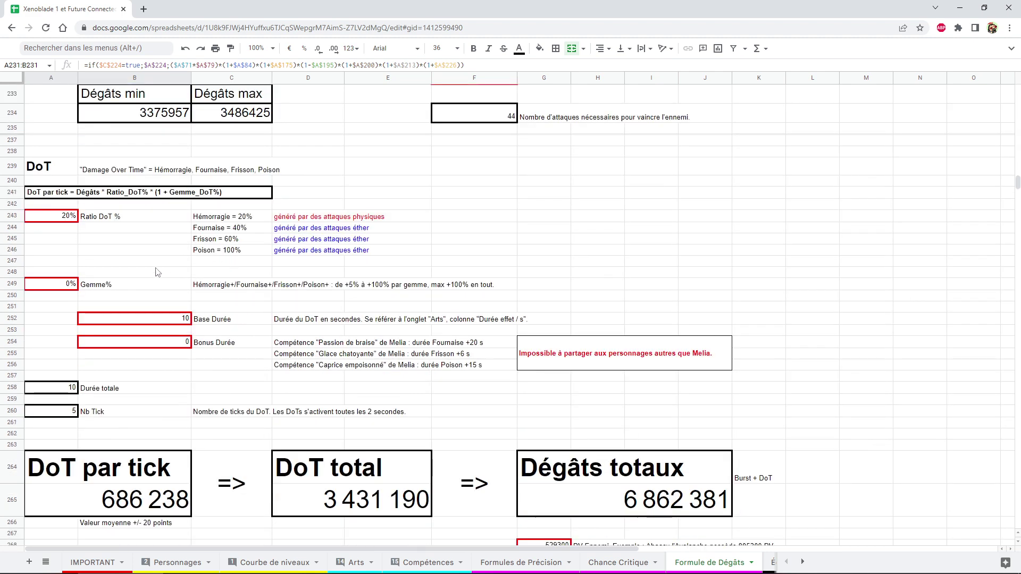
pyautogui.scroll(3, 117, 259)
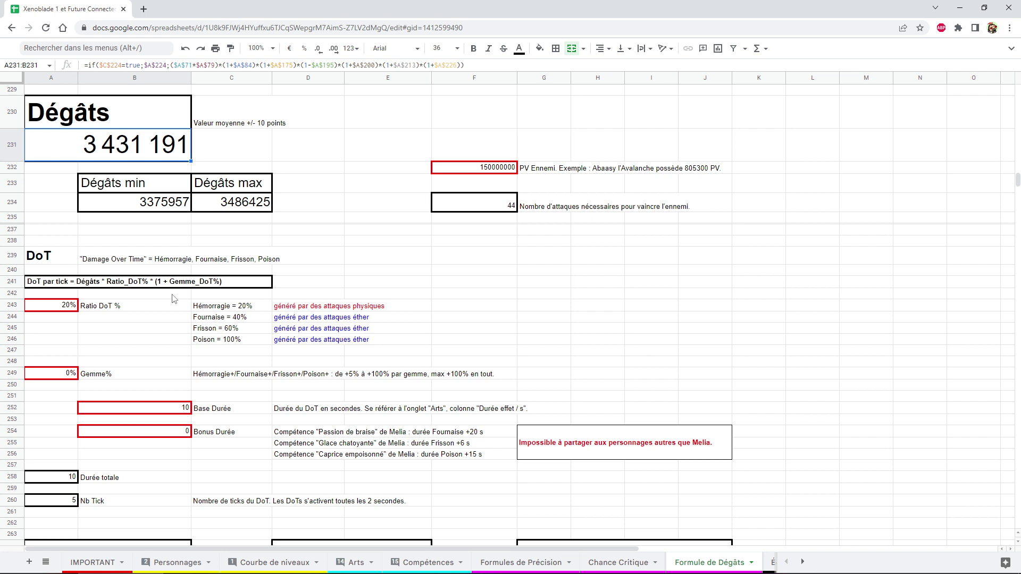
pyautogui.scroll(-1, 174, 299)
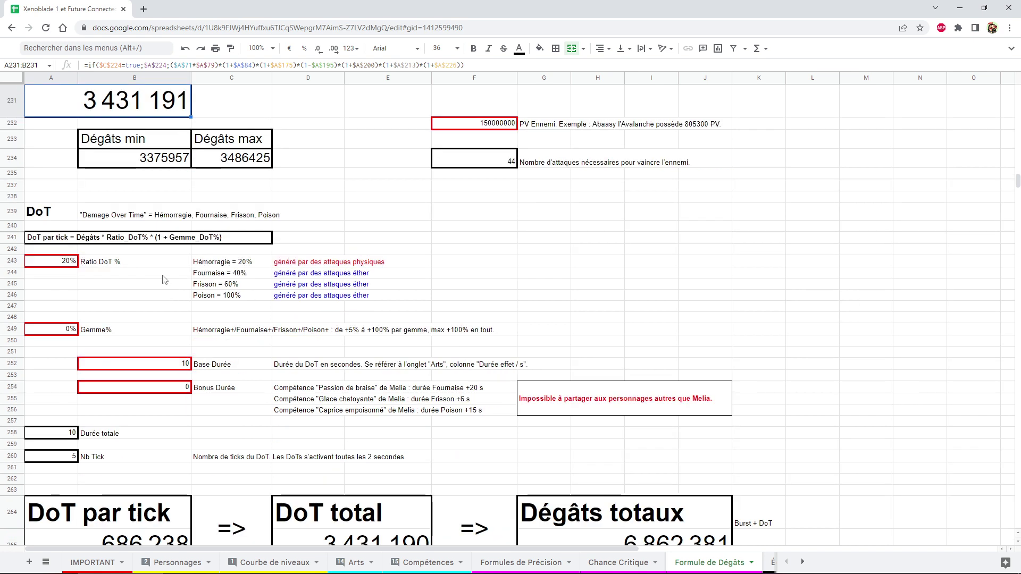
pyautogui.click(265, 261)
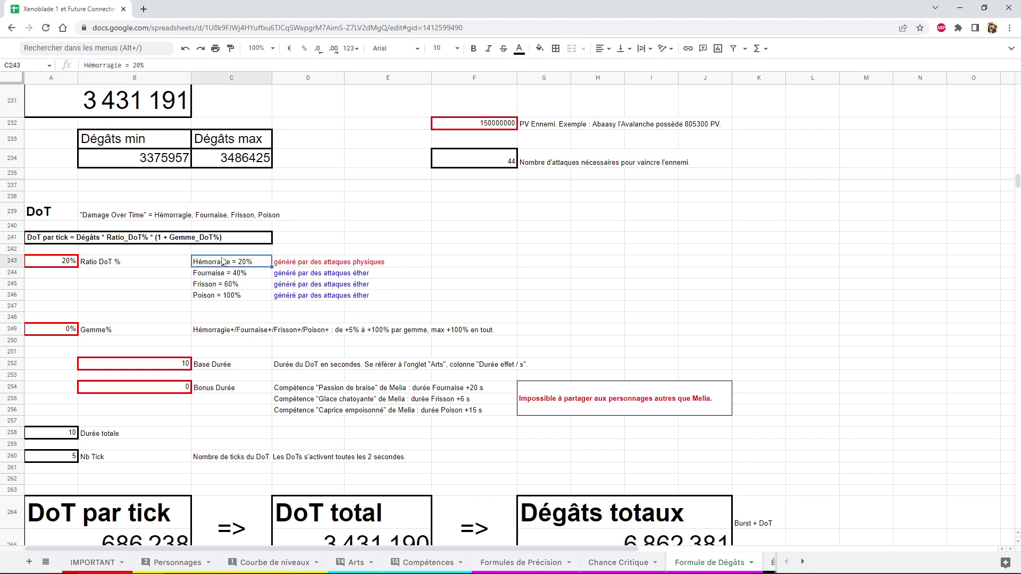
pyautogui.moveTo(304, 295); pyautogui.dragTo(275, 260)
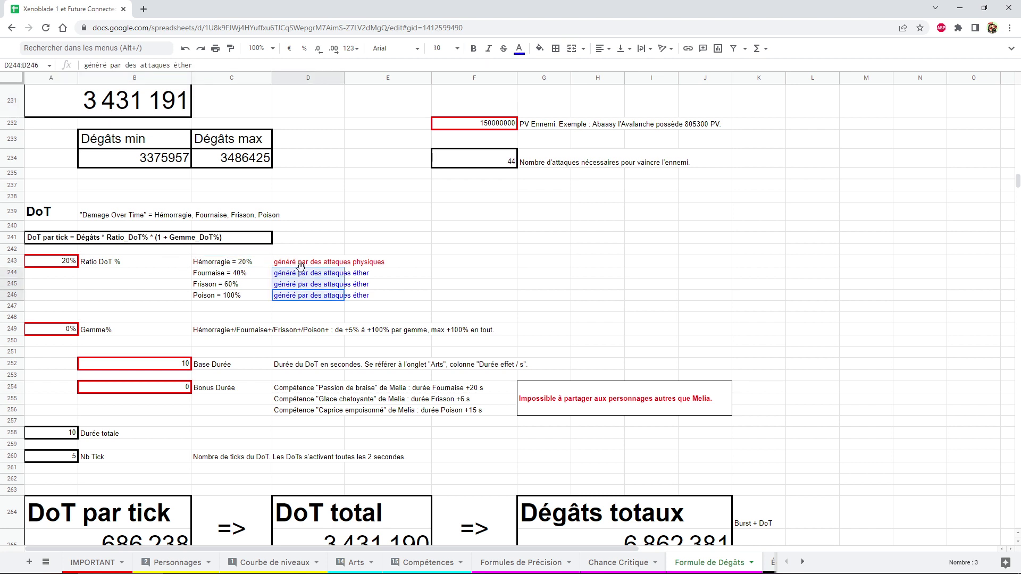
pyautogui.click(285, 264)
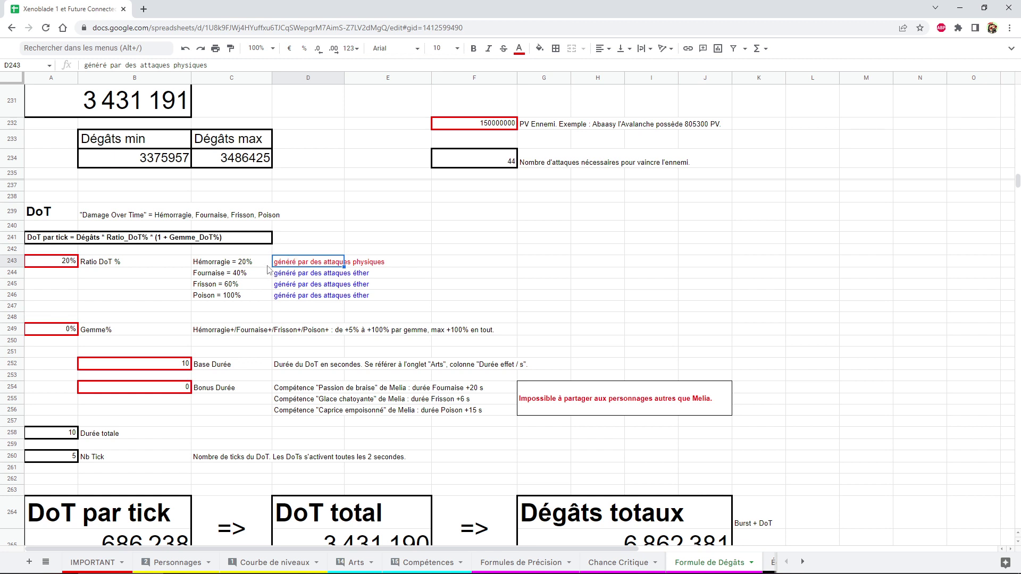
pyautogui.moveTo(250, 274); pyautogui.dragTo(318, 296)
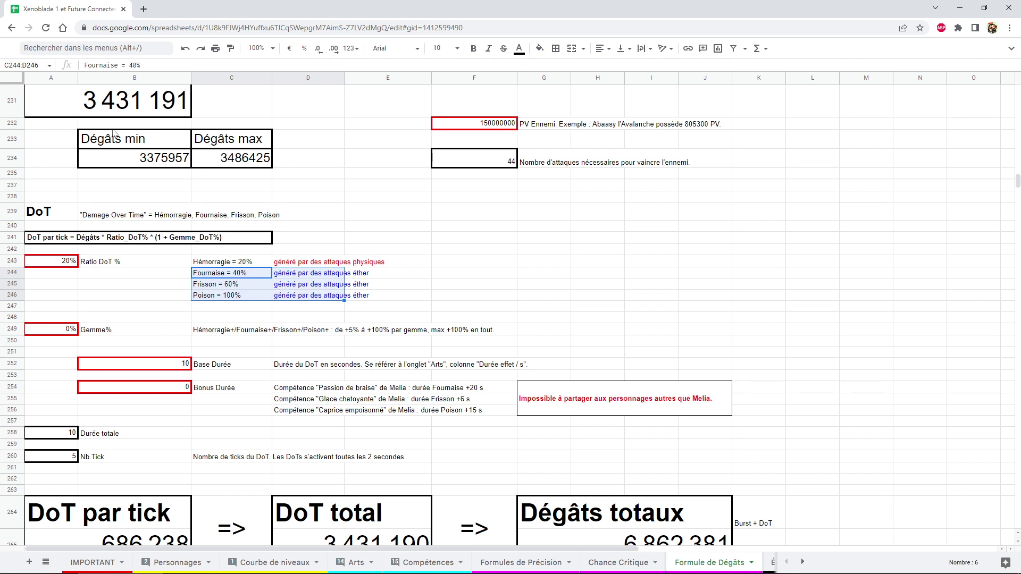
pyautogui.click(226, 263)
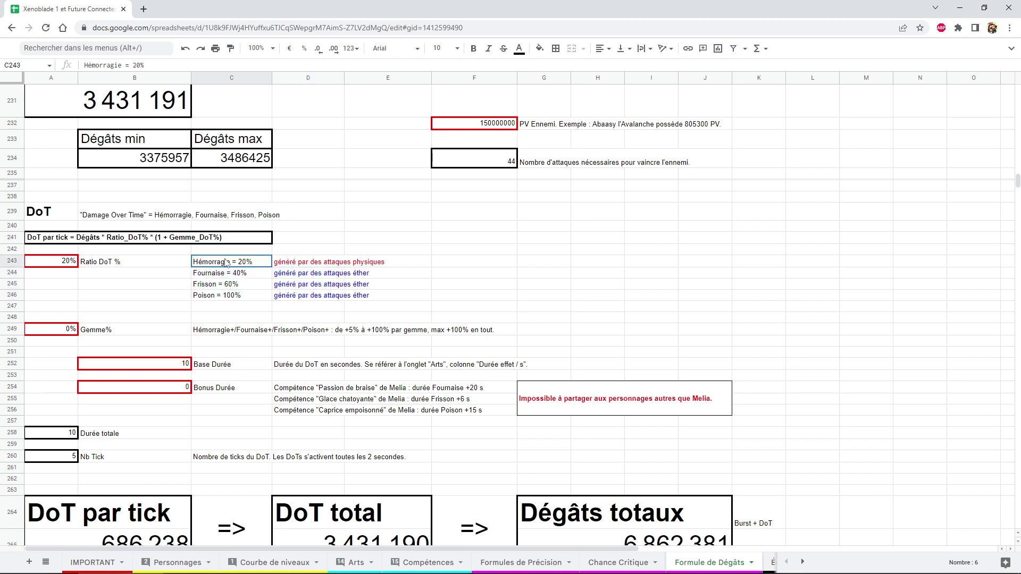
pyautogui.click(73, 263)
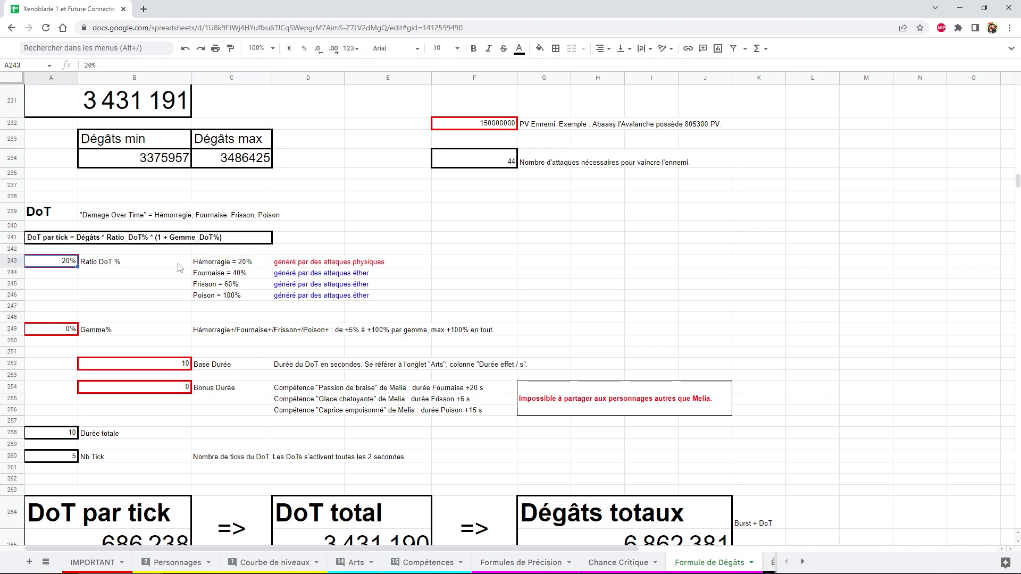
pyautogui.click(355, 563)
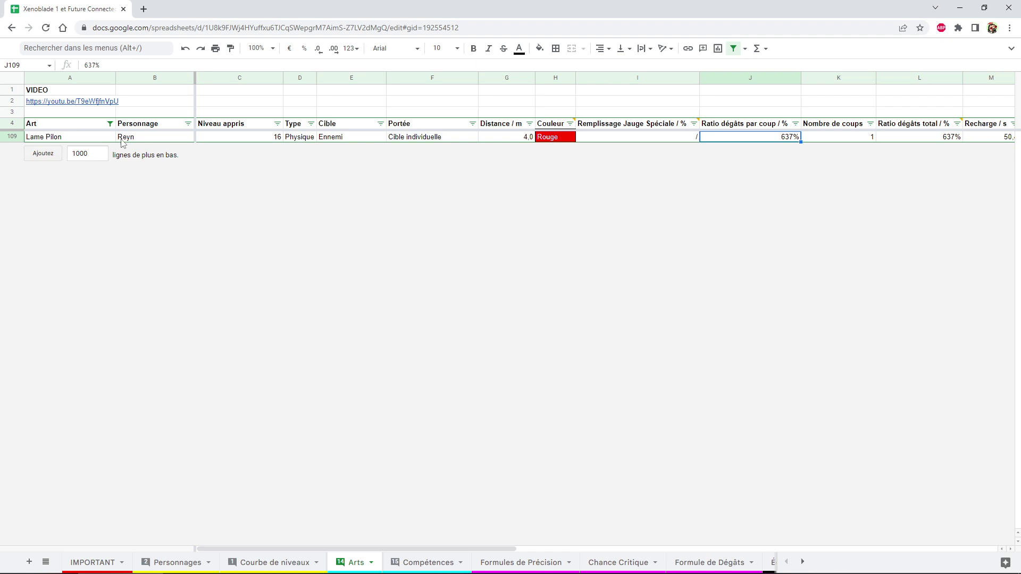
# Show all arts again, then filter Effet Spécial to the Hémorragie entries.
pyautogui.click(109, 124)
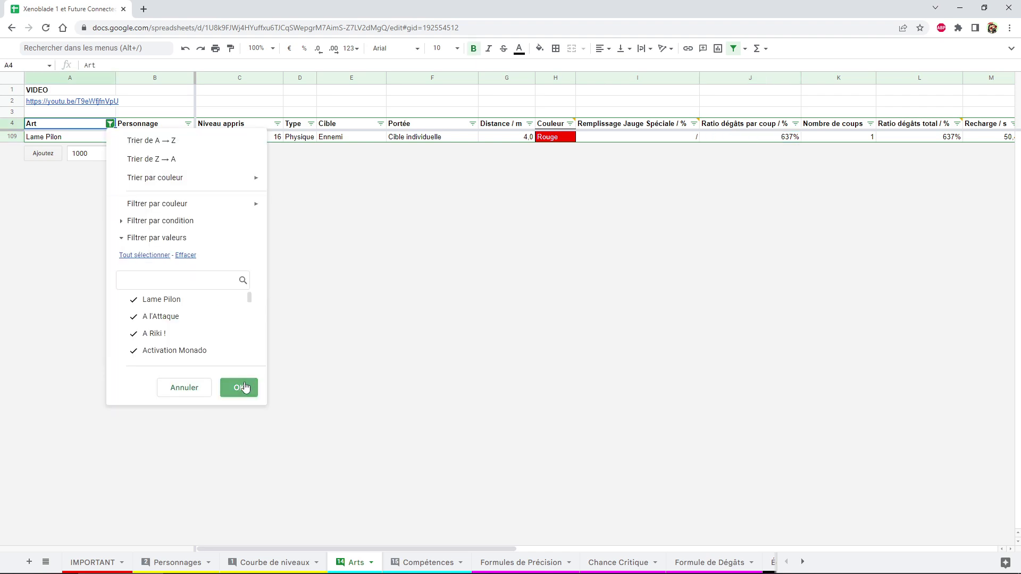
pyautogui.click(237, 388)
pyautogui.moveTo(513, 548); pyautogui.dragTo(835, 548)
pyautogui.click(761, 123)
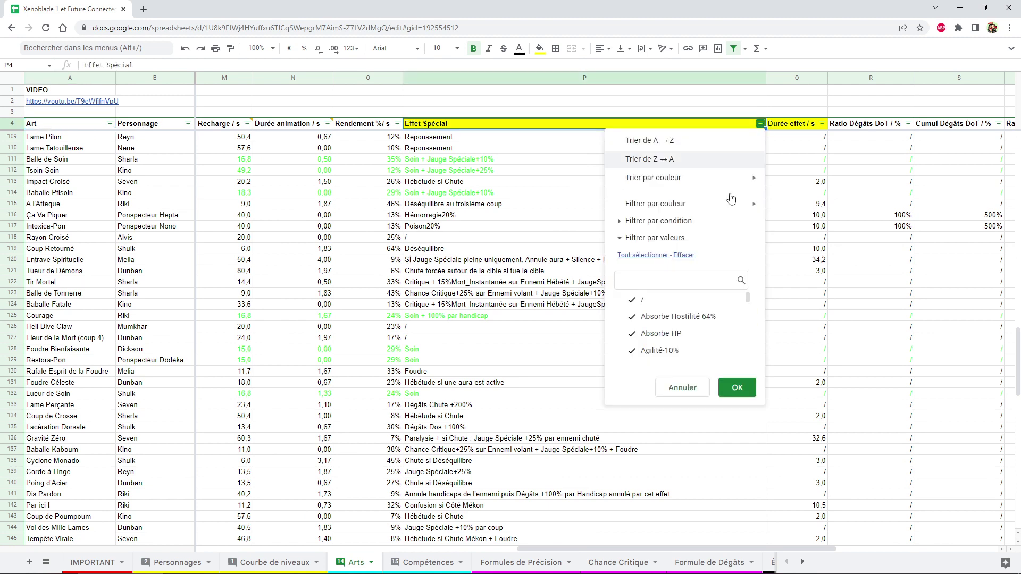
pyautogui.click(684, 255)
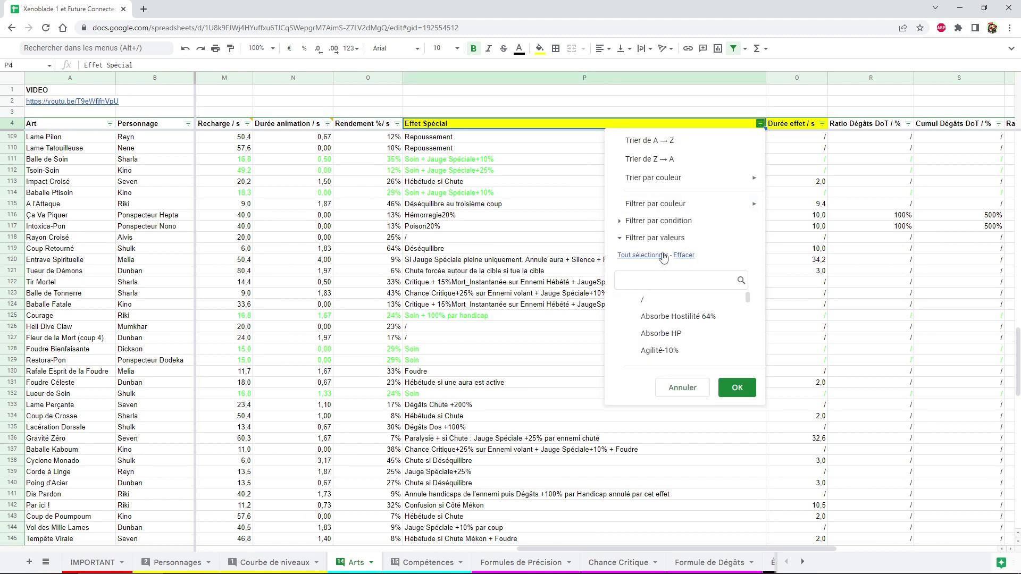
pyautogui.write('hémo')
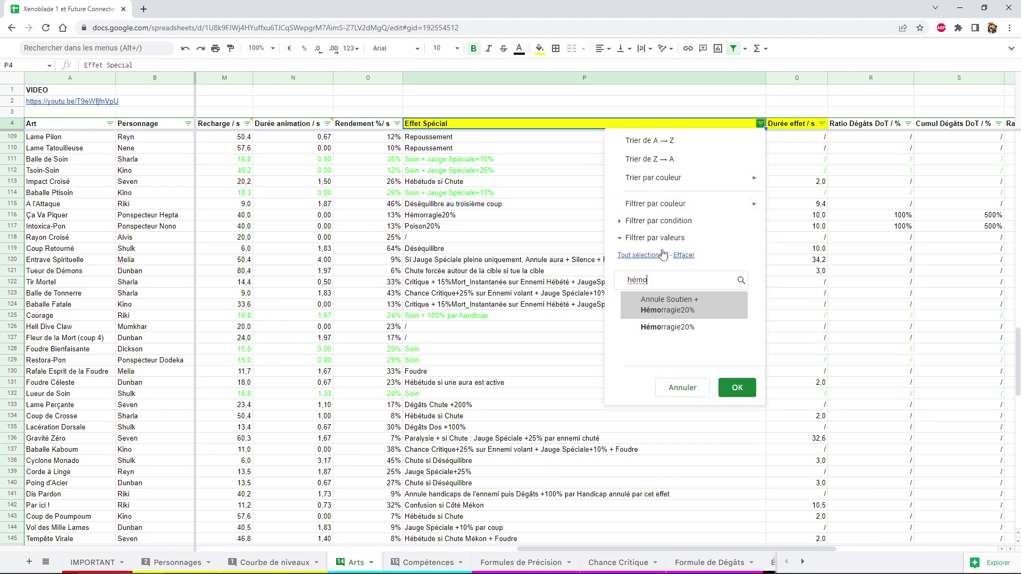
pyautogui.click(663, 255)
pyautogui.click(739, 388)
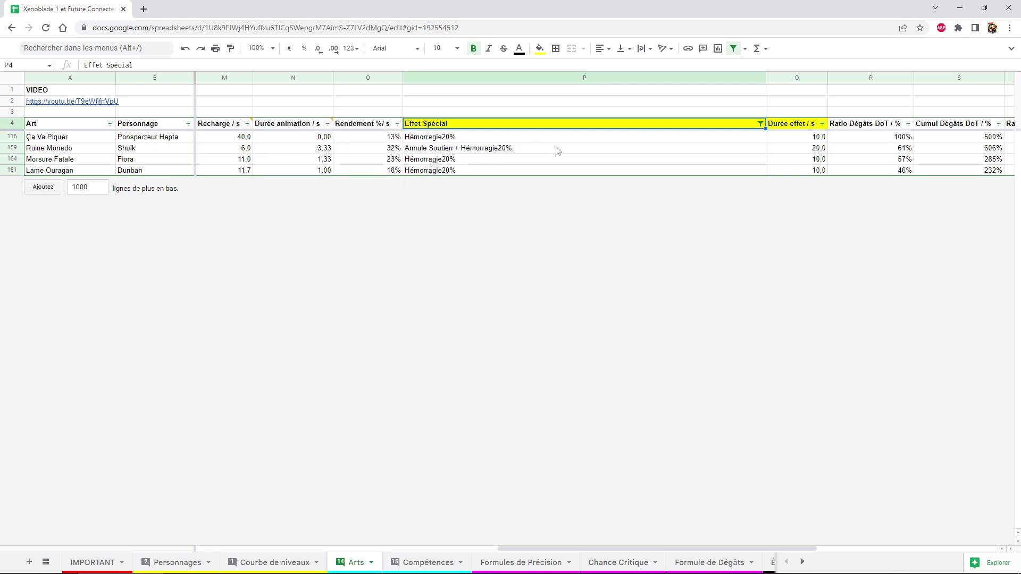
# Clear the Effet Spécial filter and go back to Formule de Dégâts.
pyautogui.click(760, 123)
pyautogui.click(654, 256)
pyautogui.click(751, 391)
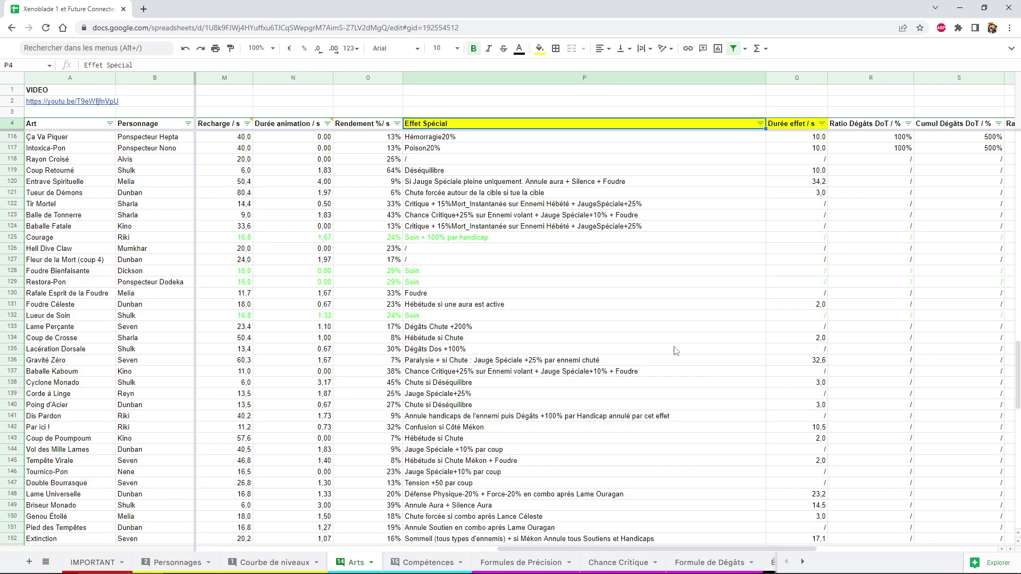
pyautogui.click(705, 562)
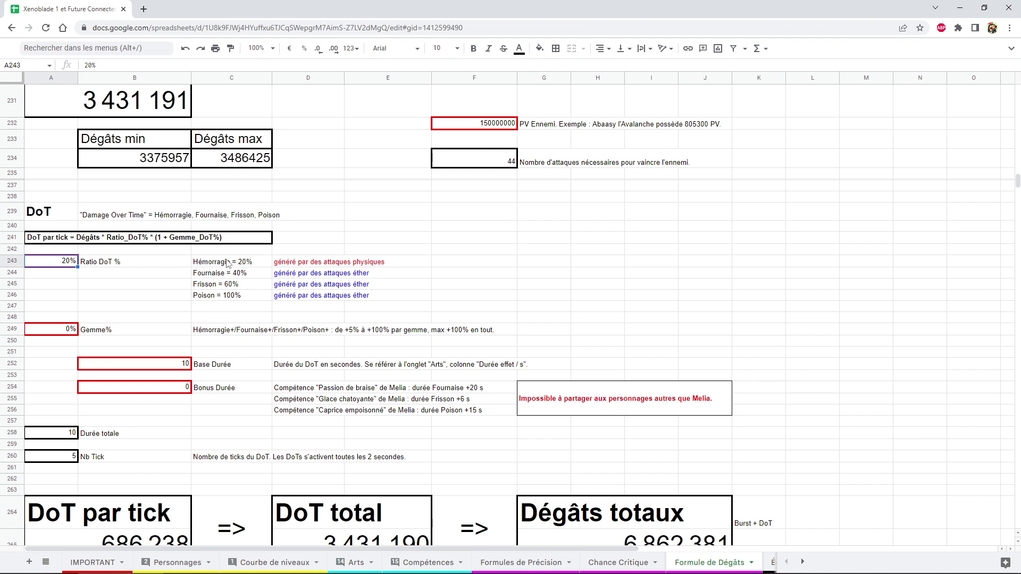
# Review the DoT ratio notes (Hémorragie 20%, Poison 100%) and the gem bonus explanation.
pyautogui.click(262, 264)
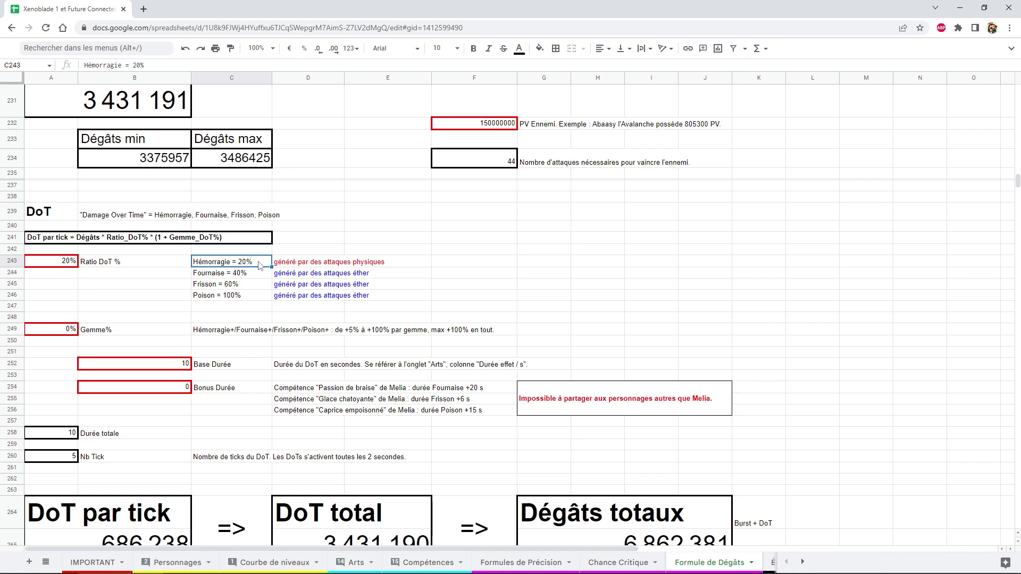
pyautogui.click(256, 296)
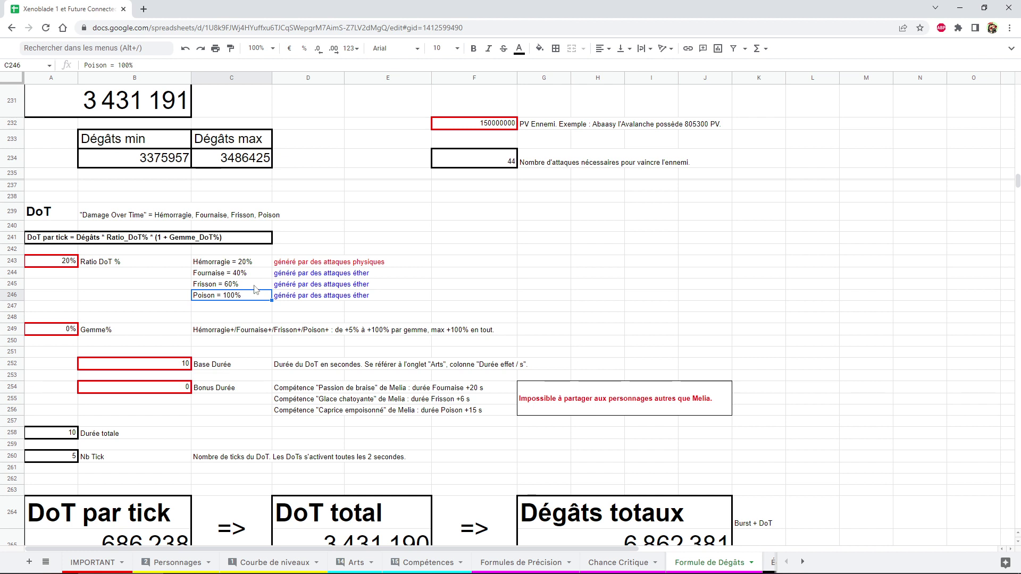
pyautogui.moveTo(254, 274); pyautogui.dragTo(242, 296)
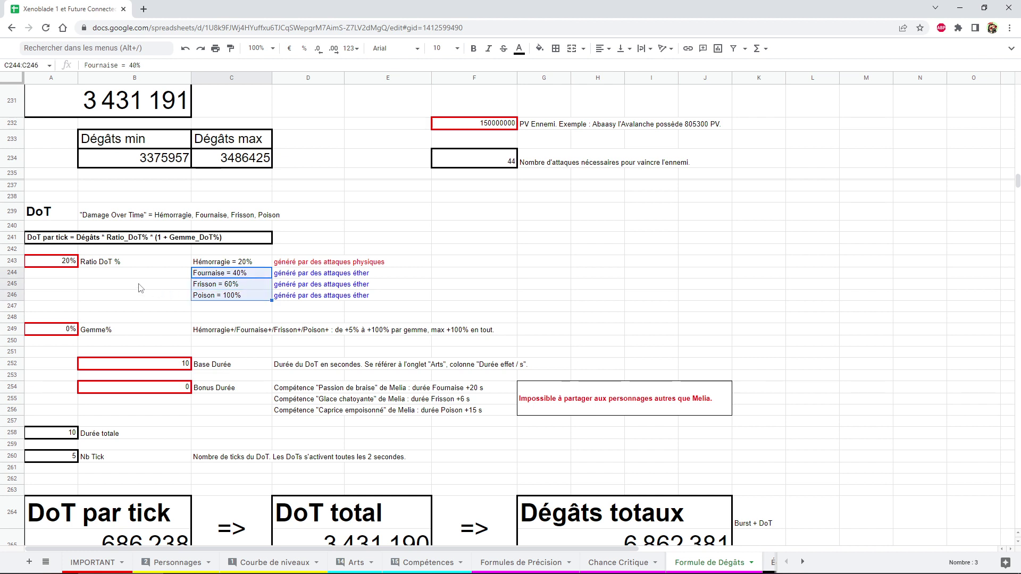
pyautogui.click(67, 263)
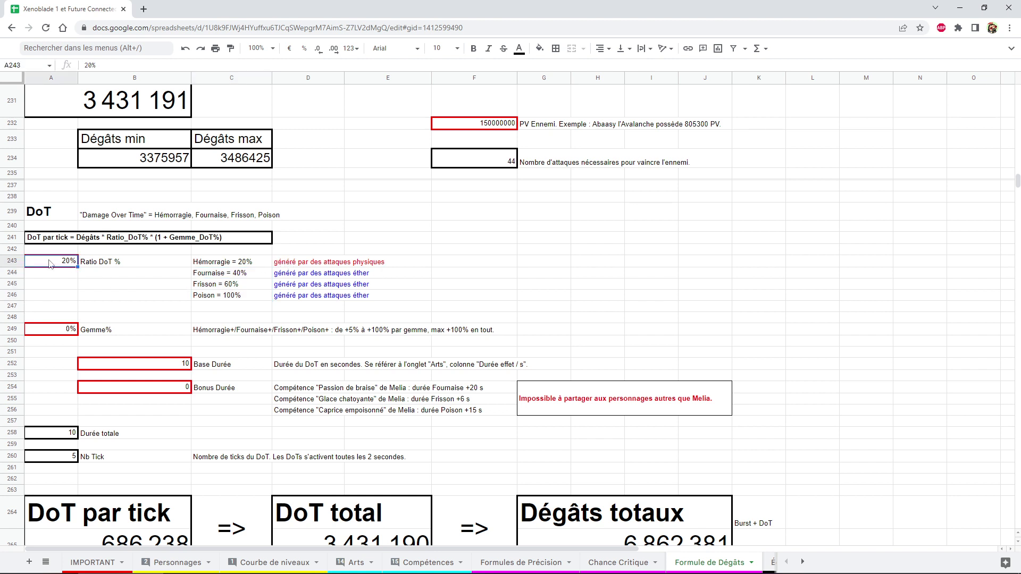
pyautogui.scroll(-1, 58, 271)
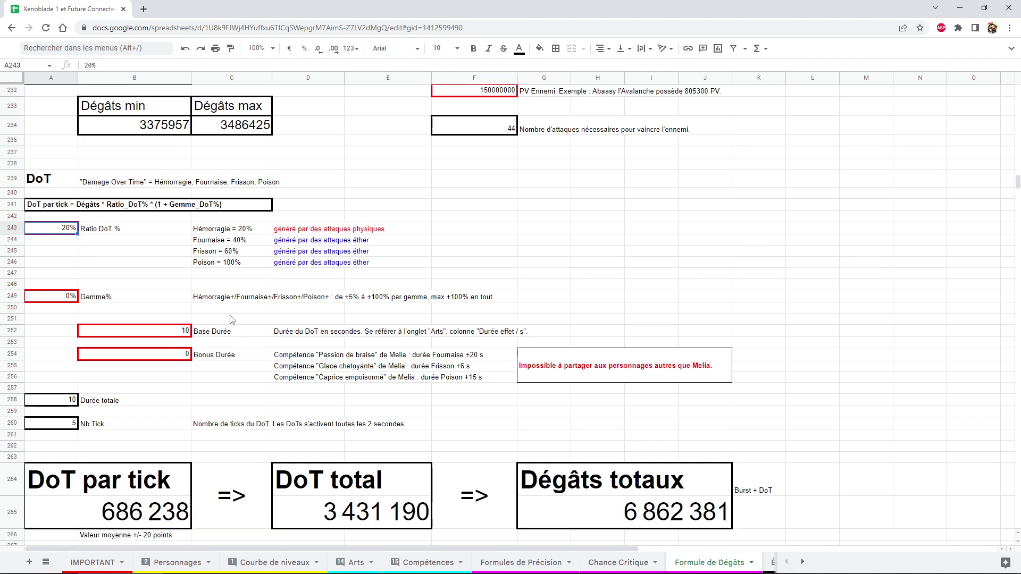
pyautogui.click(220, 299)
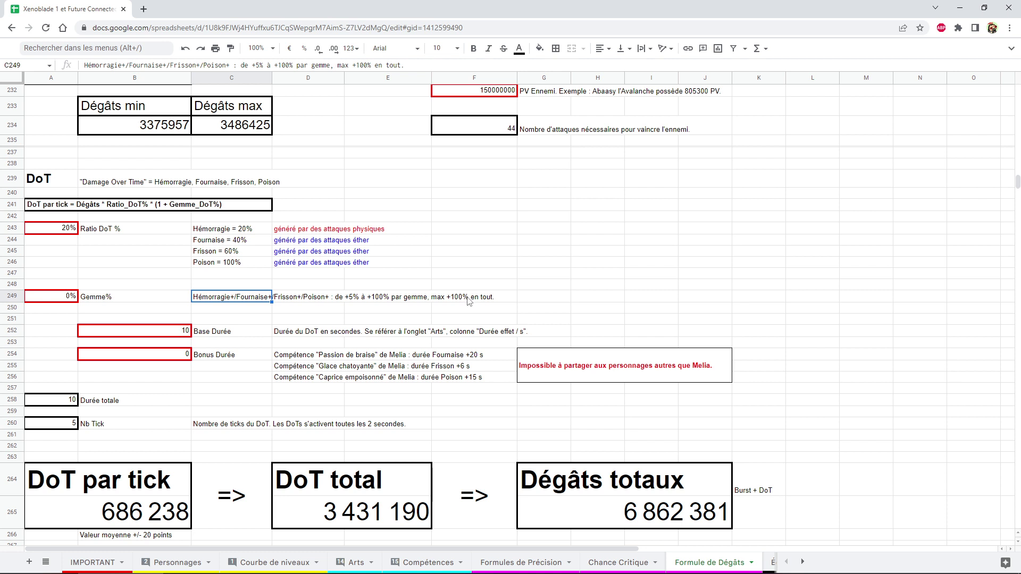
pyautogui.click(52, 230)
pyautogui.scroll(2, 118, 173)
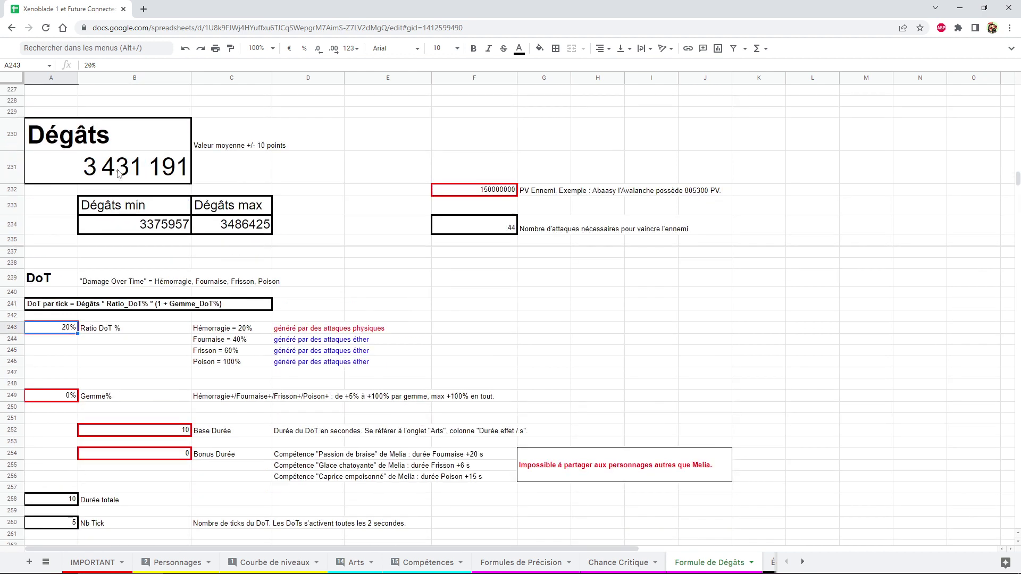
pyautogui.scroll(-3, 124, 191)
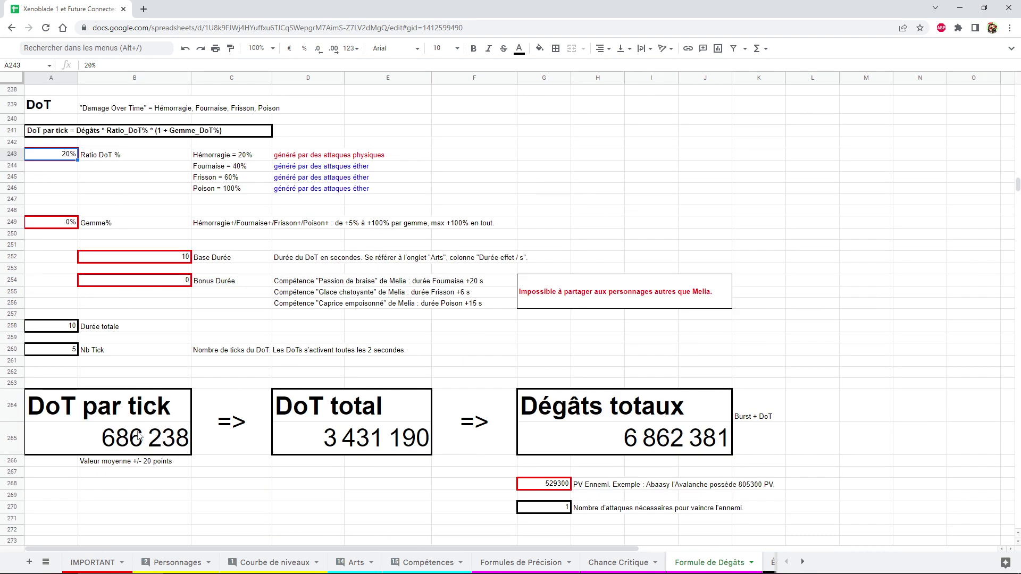
pyautogui.scroll(2, 135, 445)
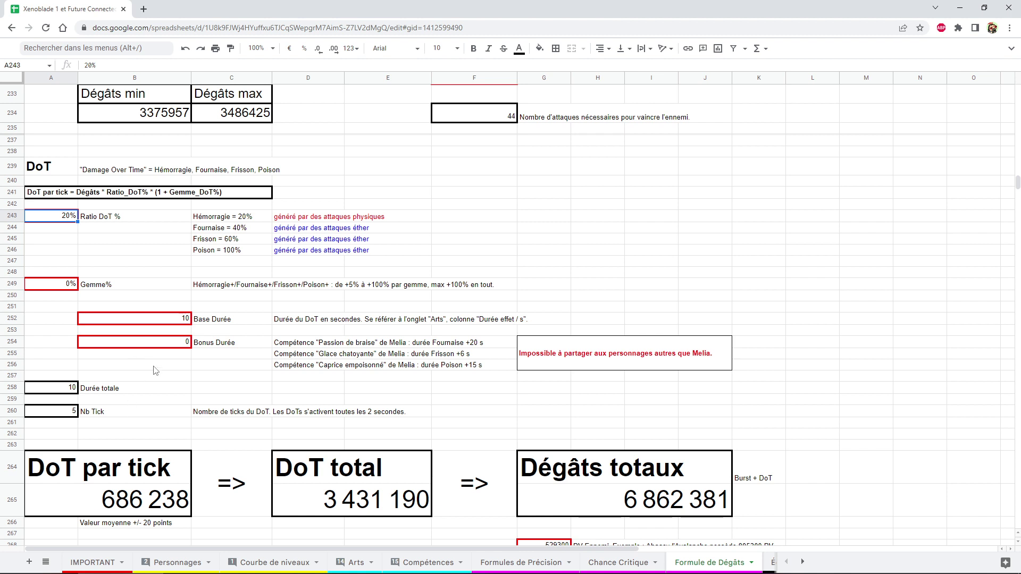
# Set the Gemme% value from 0% to 100%.
pyautogui.click(53, 285)
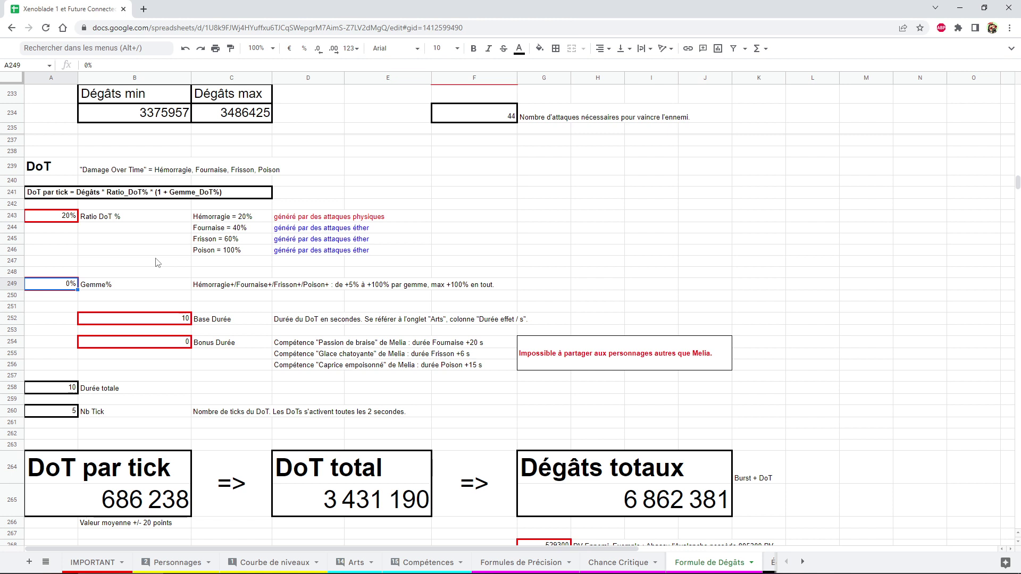
pyautogui.write('100')
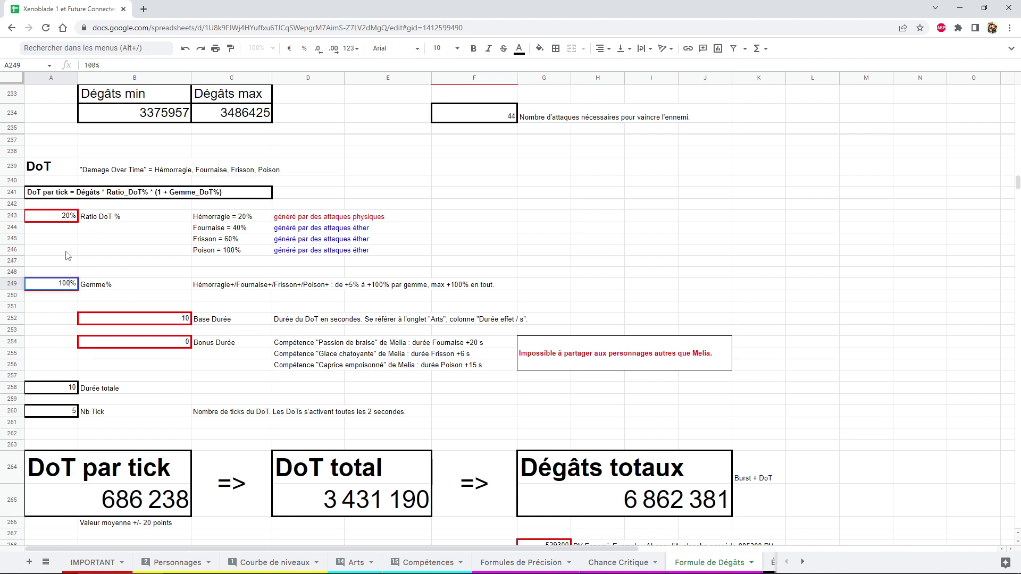
pyautogui.press('Return')
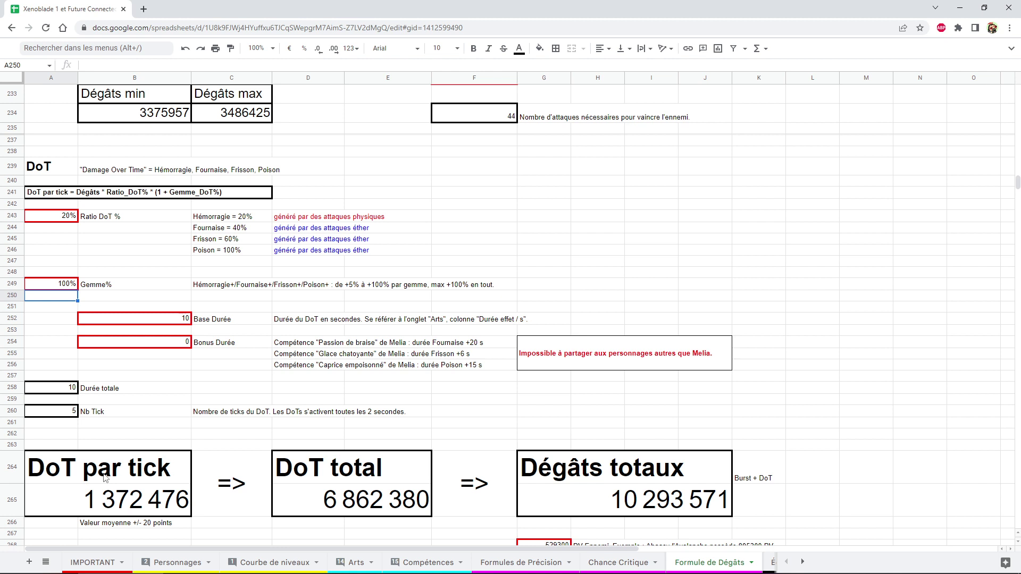
pyautogui.click(56, 287)
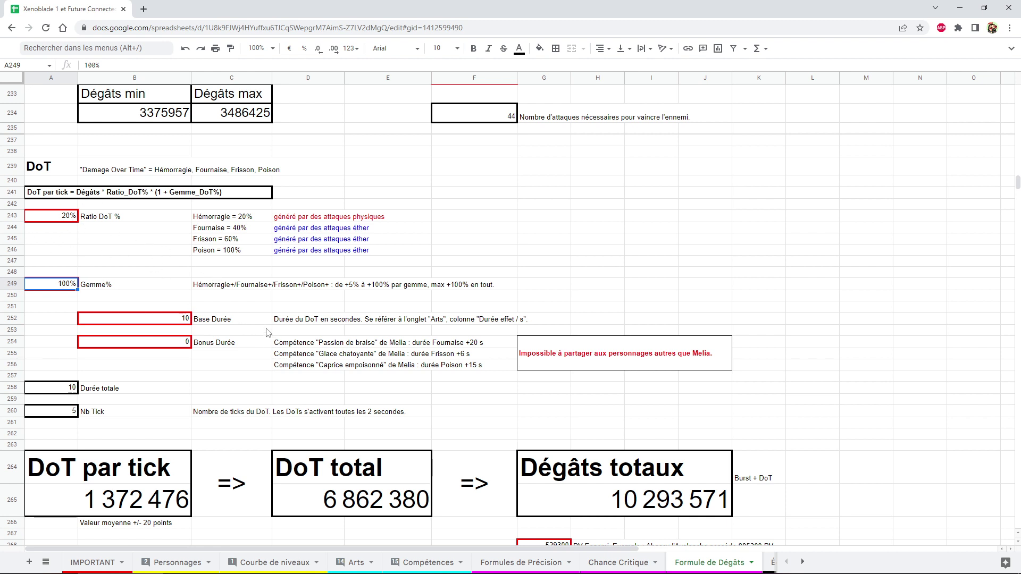
pyautogui.moveTo(187, 321); pyautogui.dragTo(321, 327)
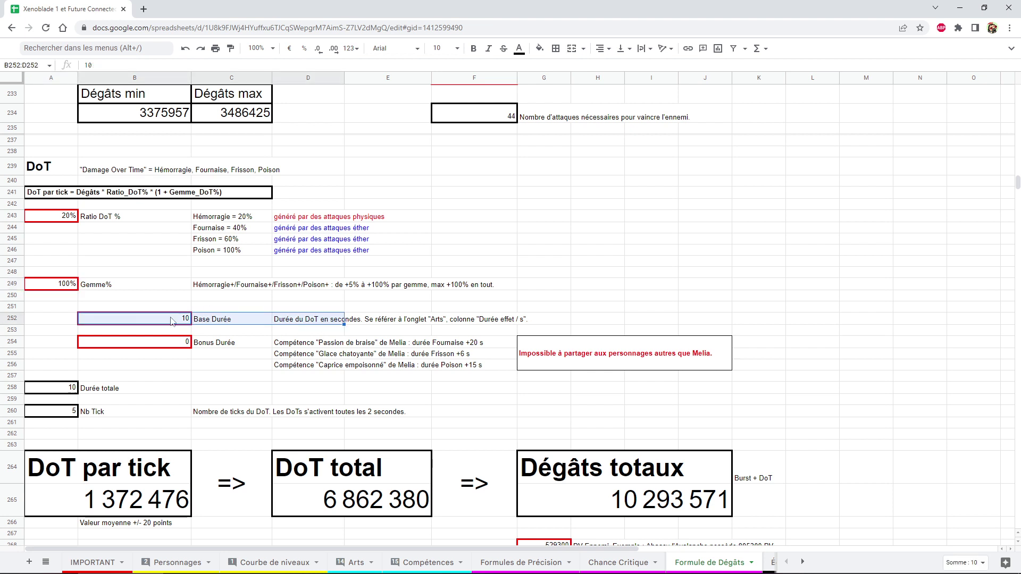
pyautogui.moveTo(180, 322); pyautogui.dragTo(292, 326)
pyautogui.click(156, 325)
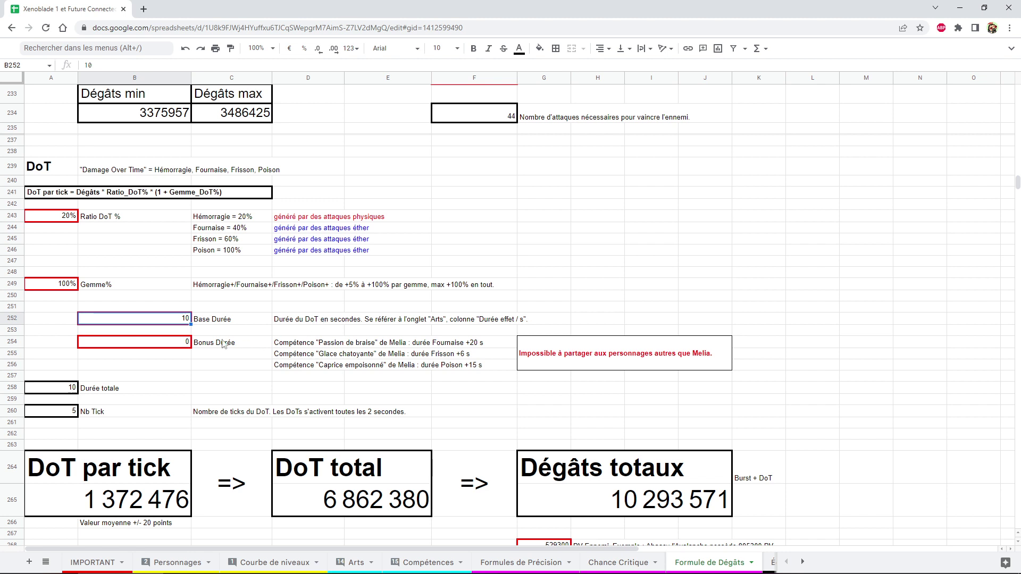
pyautogui.moveTo(292, 346); pyautogui.dragTo(308, 365)
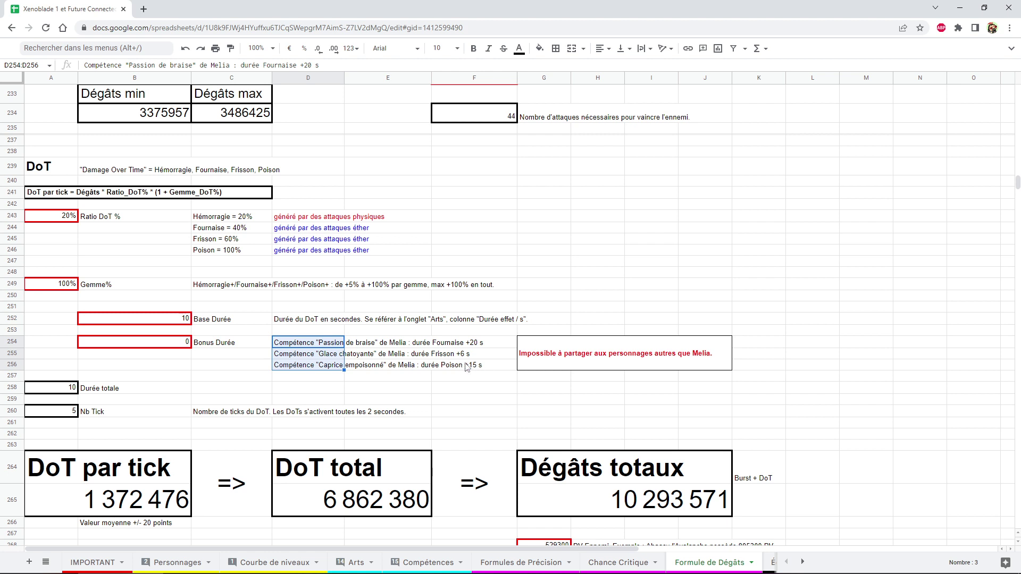
pyautogui.click(467, 367)
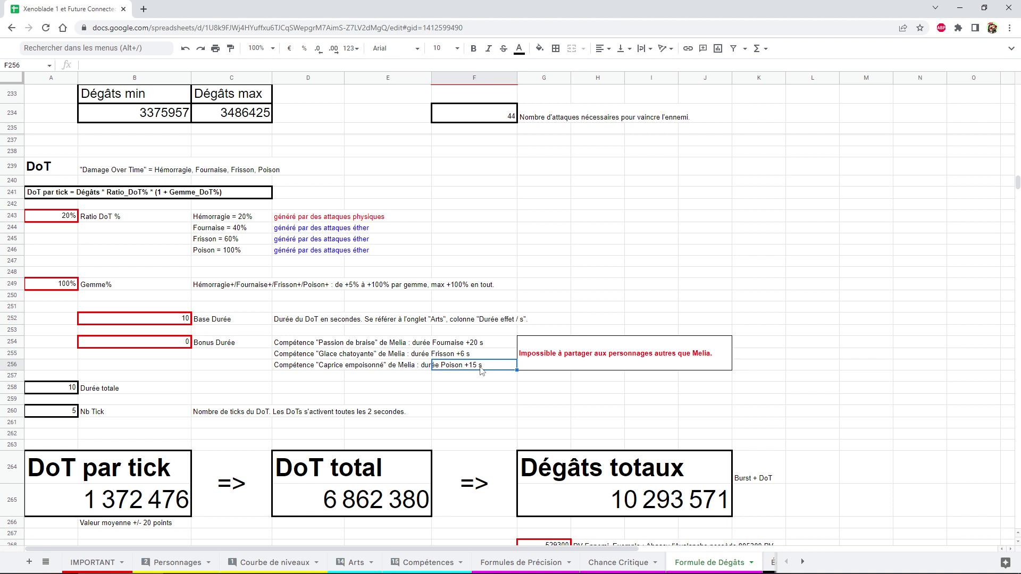
pyautogui.moveTo(323, 343); pyautogui.dragTo(325, 367)
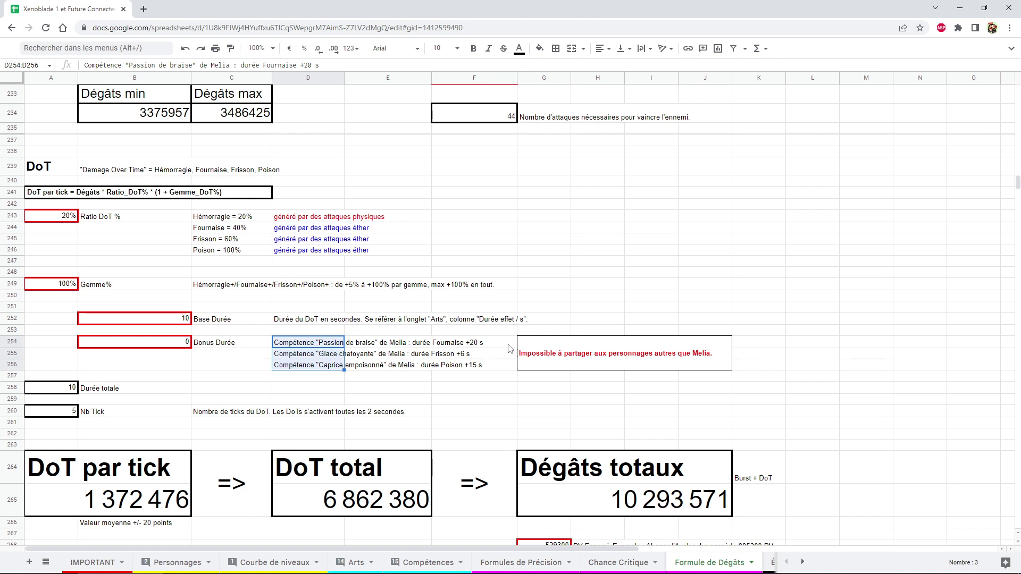
pyautogui.click(618, 351)
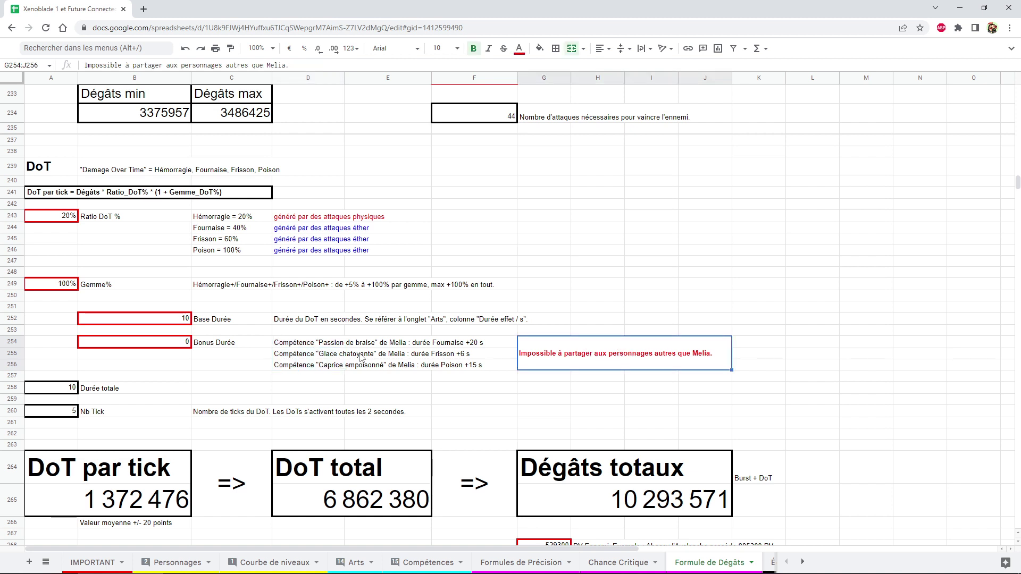
pyautogui.click(324, 354)
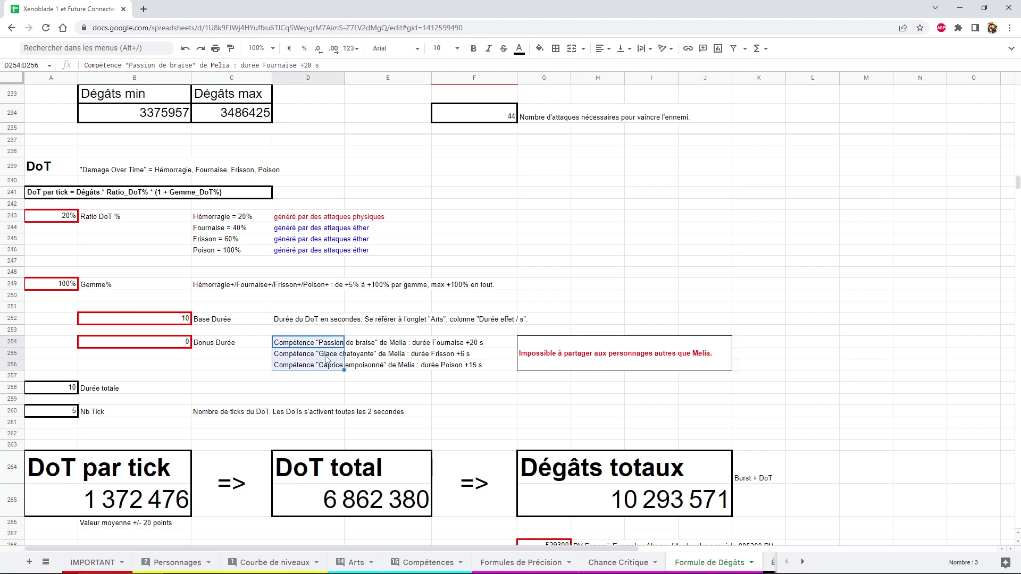
pyautogui.click(549, 353)
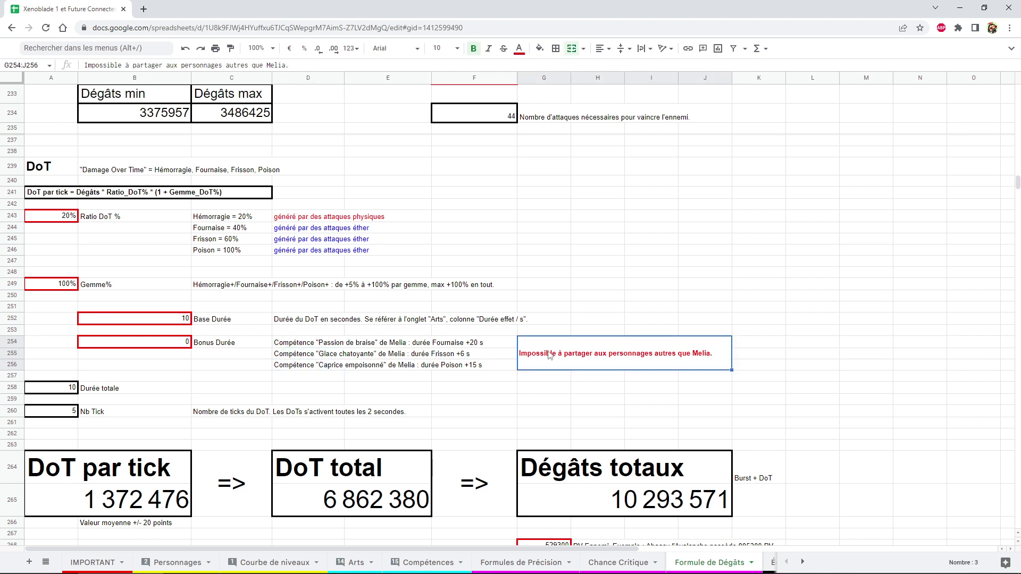
pyautogui.click(179, 343)
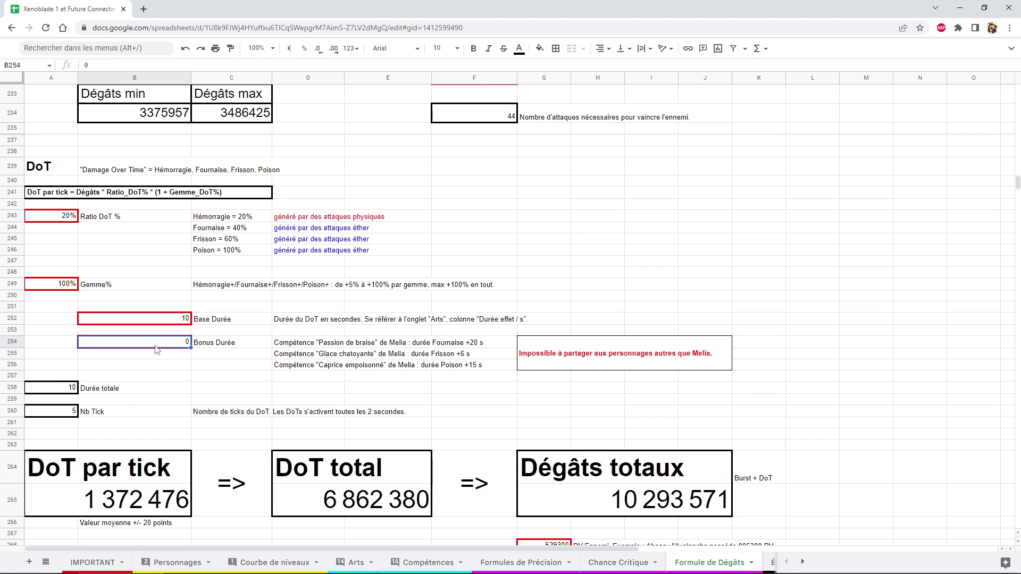
pyautogui.write('15')
pyautogui.press('Return')
pyautogui.click(163, 319)
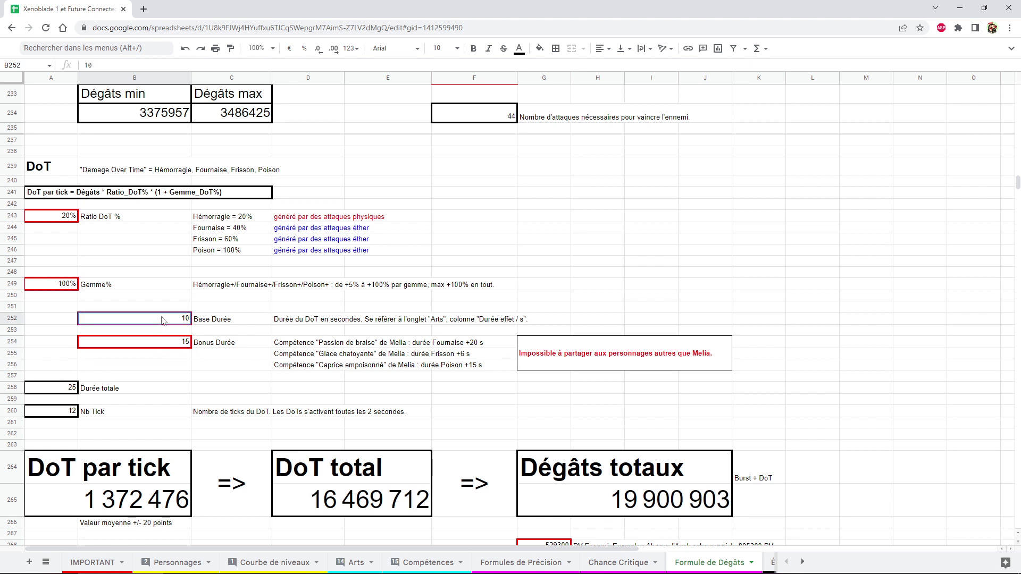
pyautogui.click(147, 345)
pyautogui.write('0')
pyautogui.press('Return')
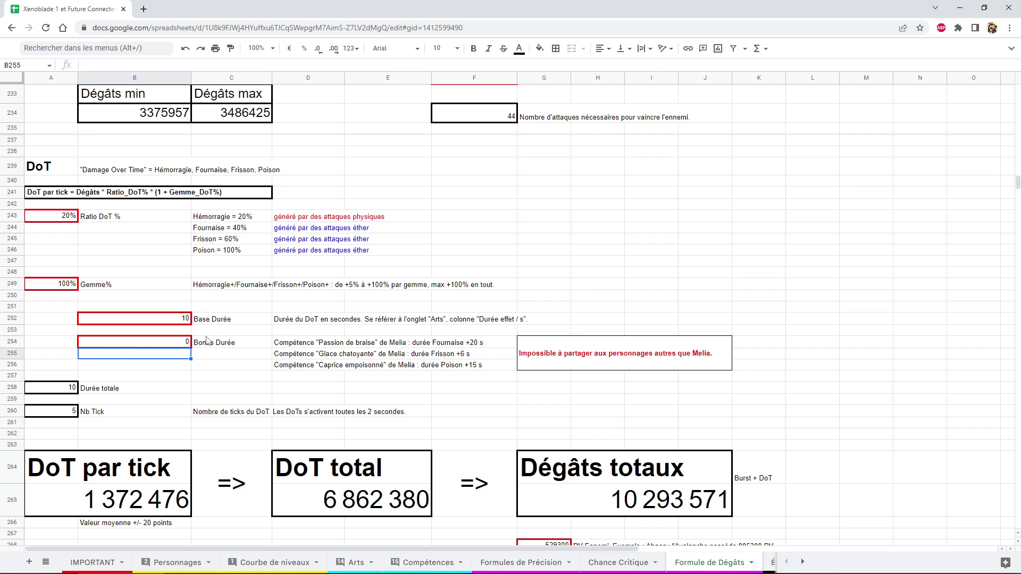
pyautogui.click(62, 386)
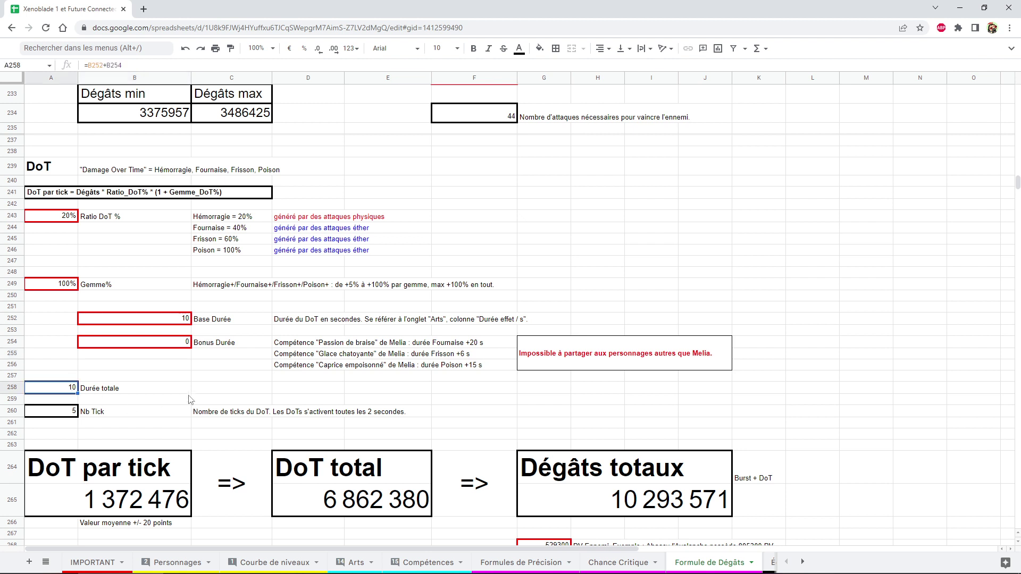
pyautogui.click(122, 414)
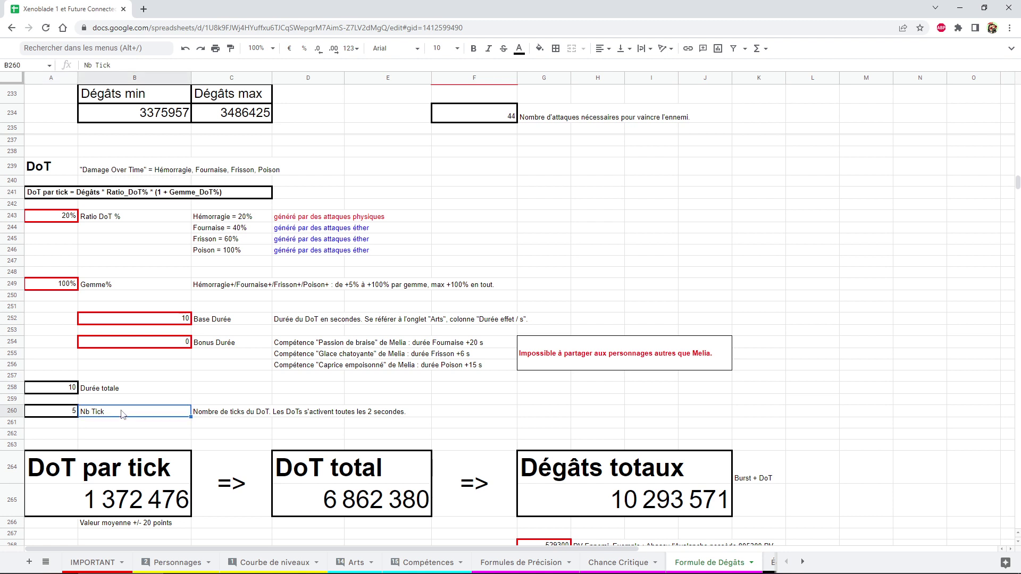
pyautogui.click(208, 413)
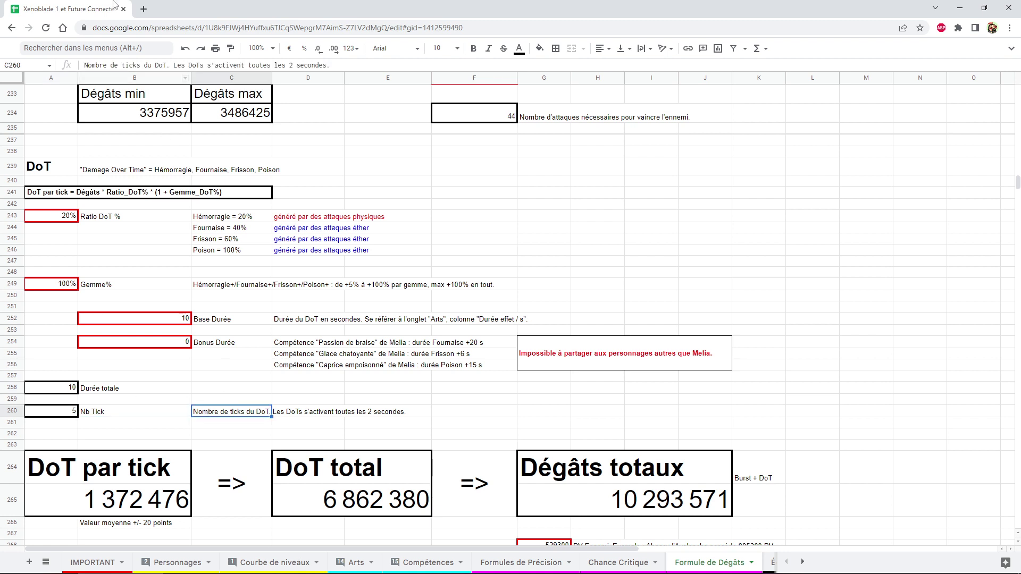
# Replace 'de ticks' with 'd'occurence' in the Nb Tick note and check the Durée totale formula.
pyautogui.click(140, 65)
pyautogui.press('BackSpace')
pyautogui.press('BackSpace')
pyautogui.press('BackSpace')
pyautogui.press('BackSpace')
pyautogui.press('BackSpace')
pyautogui.press('BackSpace')
pyautogui.press('BackSpace')
pyautogui.write("'occ")
pyautogui.write('c')
pyautogui.write('u')
pyautogui.write('rence')
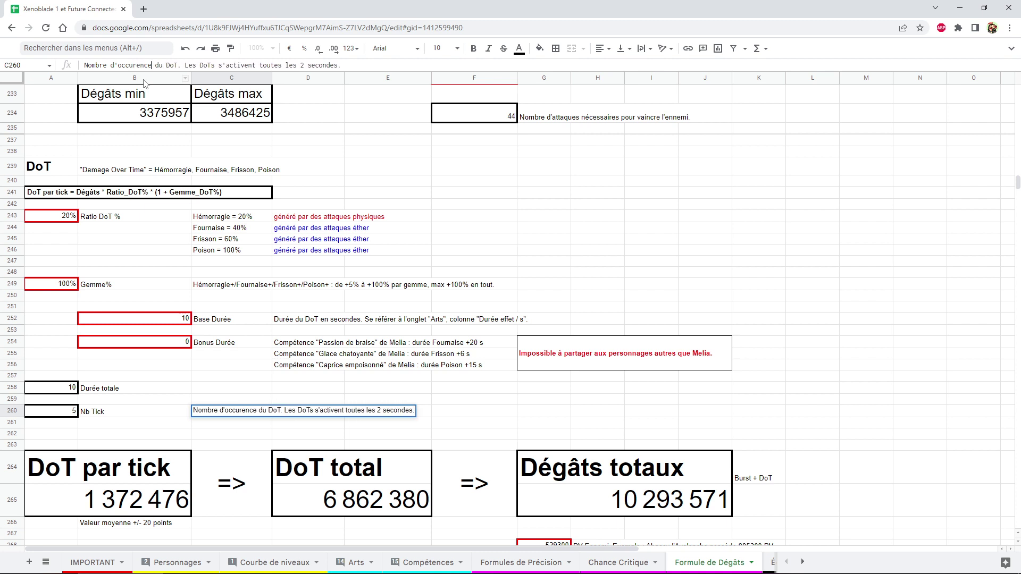
pyautogui.press('Return')
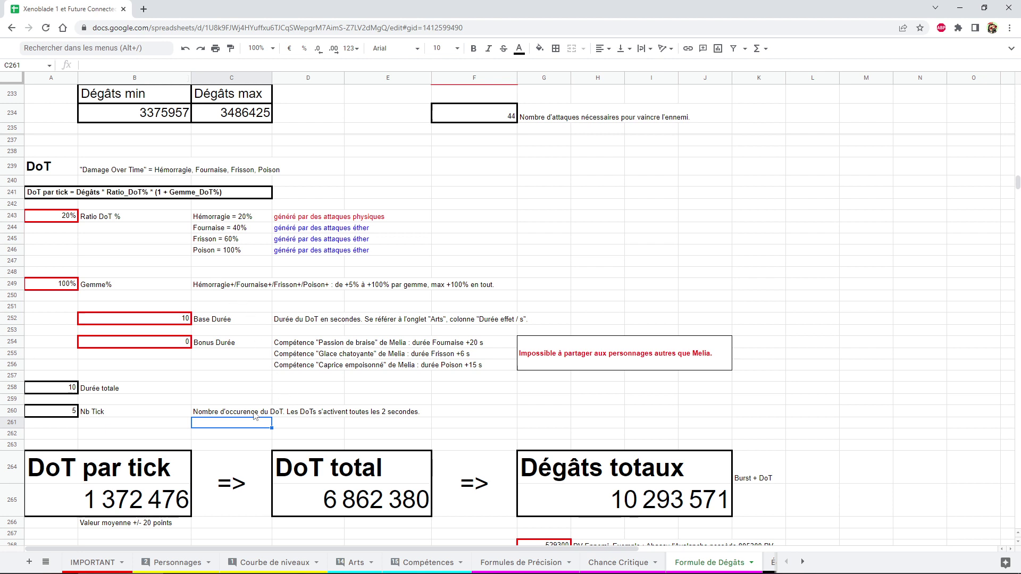
pyautogui.click(222, 412)
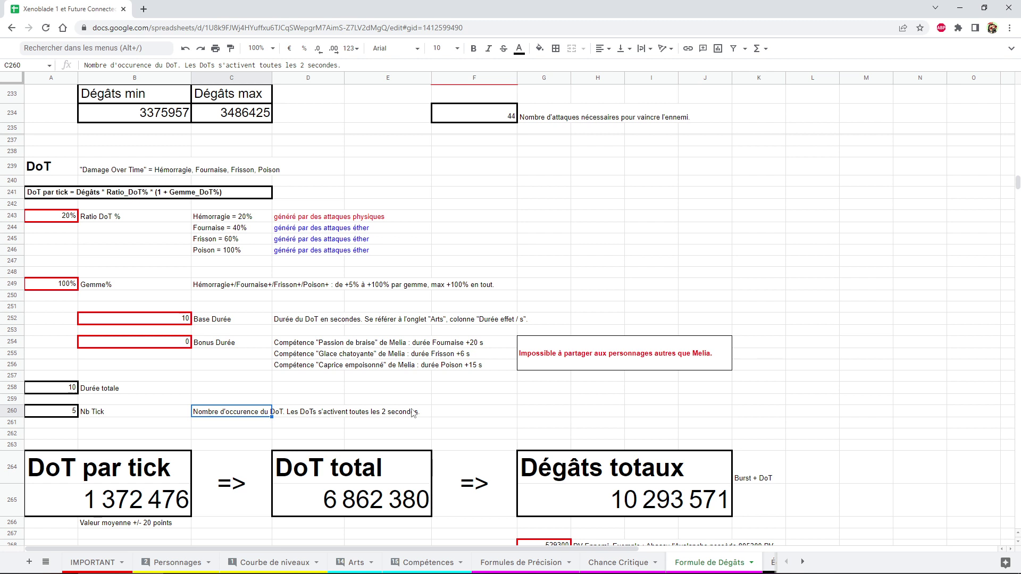
pyautogui.click(60, 393)
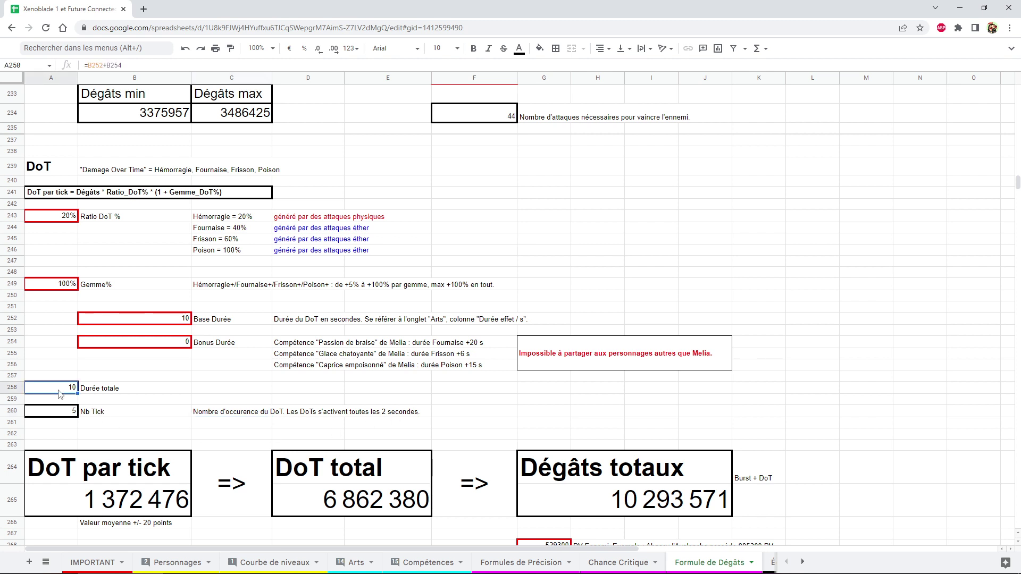
pyautogui.click(64, 412)
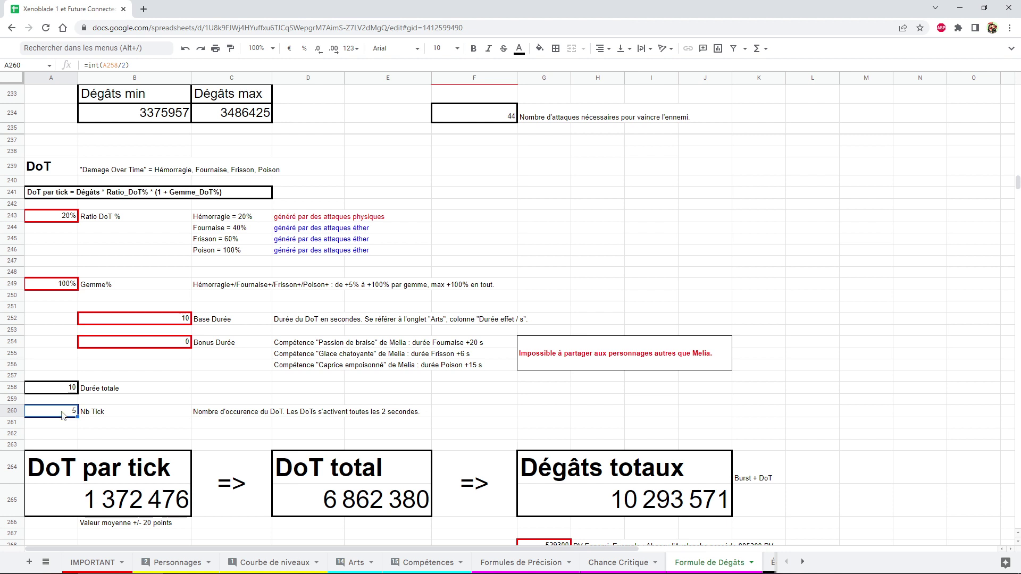
pyautogui.click(149, 322)
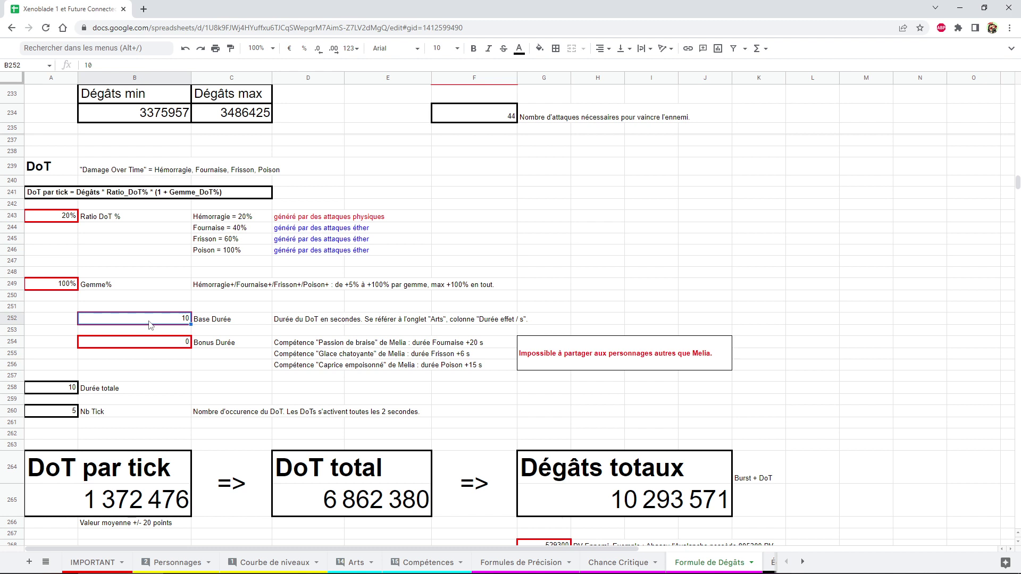
pyautogui.write('1')
pyautogui.press('Return')
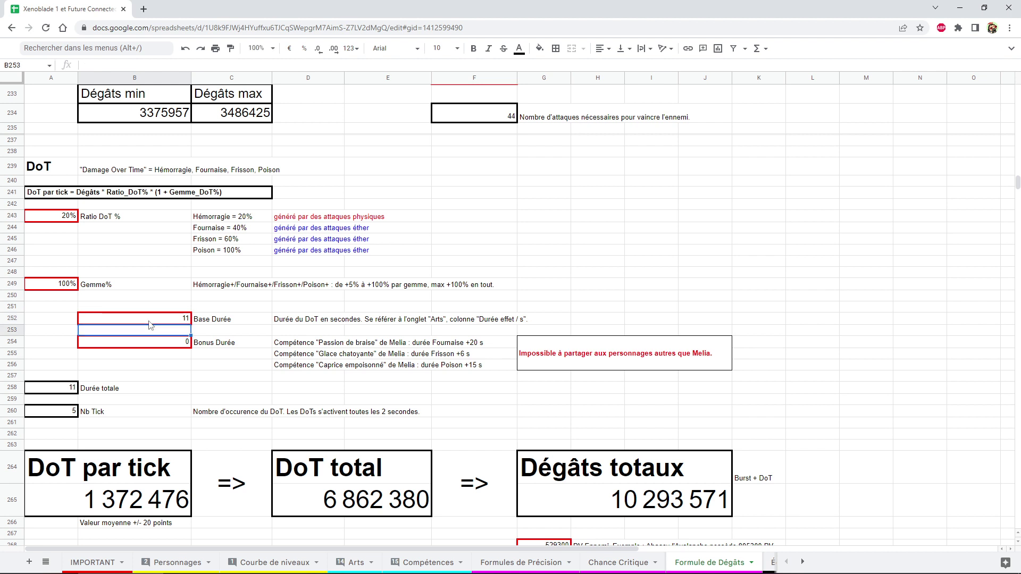
pyautogui.click(149, 321)
pyautogui.write('14')
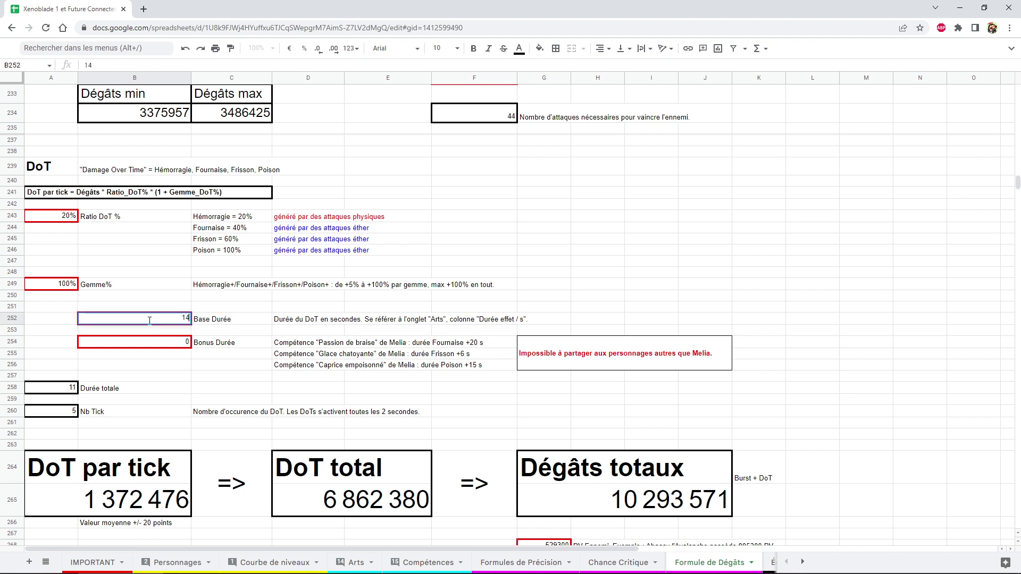
pyautogui.press('Return')
pyautogui.click(149, 321)
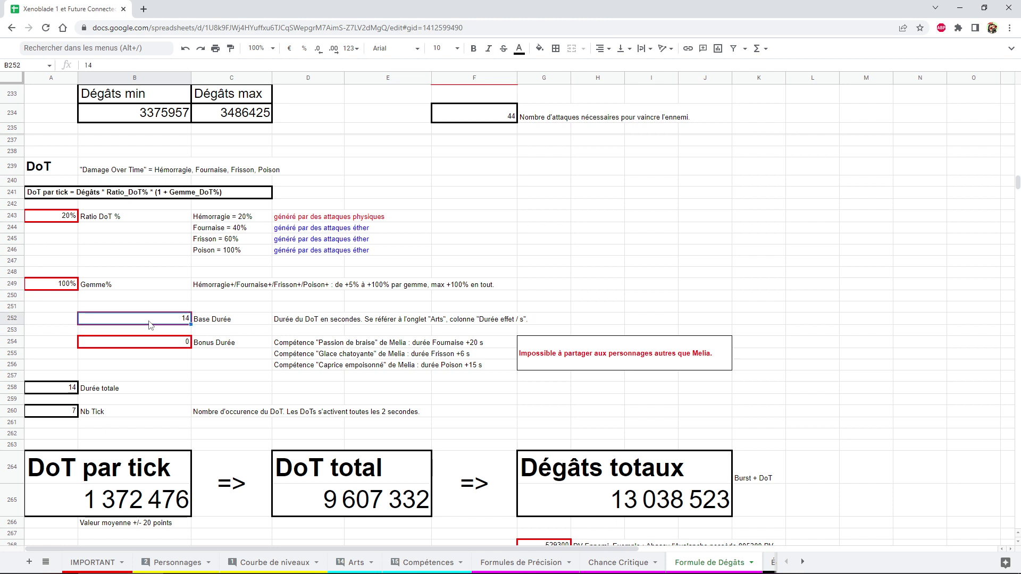
pyautogui.write('13')
pyautogui.press('Return')
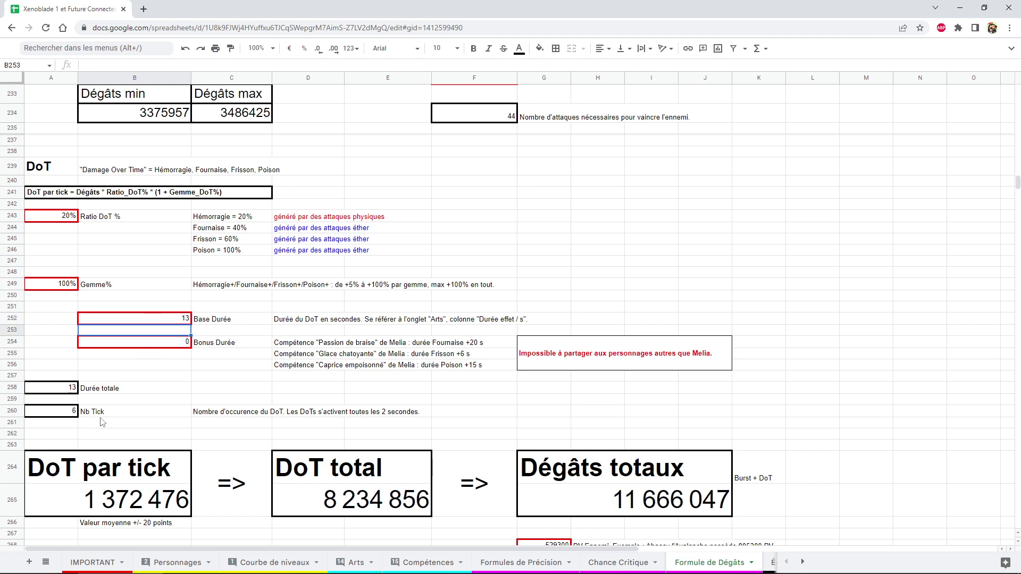
pyautogui.click(68, 413)
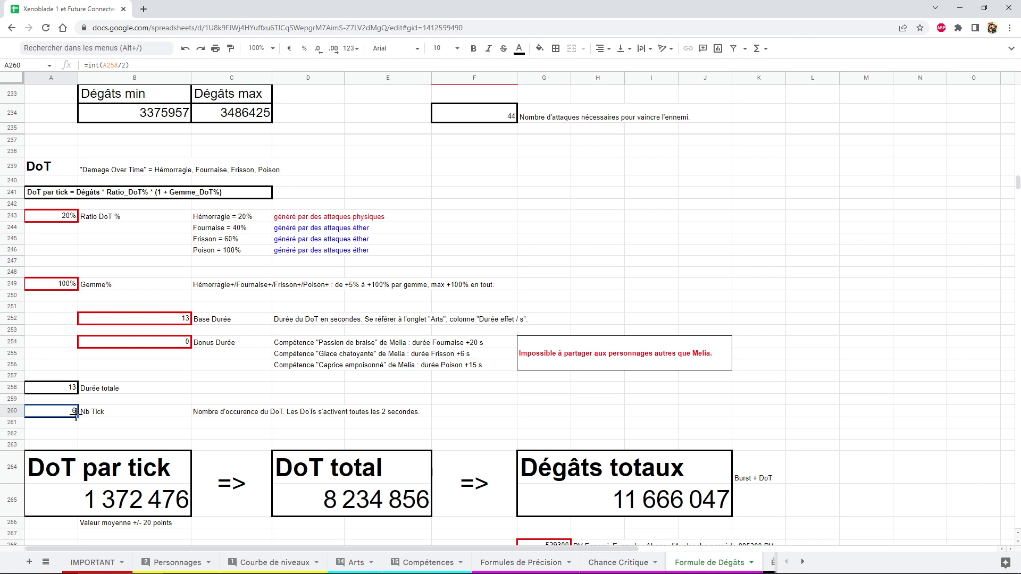
pyautogui.click(63, 389)
pyautogui.hotkey('shift', 'Right')
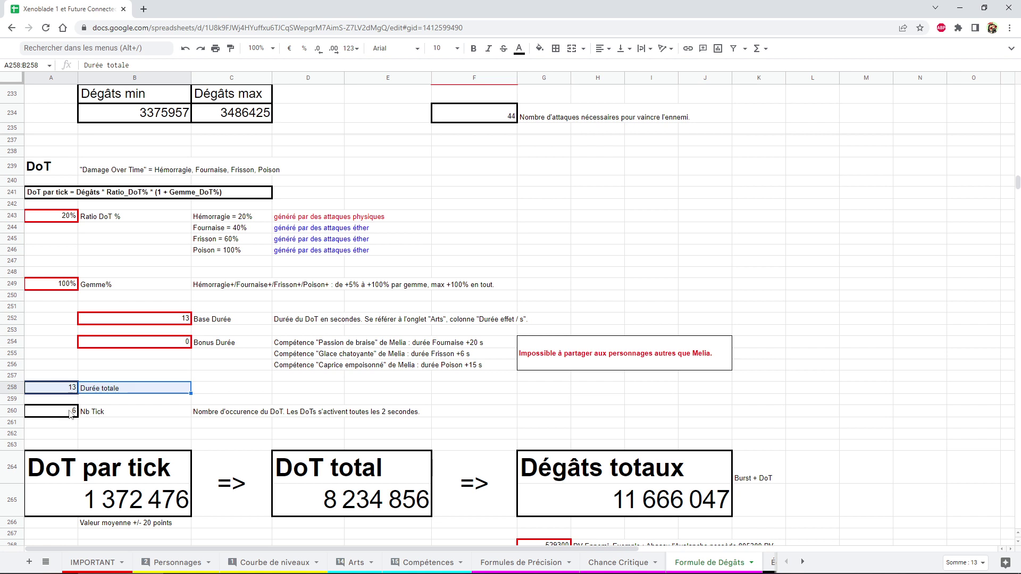
pyautogui.click(173, 318)
pyautogui.write('10')
pyautogui.press('Return')
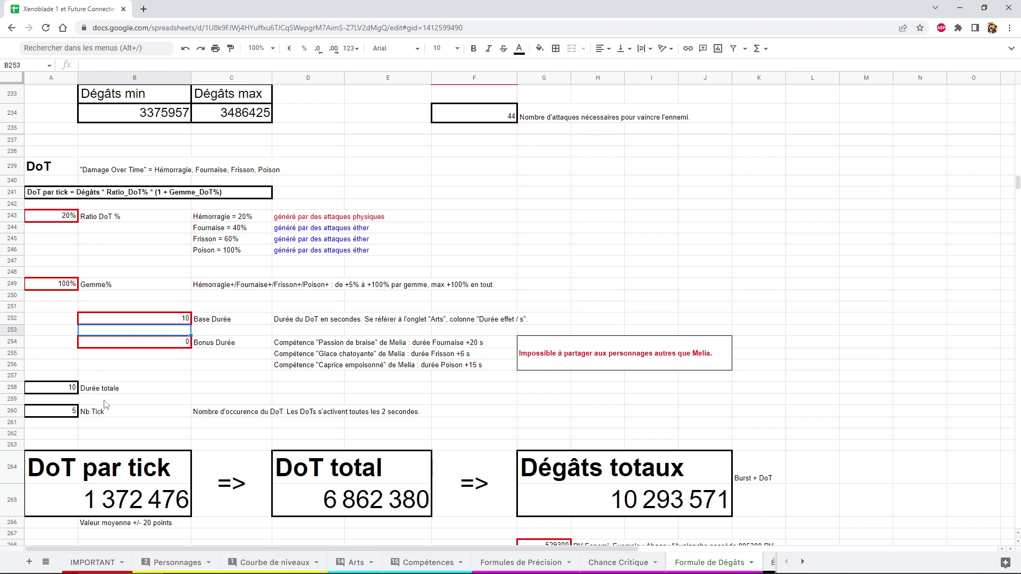
pyautogui.click(102, 501)
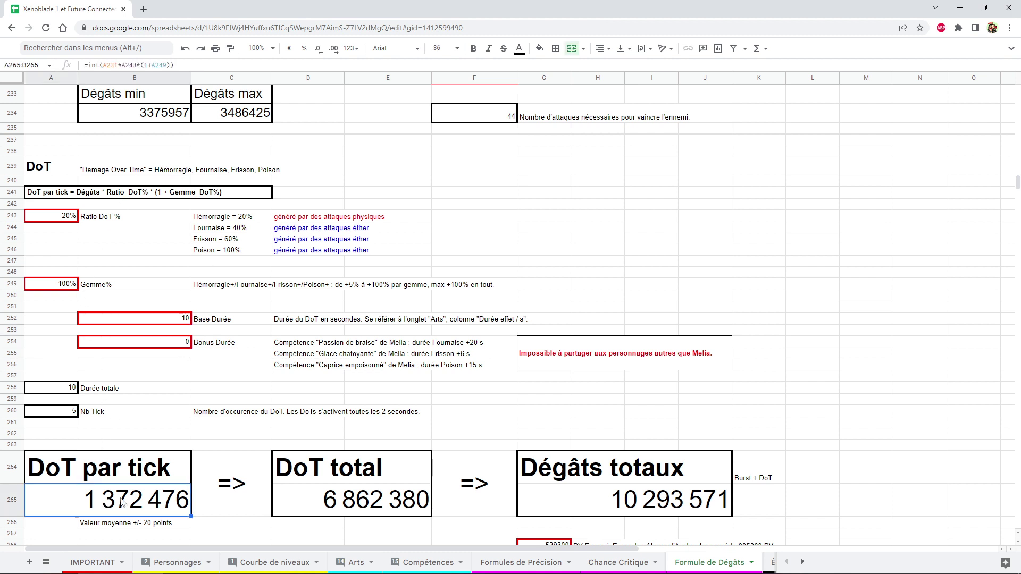
pyautogui.click(55, 411)
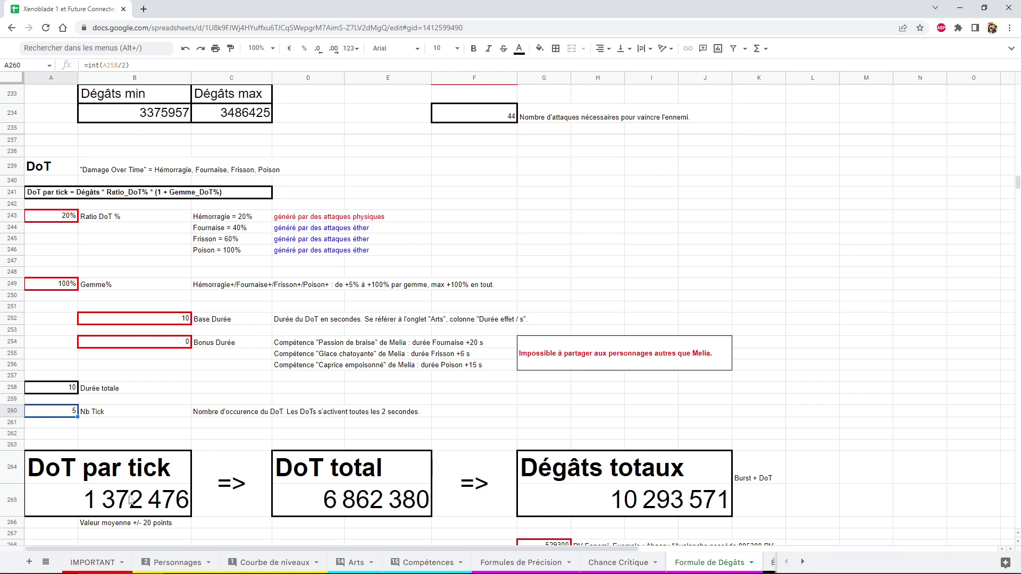
pyautogui.click(357, 505)
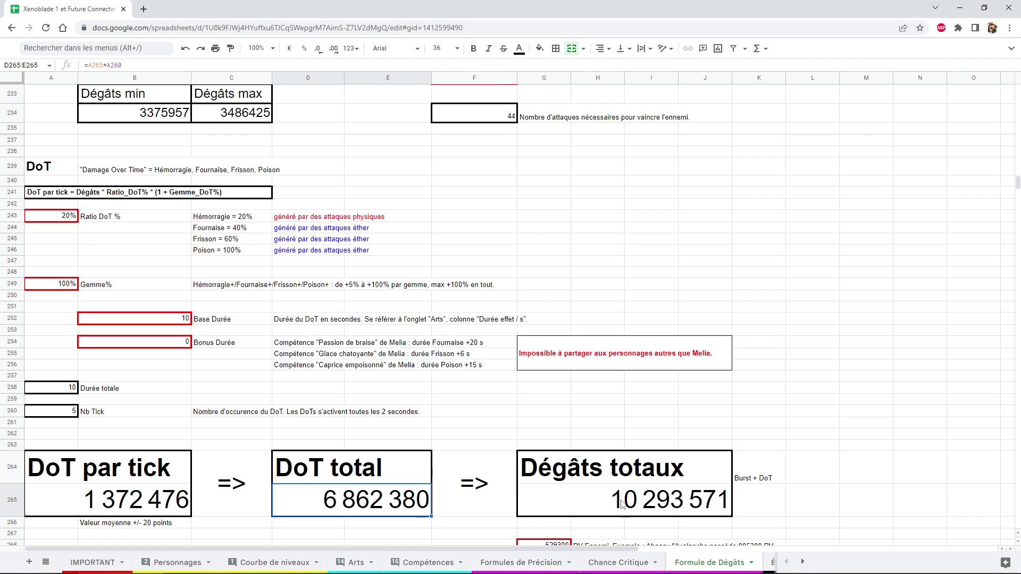
pyautogui.scroll(2, 255, 341)
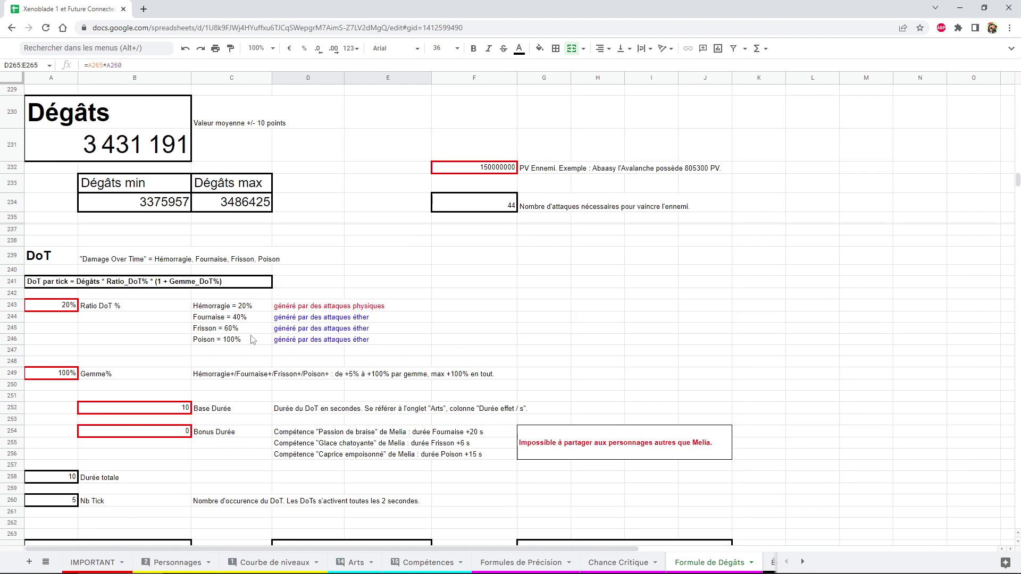
pyautogui.click(110, 146)
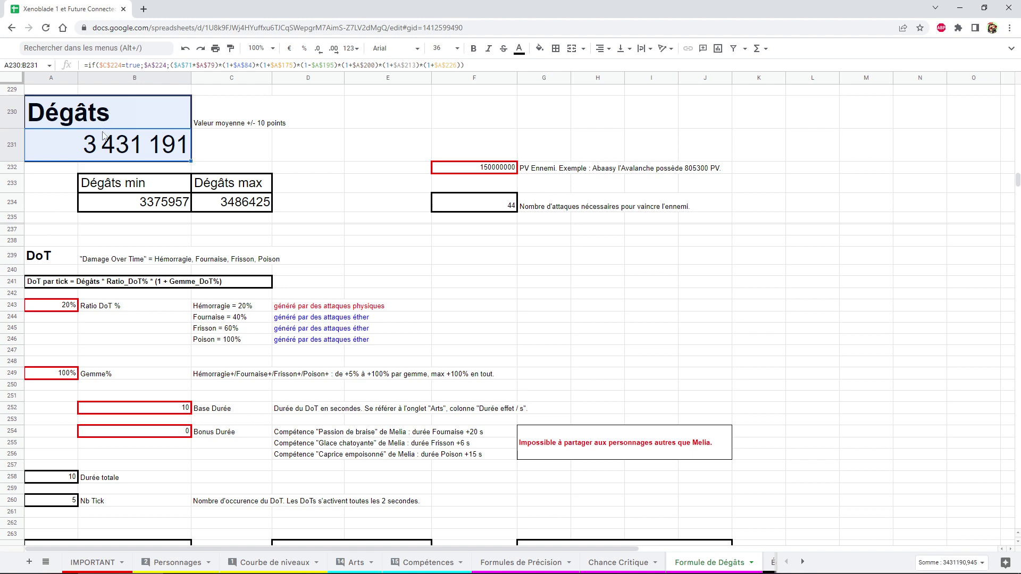
pyautogui.scroll(-3, 104, 136)
pyautogui.scroll(1, 307, 401)
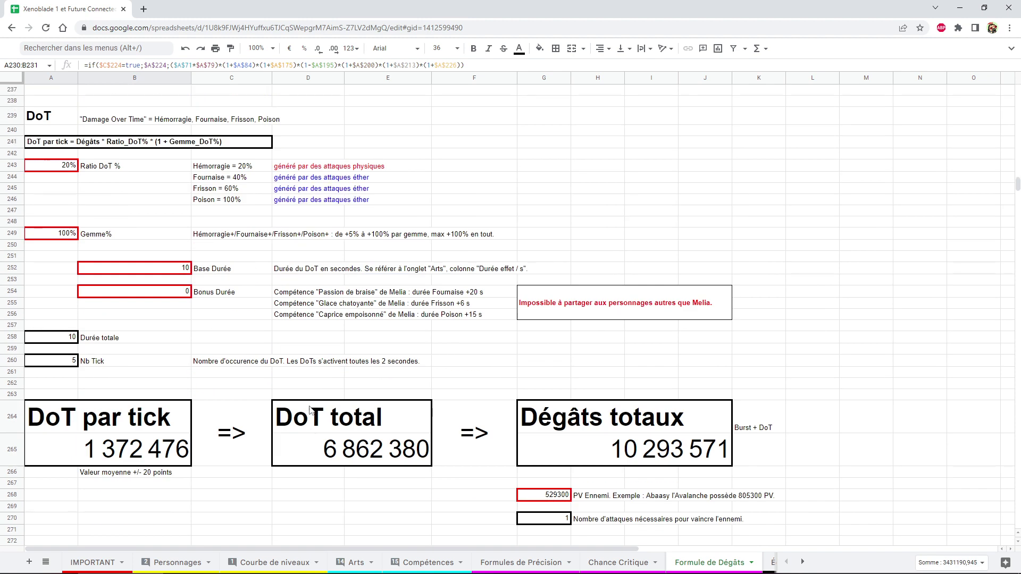
pyautogui.scroll(1, 337, 457)
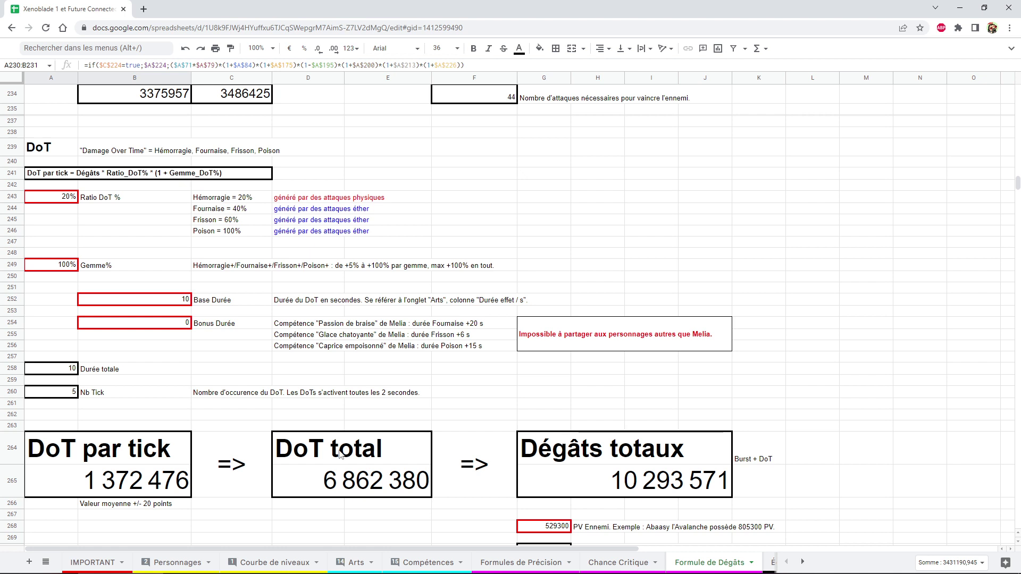
pyautogui.click(584, 485)
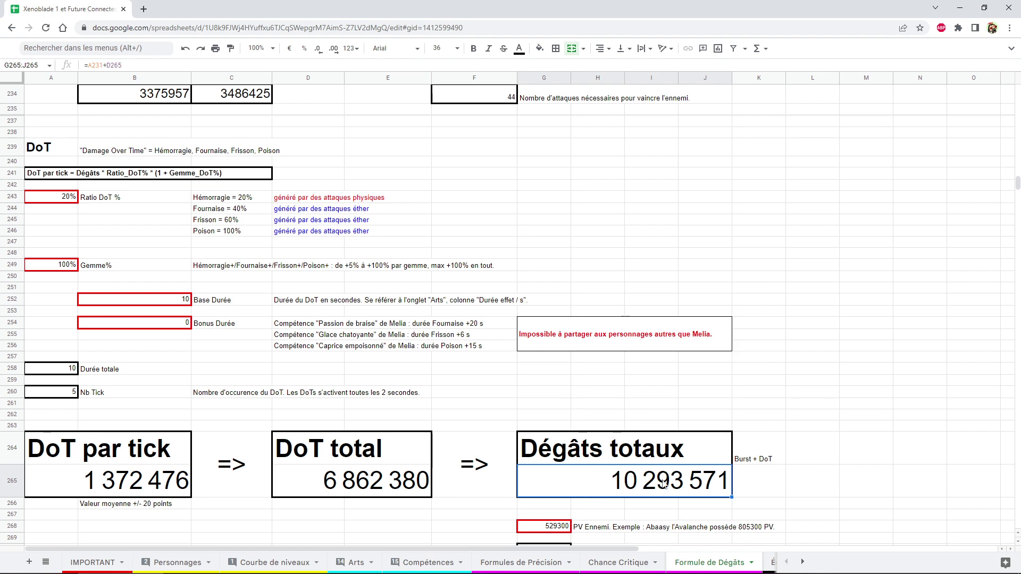
pyautogui.scroll(-3, 547, 346)
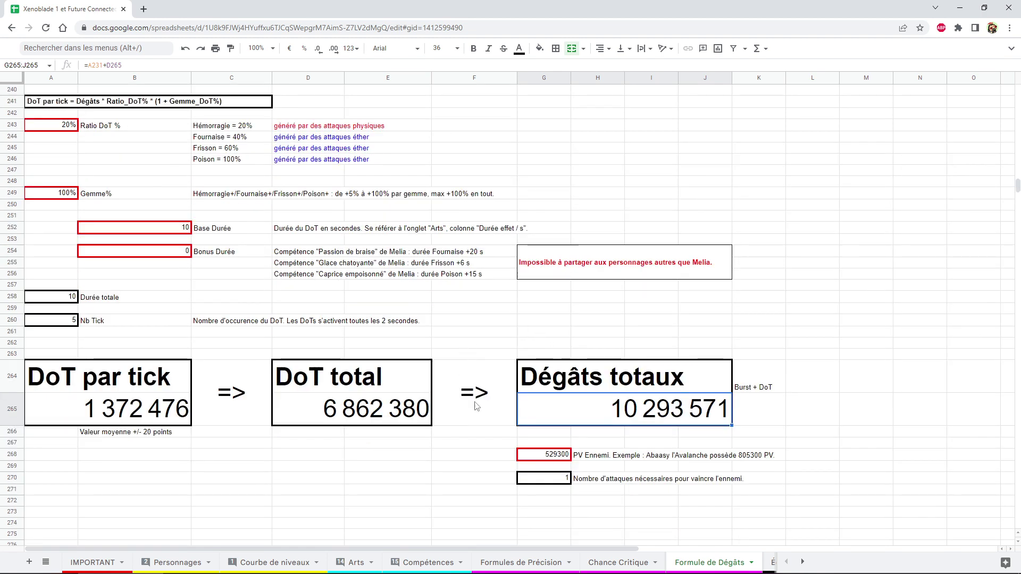
# Set the DoT section's enemy HP to 150000000 and check the ROUNDUP attacks-needed formula.
pyautogui.click(537, 454)
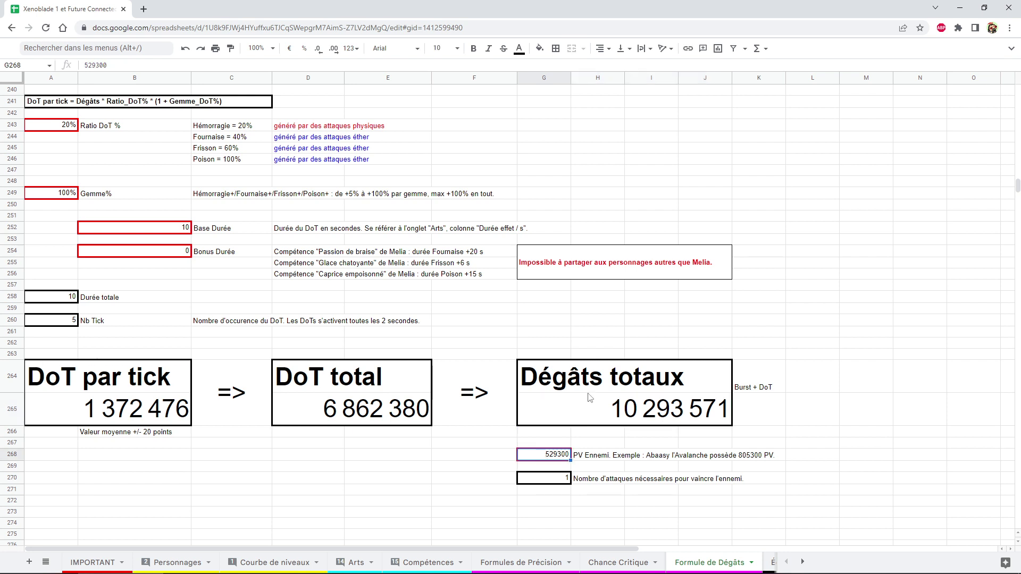
pyautogui.write('15')
pyautogui.write('0000000')
pyautogui.press('Return')
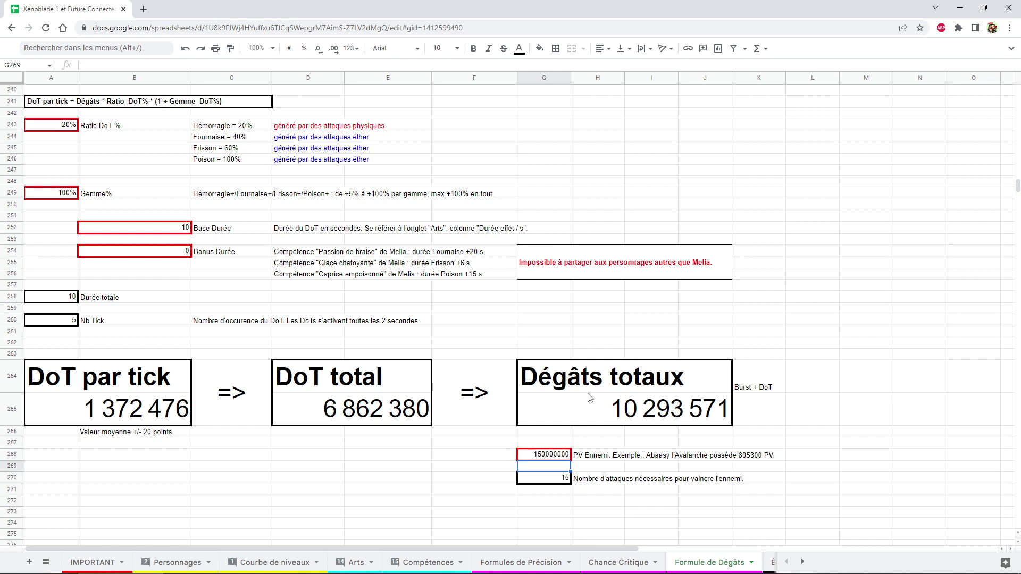
pyautogui.click(561, 479)
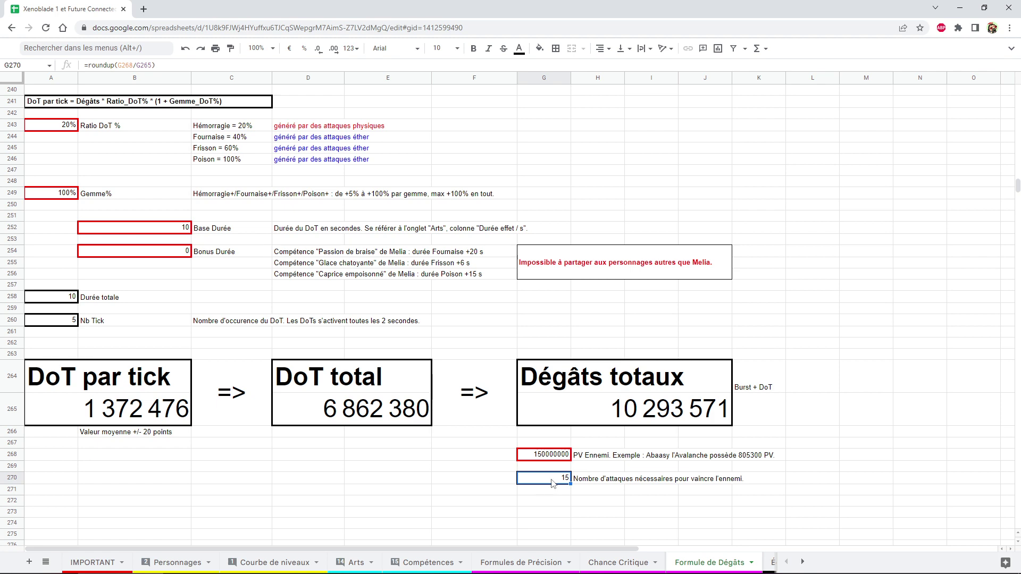
# Inspect the formula behind the 3 431 191 burst Dégâts value.
pyautogui.scroll(3, 551, 482)
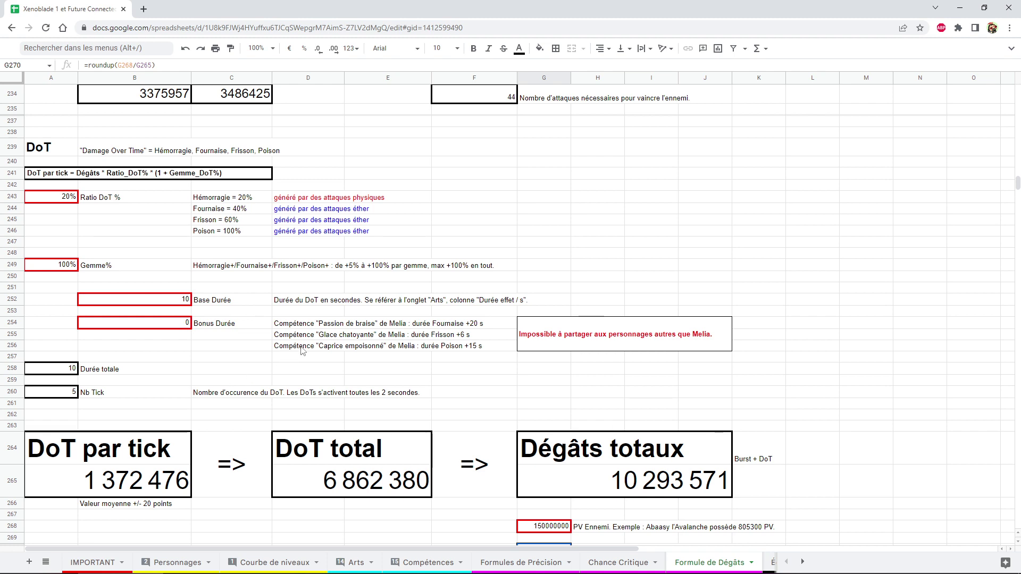
pyautogui.scroll(5, 301, 350)
pyautogui.scroll(2, 301, 349)
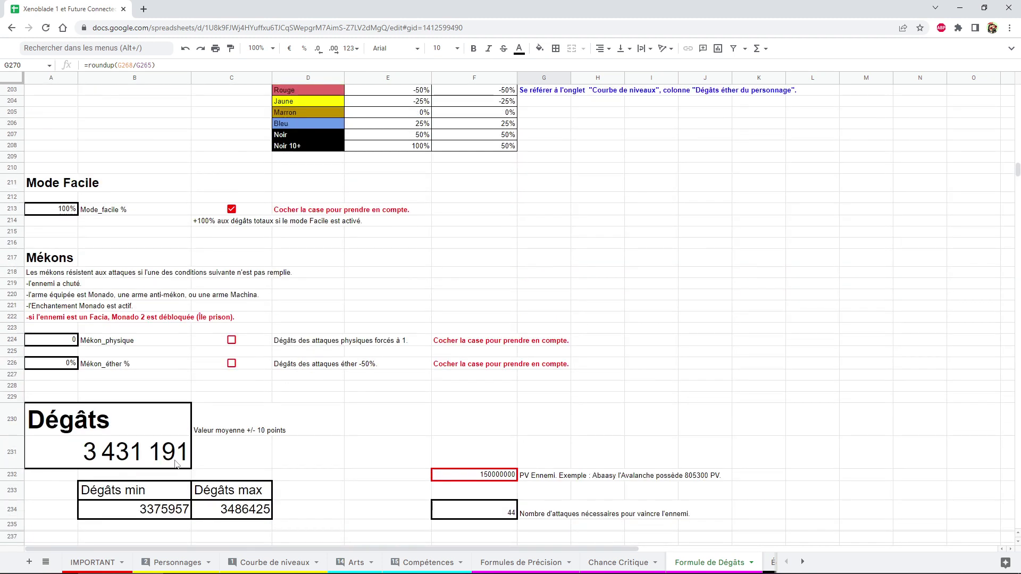
pyautogui.scroll(-4, 176, 464)
pyautogui.scroll(3, 165, 446)
pyautogui.scroll(1, 160, 434)
pyautogui.click(129, 444)
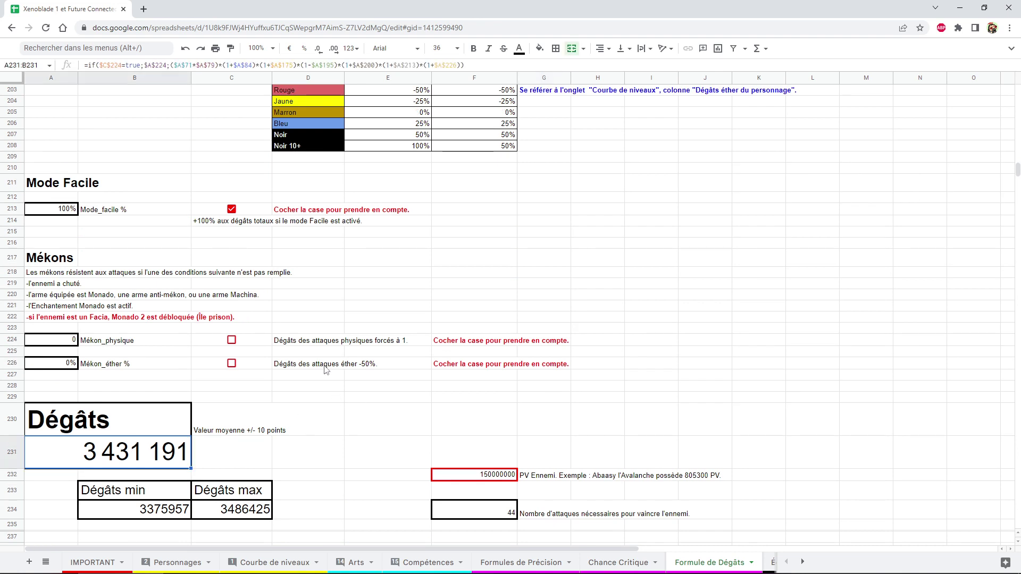
pyautogui.scroll(5, 355, 334)
pyautogui.scroll(6, 354, 334)
pyautogui.scroll(5, 355, 334)
pyautogui.scroll(5, 356, 335)
pyautogui.scroll(5, 356, 335)
pyautogui.scroll(5, 355, 336)
pyautogui.scroll(5, 356, 336)
pyautogui.scroll(5, 355, 336)
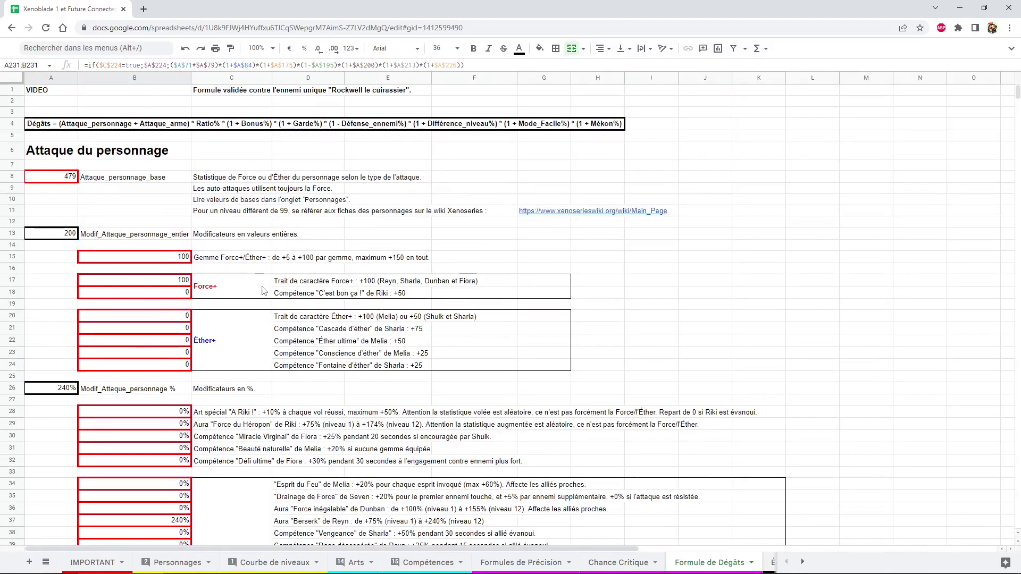
pyautogui.click(137, 205)
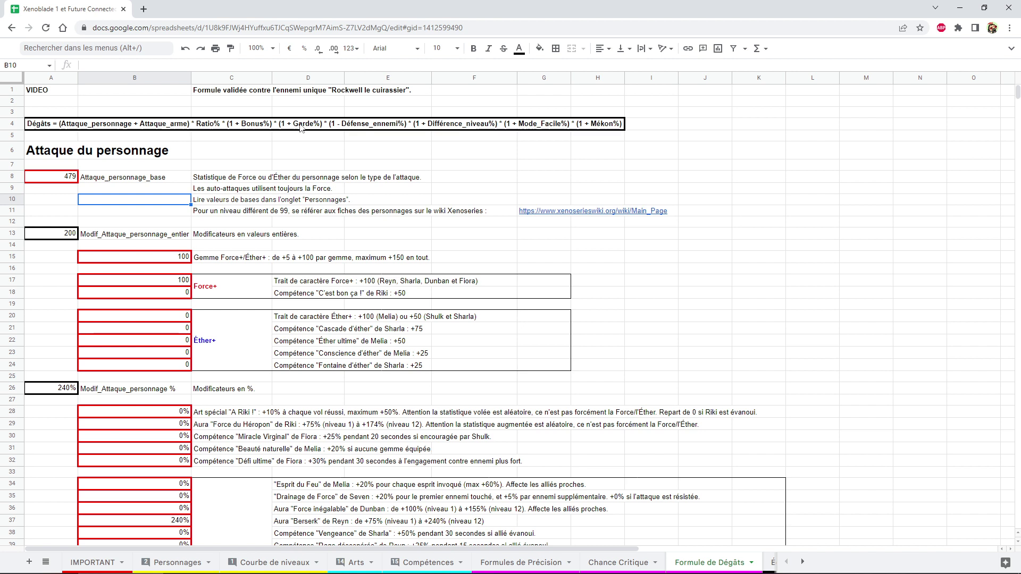
pyautogui.click(371, 127)
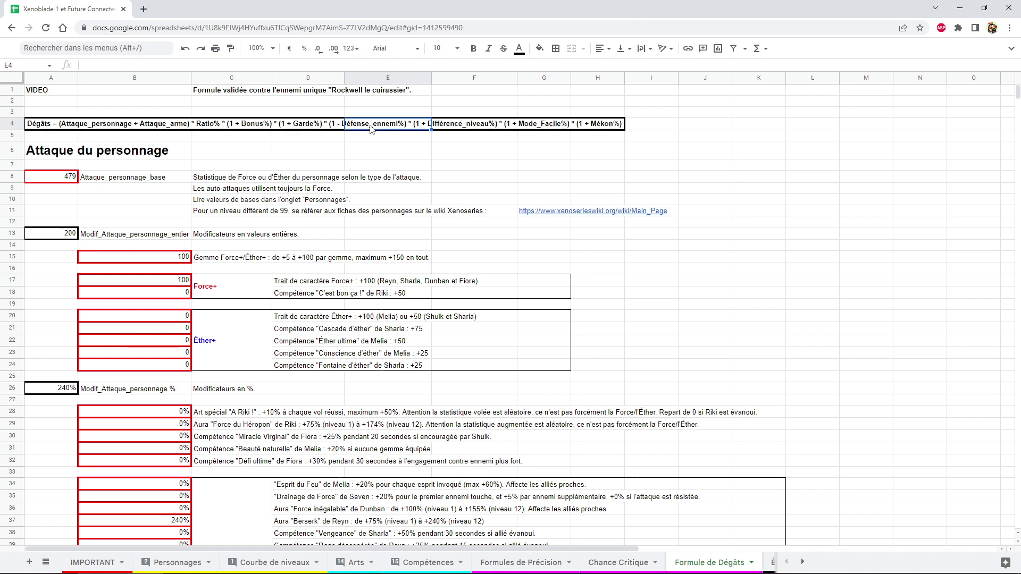
pyautogui.click(459, 129)
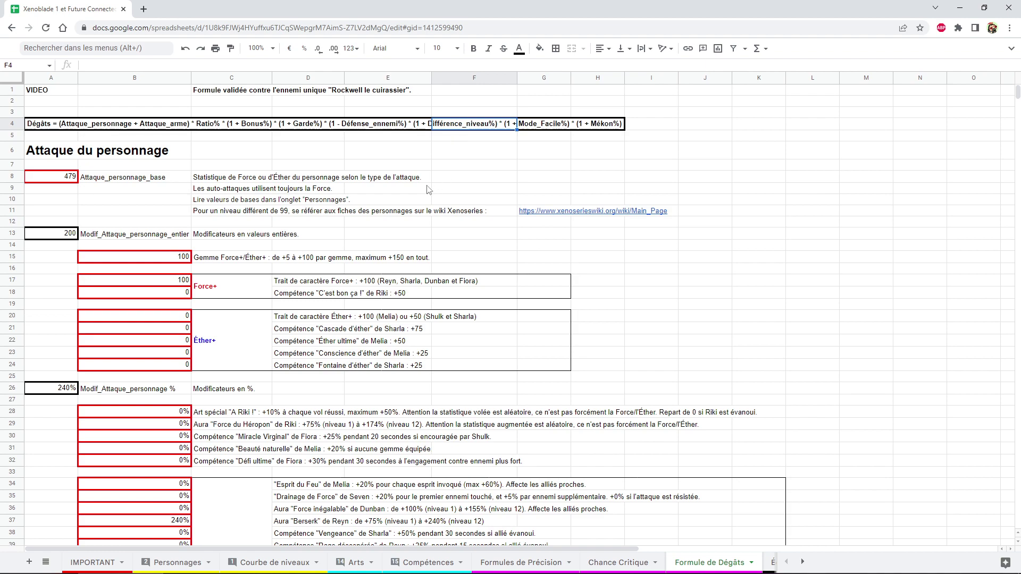
pyautogui.scroll(-3, 429, 190)
pyautogui.scroll(-8, 404, 213)
pyautogui.scroll(-8, 376, 227)
pyautogui.scroll(-7, 382, 237)
pyautogui.scroll(-4, 385, 249)
pyautogui.scroll(-7, 394, 276)
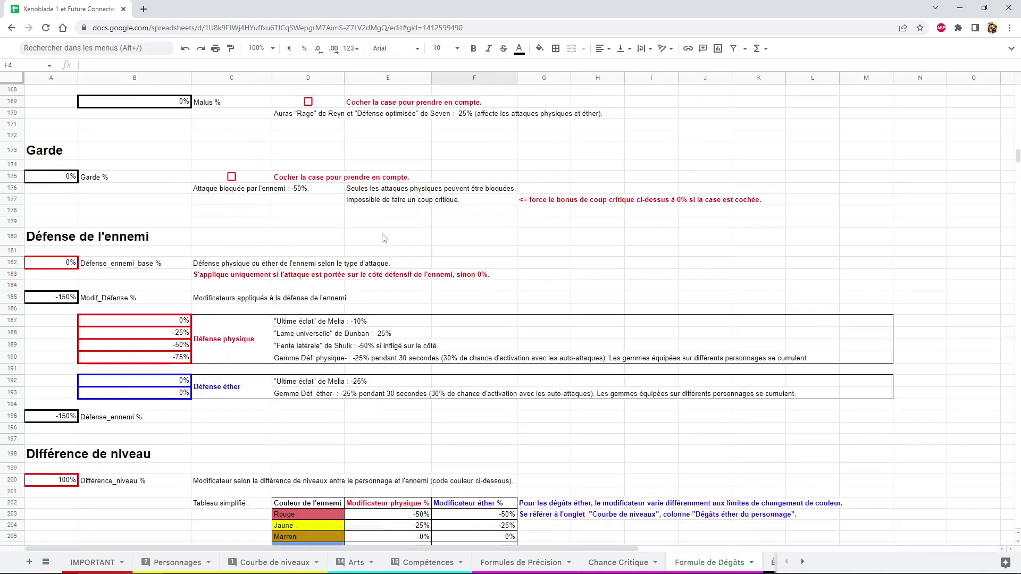
pyautogui.scroll(-5, 401, 308)
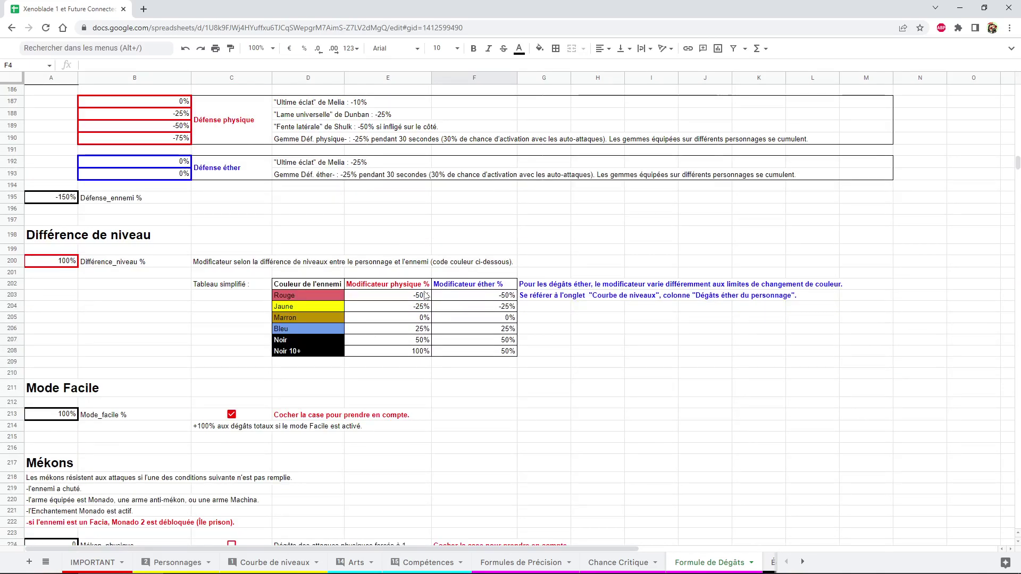
pyautogui.scroll(5, 478, 299)
pyautogui.hotkey('ctrl', 'Up')
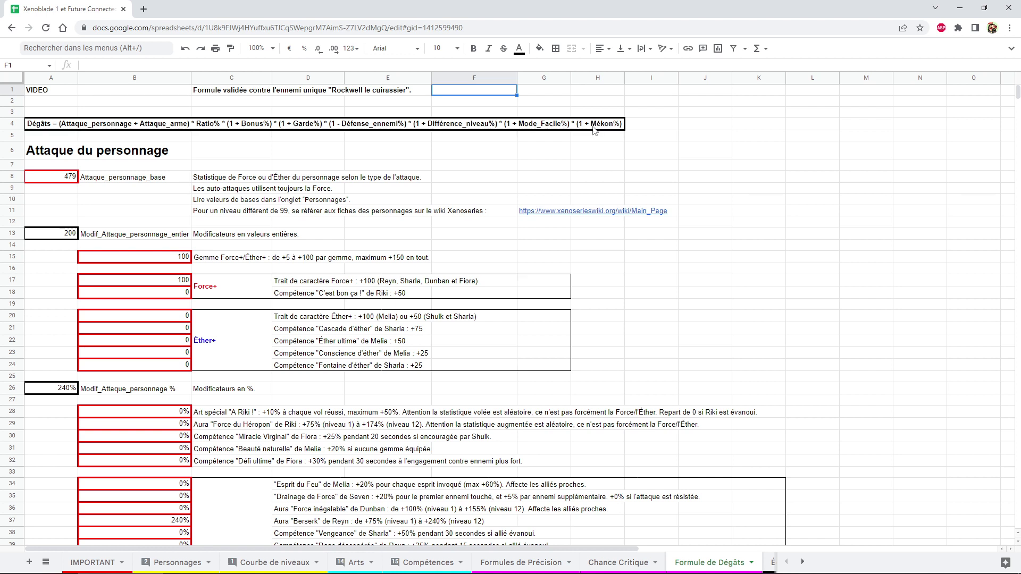
pyautogui.click(595, 131)
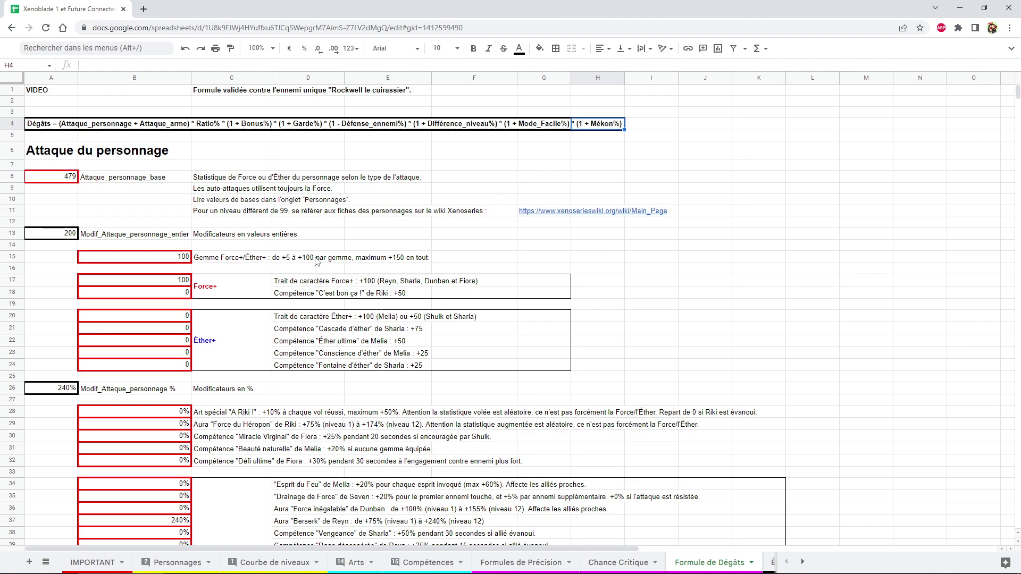
pyautogui.scroll(-5, 314, 257)
pyautogui.scroll(-10, 314, 257)
pyautogui.scroll(-10, 319, 257)
pyautogui.scroll(-10, 324, 256)
pyautogui.scroll(-8, 326, 257)
pyautogui.scroll(-10, 330, 255)
pyautogui.scroll(-5, 333, 254)
pyautogui.scroll(-4, 333, 255)
pyautogui.scroll(-5, 335, 258)
pyautogui.click(158, 368)
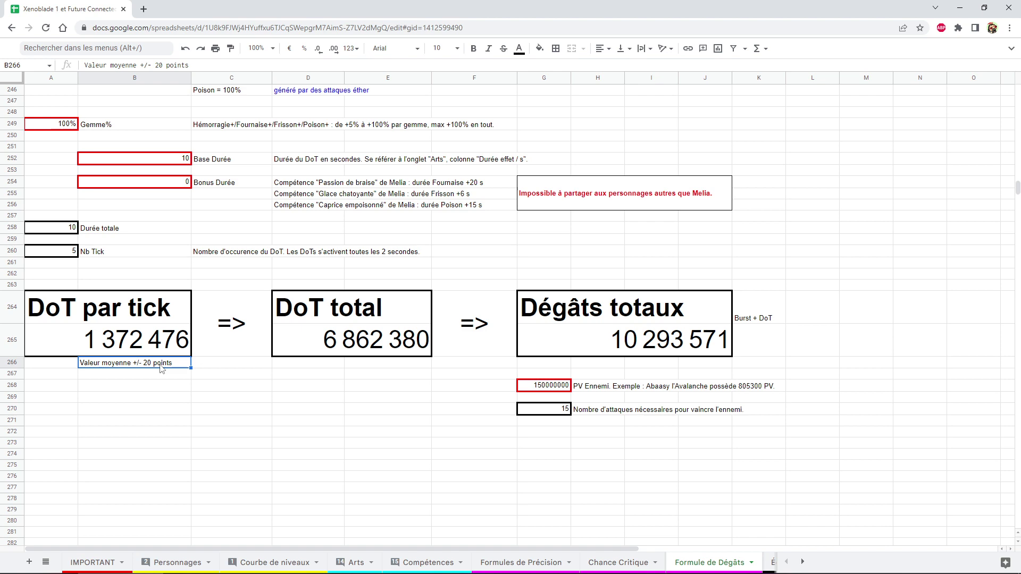
pyautogui.scroll(3, 102, 392)
pyautogui.scroll(2, 96, 364)
pyautogui.scroll(1, 89, 362)
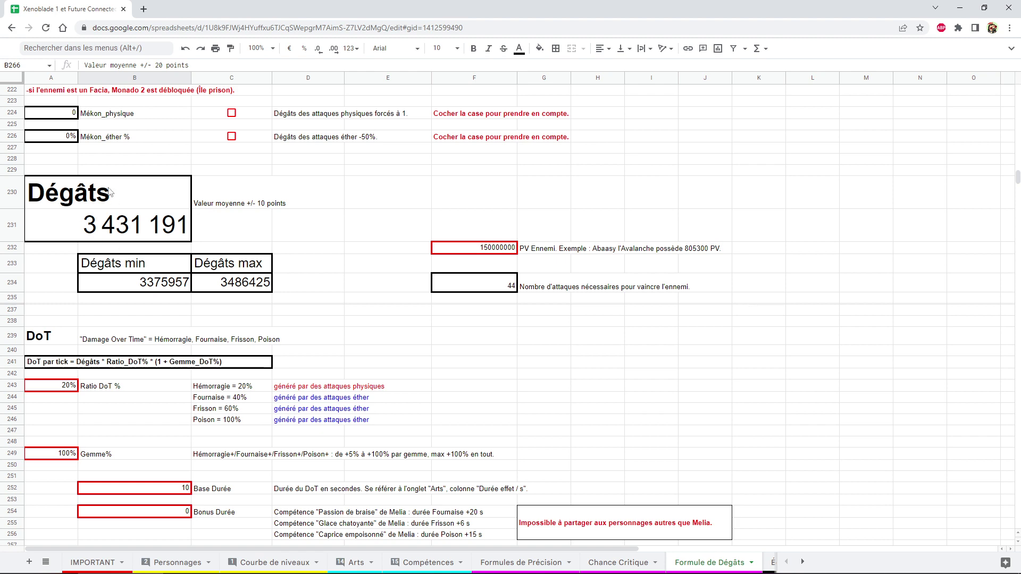
pyautogui.scroll(-4, 128, 223)
pyautogui.scroll(-1, 149, 266)
pyautogui.scroll(1, 166, 296)
pyautogui.scroll(1, 165, 296)
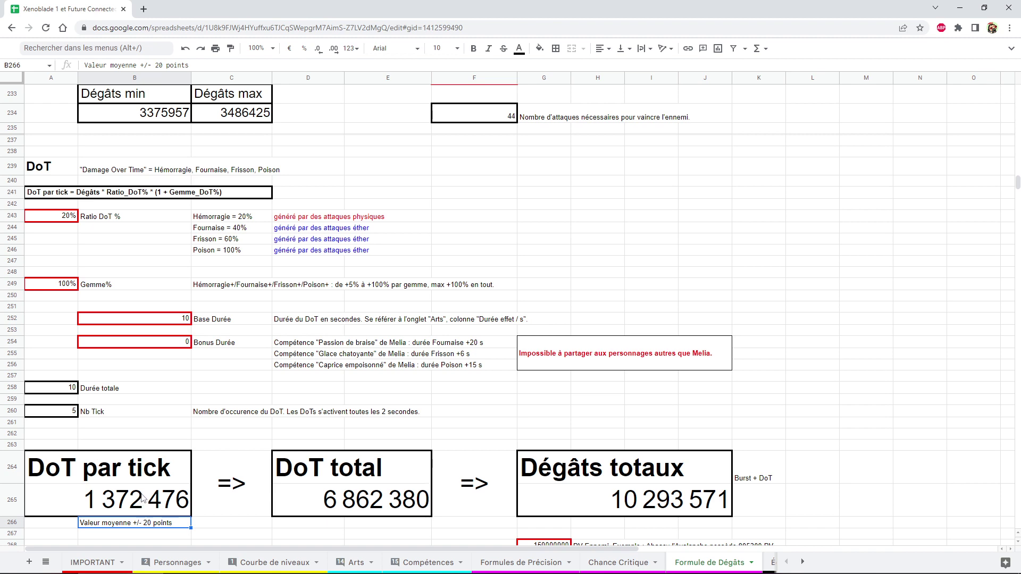
pyautogui.scroll(-2, 142, 499)
pyautogui.hotkey('ctrl', 'Up')
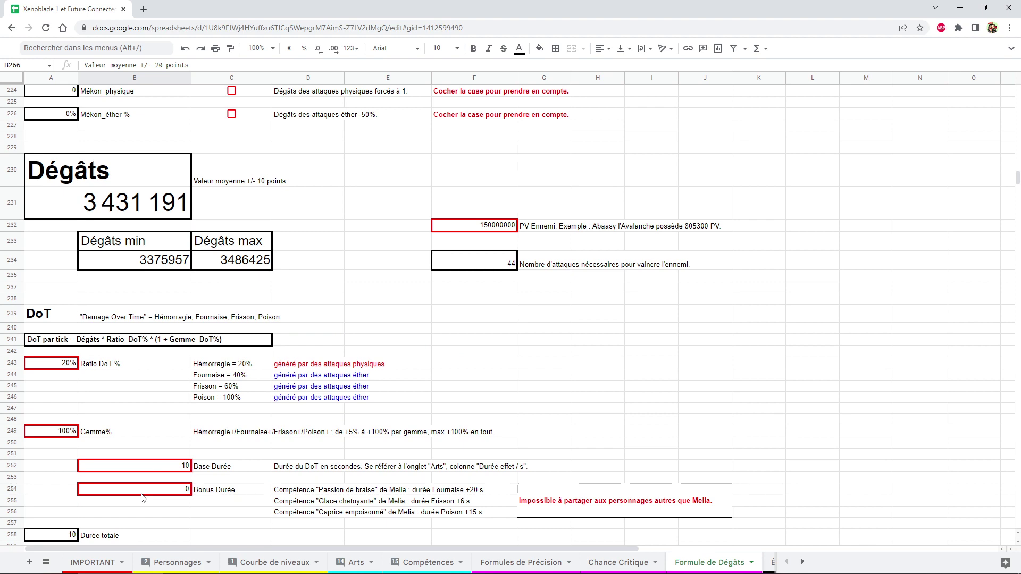
pyautogui.hotkey('ctrl', 'Up')
pyautogui.hotkey('ctrl', 'Up')
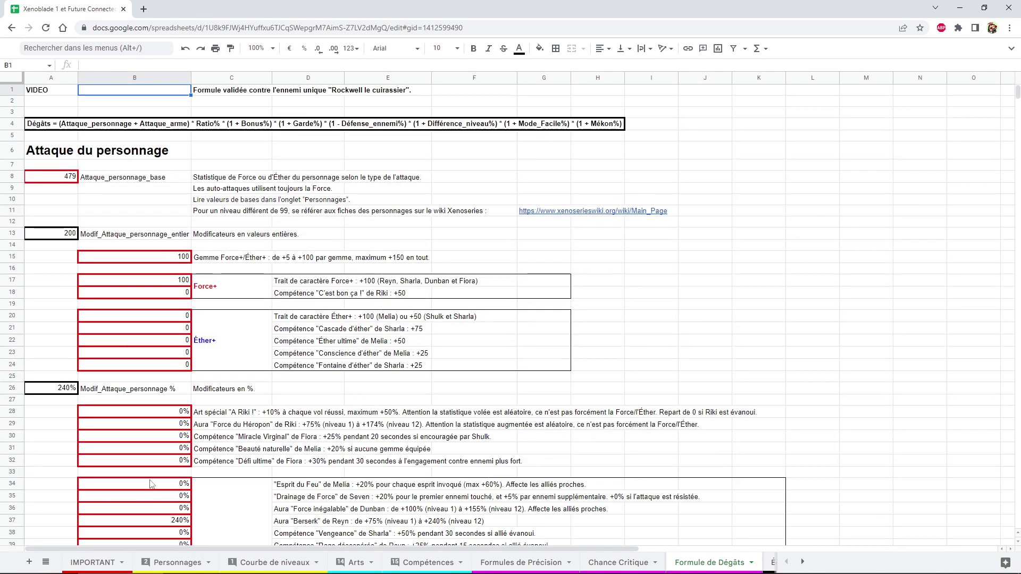
pyautogui.click(117, 204)
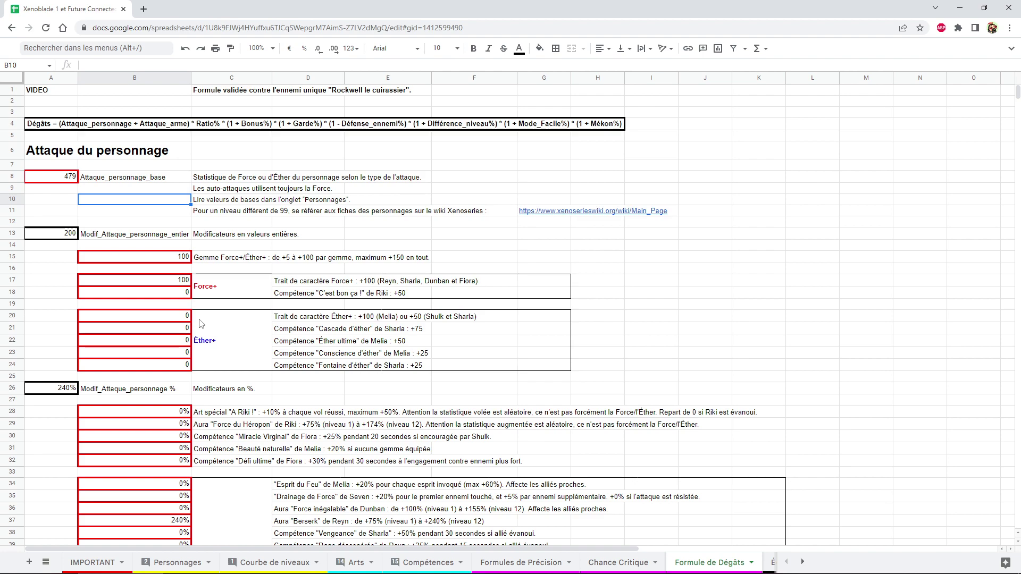
# Enter 100 for the Force Chute+ bonus in cell B112 of the Gemmes block.
pyautogui.scroll(-4, 201, 324)
pyautogui.scroll(-3, 202, 323)
pyautogui.scroll(-1, 202, 324)
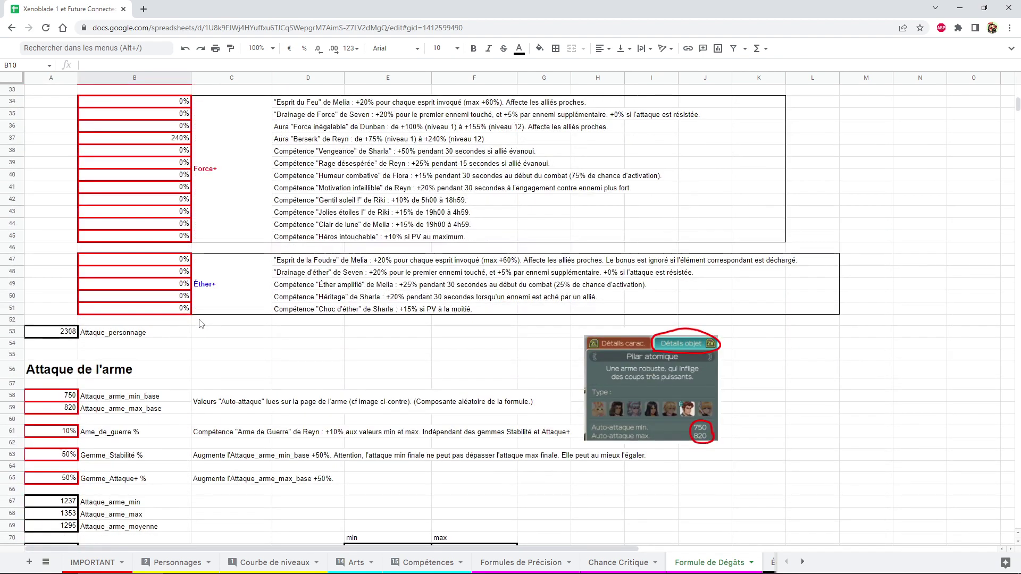
pyautogui.scroll(4, 201, 324)
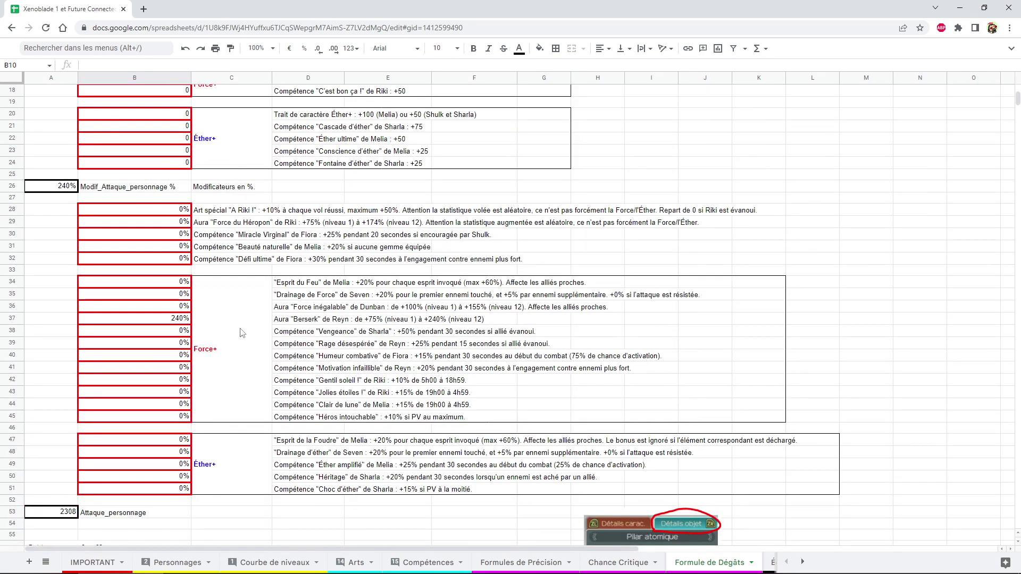
pyautogui.scroll(-2, 202, 323)
pyautogui.scroll(-1, 213, 266)
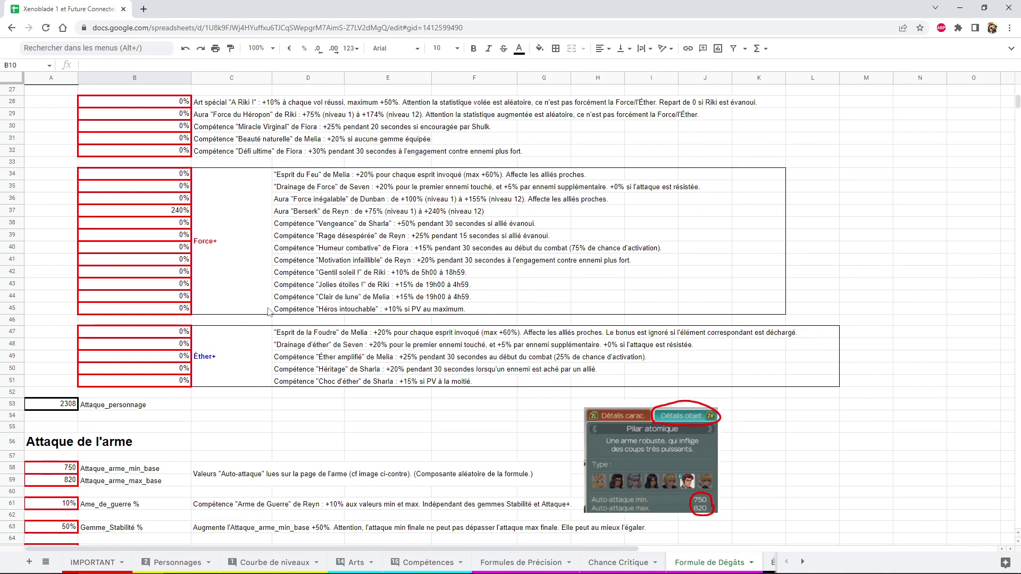
pyautogui.scroll(-9, 224, 276)
pyautogui.scroll(-9, 240, 293)
pyautogui.scroll(1, 247, 302)
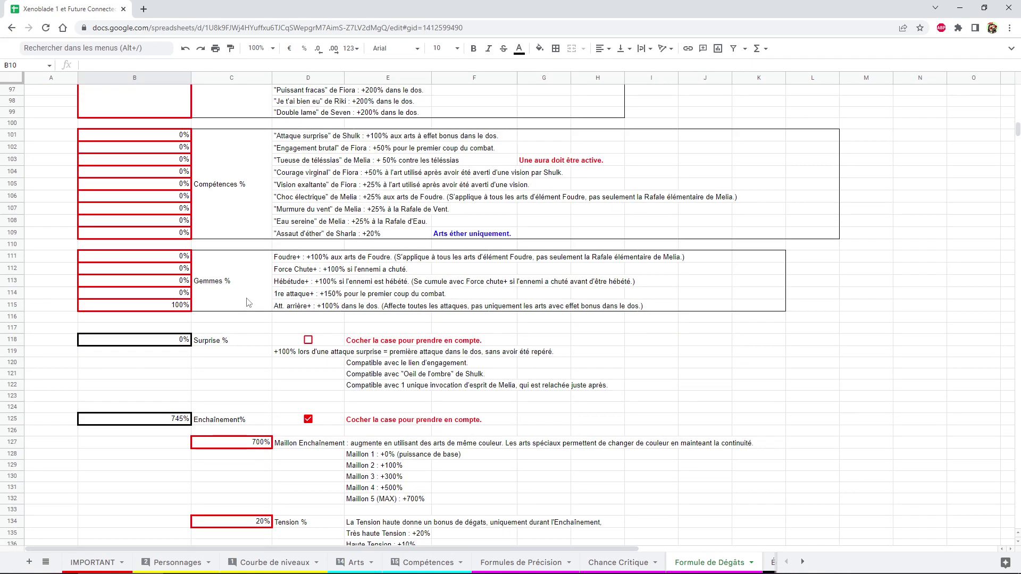
pyautogui.click(169, 270)
pyautogui.scroll(5, 169, 277)
pyautogui.scroll(5, 133, 281)
pyautogui.scroll(6, 80, 287)
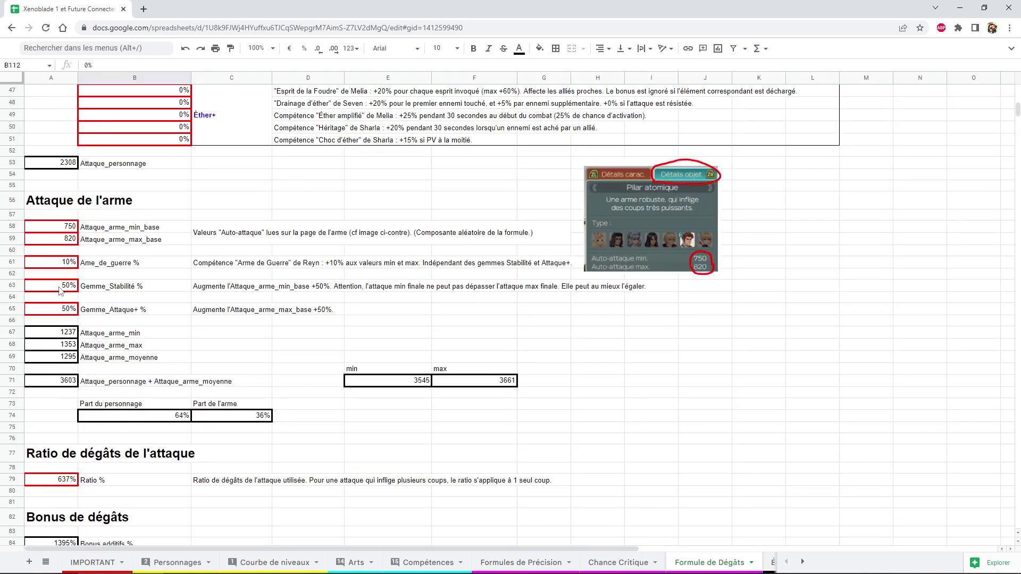
pyautogui.scroll(-5, 201, 293)
pyautogui.scroll(-7, 202, 296)
pyautogui.scroll(-8, 203, 296)
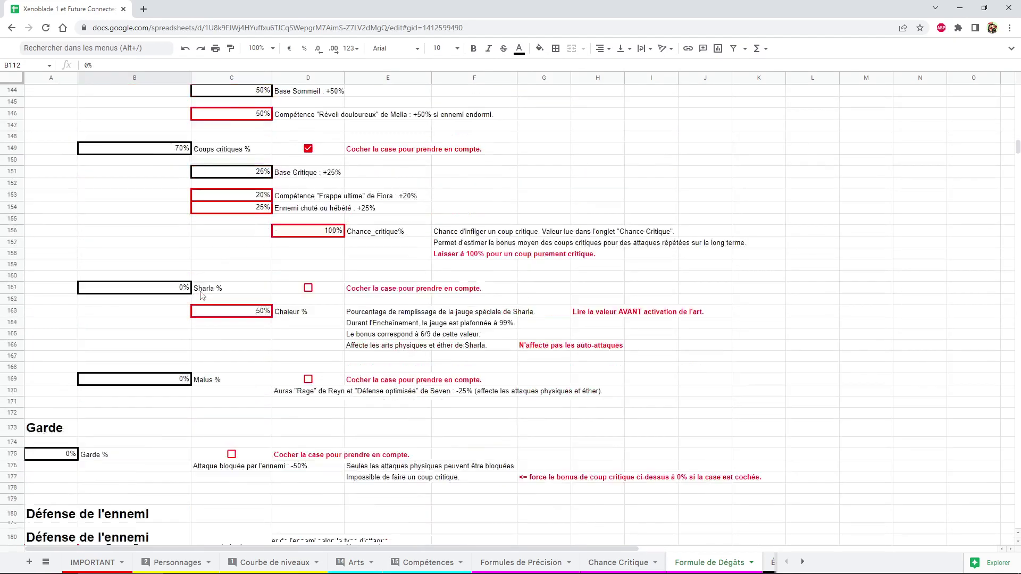
pyautogui.scroll(-8, 202, 295)
pyautogui.scroll(-5, 202, 295)
pyautogui.scroll(-2, 201, 294)
pyautogui.scroll(3, 201, 294)
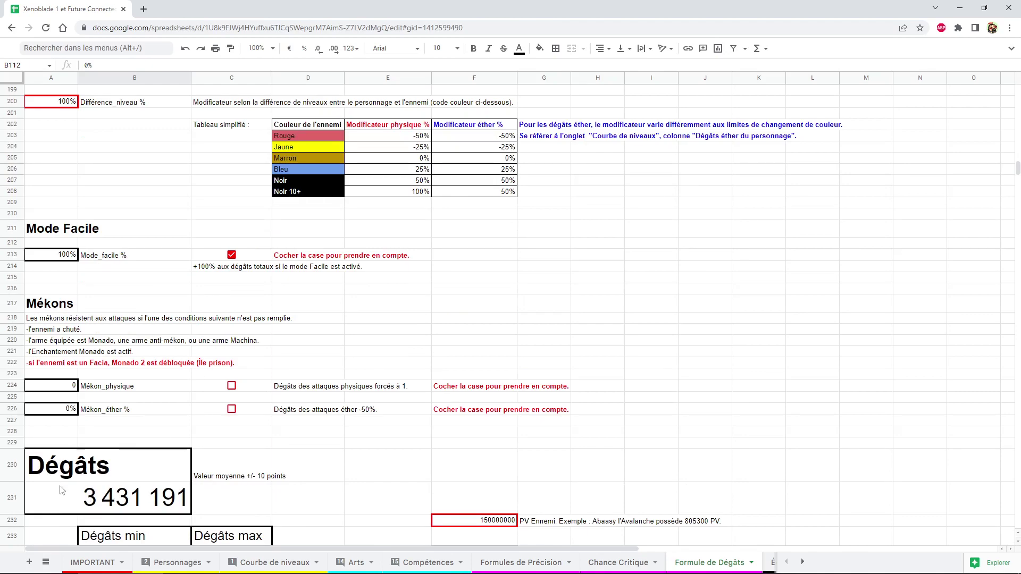
pyautogui.scroll(5, 165, 442)
pyautogui.scroll(8, 168, 429)
pyautogui.scroll(9, 168, 429)
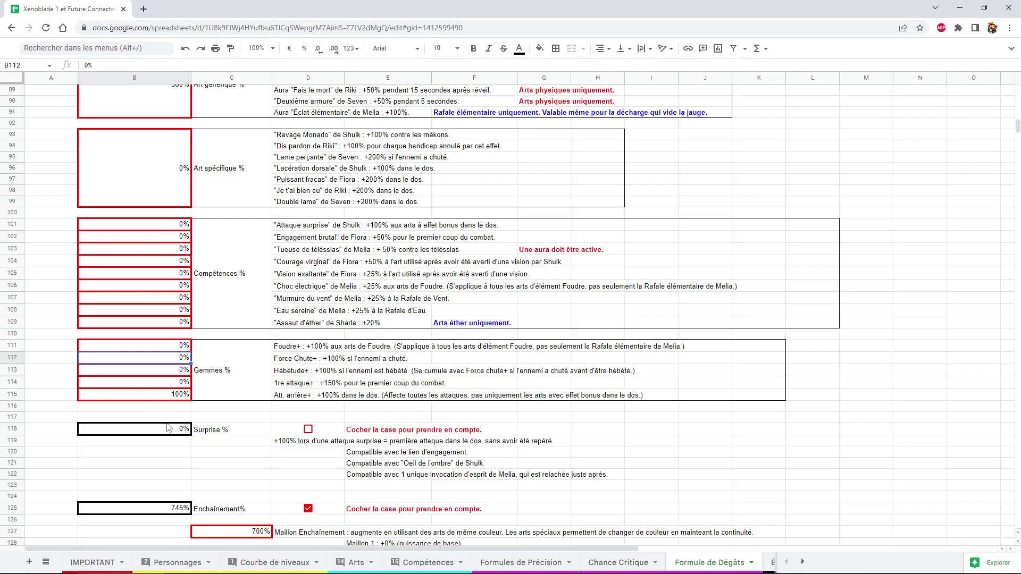
pyautogui.write('100')
pyautogui.press('Return')
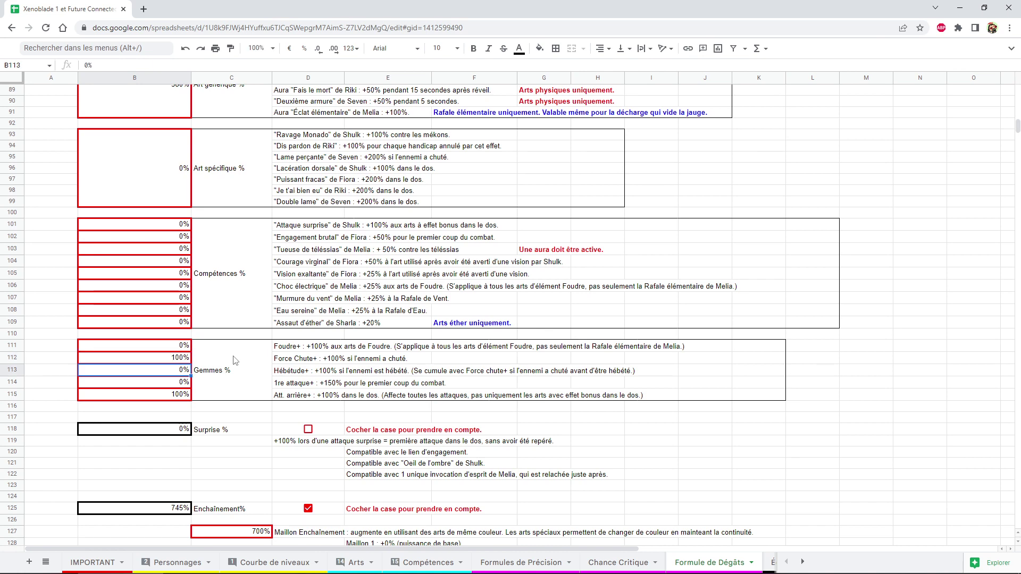
pyautogui.scroll(-1, 277, 302)
pyautogui.scroll(-4, 277, 303)
pyautogui.scroll(-2, 277, 303)
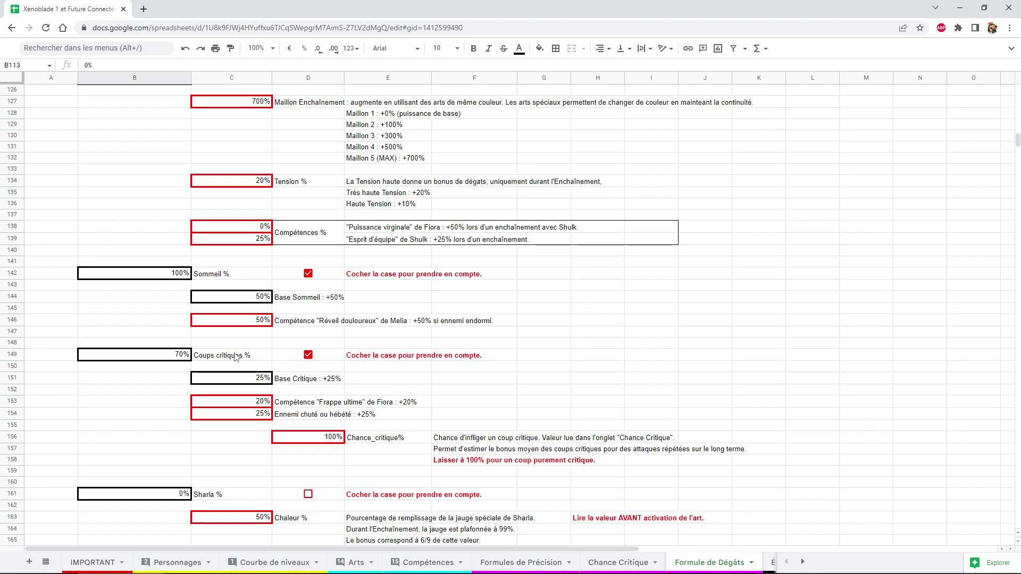
# Set Gemme_Stabilité to 0% in A63 and check the resulting Dégâts figures.
pyautogui.scroll(6, 236, 357)
pyautogui.scroll(5, 234, 359)
pyautogui.scroll(5, 212, 367)
pyautogui.scroll(5, 191, 377)
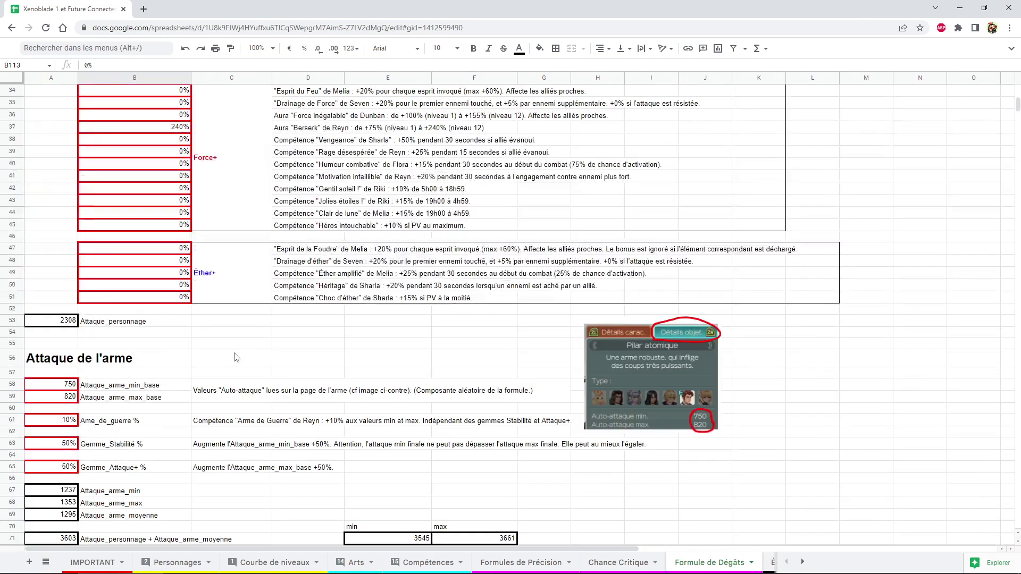
pyautogui.scroll(-3, 168, 394)
pyautogui.click(72, 322)
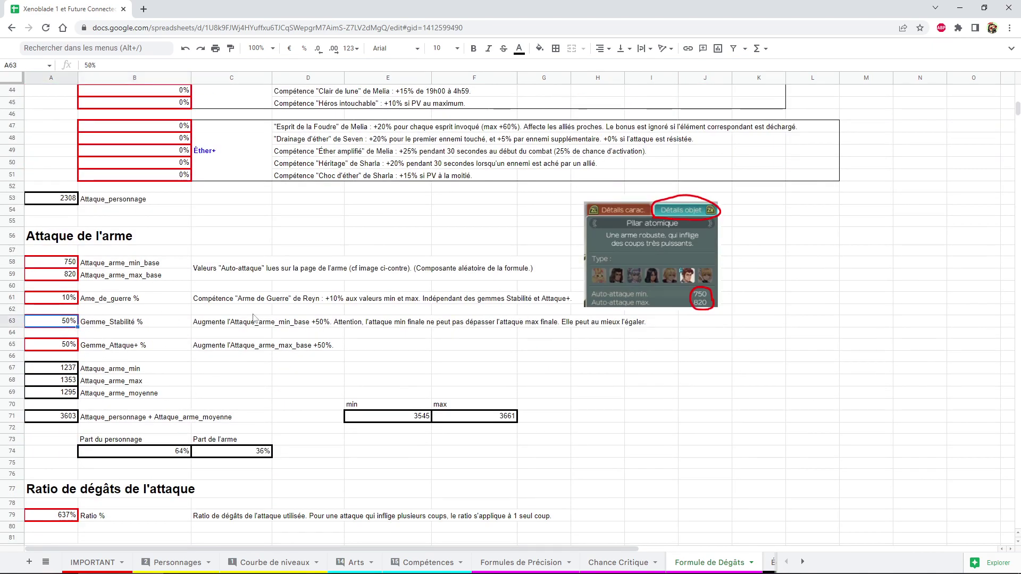
pyautogui.write('0')
pyautogui.press('Return')
pyautogui.scroll(-4, 254, 318)
pyautogui.scroll(-4, 253, 318)
pyautogui.scroll(-3, 254, 318)
pyautogui.scroll(-4, 254, 318)
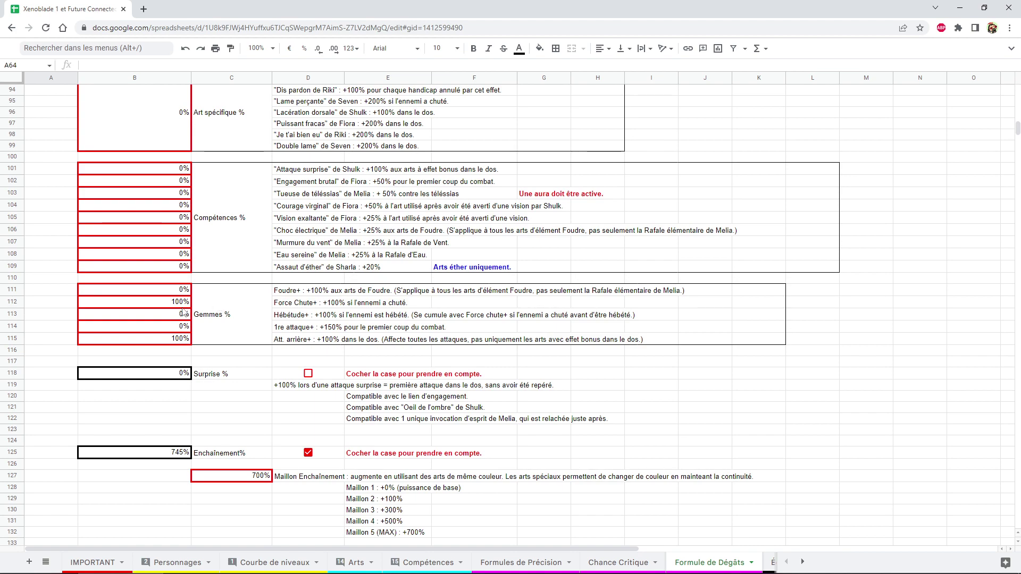
pyautogui.scroll(-5, 184, 314)
pyautogui.scroll(-5, 180, 311)
pyautogui.scroll(-5, 179, 309)
pyautogui.scroll(-5, 178, 308)
pyautogui.scroll(-5, 178, 309)
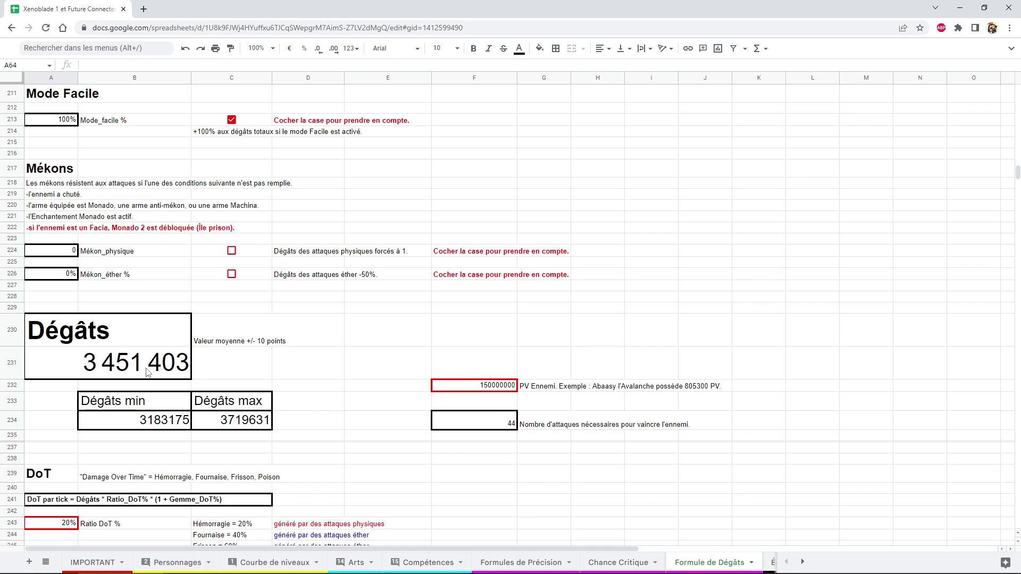
pyautogui.scroll(2, 148, 371)
pyautogui.scroll(-1, 148, 372)
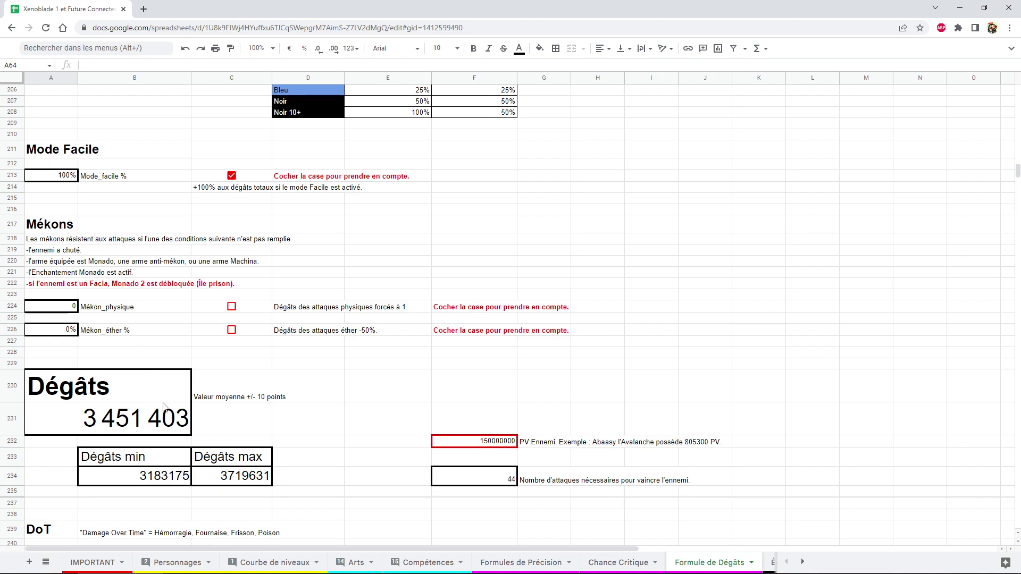
# Reset the Force Chute+ gem value in B112 to 0%.
pyautogui.scroll(8, 165, 407)
pyautogui.scroll(13, 165, 407)
pyautogui.scroll(7, 165, 407)
pyautogui.scroll(6, 165, 407)
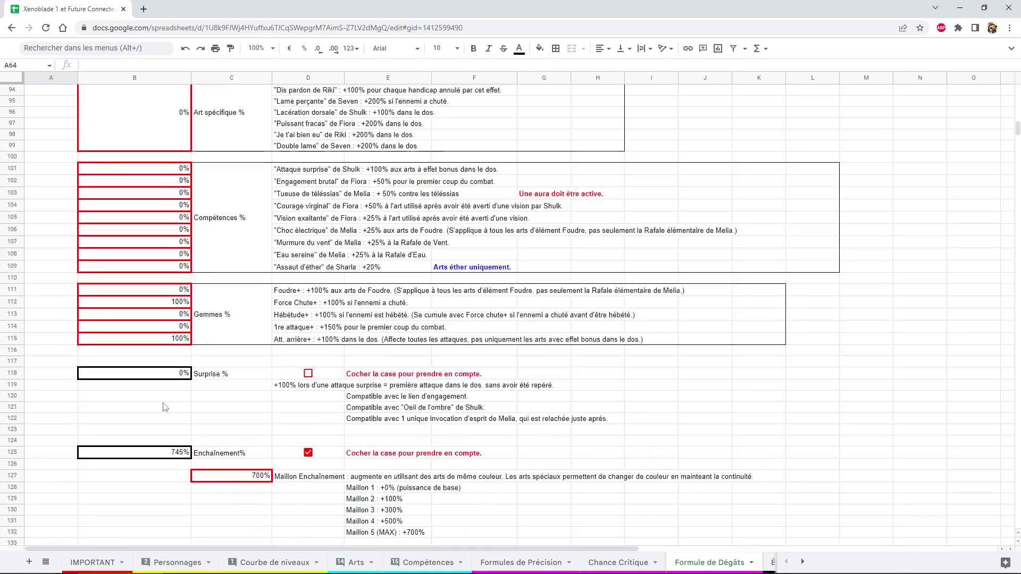
pyautogui.click(164, 301)
pyautogui.write('0')
pyautogui.press('Return')
# Restore Gemme_Stabilité to 50% and review the updated Dégâts, averaging 3 431 191.
pyautogui.scroll(1, 164, 307)
pyautogui.scroll(10, 165, 307)
pyautogui.scroll(4, 164, 307)
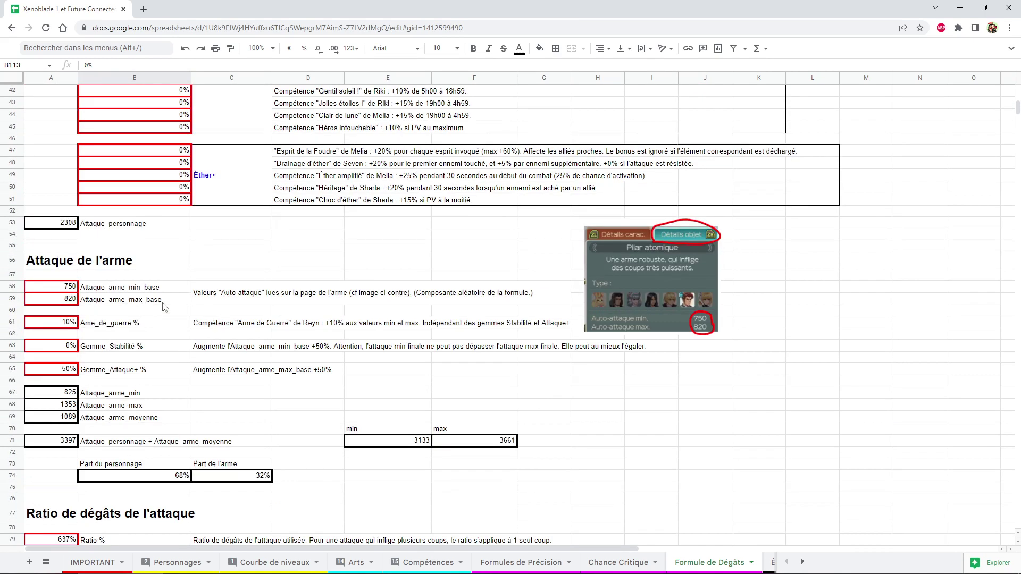
pyautogui.click(63, 347)
pyautogui.write('50')
pyautogui.press('Return')
pyautogui.scroll(-5, 58, 346)
pyautogui.scroll(-15, 56, 346)
pyautogui.scroll(-10, 53, 345)
pyautogui.scroll(-6, 53, 345)
pyautogui.scroll(-9, 52, 345)
pyautogui.scroll(-2, 52, 346)
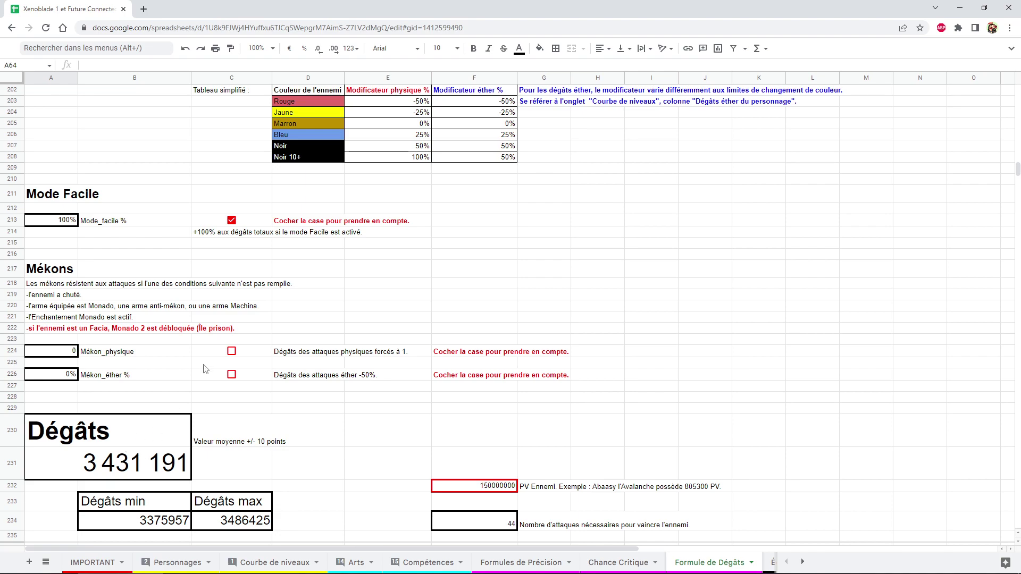
# Jump to cell A1 of the Formule de Dégâts sheet with Ctrl+Home, then select B1.
pyautogui.scroll(4, 202, 373)
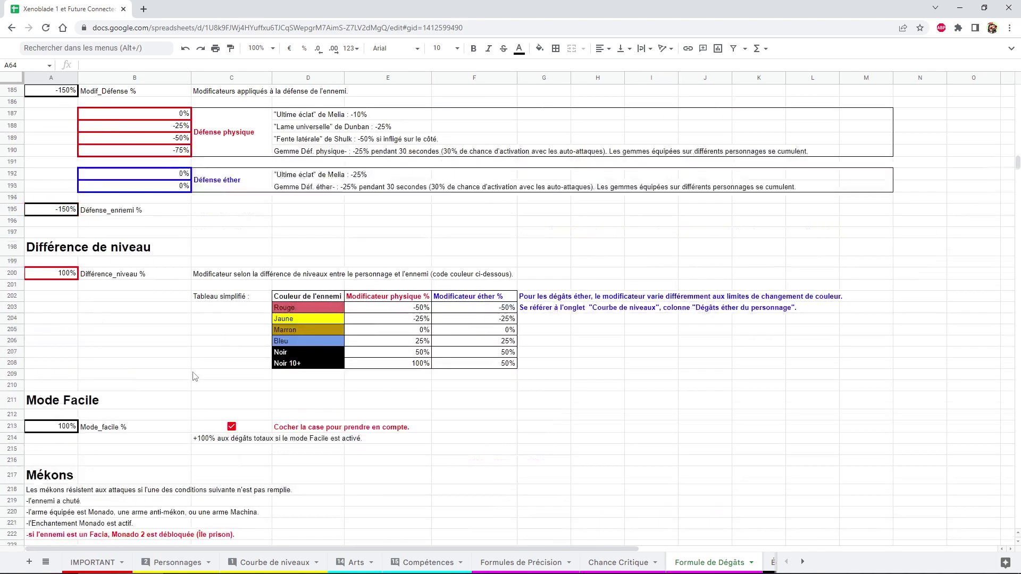
pyautogui.scroll(7, 196, 375)
pyautogui.scroll(-4, 195, 377)
pyautogui.scroll(-8, 194, 377)
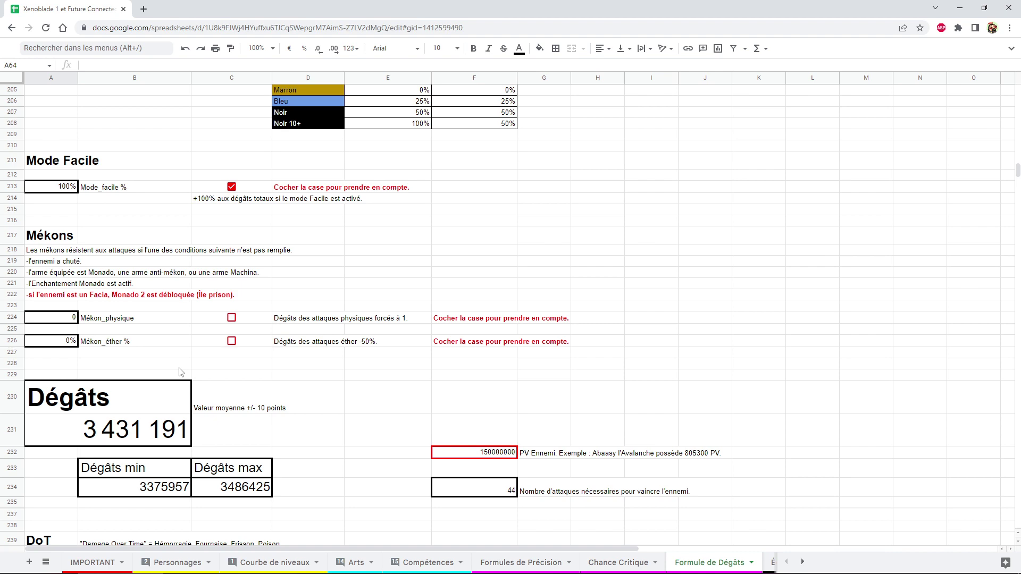
pyautogui.hotkey('ctrl', 'Home')
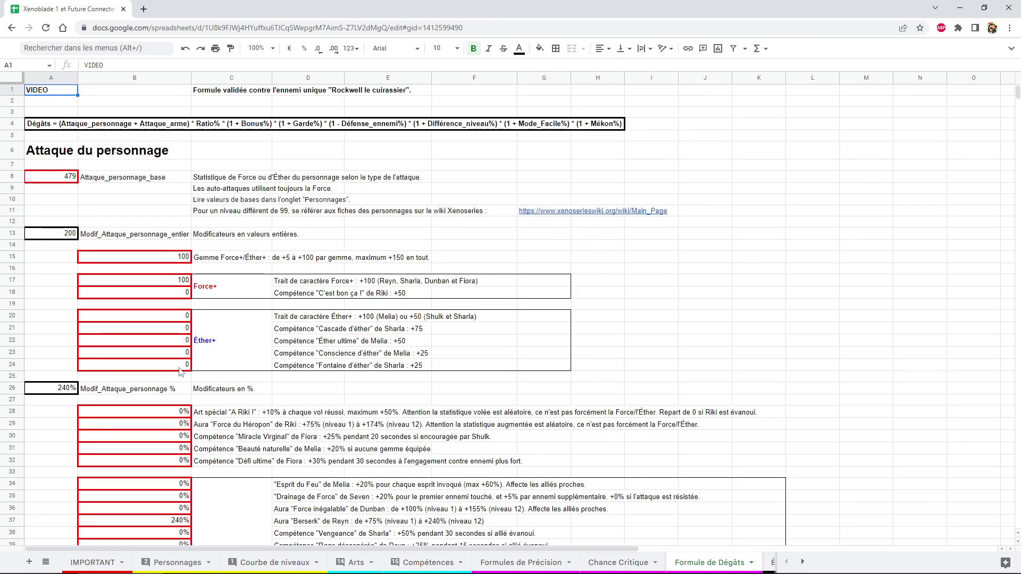
pyautogui.click(106, 93)
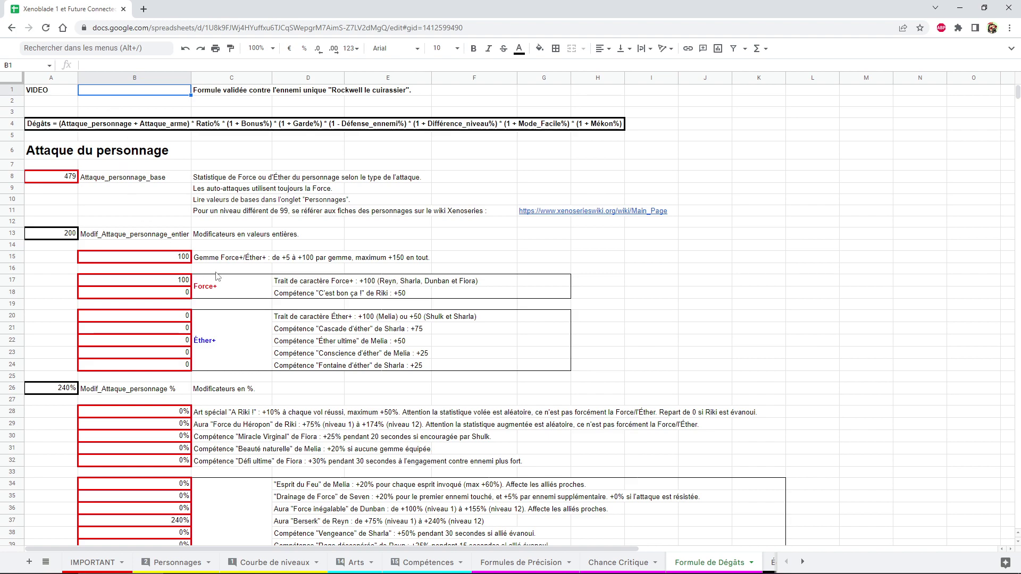
pyautogui.scroll(-4, 217, 276)
pyautogui.scroll(-8, 217, 276)
pyautogui.scroll(-3, 217, 276)
pyautogui.scroll(-6, 217, 276)
pyautogui.scroll(-4, 217, 276)
pyautogui.scroll(-4, 217, 276)
pyautogui.scroll(-1, 217, 276)
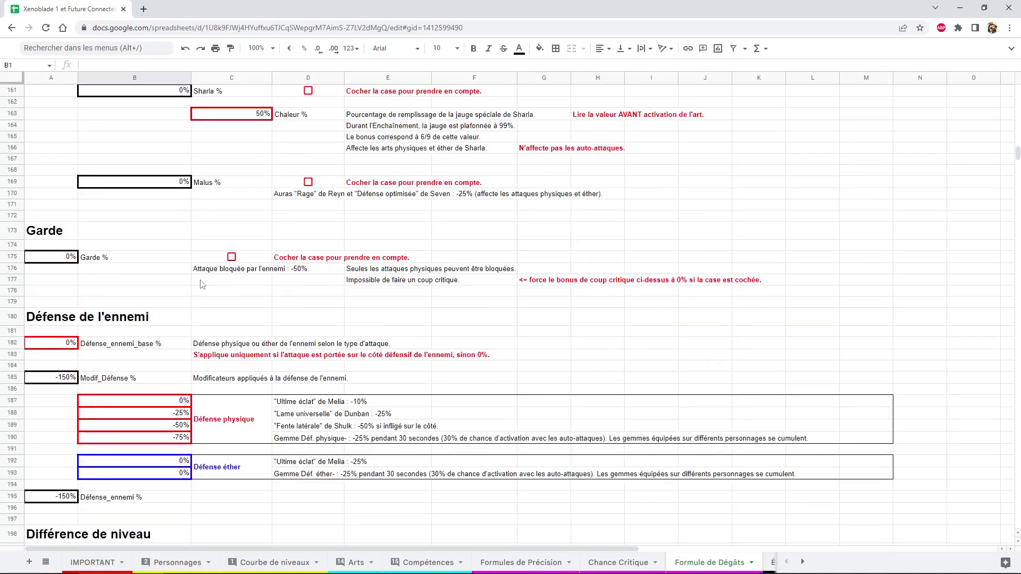
pyautogui.scroll(3, 371, 367)
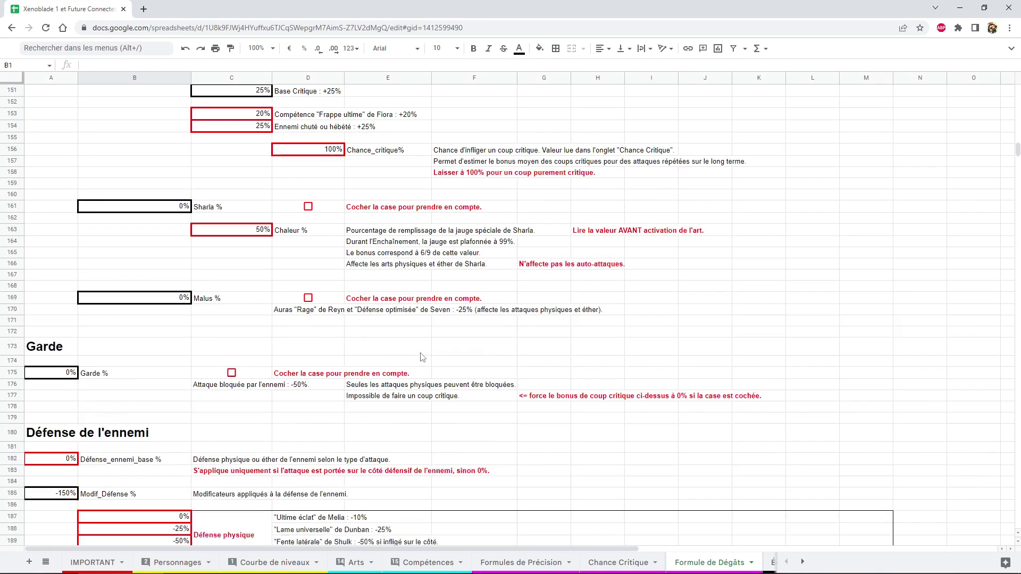
pyautogui.scroll(2, 377, 330)
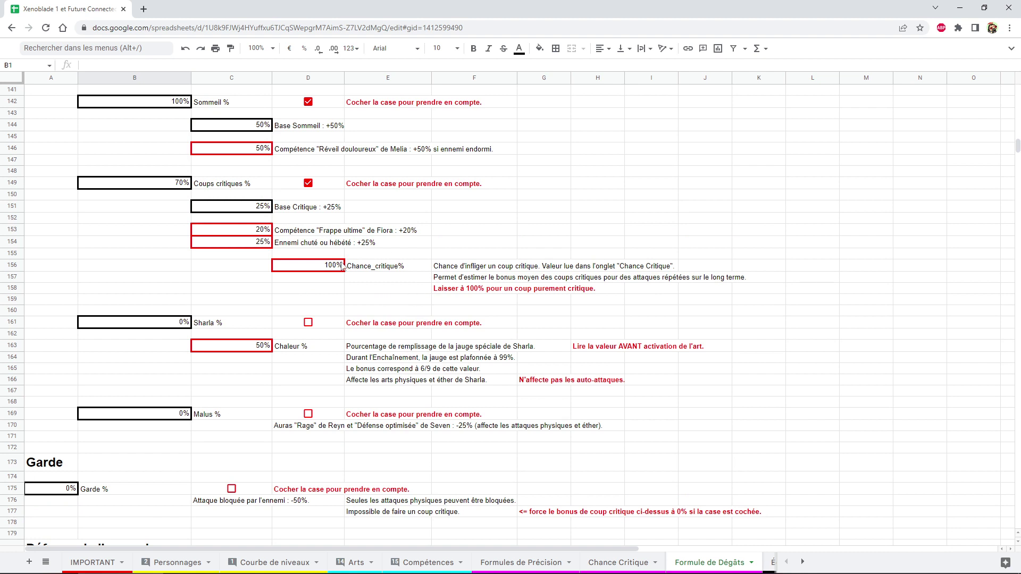
pyautogui.moveTo(343, 266); pyautogui.dragTo(477, 297)
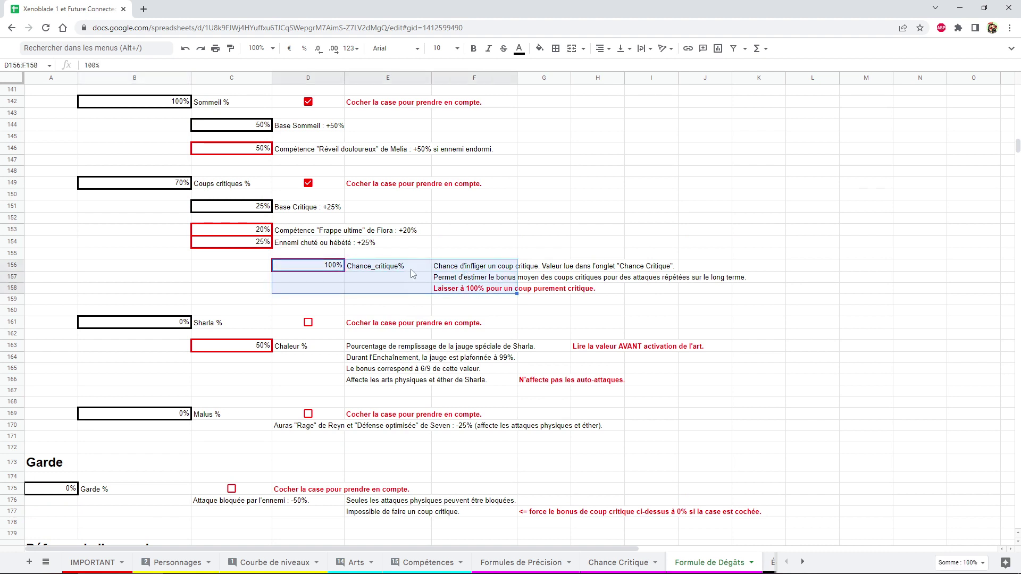
pyautogui.click(467, 289)
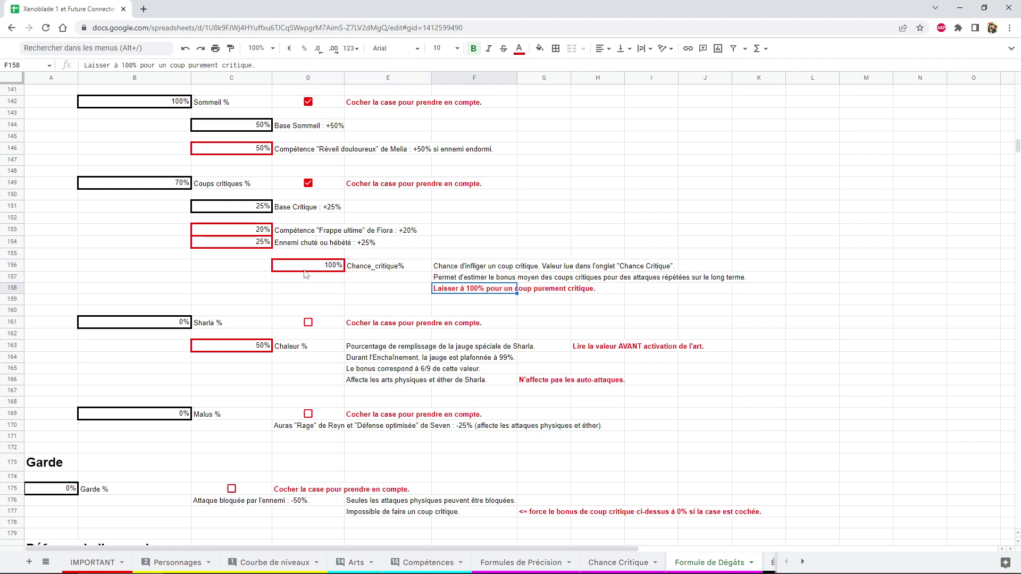
pyautogui.press('pageup')
pyautogui.press('pageup')
pyautogui.press('pageup')
pyautogui.press('pageup')
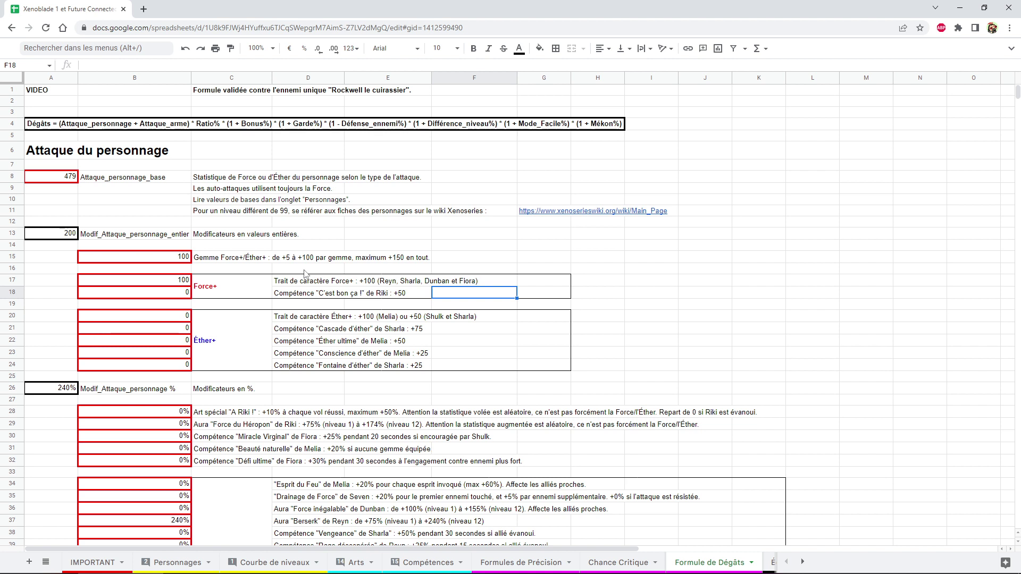
pyautogui.click(123, 92)
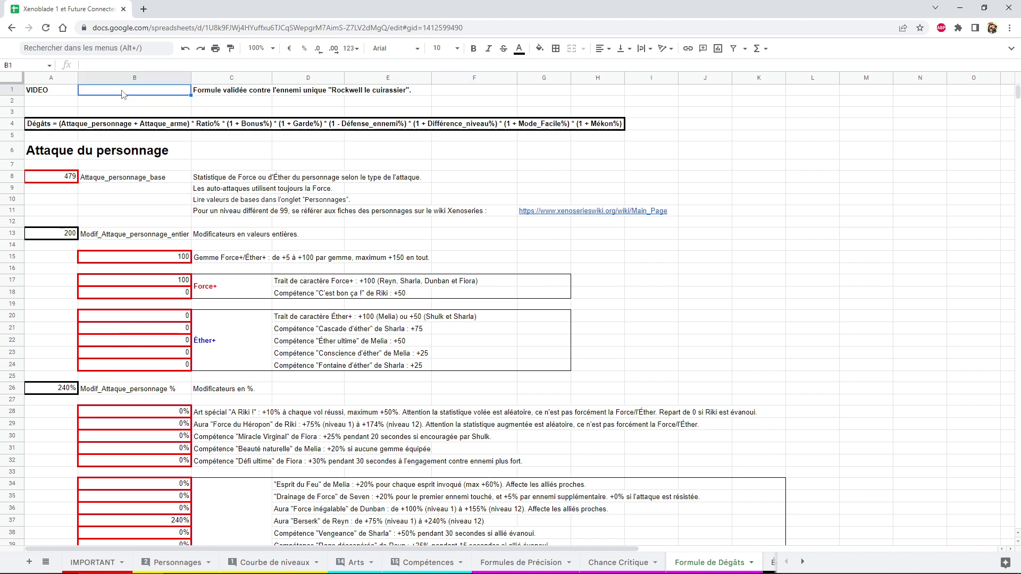